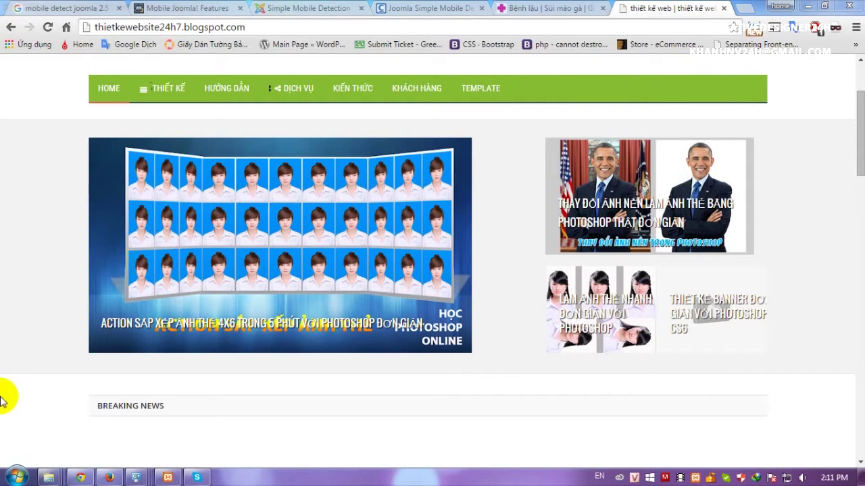
- Launch Adobe Photoshop CS6 (64 Bit) from the Windows Start menu
click(16, 477)
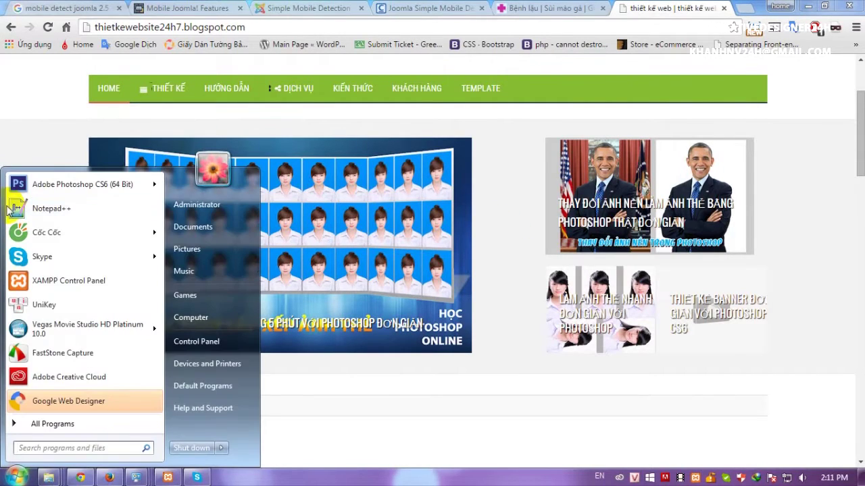
click(66, 185)
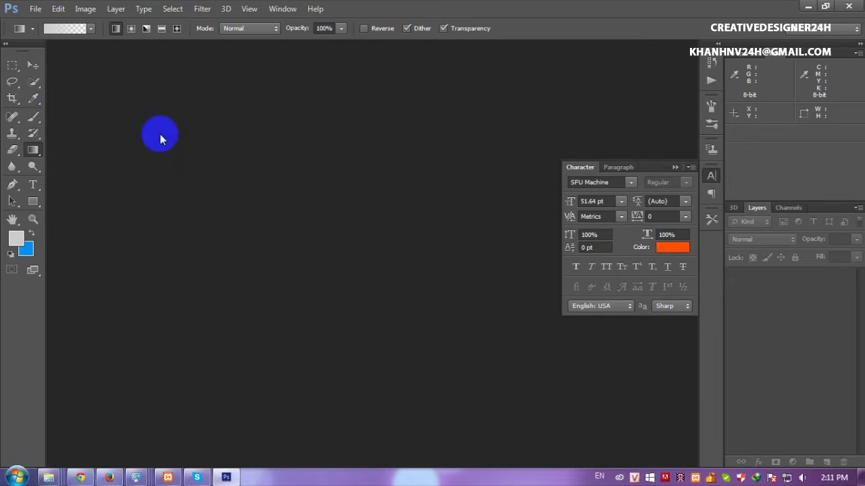
- Open khung-anh-the.psd from recent files and hide its Layer 5 (merged) and Layer 5
click(36, 8)
mouse_move(60, 95)
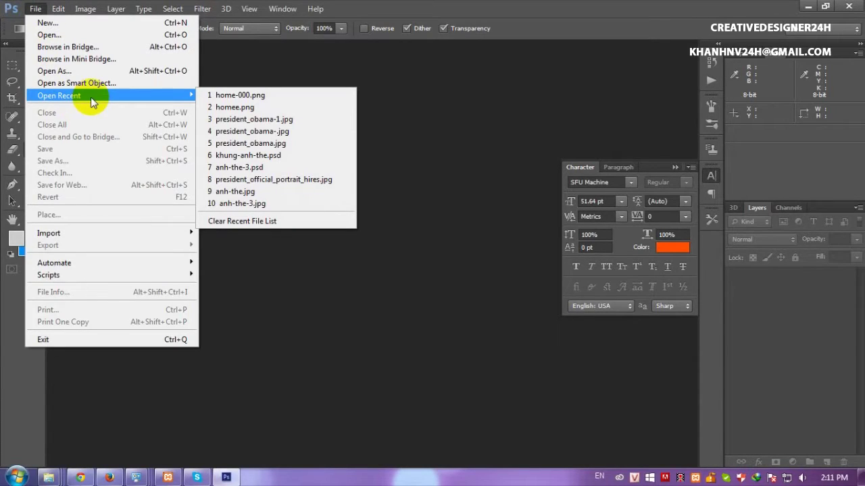
click(274, 158)
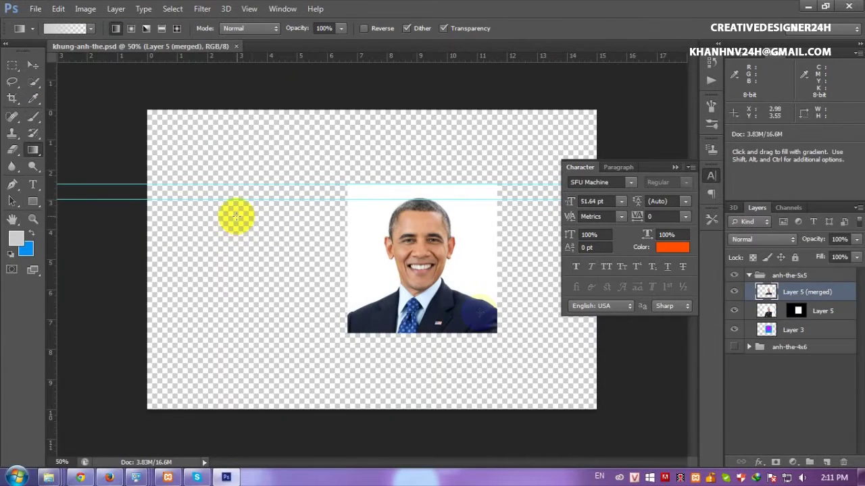
click(734, 292)
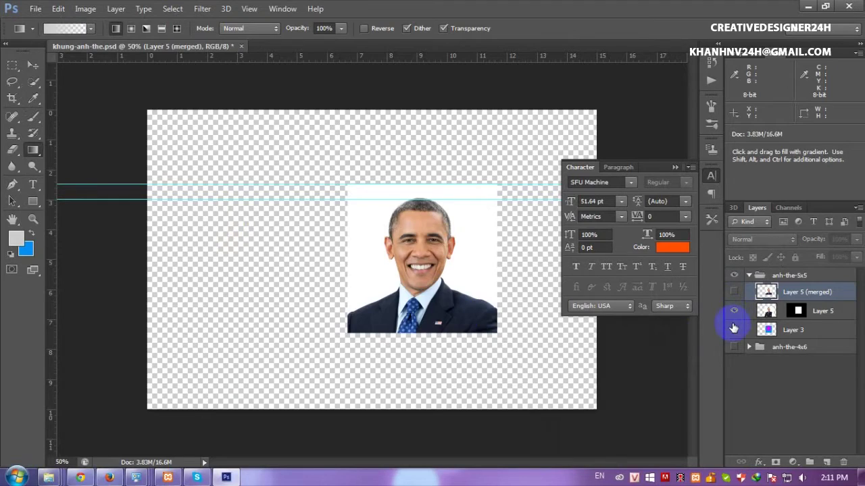
click(733, 311)
click(734, 311)
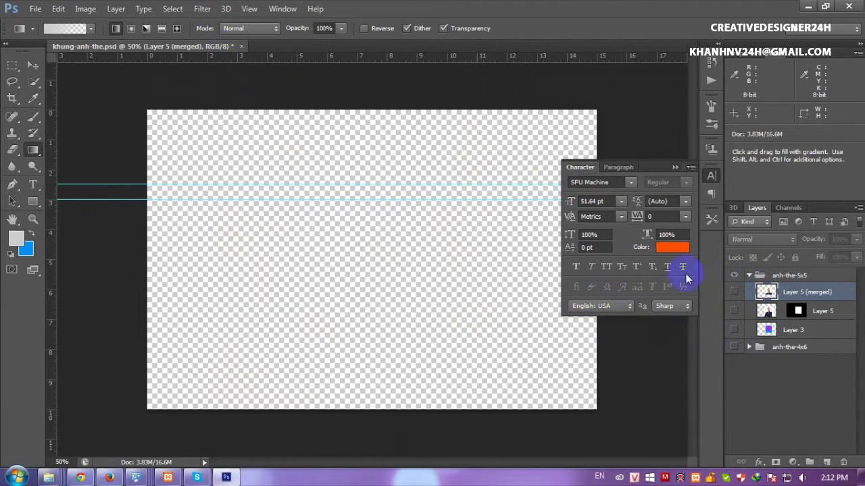
key(ctrl+n)
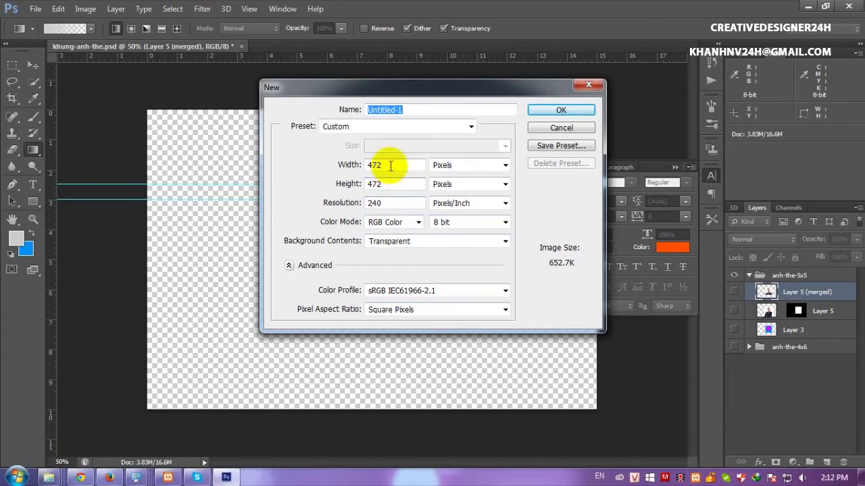
- Create a new transparent 15 × 10 cm document at 240 ppi
click(442, 166)
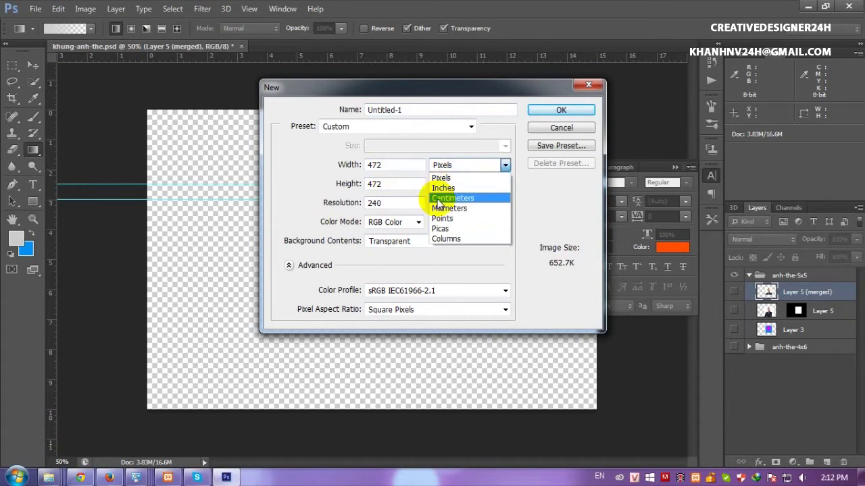
click(439, 199)
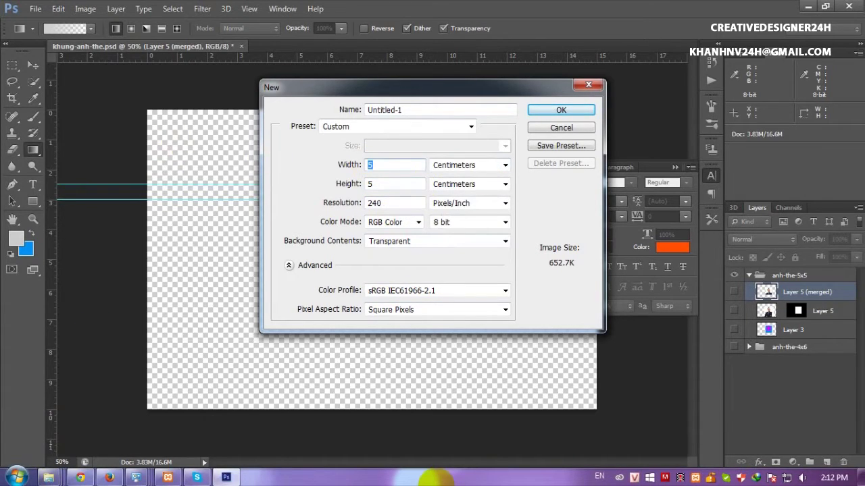
text(1)
text(5)
key(Tab)
key(Tab)
text(10)
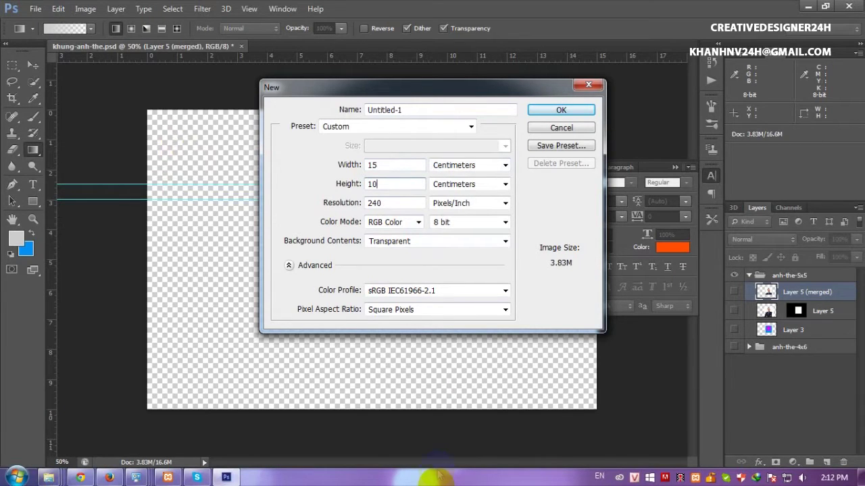
click(560, 110)
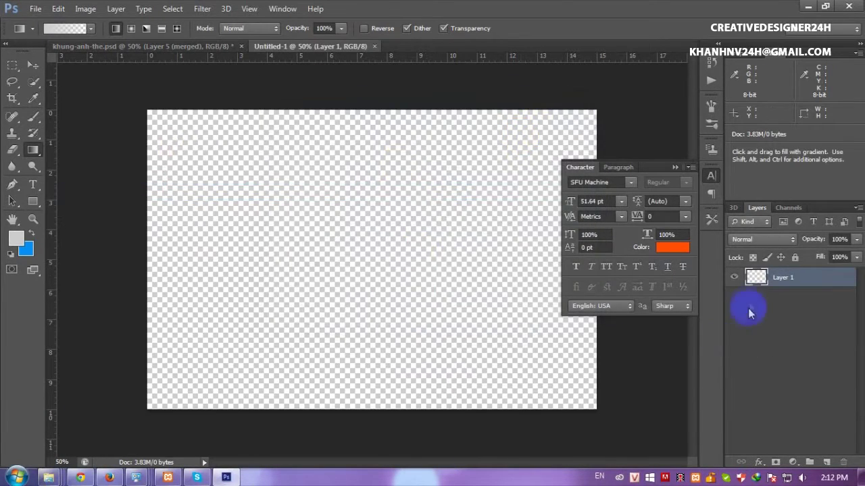
- Close the Character panel tab group
click(690, 167)
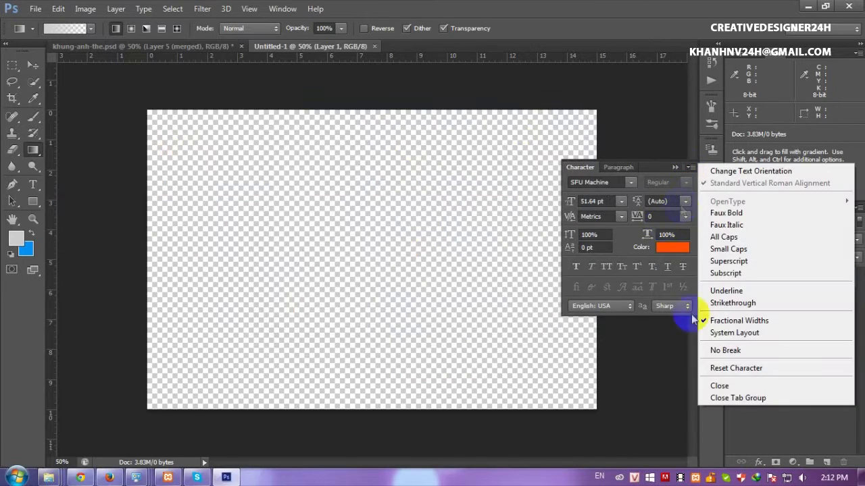
click(721, 399)
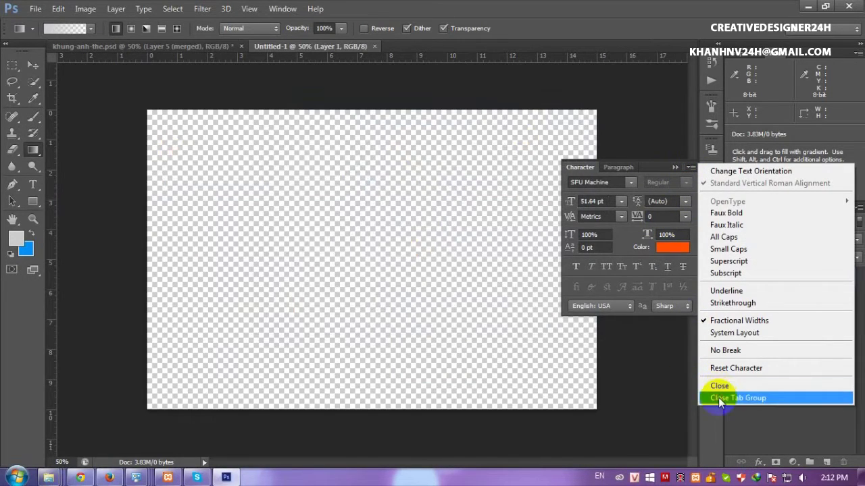
click(825, 464)
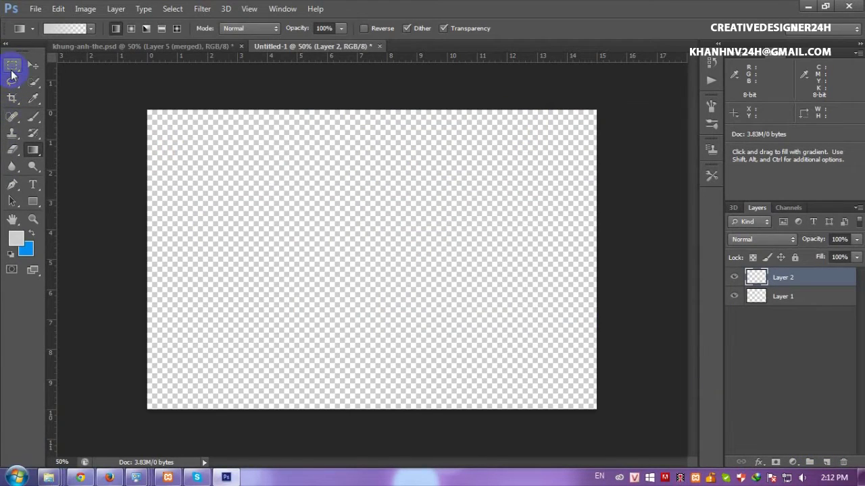
- Select the Rectangle tool with a blue fill colour
click(33, 201)
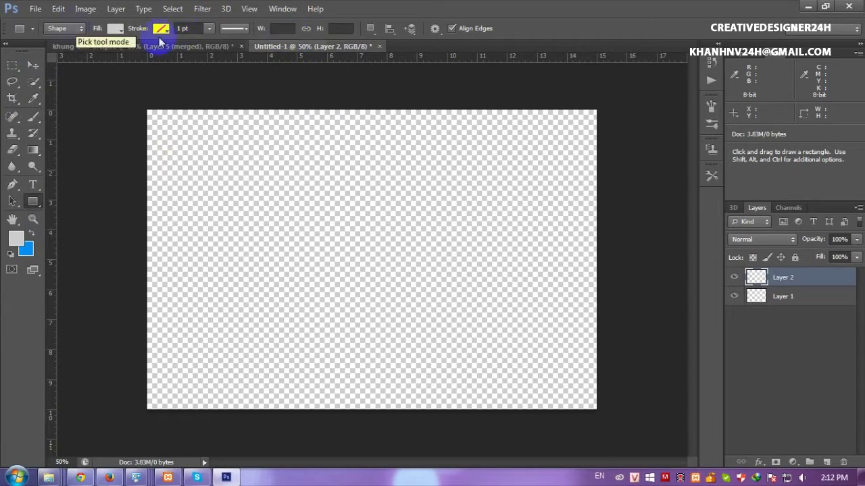
click(115, 28)
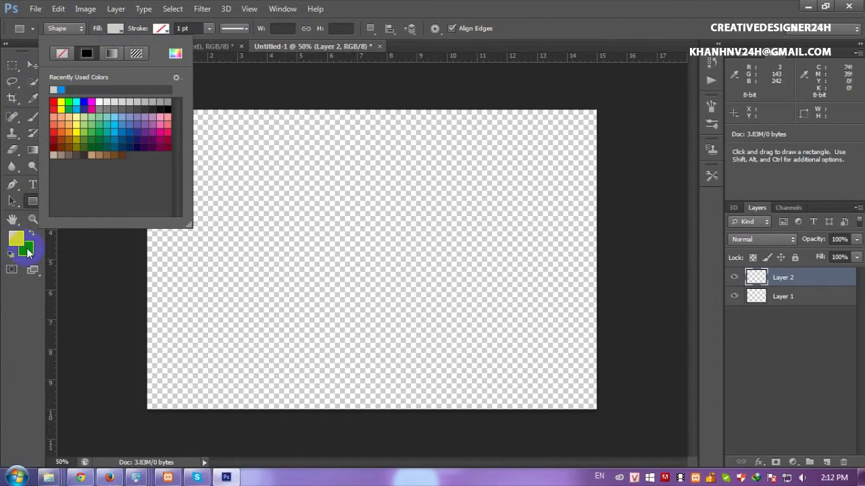
click(270, 57)
click(282, 28)
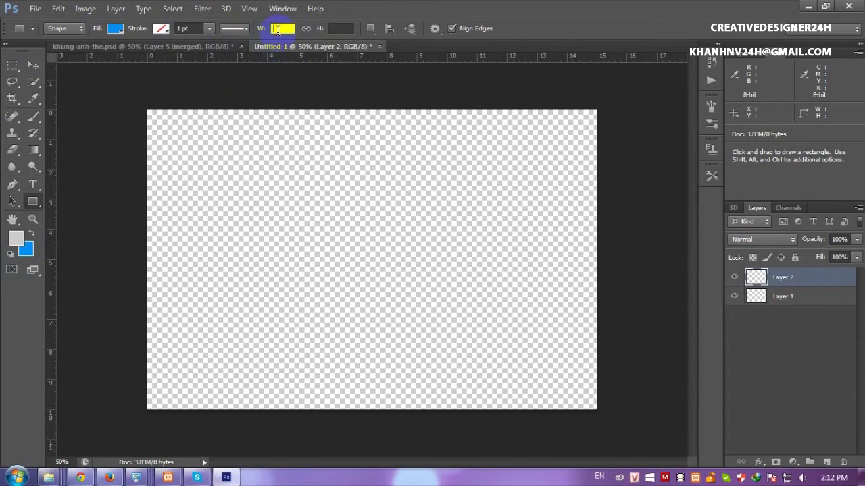
click(415, 54)
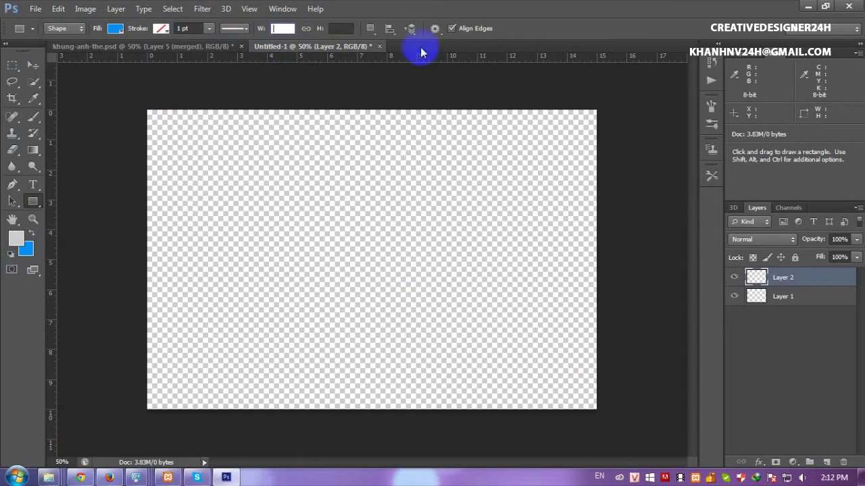
right_click(416, 57)
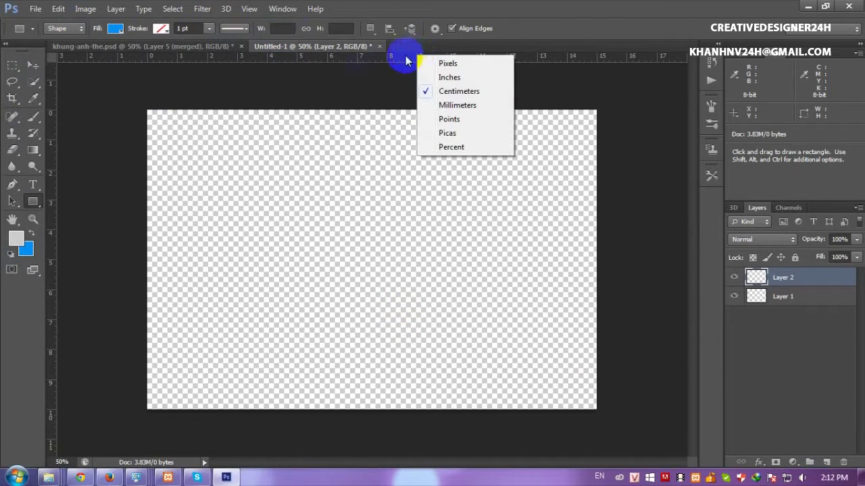
- Place a 2 cm × 3 cm blue rectangle near the canvas's top-left corner
click(285, 32)
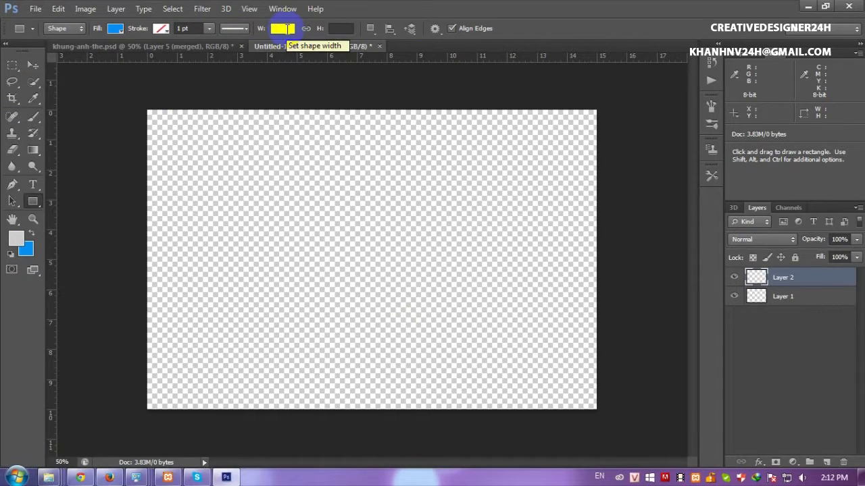
text(2cm)
key(Tab)
text(3cm)
key(Return)
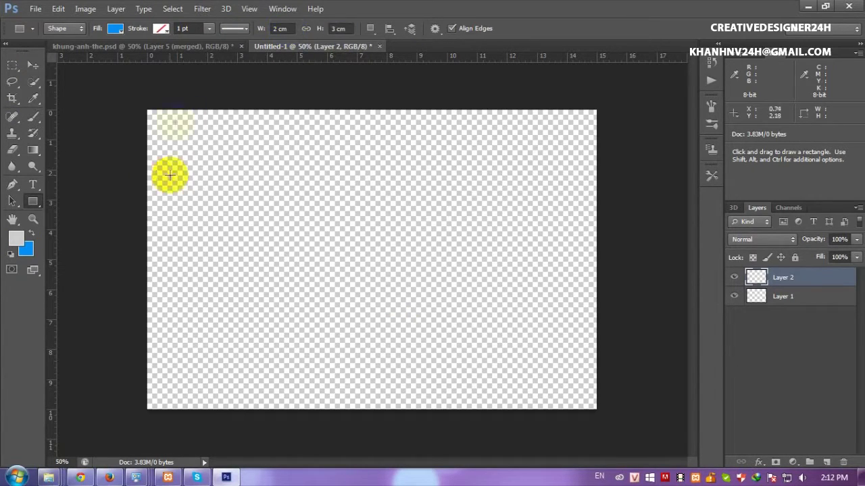
click(159, 122)
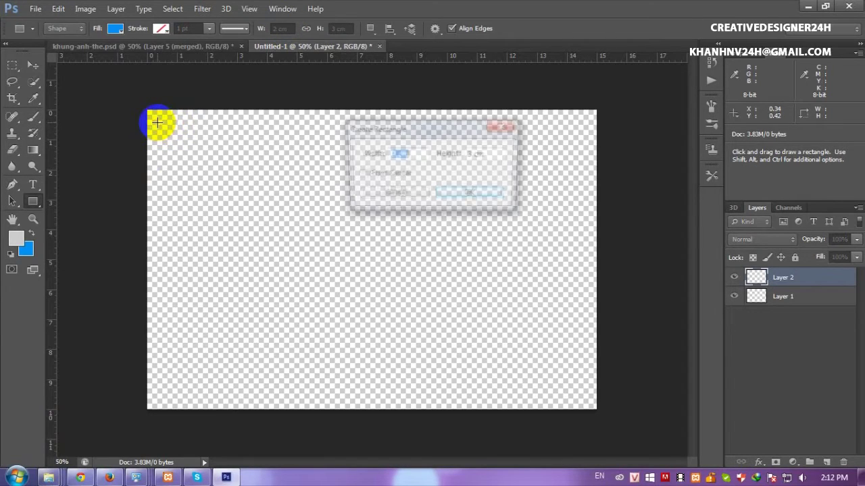
click(397, 195)
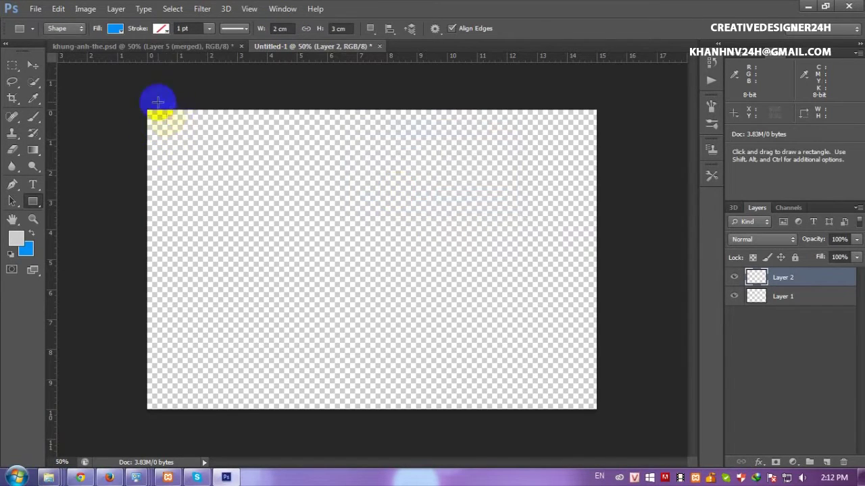
click(166, 128)
click(461, 198)
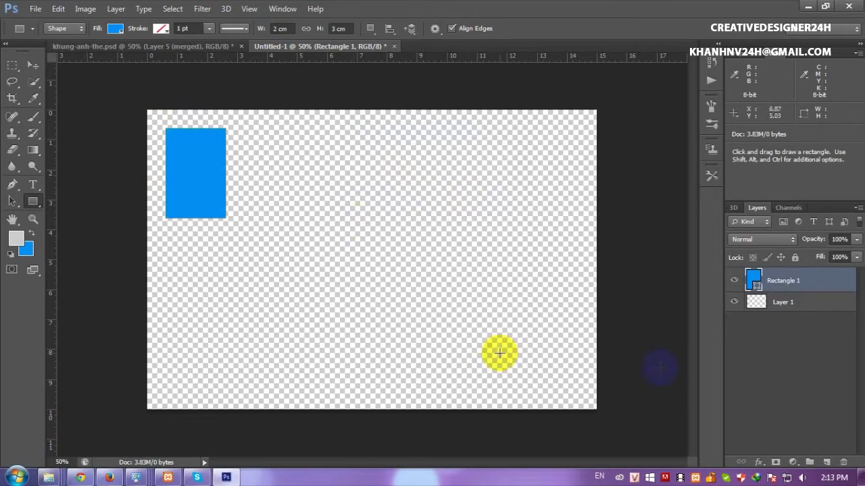
- Move the blue rectangle toward the top-left corner and rasterize its layer
key(v)
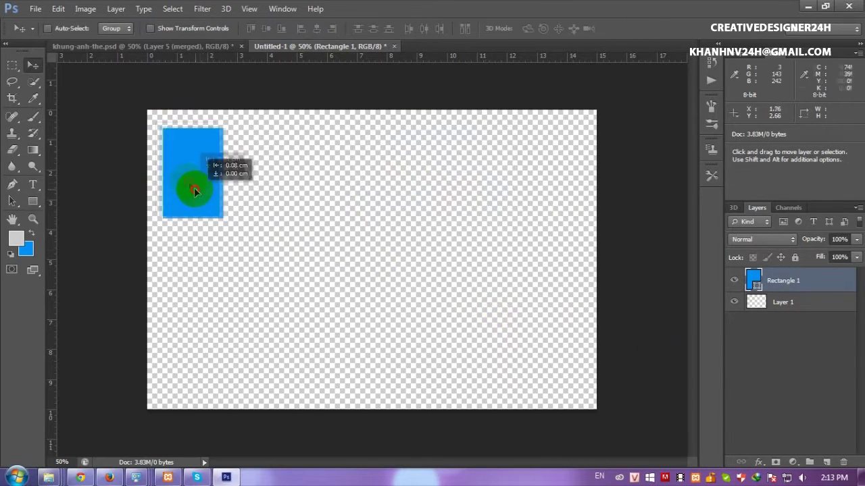
drag(197, 189, 185, 177)
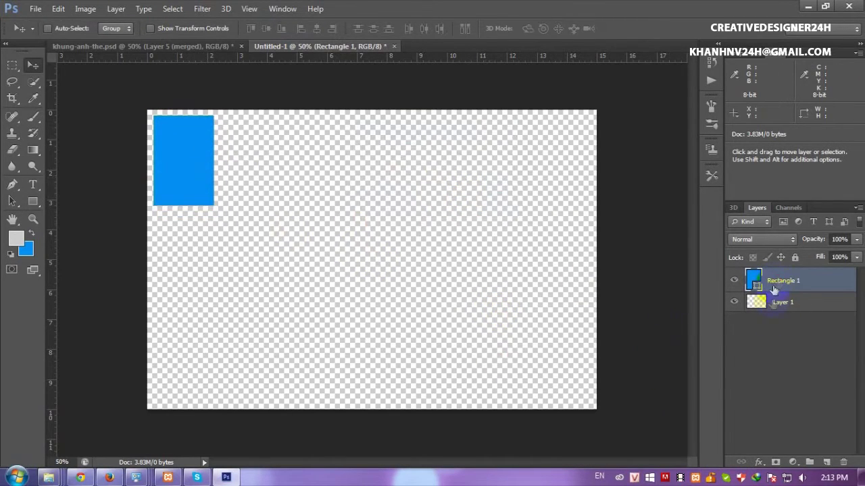
right_click(783, 283)
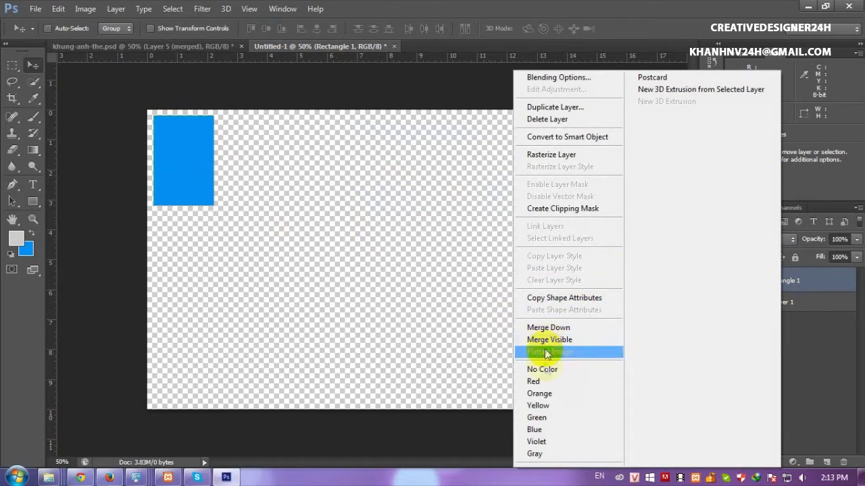
click(552, 155)
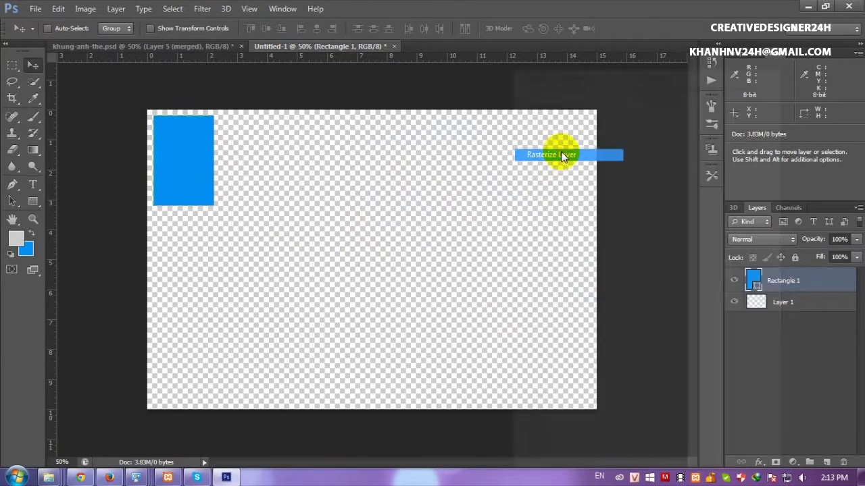
- Rename the rectangle layer to '2x3 cm'
double_click(779, 276)
text(2x3)
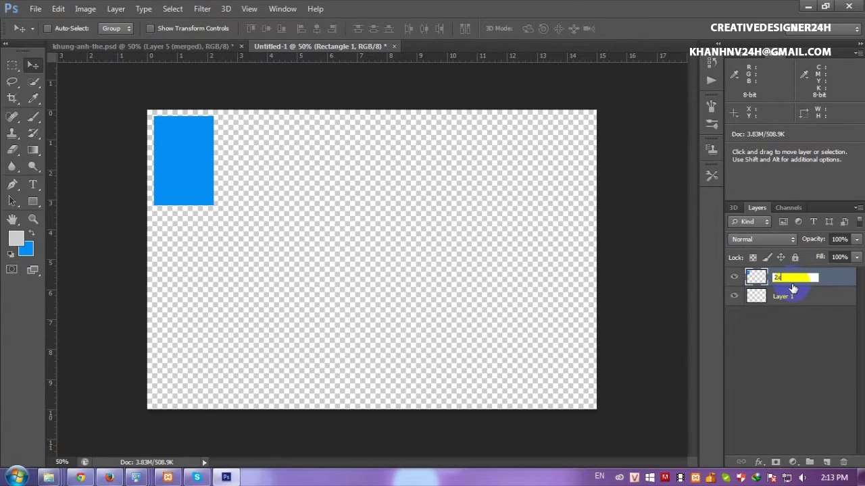
text( cm)
key(Return)
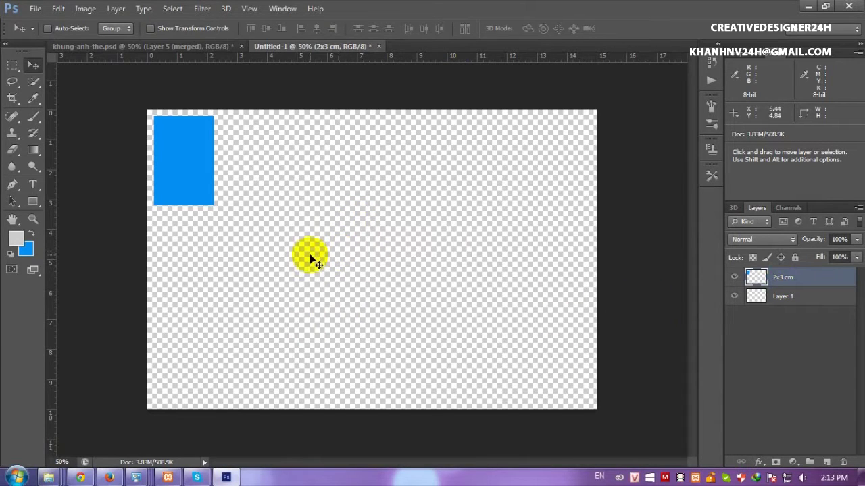
key(ctrl+o)
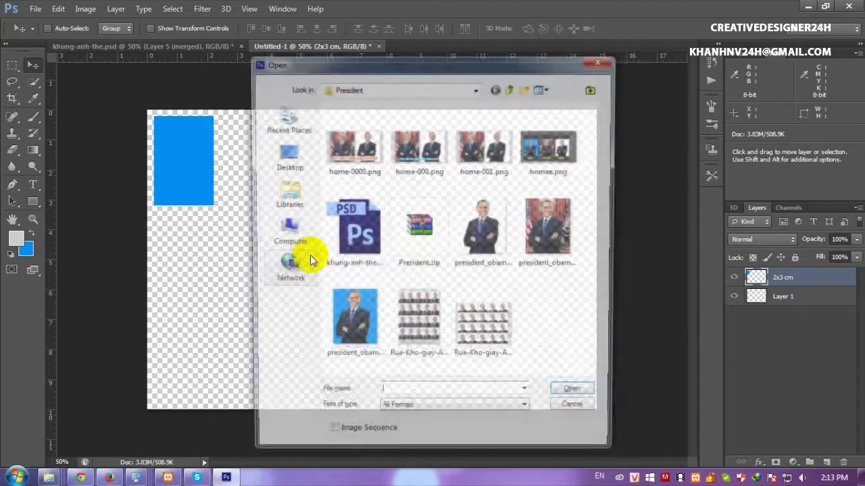
- Open anh-the-3.jpg from Desktop > Anh-the and zoom to 50%
click(287, 154)
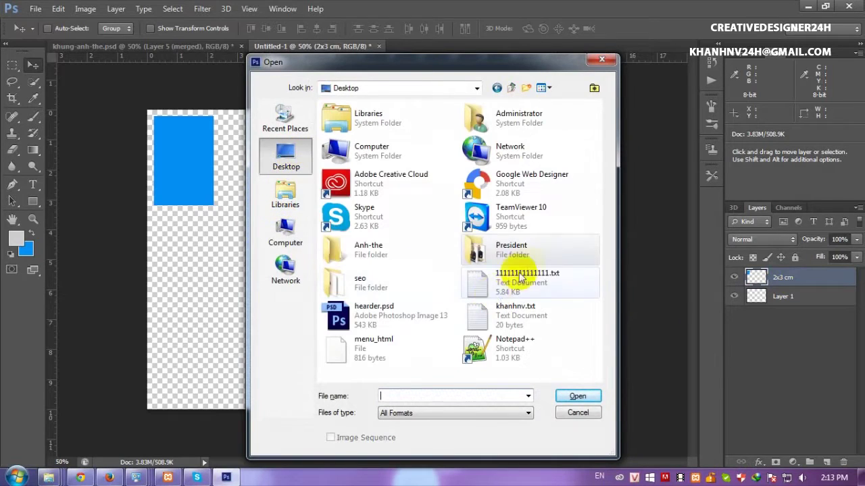
click(354, 260)
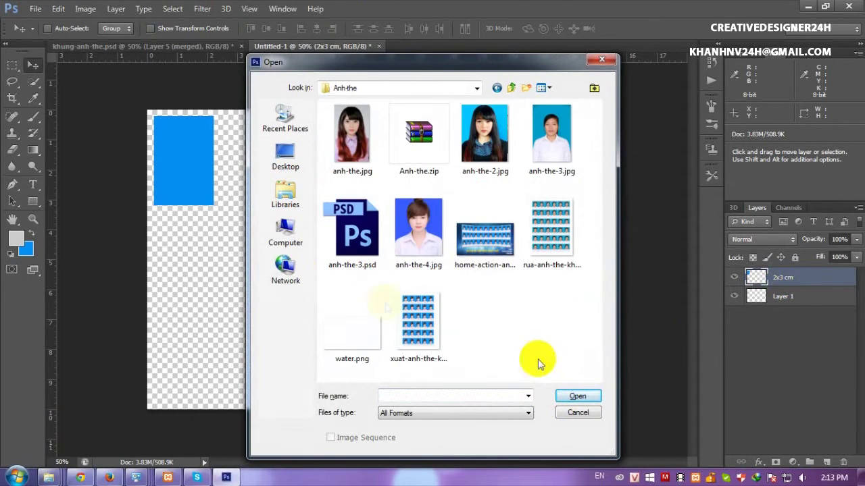
click(417, 226)
click(552, 135)
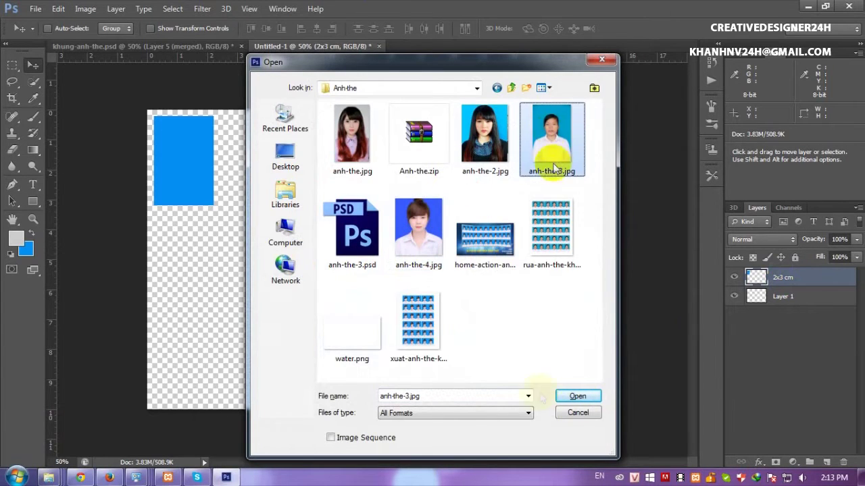
click(578, 396)
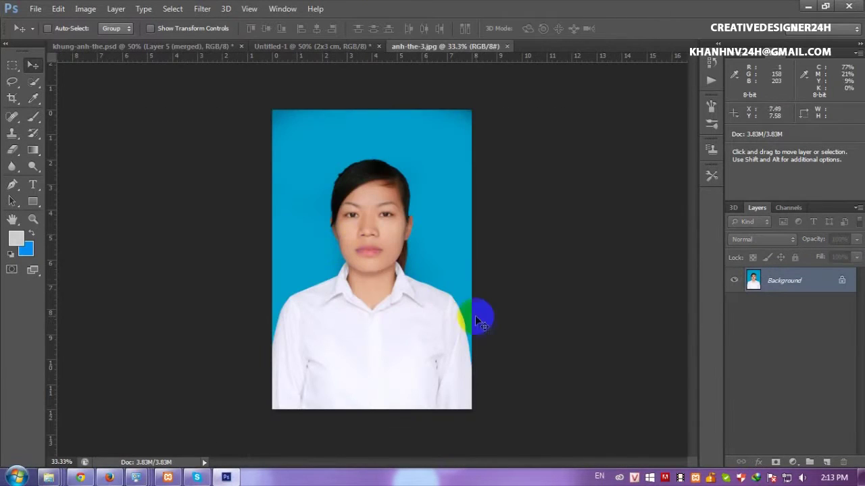
key(ctrl+plus)
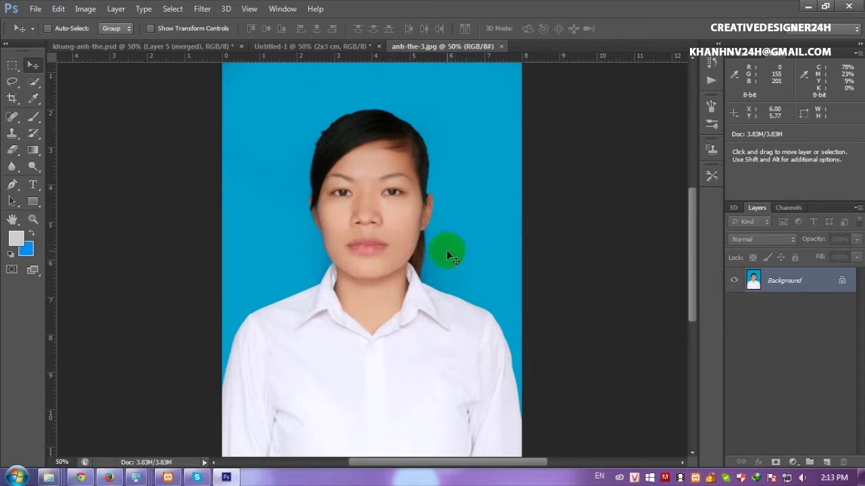
- Select the blue backdrop around the woman with the Quick Selection Tool
click(11, 115)
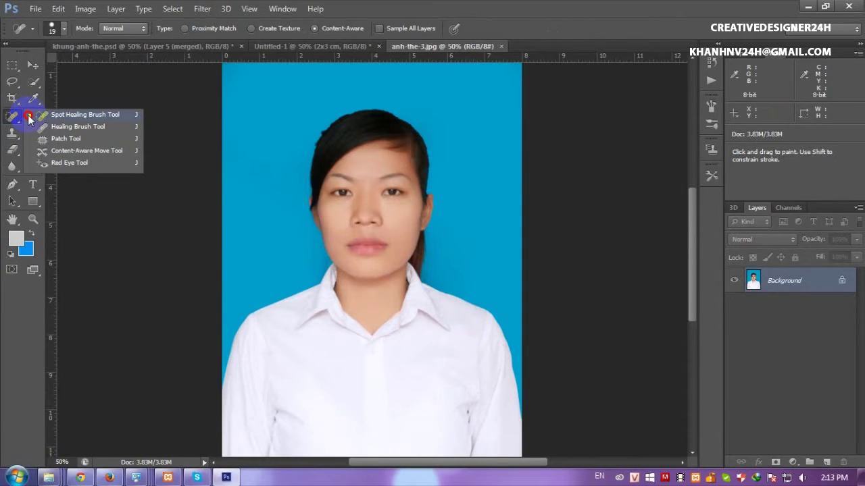
click(35, 81)
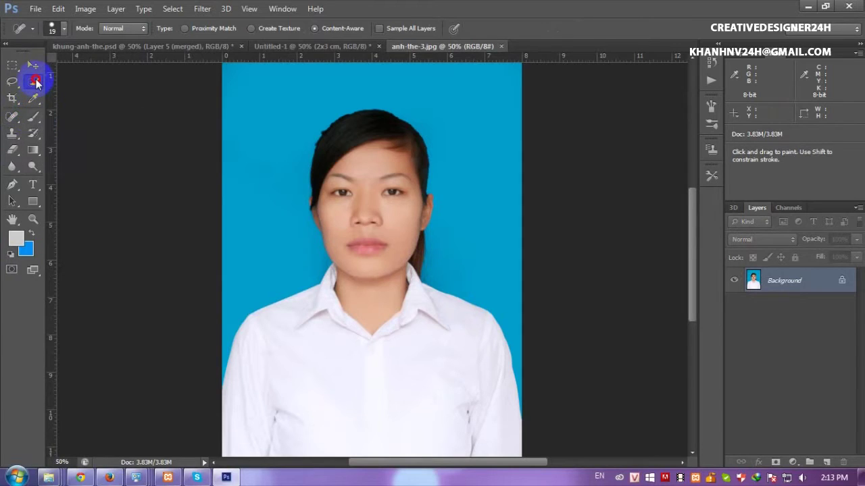
click(286, 304)
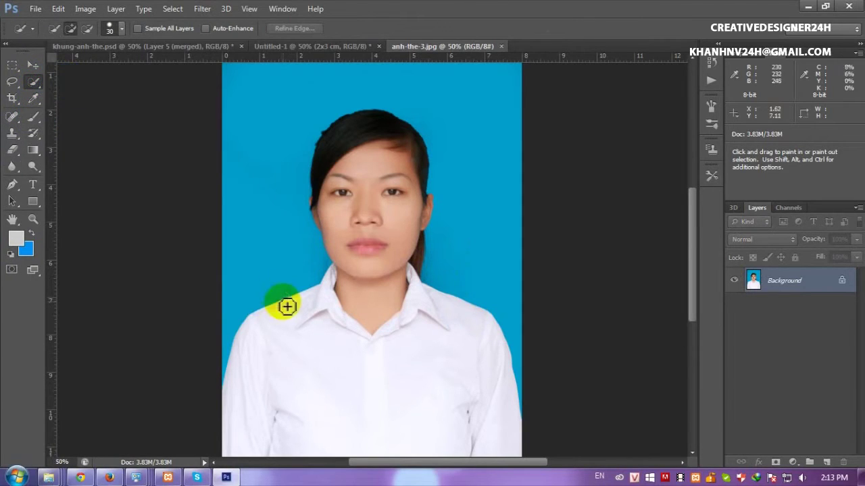
click(263, 300)
mouse_move(240, 324)
mouse_down()
mouse_move(246, 303)
mouse_move(294, 275)
mouse_move(291, 204)
mouse_move(305, 128)
mouse_move(390, 104)
mouse_move(455, 162)
mouse_move(452, 251)
mouse_move(492, 151)
mouse_up()
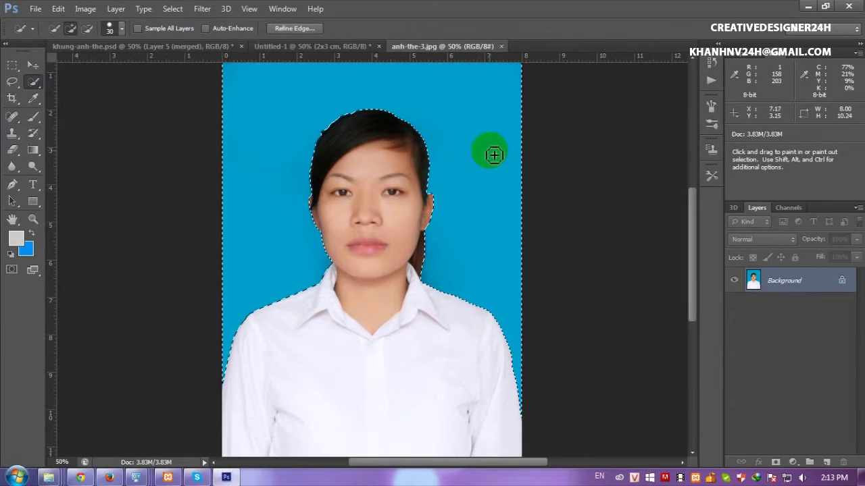
- Feather the backdrop selection by 1 pixel
right_click(493, 153)
click(512, 189)
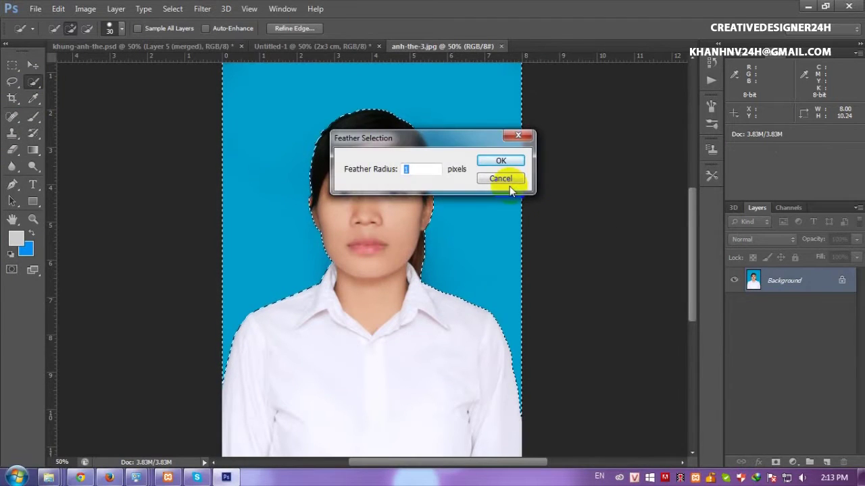
text(1)
key(Return)
click(14, 241)
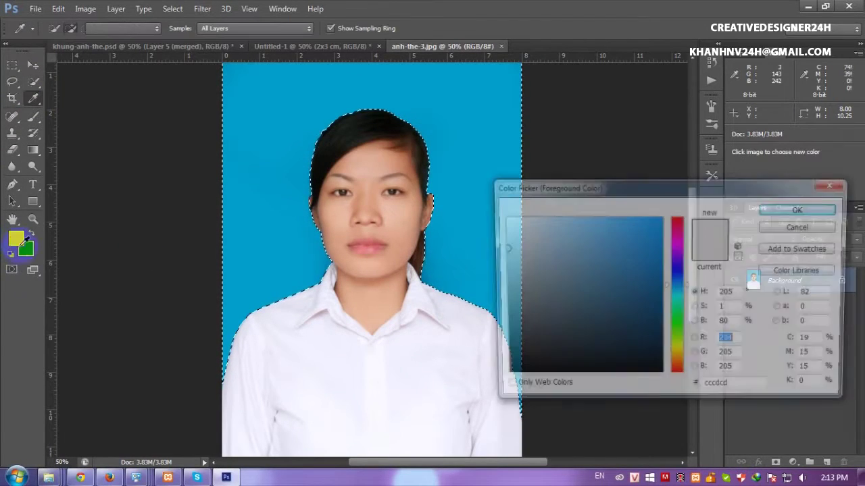
- Set the foreground colour to a blue sampled from the photo's backdrop
click(263, 251)
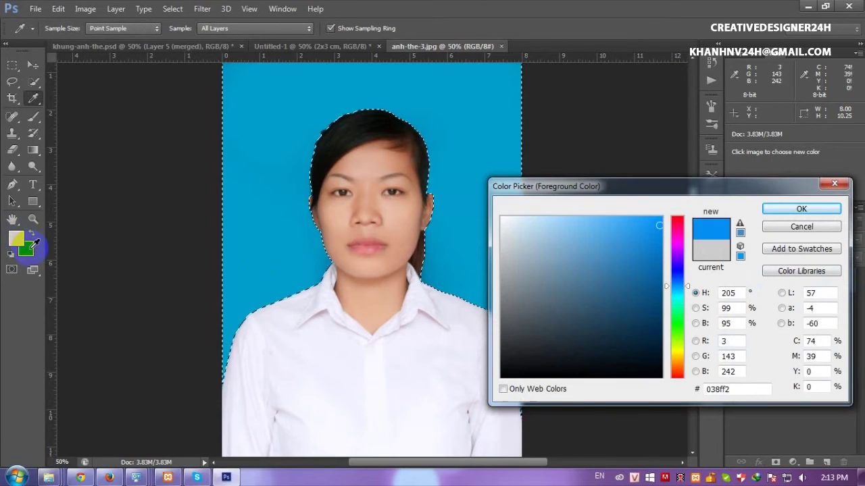
click(802, 208)
click(16, 238)
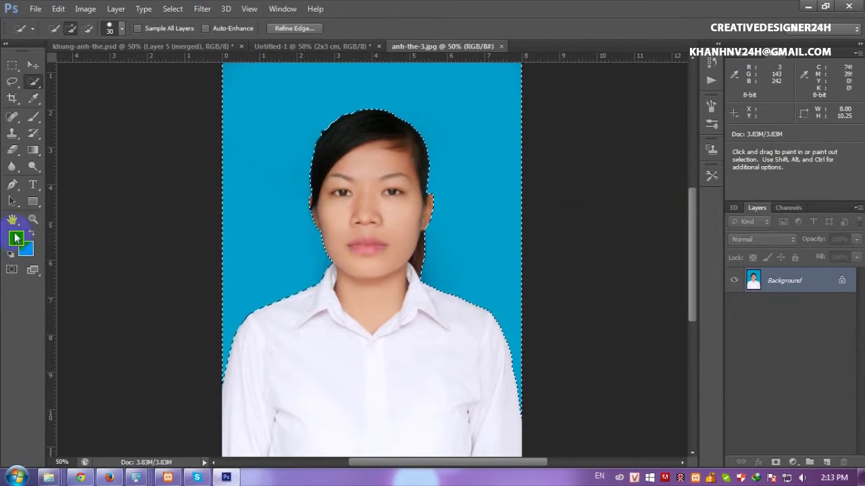
click(298, 272)
key(Return)
- Set the background colour to another blue sampled from the backdrop
click(27, 248)
click(460, 274)
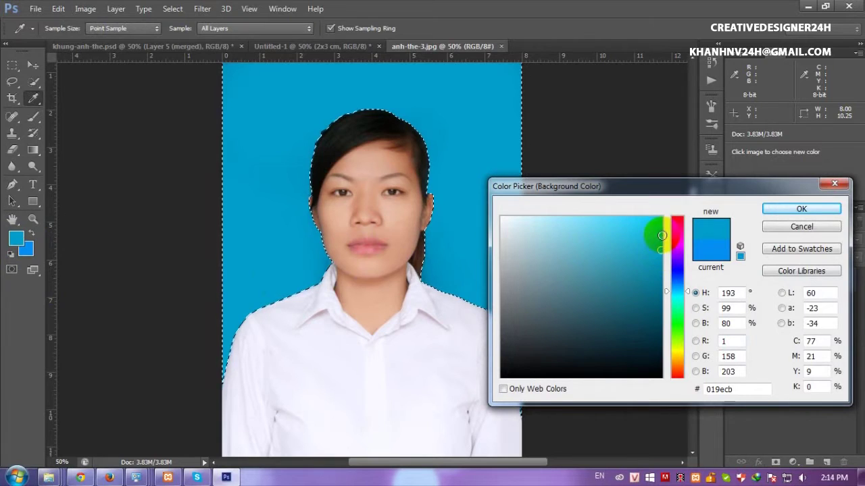
drag(661, 239, 653, 252)
key(Return)
key(g)
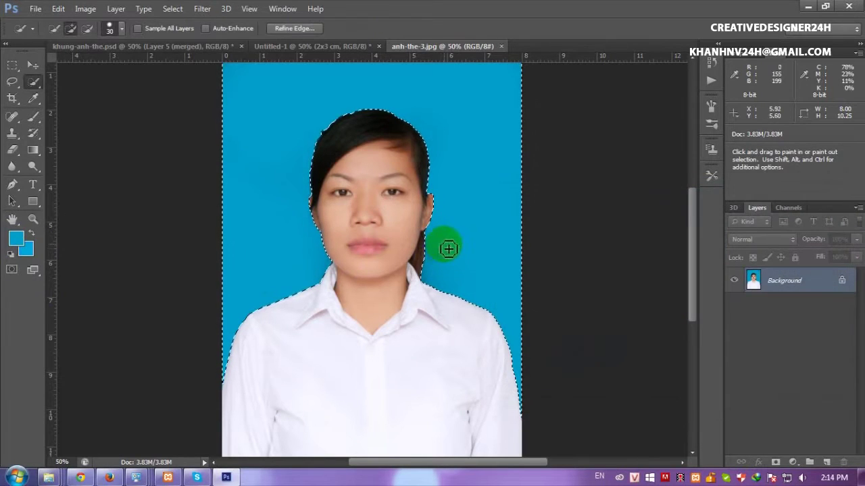
- Fill the selected backdrop with a foreground-to-background blue gradient, then deselect
click(91, 29)
click(26, 53)
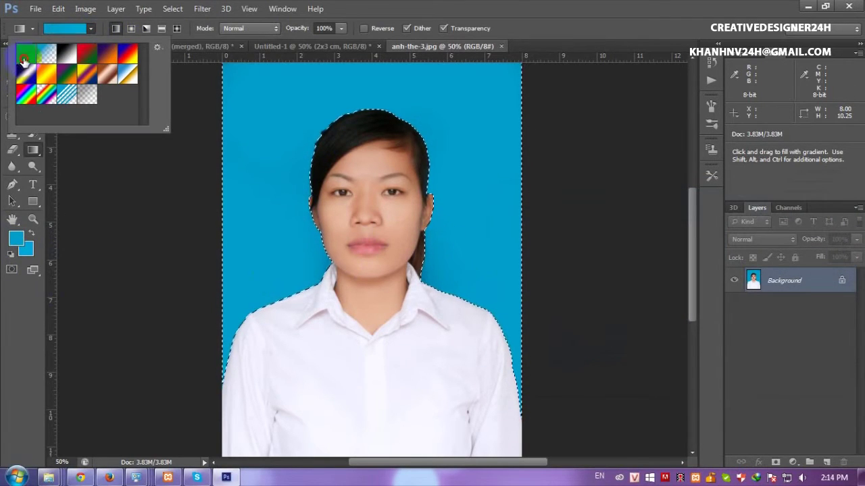
drag(378, 92, 367, 353)
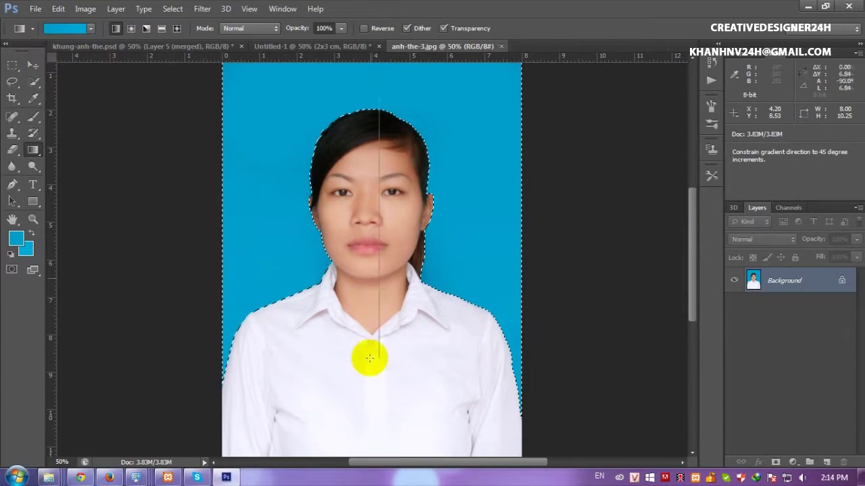
key(ctrl+minus)
mouse_move(372, 124)
mouse_down()
mouse_move(368, 256)
mouse_move(367, 151)
mouse_up()
key(ctrl+d)
- Select the whole photo and dismiss the gradient presets
key(v)
key(g)
key(ctrl+a)
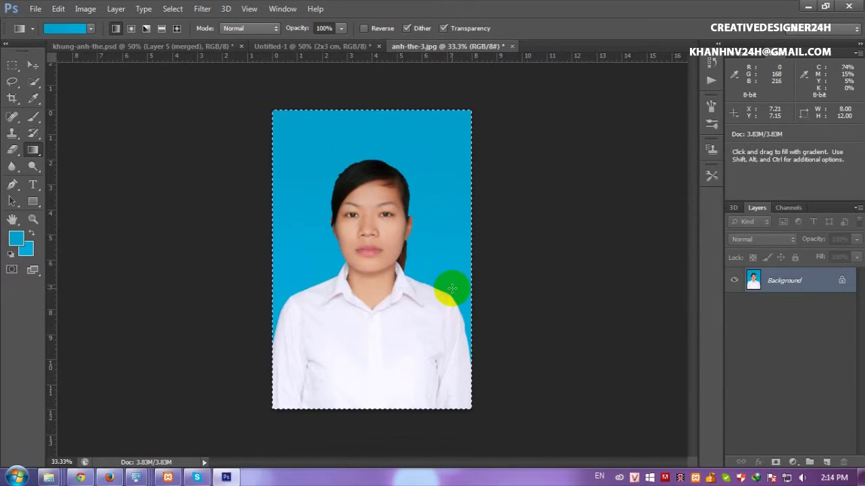
right_click(404, 218)
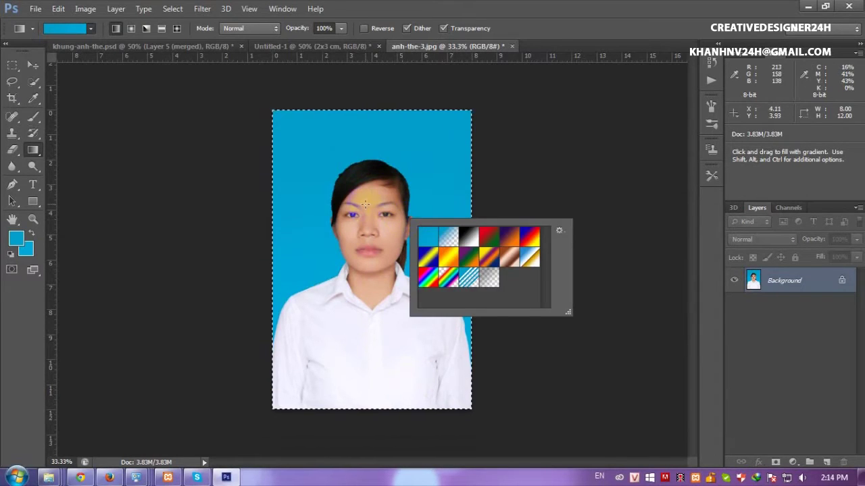
key(Escape)
click(613, 303)
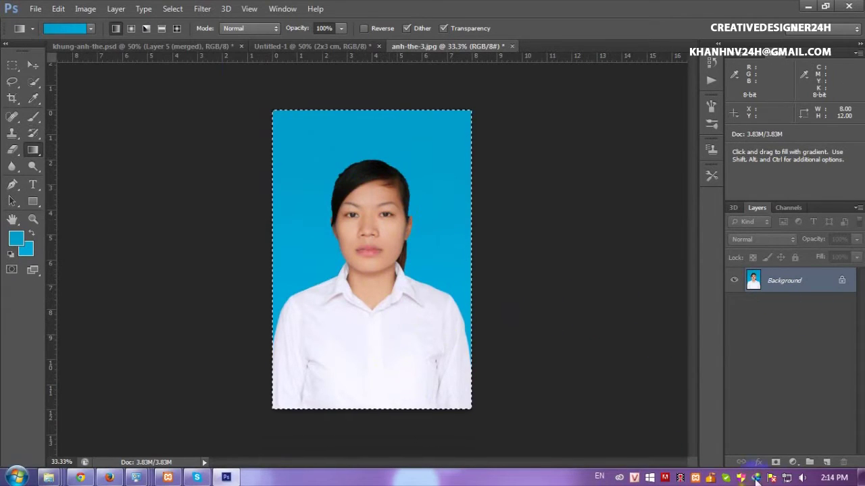
- On a new layer, add 30 pt text reading 'CLTR + A COPY LAYER' over the shirt
click(827, 464)
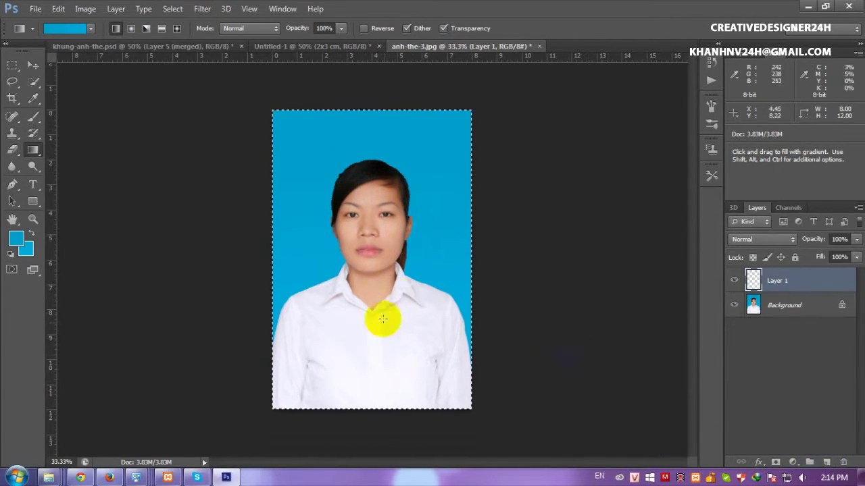
click(258, 309)
key(t)
click(316, 325)
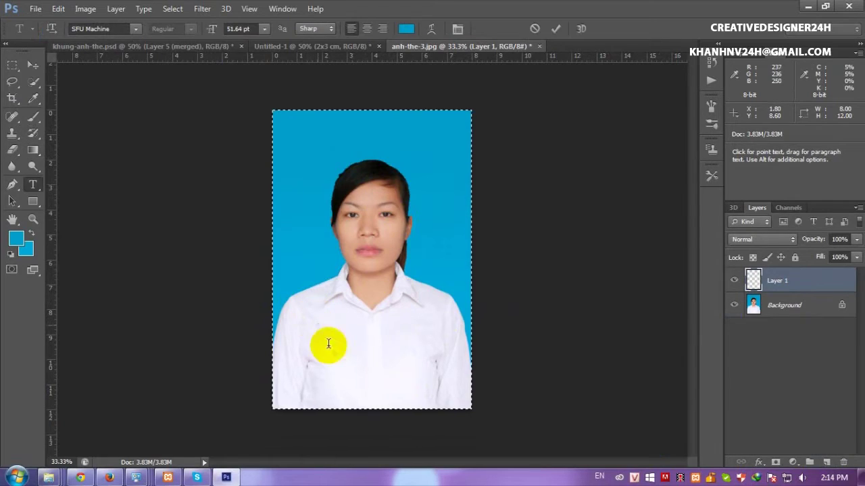
text(CLTR)
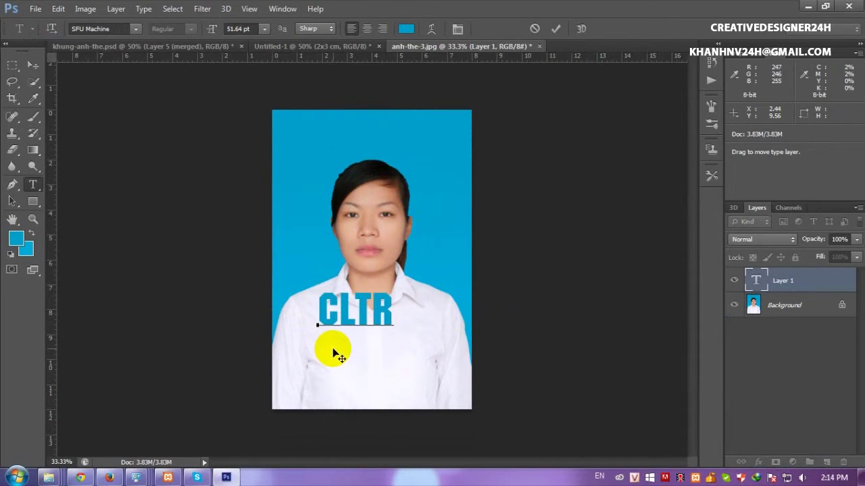
key(ctrl+a)
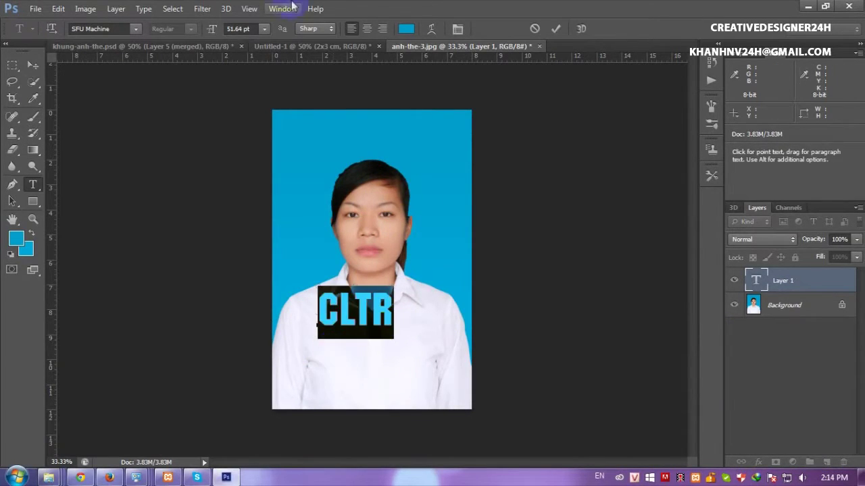
click(264, 28)
click(254, 188)
click(365, 318)
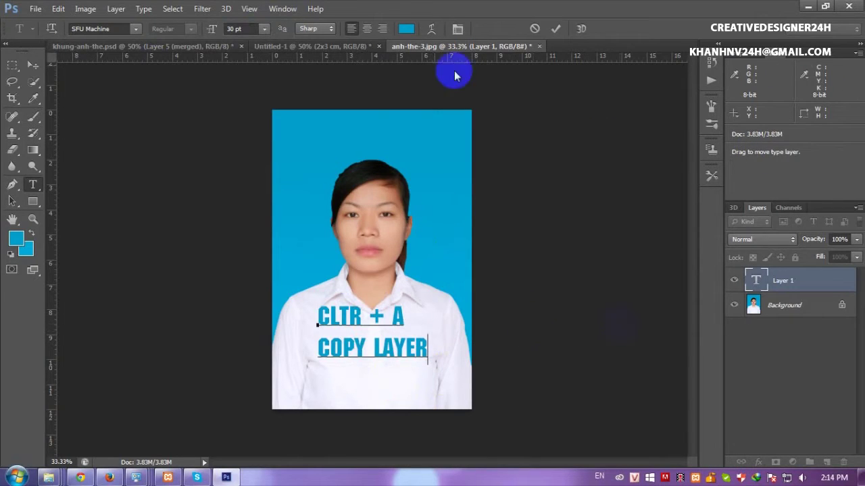
- Make the text black, commit it, hide its layer and select the whole canvas
click(405, 31)
drag(545, 276, 493, 394)
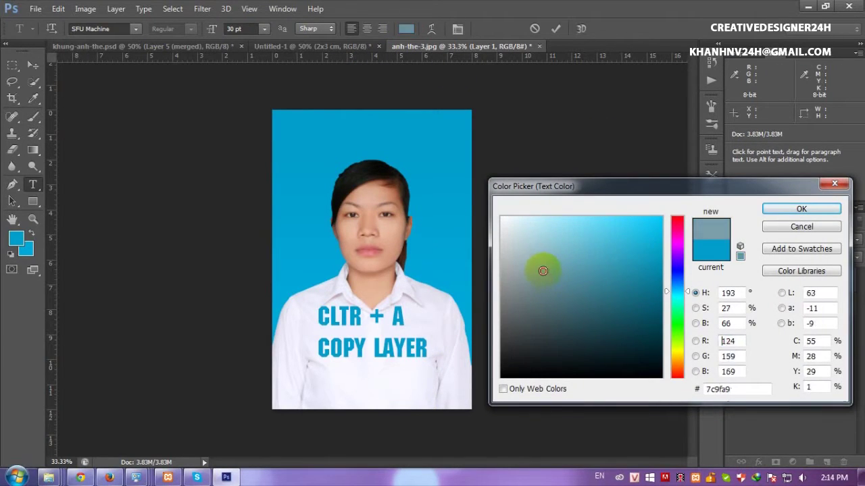
click(777, 208)
click(765, 274)
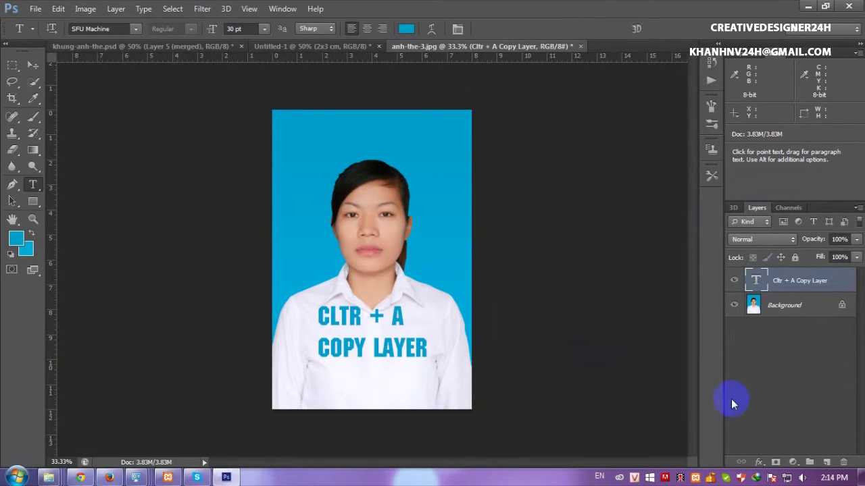
click(733, 280)
key(ctrl+a)
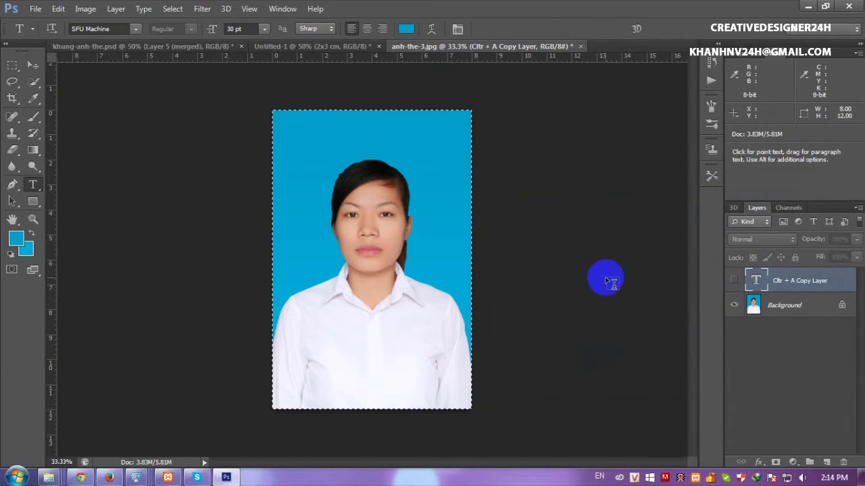
- Add a new empty layer on Untitled-1 and set the foreground colour to bright red
key(ctrl+Tab)
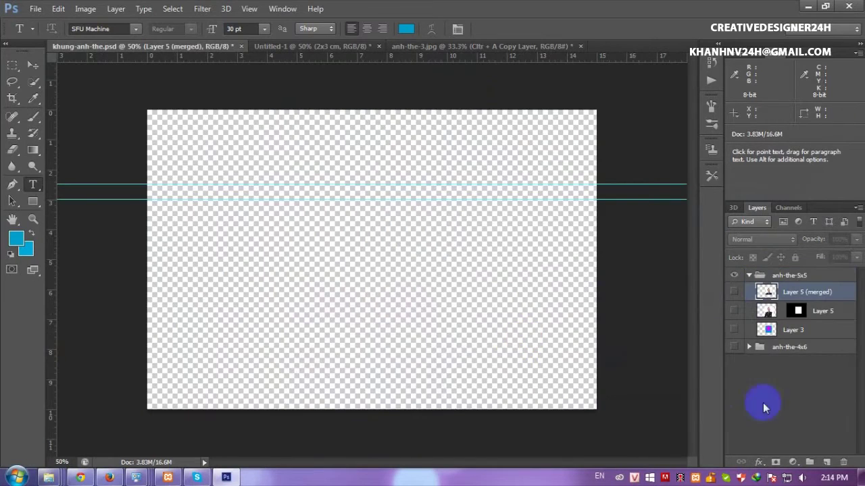
key(ctrl+Tab)
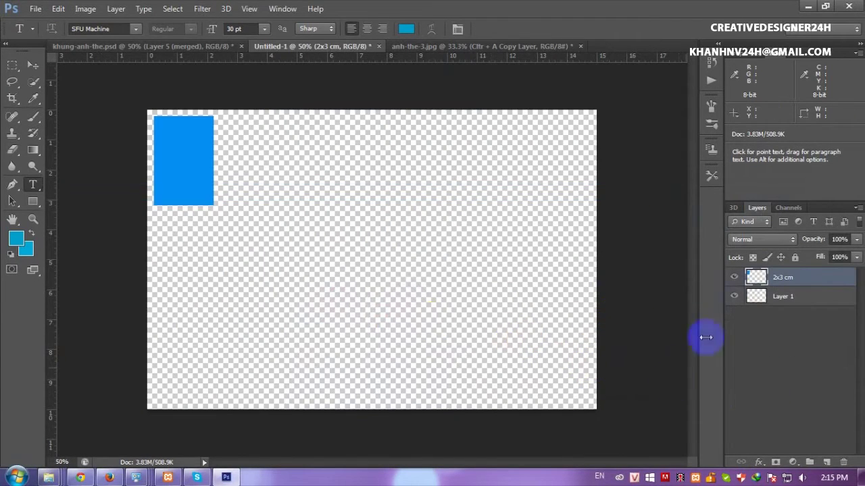
click(826, 462)
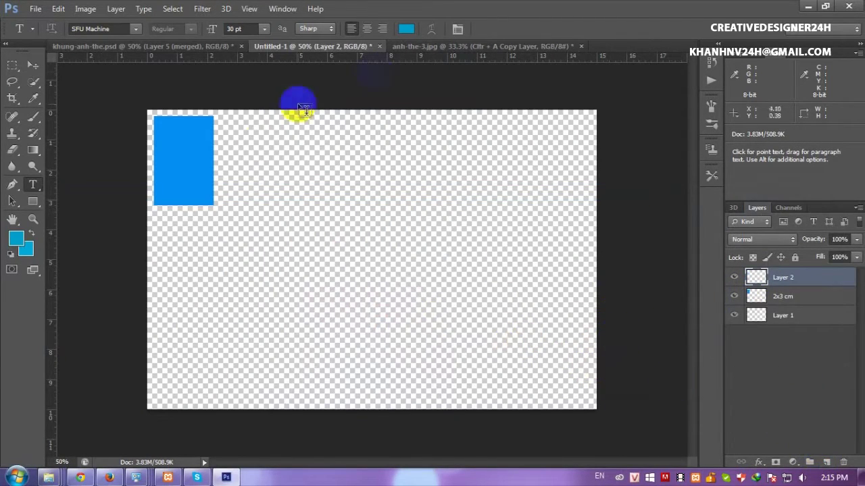
click(403, 37)
click(495, 371)
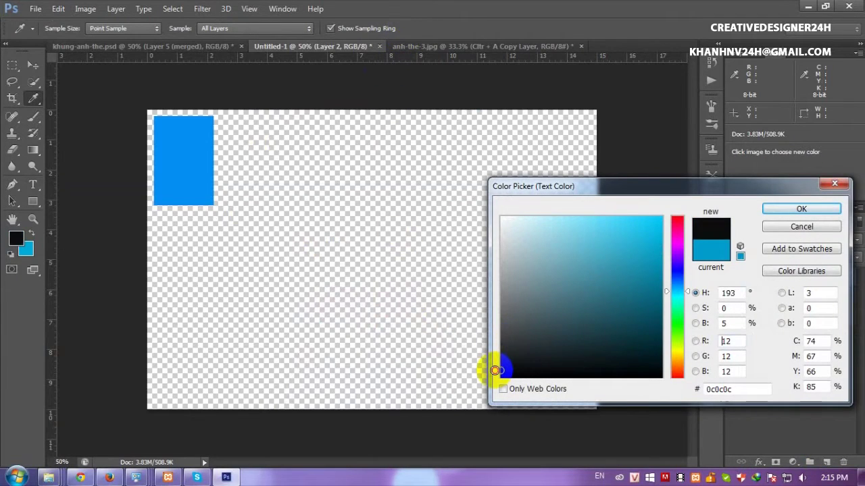
click(676, 247)
click(677, 224)
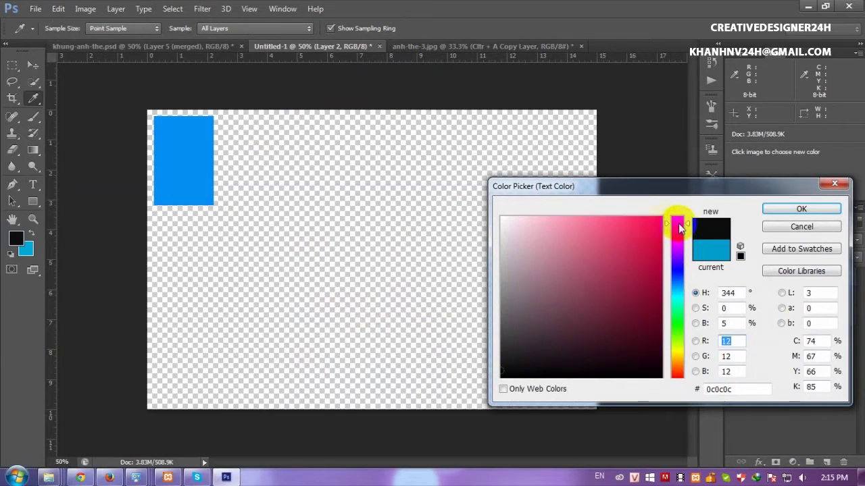
click(775, 213)
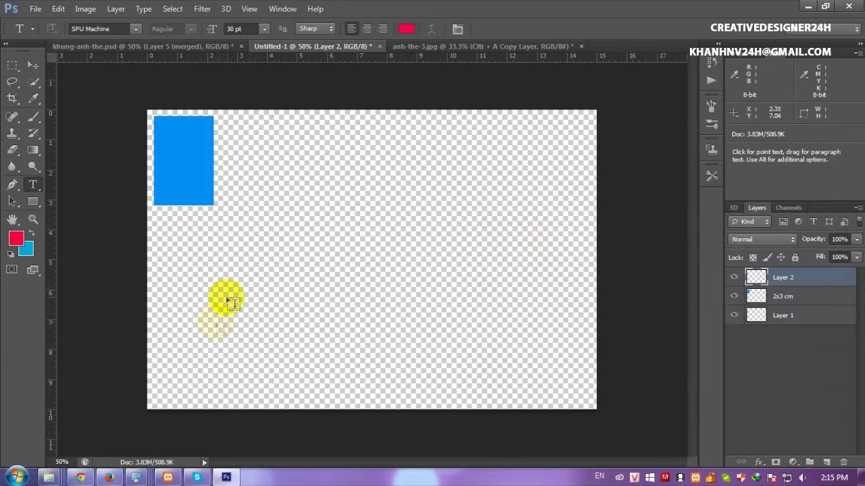
- Type the two-line note 'NHẤN CTRL VÀO LAYER 2X3CM ĐỂ CHỌN VÙNG' below the rectangle, commit and hide it
click(189, 266)
text(NHAANS T)
key(BackSpace)
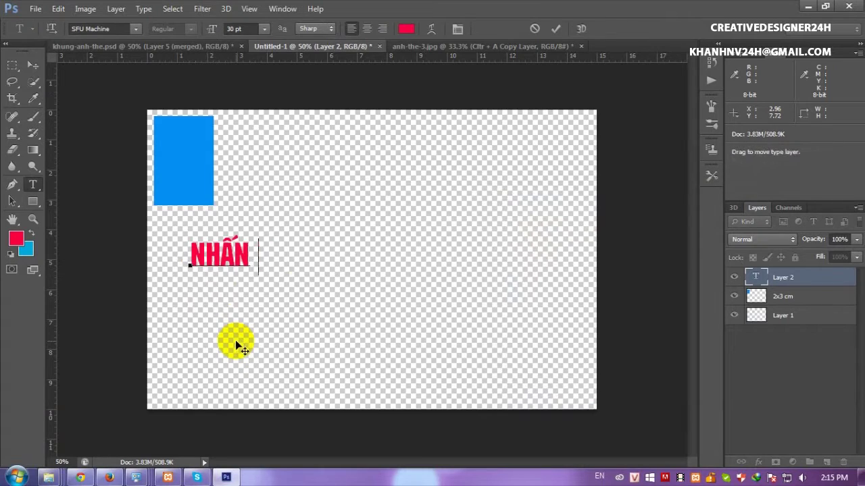
text(X)
key(BackSpace)
text(CT)
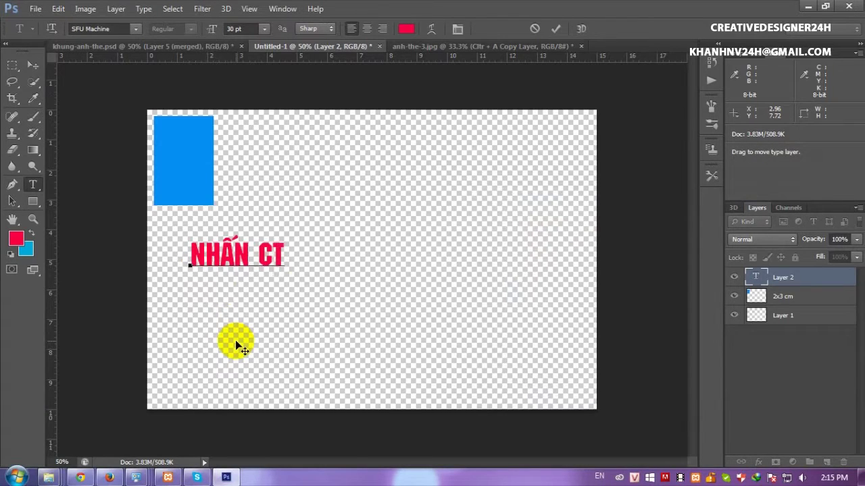
text(RL )
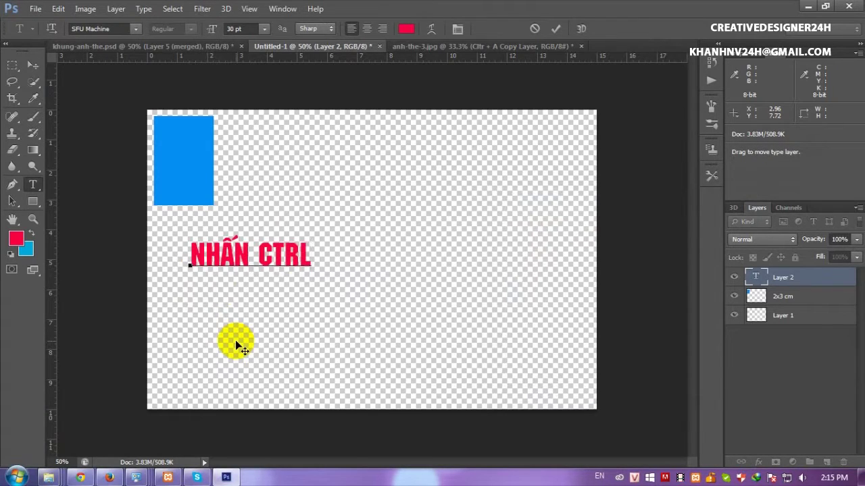
text(VAOf)
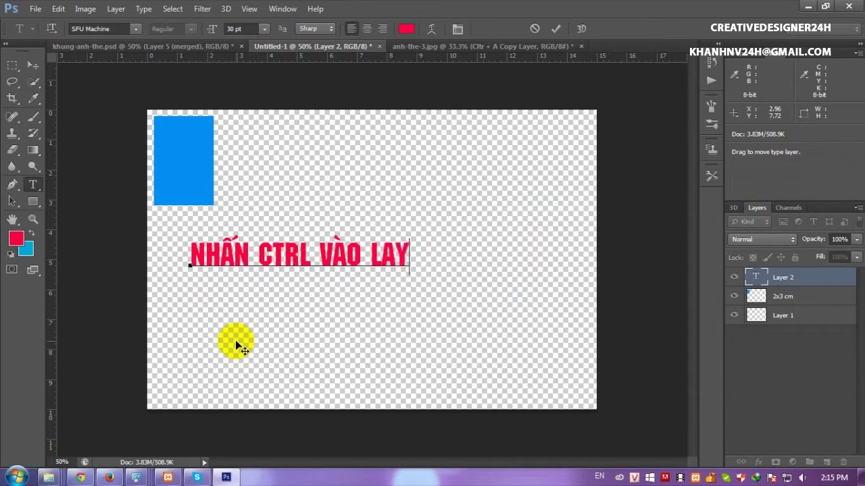
text(ER 2X3)
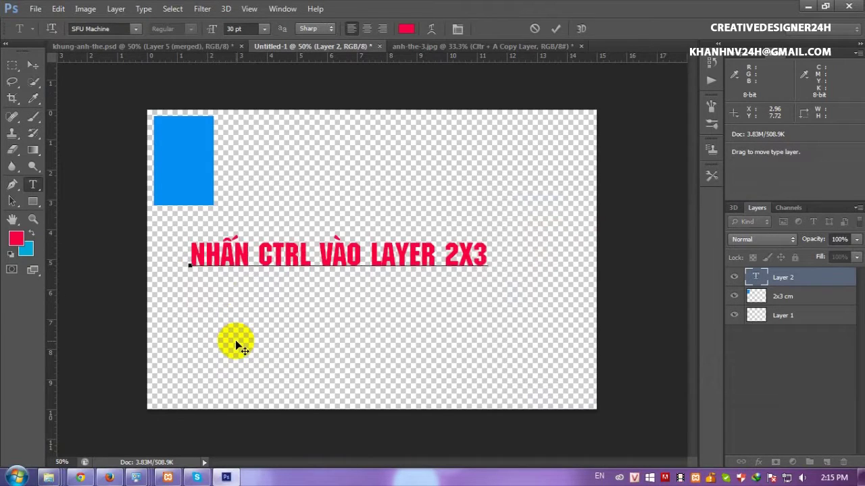
text(CM)
key(Return)
text(ĐEỂ CHỌ)
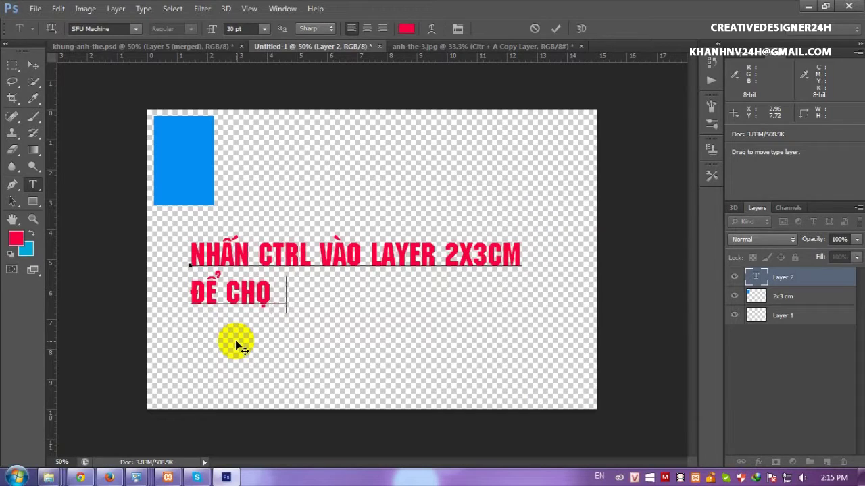
text( N VU)
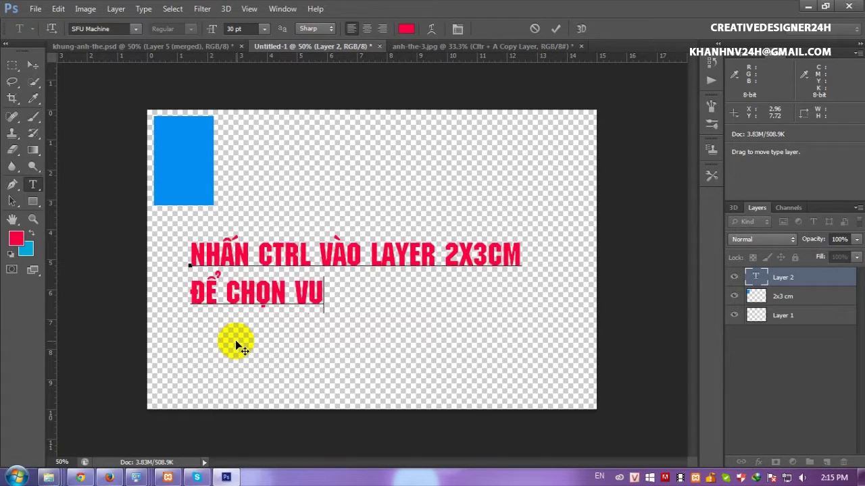
text(NG)
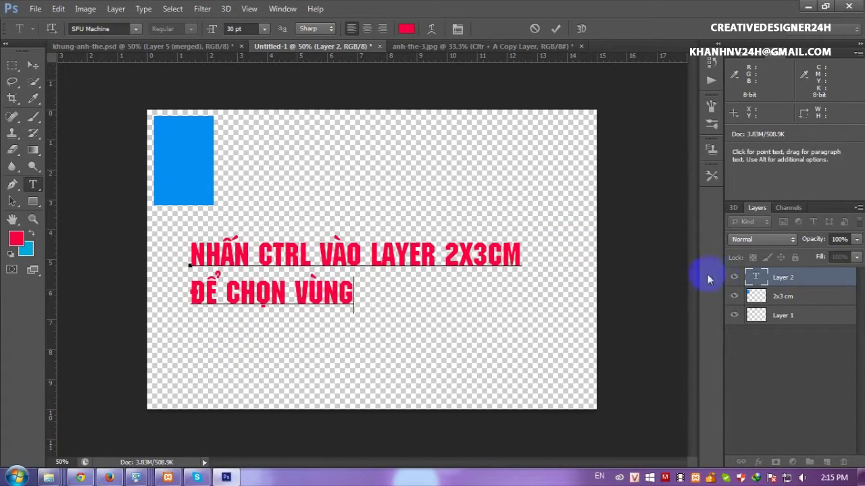
click(734, 277)
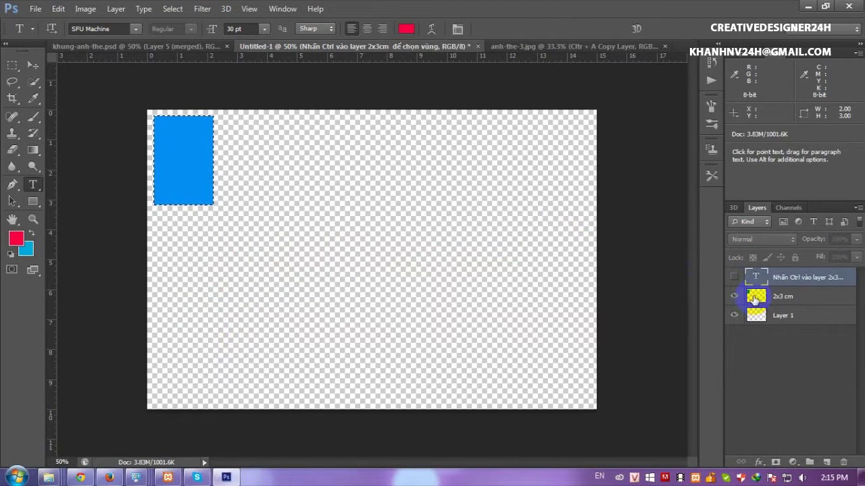
- On a new layer, type a second red note about pasting the image into the layer
click(824, 465)
click(213, 311)
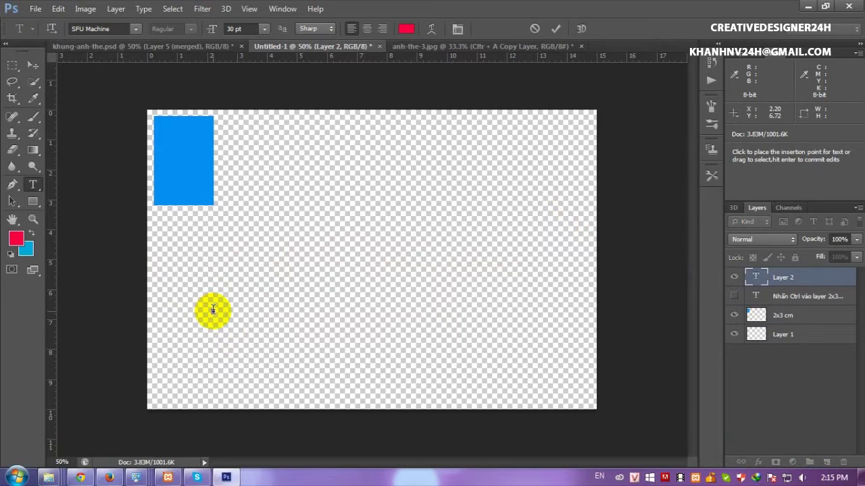
text(NHAẤN)
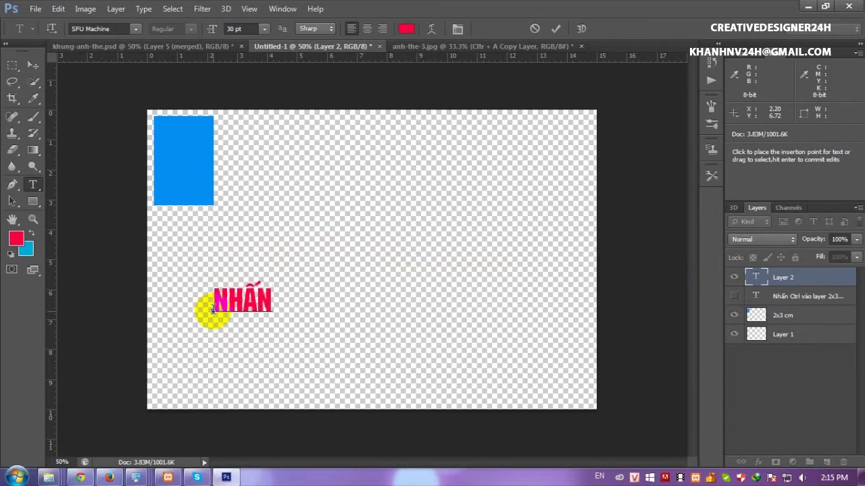
text(ẤM)
key(BackSpace)
key(BackSpace)
key(BackSpace)
text(TRL + ALT + S)
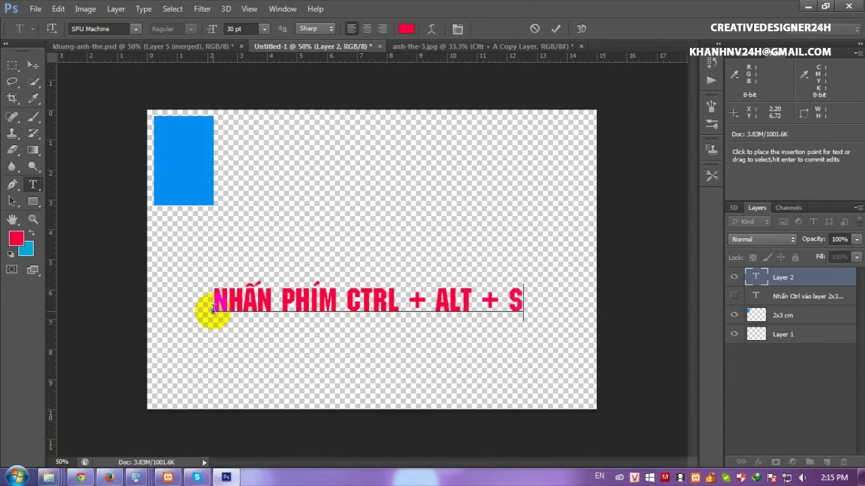
text(IRT)
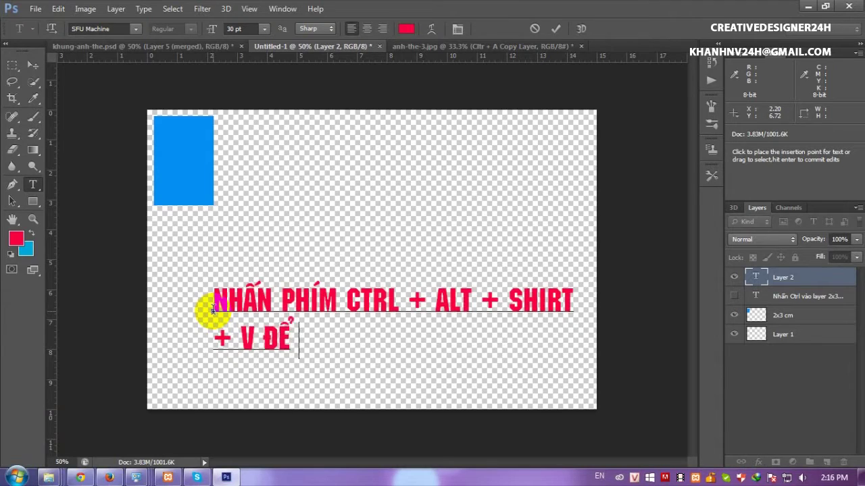
text(DA)
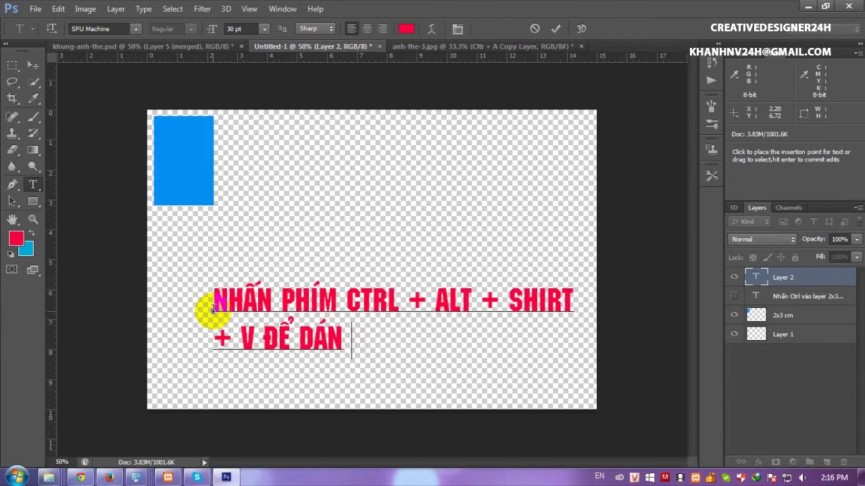
text(HINH ANH VÀO )
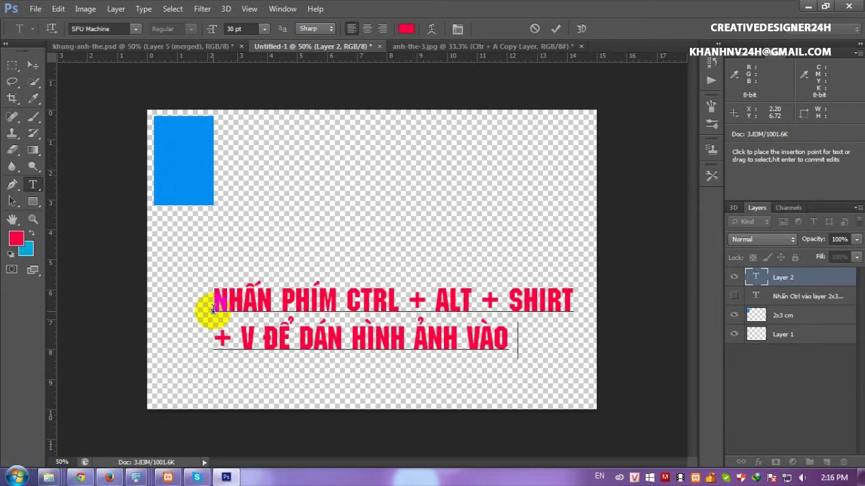
text(YER)
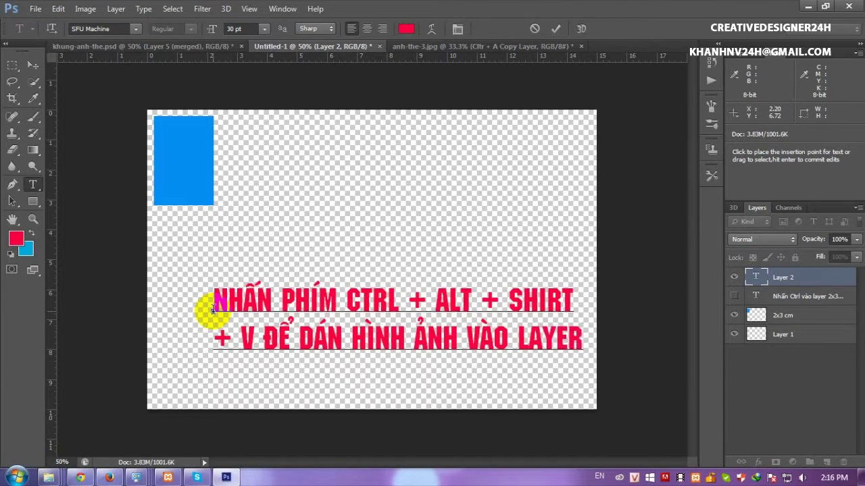
- Commit the note, shift it slightly left, hide it, and load the blue rectangle's selection
click(758, 286)
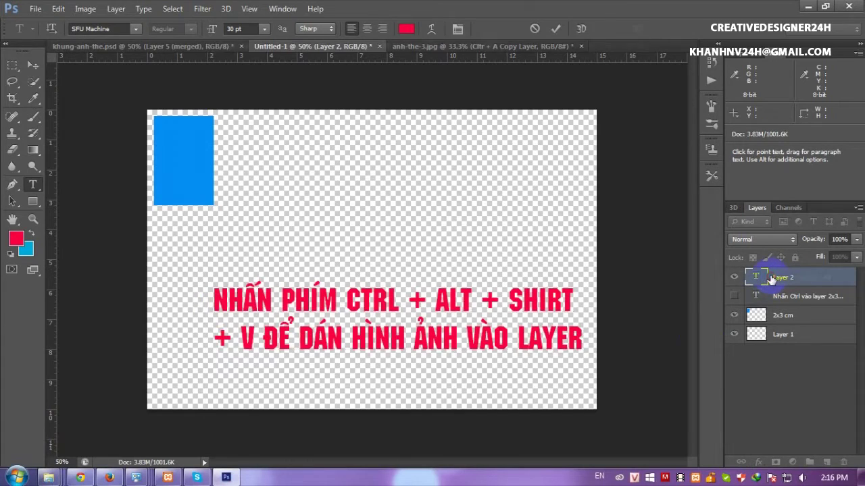
key(v)
drag(369, 295, 341, 297)
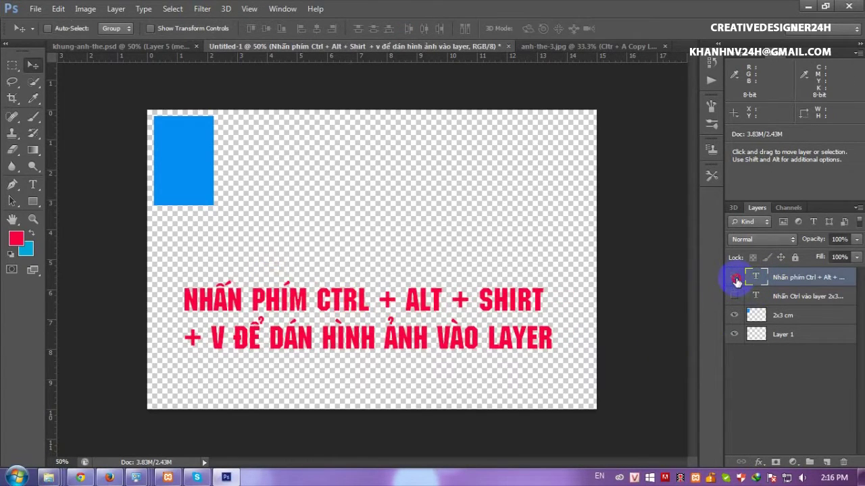
click(735, 277)
ctrl+click(754, 318)
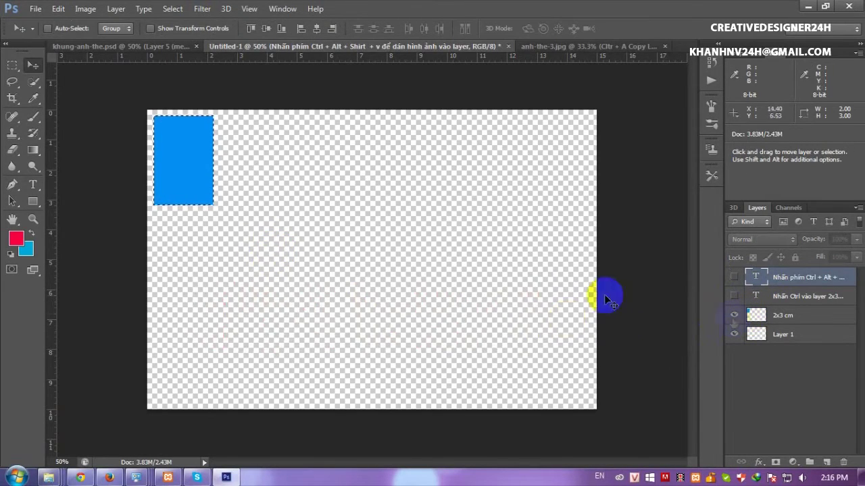
- Paste the anh-the-3.jpg portrait into the 2x3 cm selection with Ctrl+Alt+Shift+V and begin Free Transform
click(751, 321)
key(alt+shift)
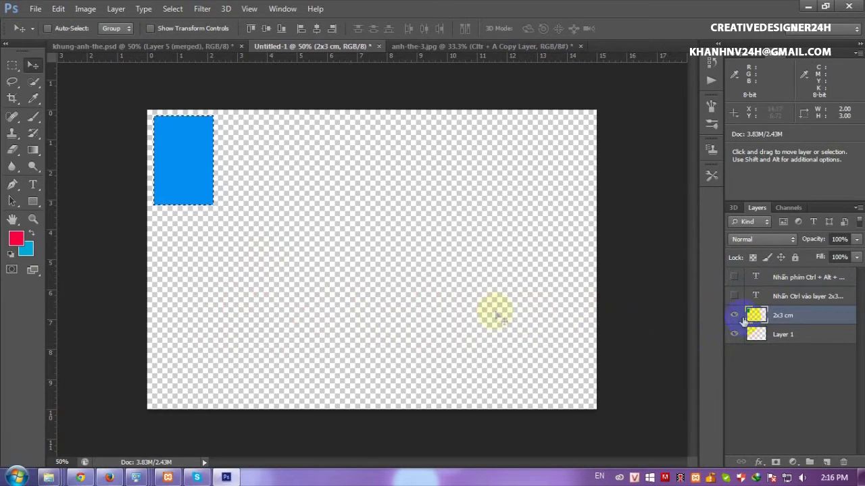
key(ctrl+Tab)
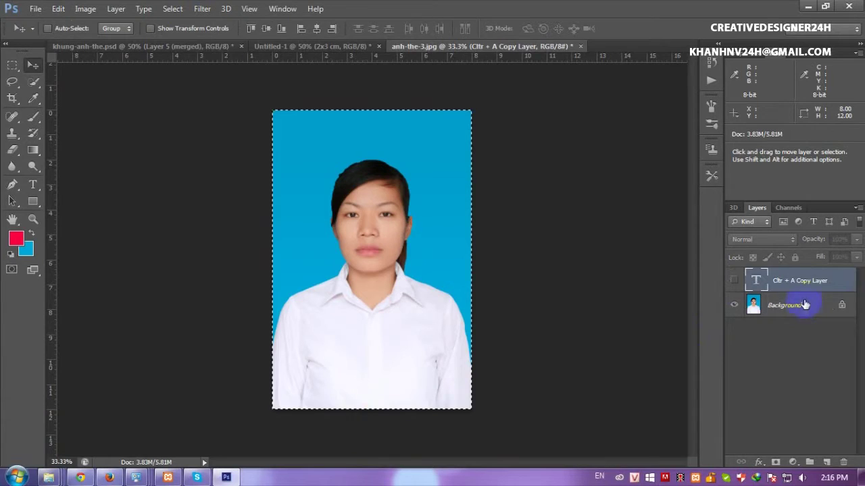
click(783, 304)
key(ctrl+Tab)
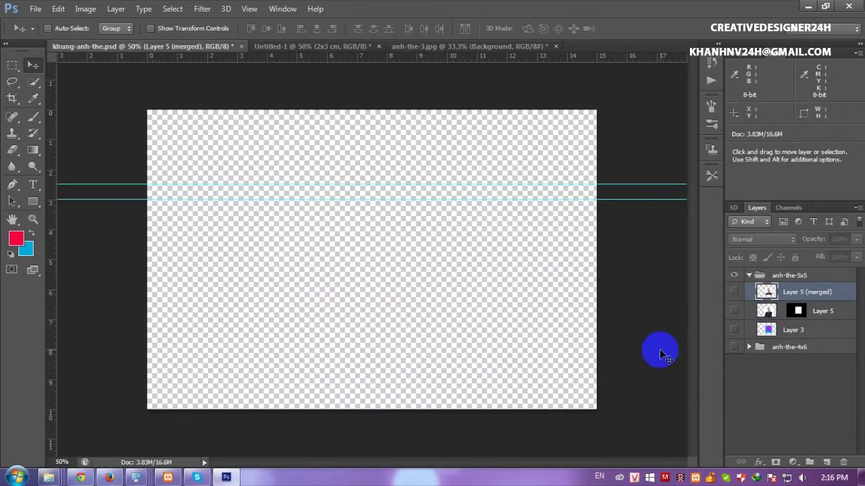
key(ctrl+Tab)
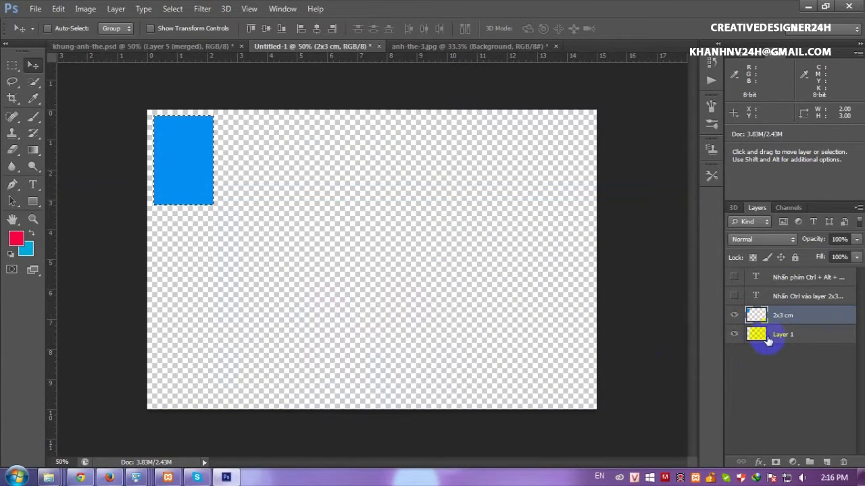
key(ctrl+alt+shift+v)
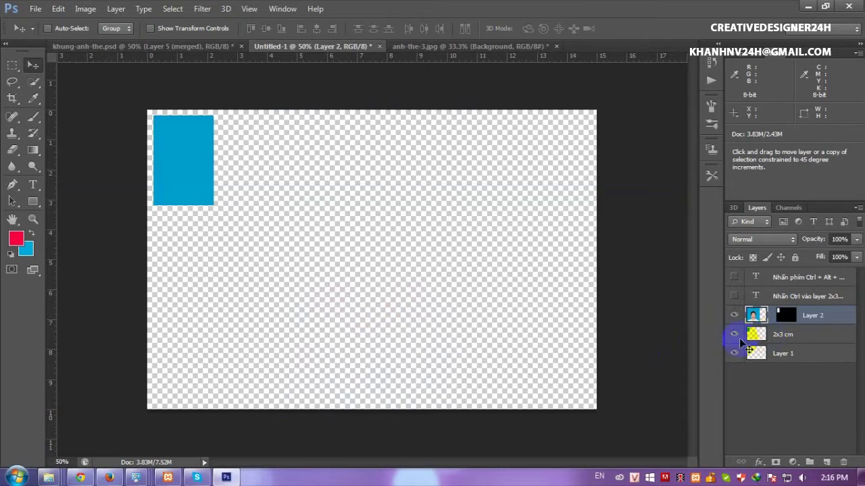
key(ctrl+minus)
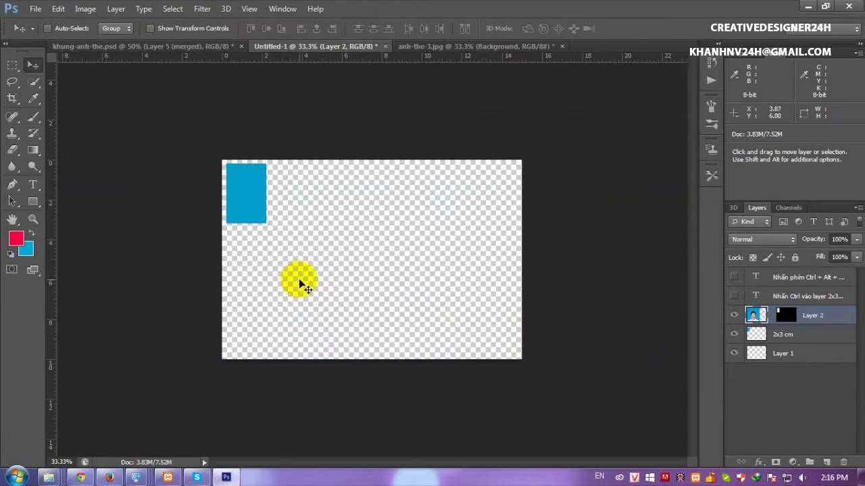
key(ctrl+t)
- Move the pasted photo to the top-left and shrink it to about 2.8 × 4.2 cm
drag(368, 277, 309, 194)
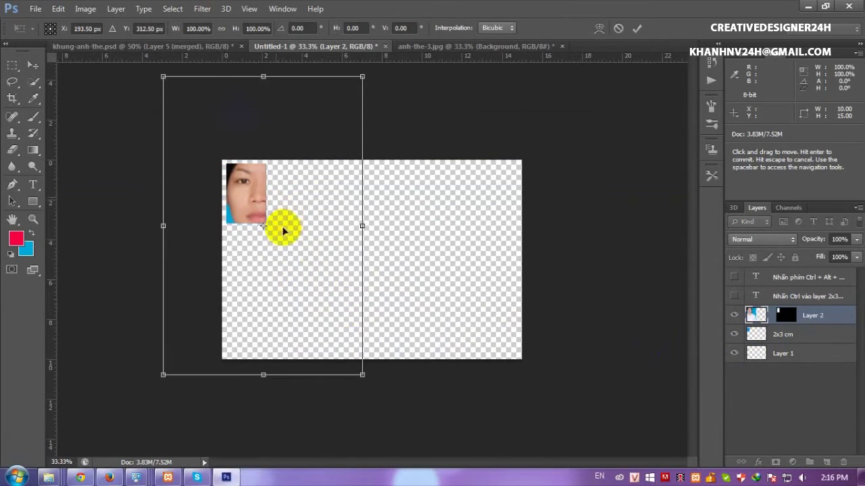
mouse_move(165, 78)
mouse_down()
mouse_move(232, 144)
mouse_move(239, 176)
mouse_up()
drag(202, 134, 227, 146)
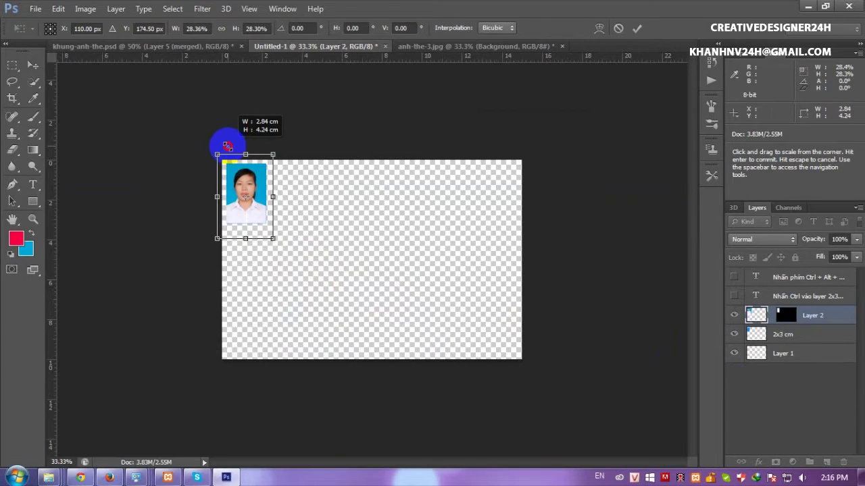
key(Return)
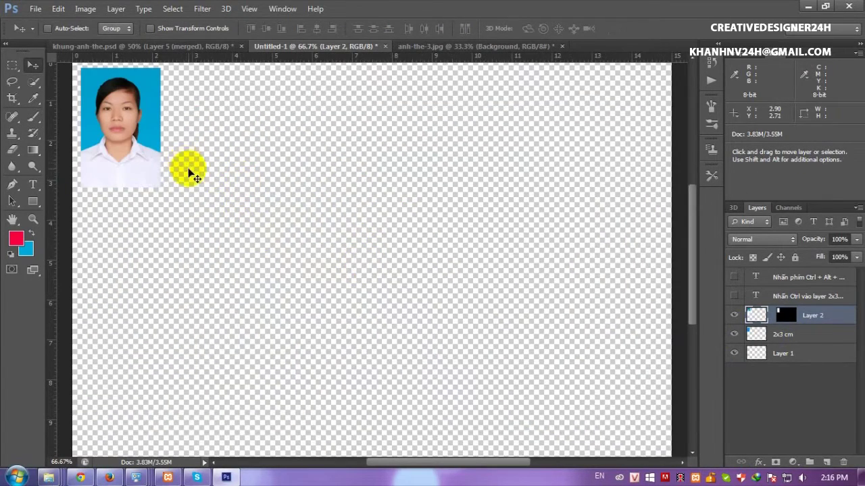
- Shrink the photo further to about 2.4 × 3.6 cm, nudge it into place and apply
key(ctrl+t)
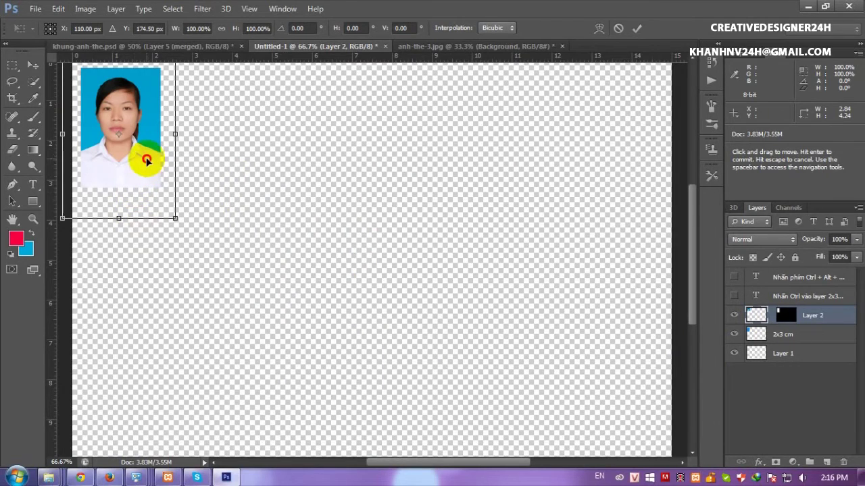
drag(175, 218, 168, 206)
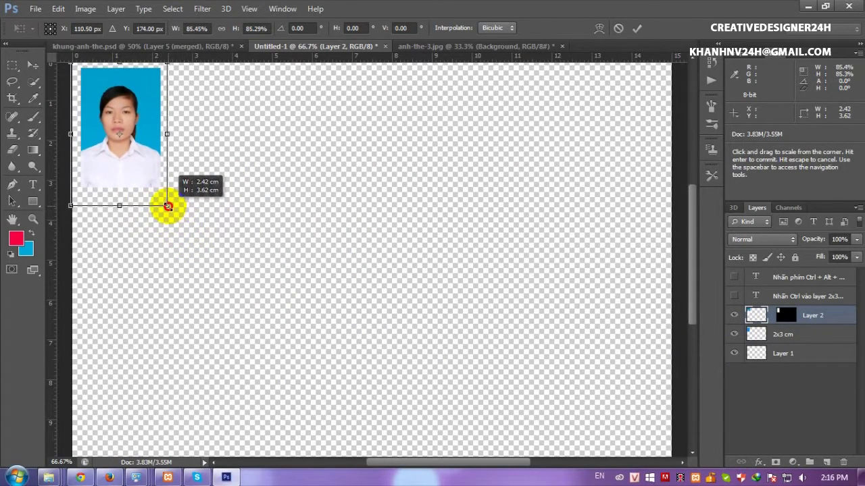
key(Right)
key(Right)
key(Right)
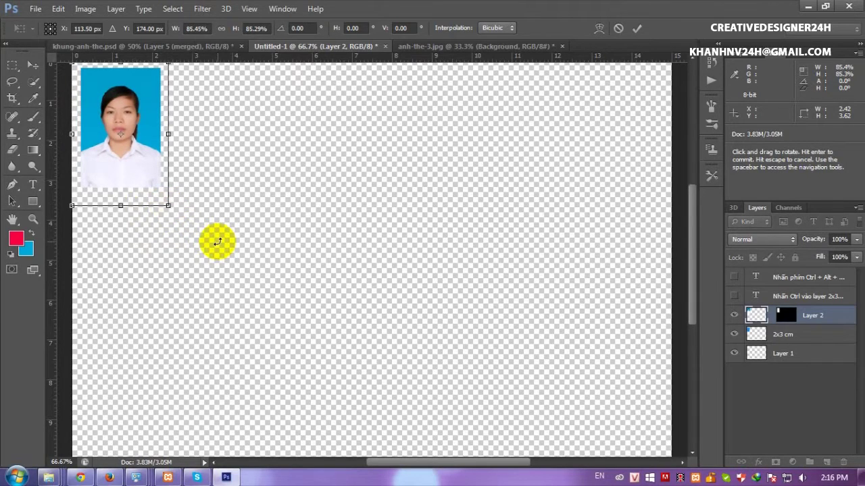
key(Up)
key(Up)
key(Up)
key(Up)
key(Up)
key(Up)
key(Up)
key(Up)
key(Up)
key(Up)
key(Up)
key(Up)
key(Up)
key(Up)
key(Up)
key(Up)
key(Return)
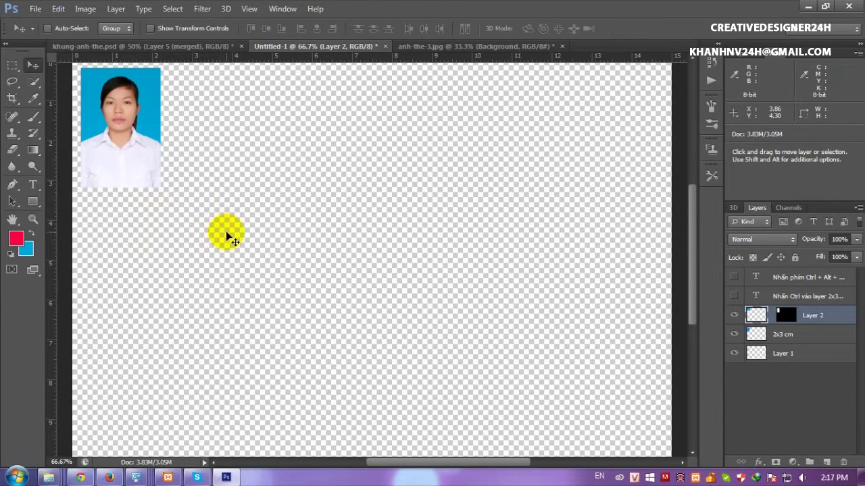
key(ctrl+minus)
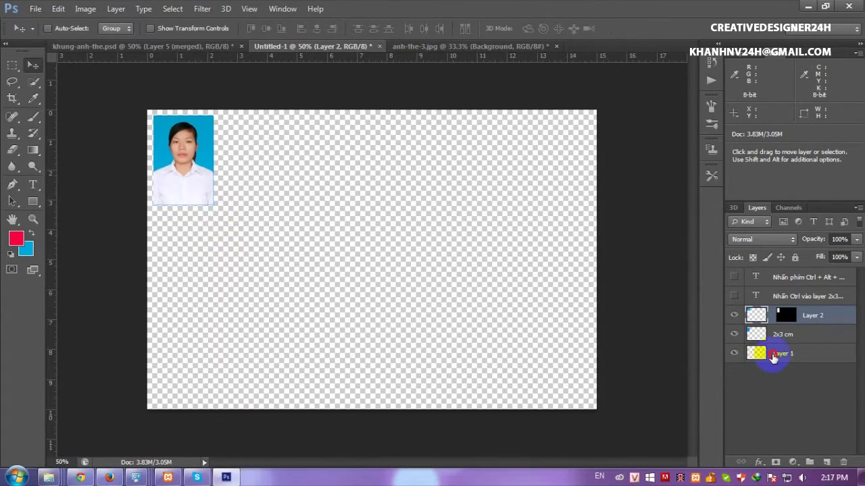
- Fill Layer 1 with white, then select Layer 2 together with the 2x3 cm layer
click(773, 354)
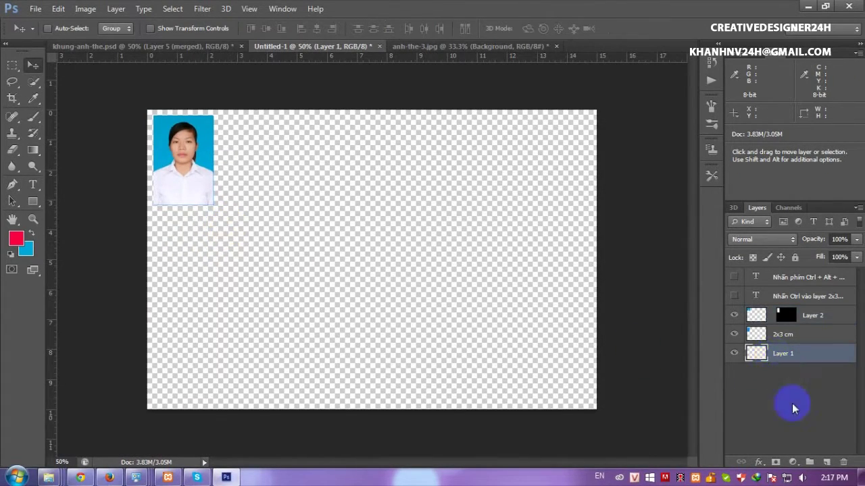
click(20, 242)
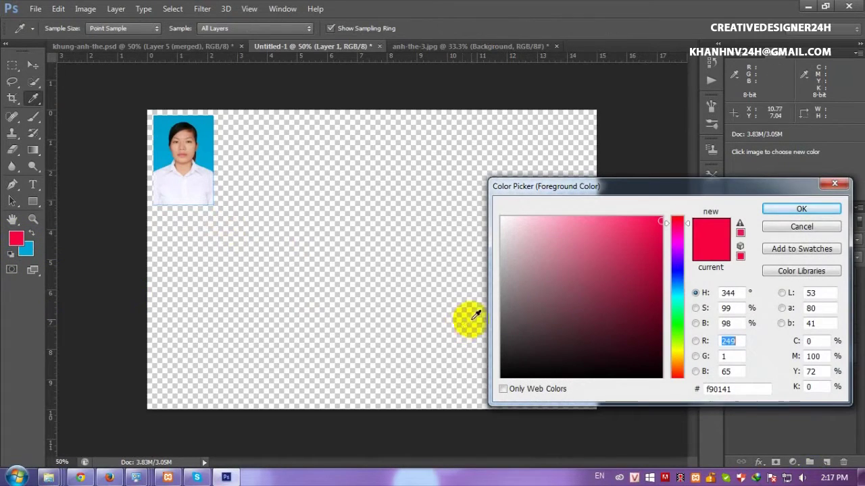
drag(506, 224, 508, 214)
click(801, 208)
key(v)
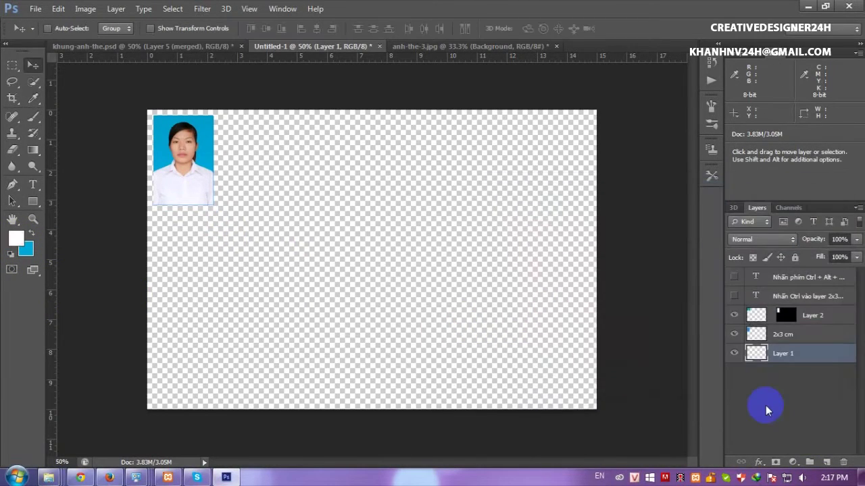
key(alt+BackSpace)
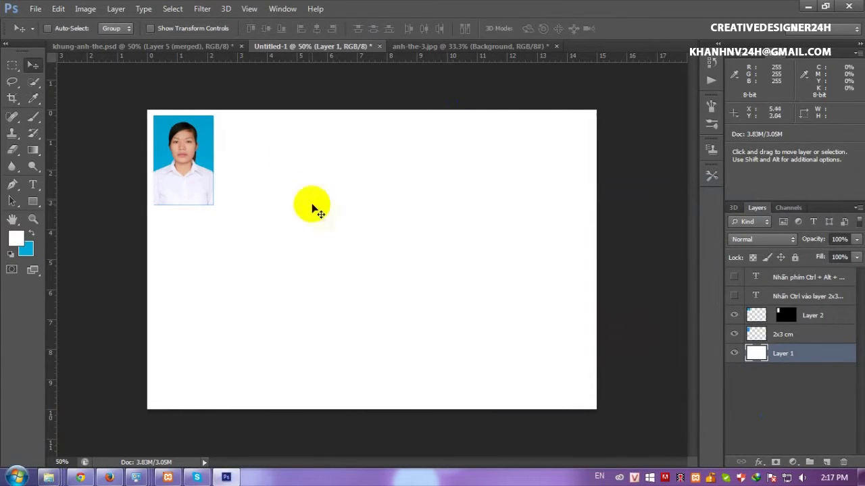
click(757, 316)
ctrl+click(763, 334)
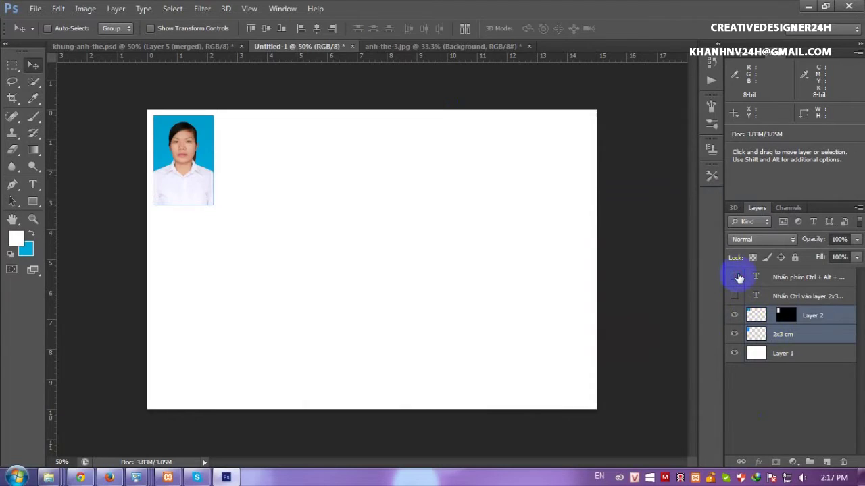
- Replace the red caption text with 'TIẾP TỤC TIẾN HÀNH NHÂN LAYER TRÊN KHỔ GIẤY 10X15 CM'
click(735, 277)
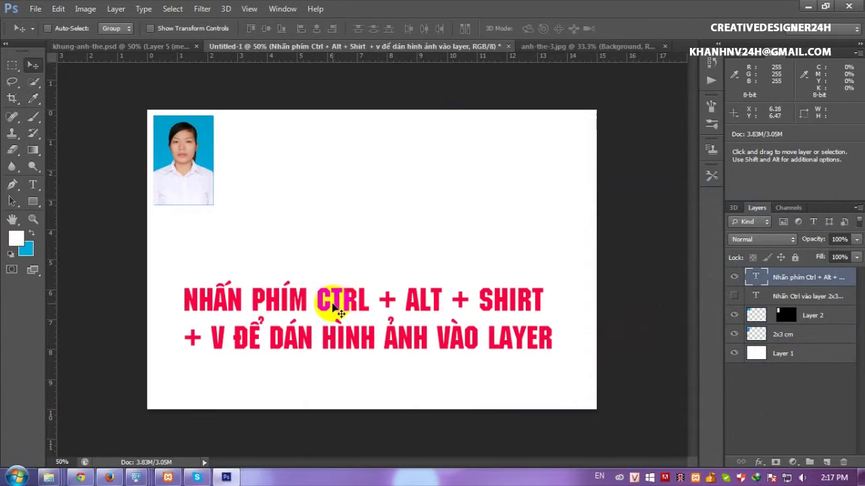
key(t)
click(385, 332)
key(ctrl+a)
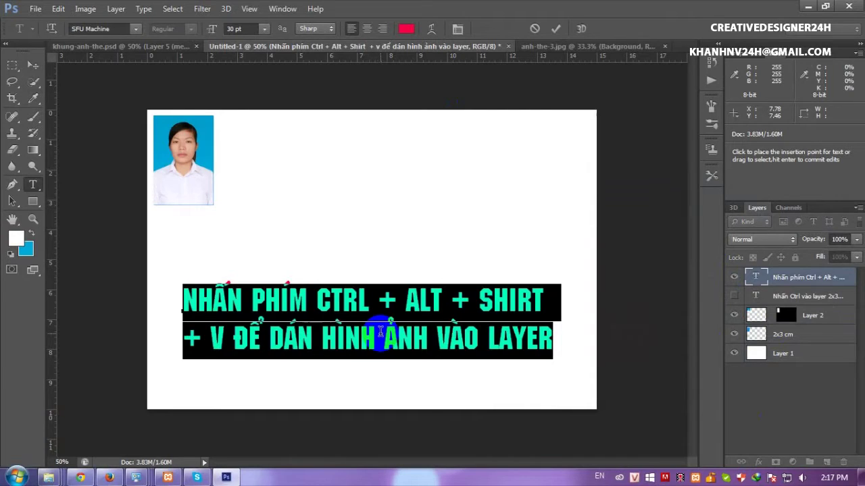
text(TIE)
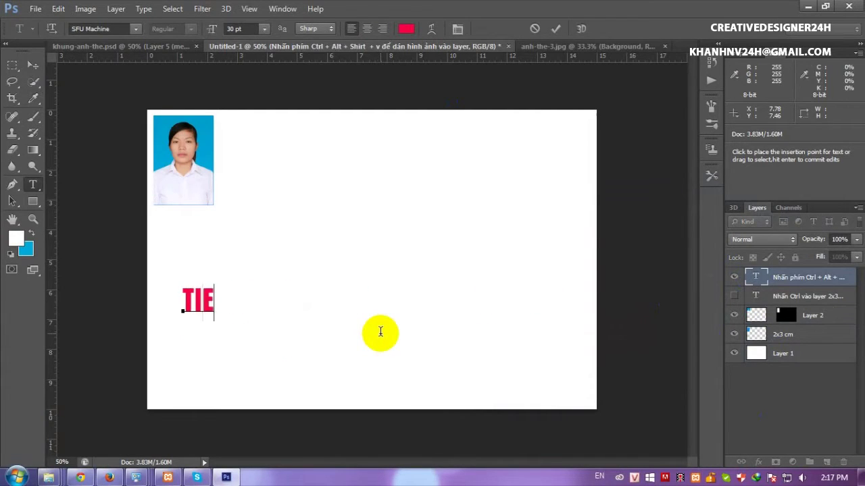
text(ẾP TỤC)
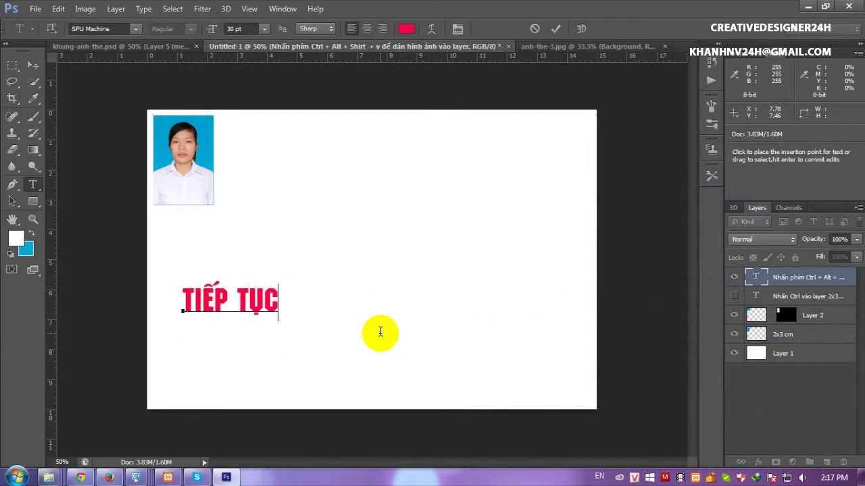
text( TIẾN)
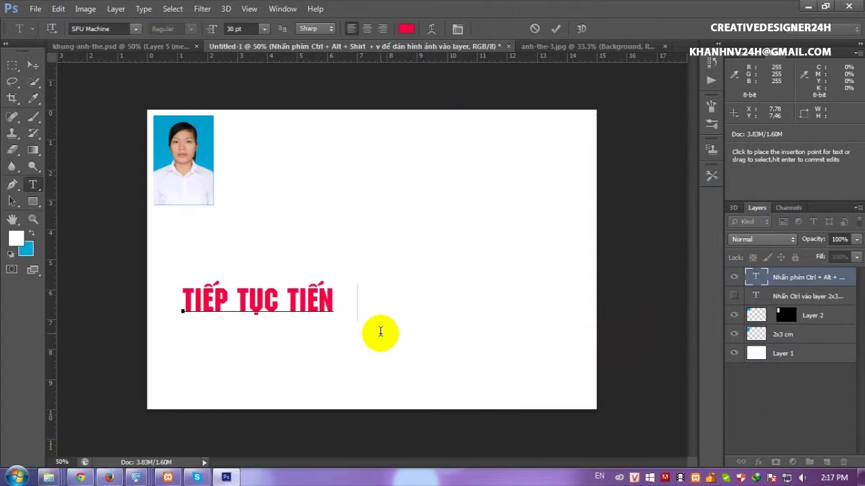
text( NHAN)
text(HÀNH NHÂN)
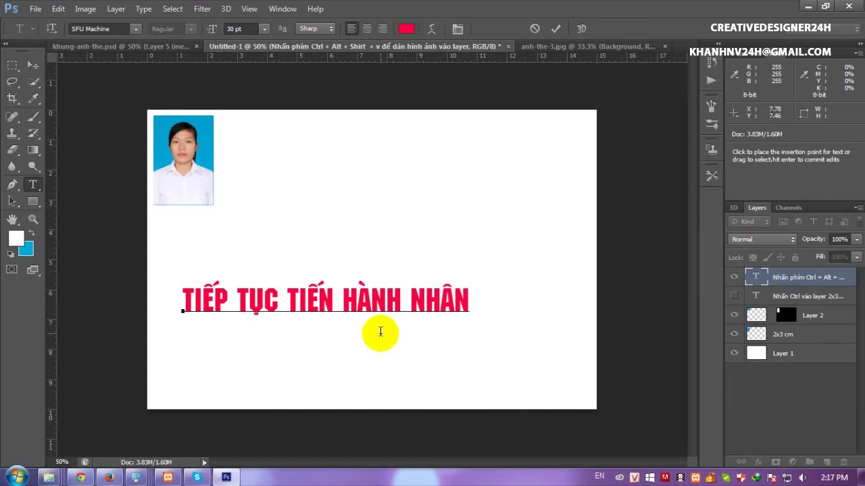
text( LAYER)
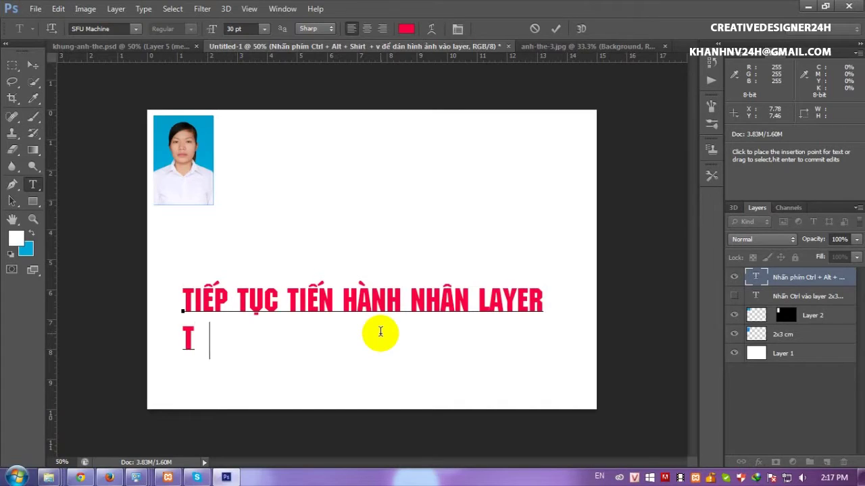
text(RR)
text(EN  KHO)
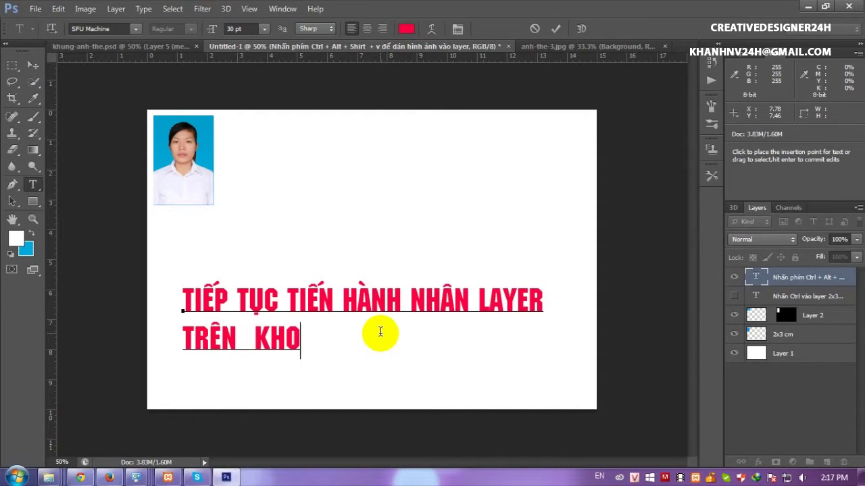
text(s GIAS)
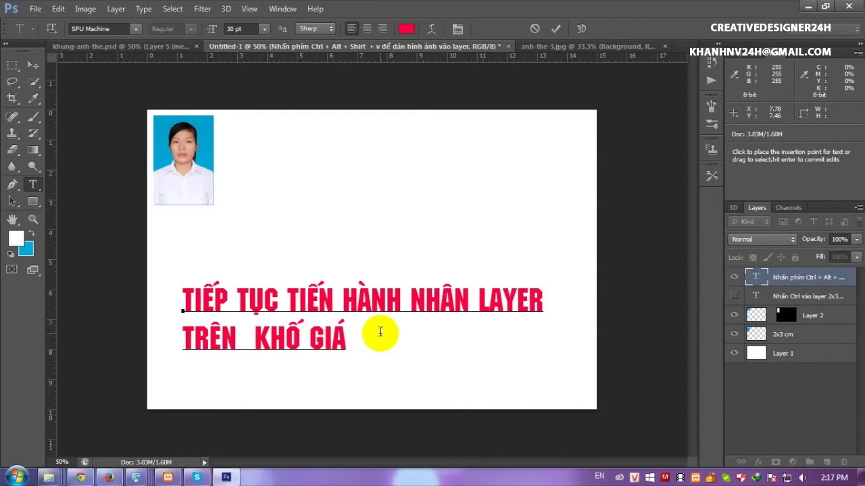
text(10)
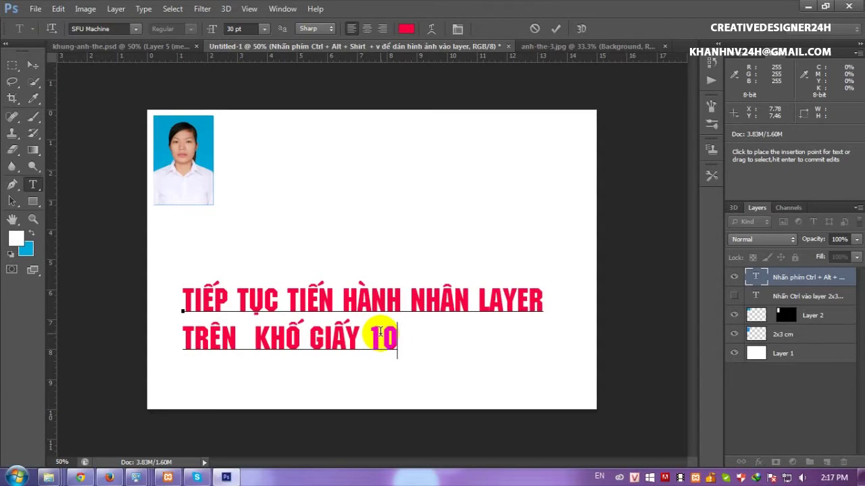
text(5 CM)
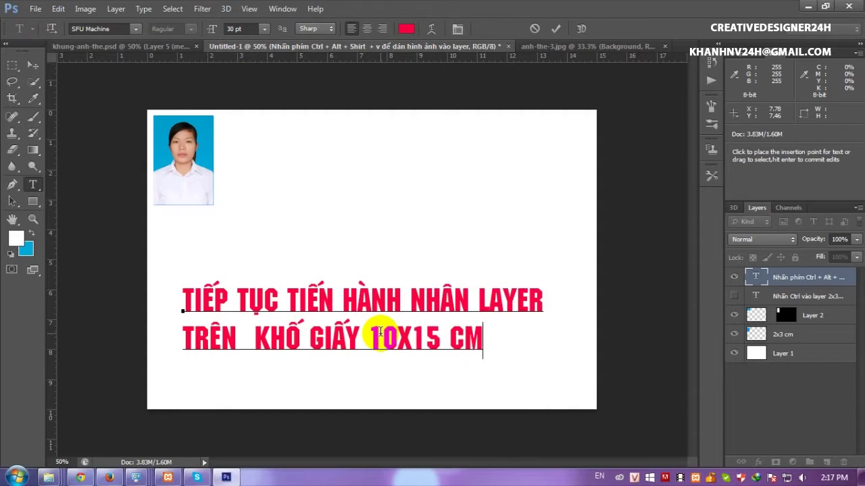
click(734, 277)
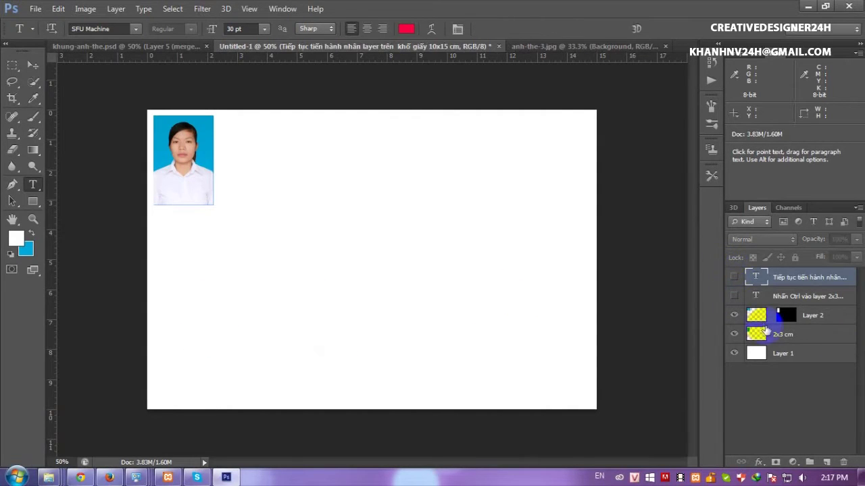
- Hide the caption, merge the 2x3 cm layer into Layer 2, and Alt-drag photo copies across
click(757, 318)
ctrl+click(767, 336)
right_click(767, 336)
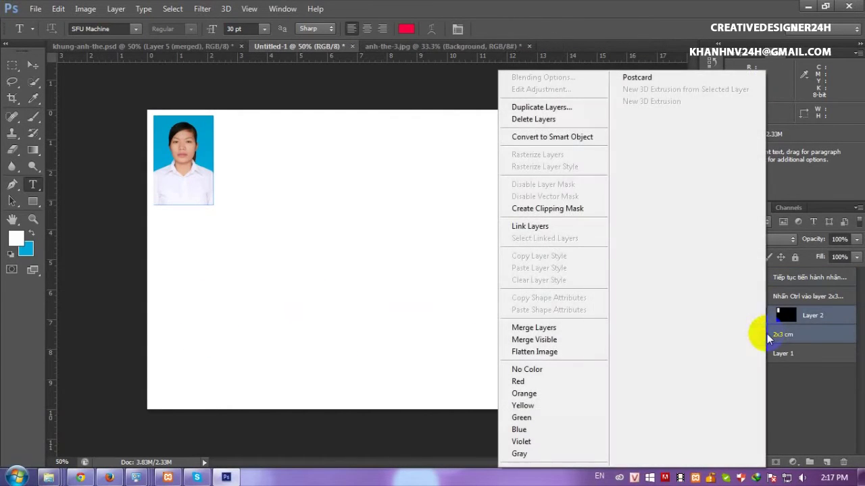
click(512, 328)
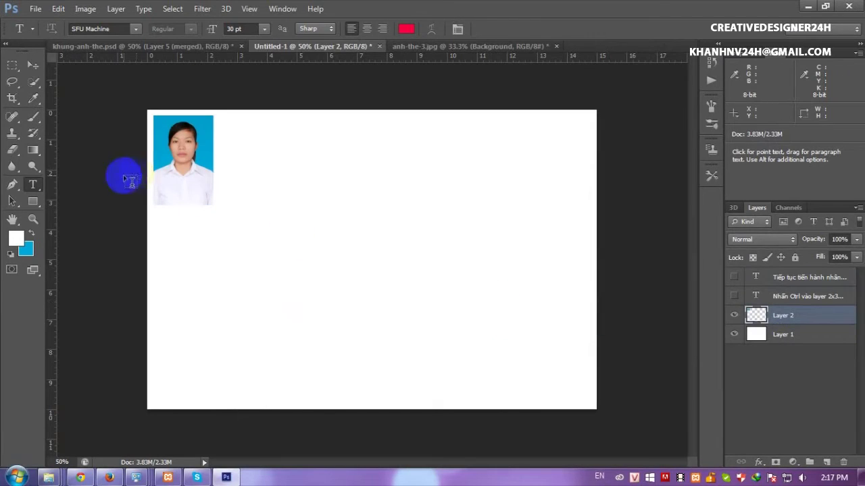
key(v)
mouse_move(181, 174)
mouse_down()
mouse_move(246, 170)
mouse_move(274, 191)
mouse_move(293, 174)
mouse_move(501, 183)
mouse_up()
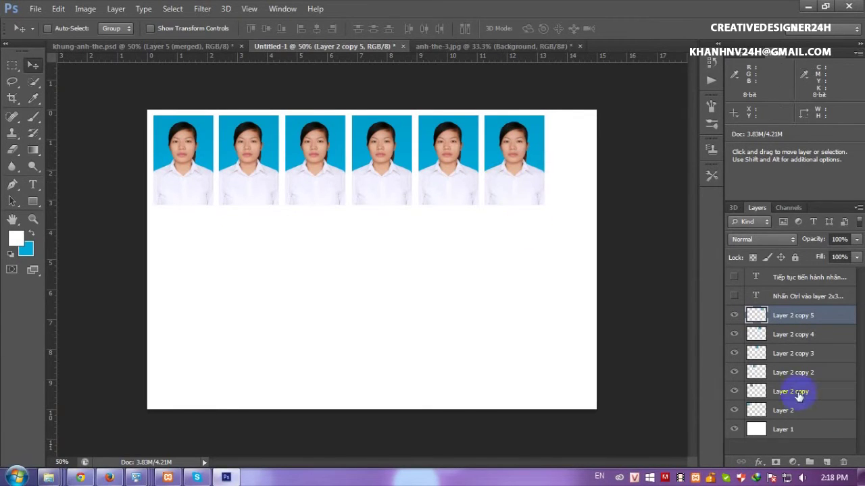
- Slide the second and third photos (Layer 2 copy, copy 2) left to close the gaps
right_click(264, 171)
click(283, 174)
drag(293, 188, 292, 188)
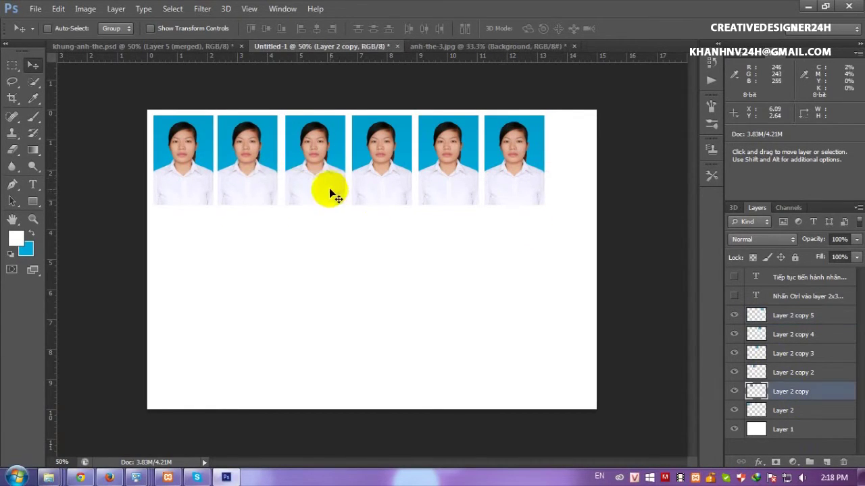
right_click(330, 191)
click(328, 188)
drag(356, 187, 368, 183)
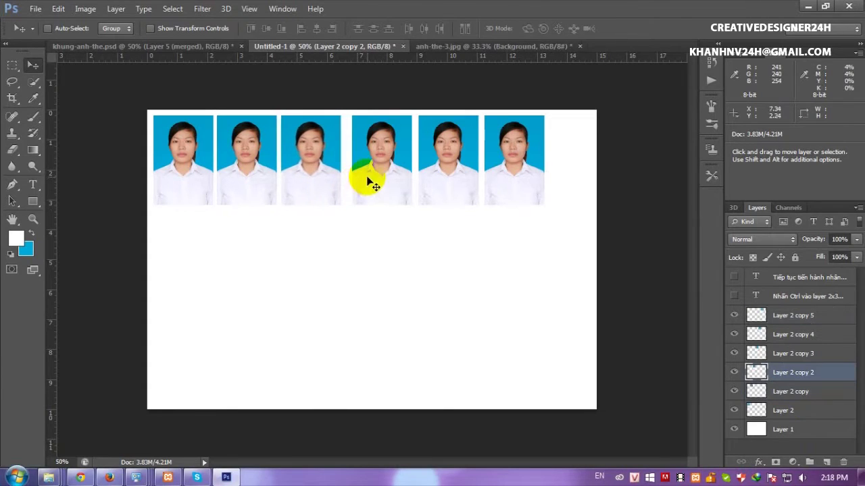
key(Left)
key(Left)
key(Left)
right_click(380, 173)
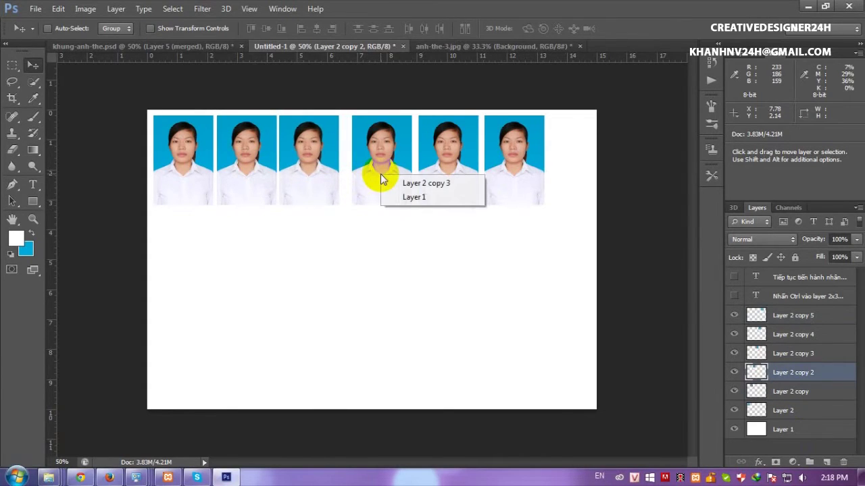
click(331, 175)
right_click(331, 177)
click(330, 177)
right_click(252, 172)
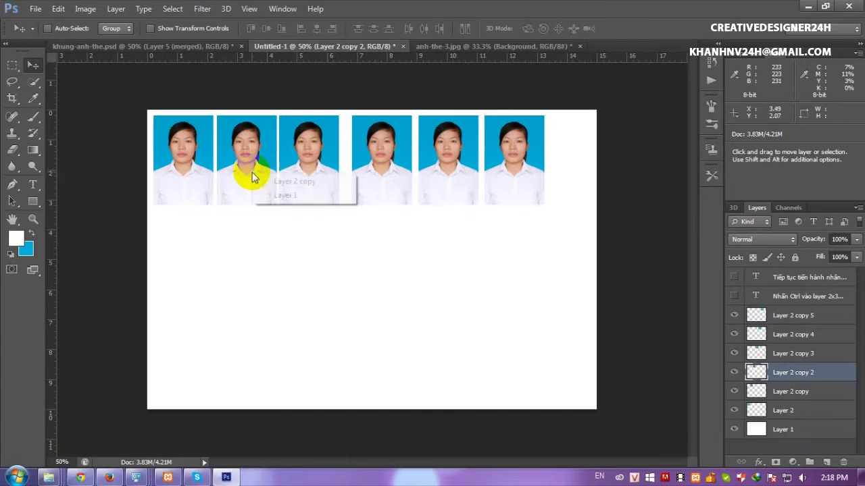
click(260, 181)
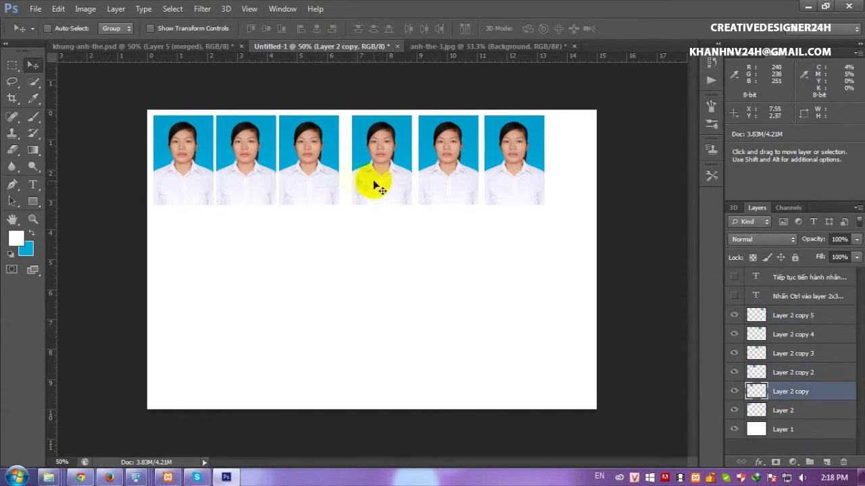
key(Left)
key(Left)
key(Left)
key(Right)
key(Right)
key(Right)
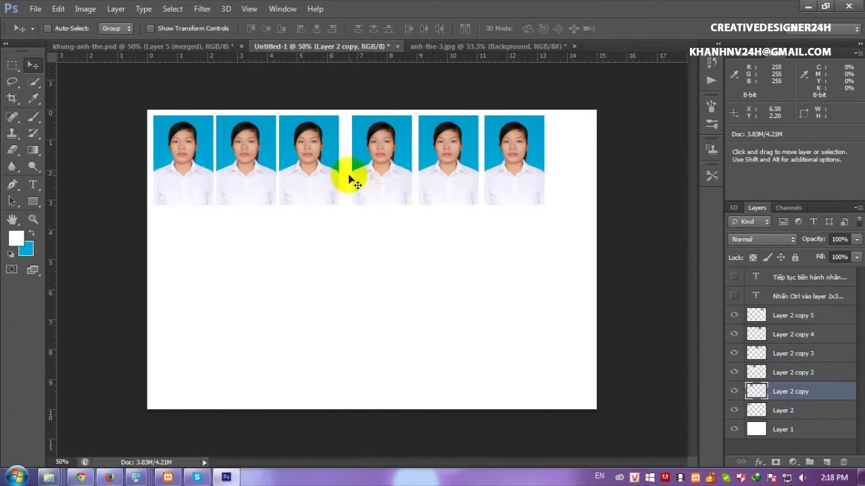
- Slide the fourth to seventh photos (Layer 2 copy 3–5 onward) left so the row packs evenly
right_click(378, 177)
click(382, 181)
key(Left)
key(Left)
key(Left)
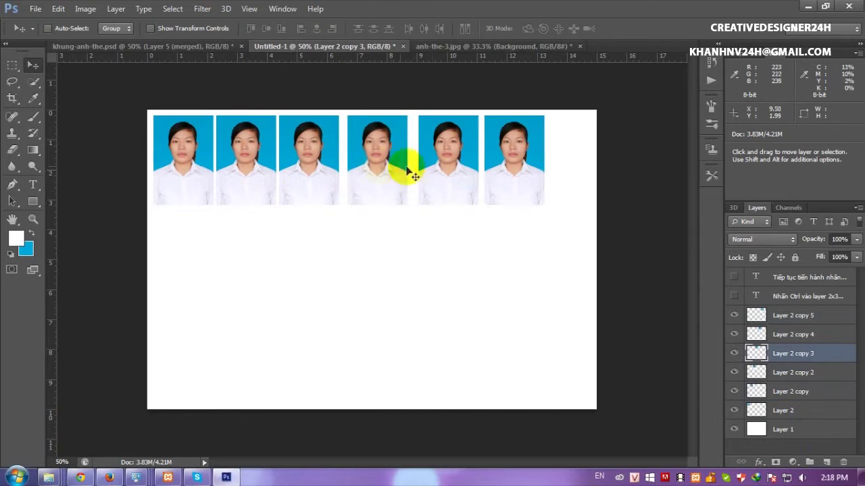
drag(376, 170, 372, 171)
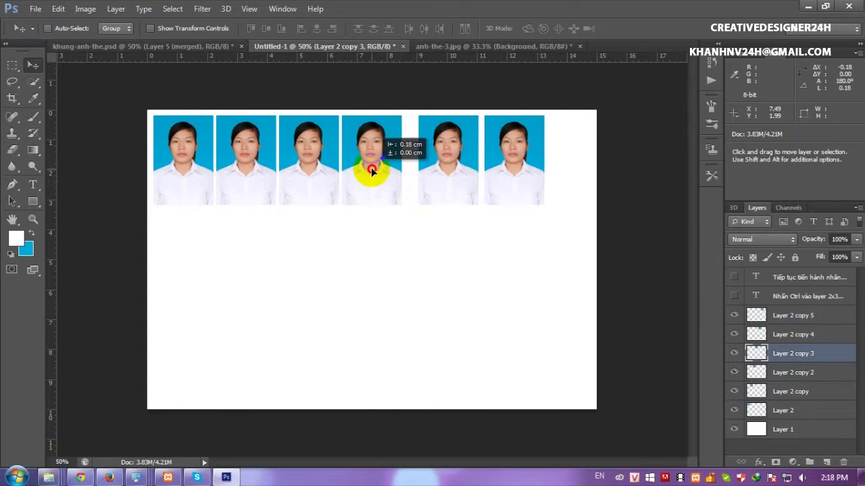
right_click(452, 177)
click(464, 184)
drag(452, 183, 439, 183)
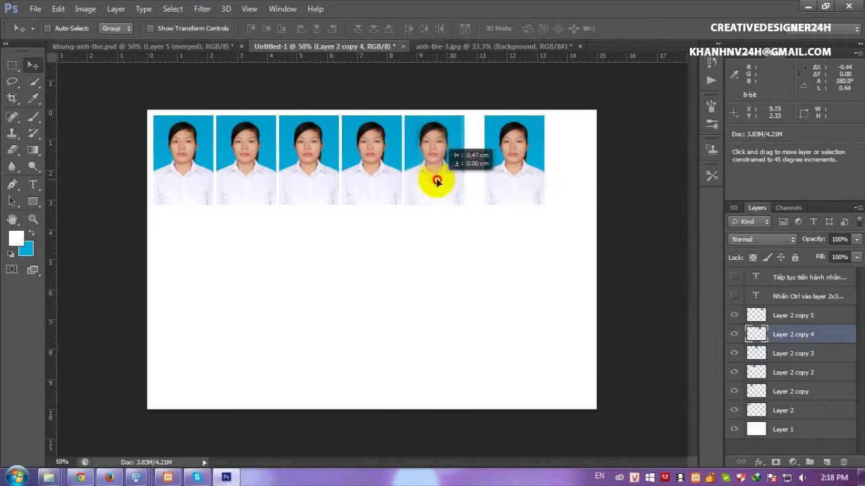
right_click(495, 186)
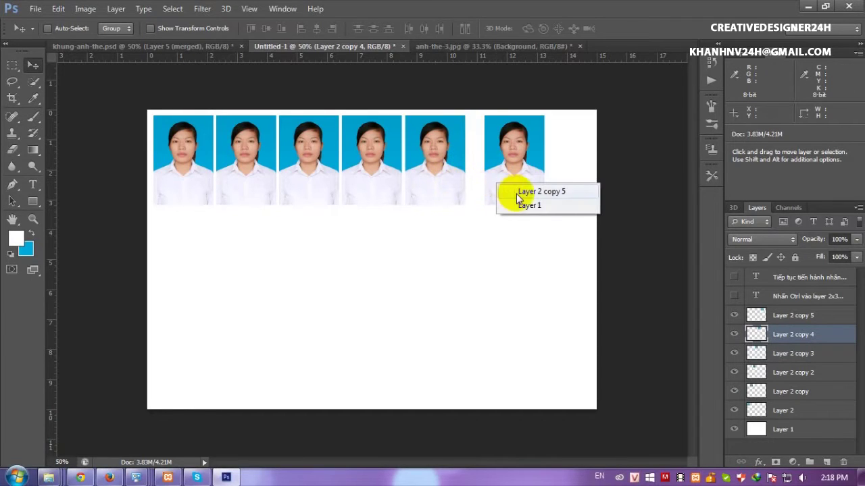
click(525, 191)
mouse_move(506, 184)
mouse_down()
mouse_move(492, 183)
mouse_move(552, 197)
mouse_up()
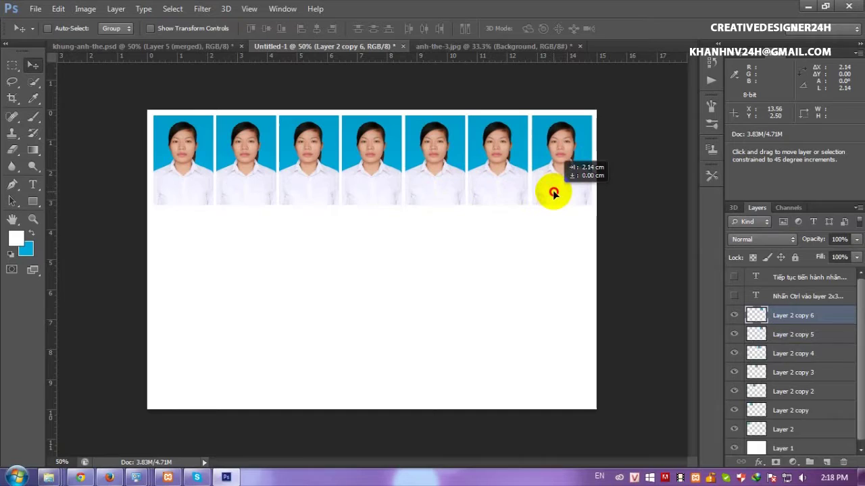
key(Left)
key(Left)
key(Left)
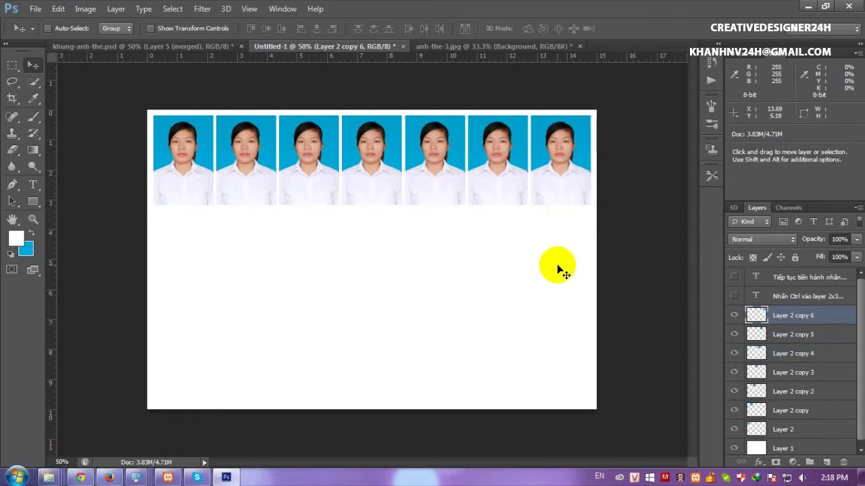
- Put all seven photo layers into Group 1 and collapse it
shift+click(782, 430)
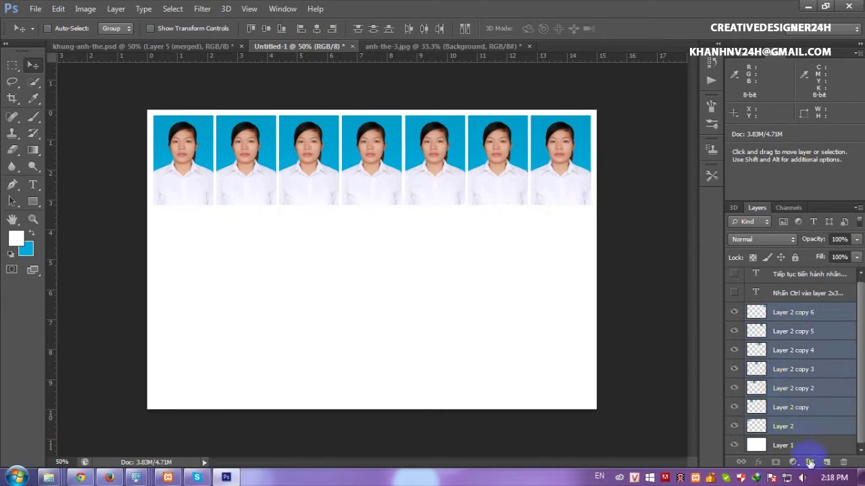
click(810, 462)
click(787, 328)
shift+click(784, 442)
drag(783, 441, 783, 315)
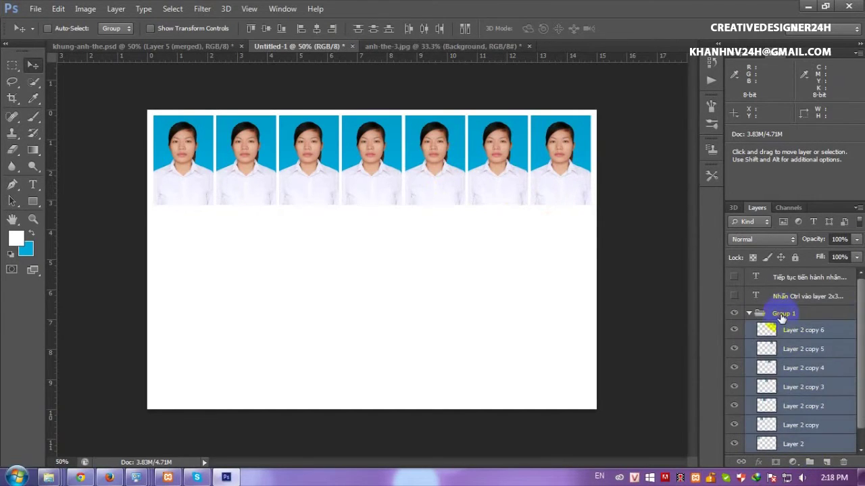
double_click(782, 314)
click(749, 314)
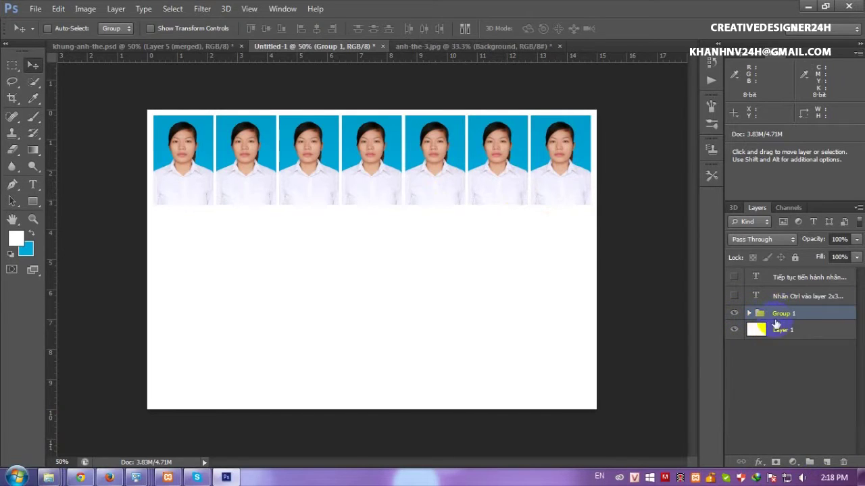
- Duplicate the photo row twice into second and third rows below, evening the gaps
key(ctrl+j)
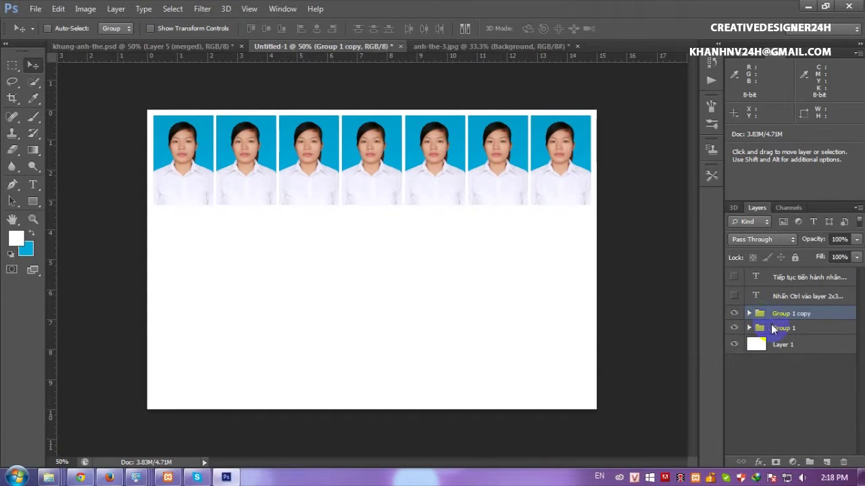
drag(378, 169, 374, 249)
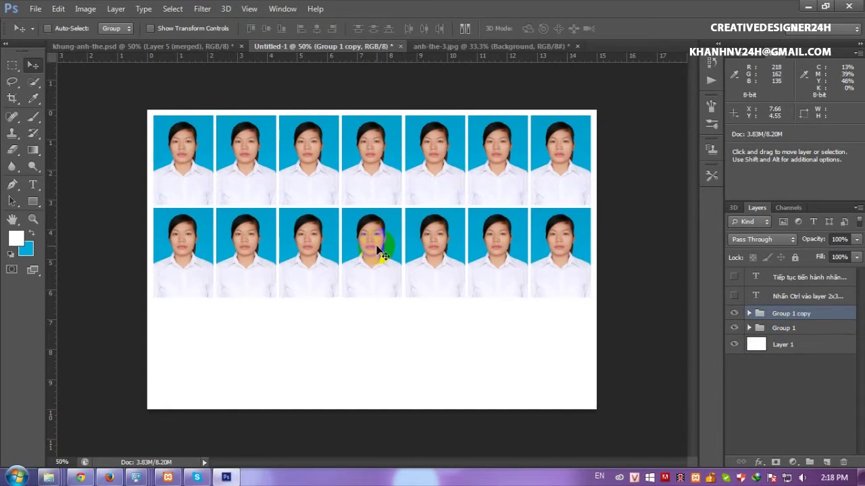
drag(368, 267, 370, 353)
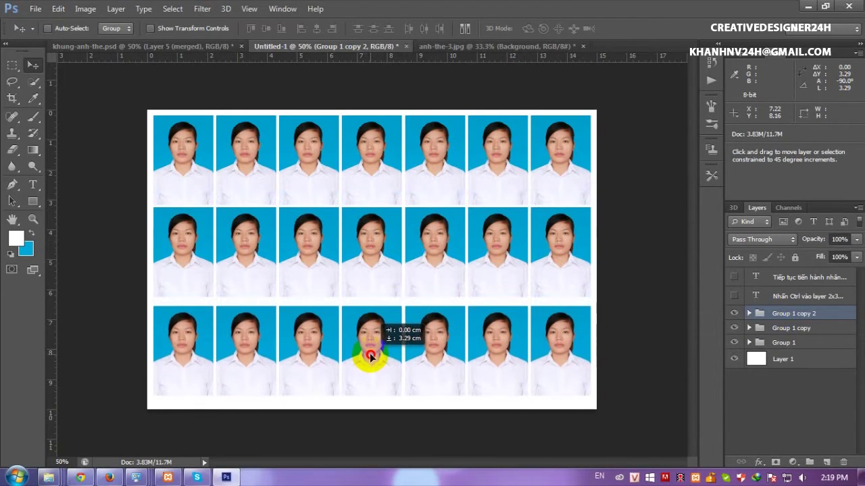
drag(370, 353, 370, 355)
right_click(372, 240)
click(387, 247)
drag(371, 239, 371, 245)
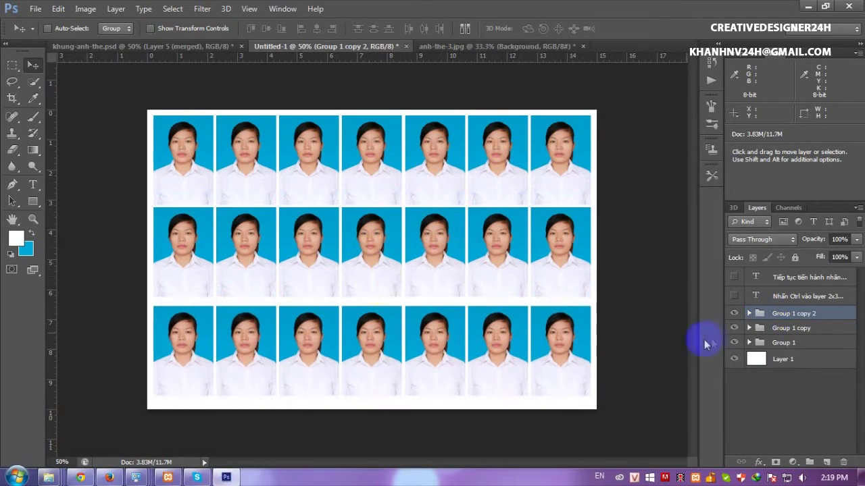
click(776, 329)
drag(490, 289, 508, 287)
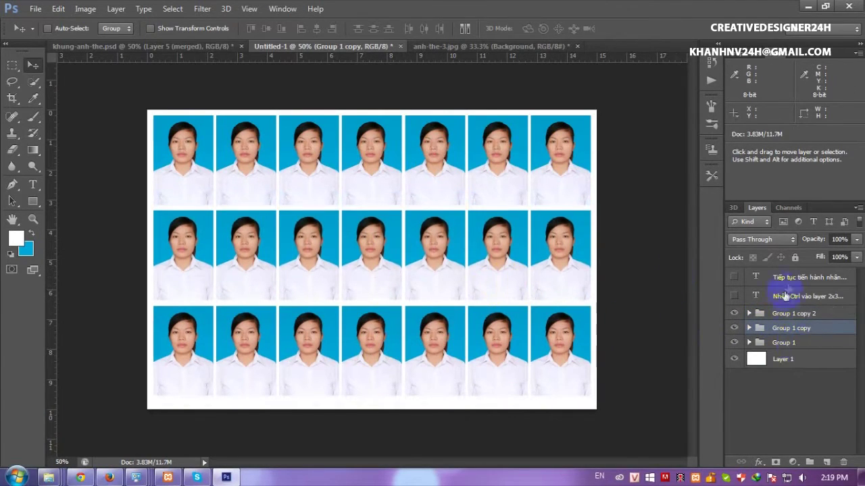
- Retype the caption as 'SAU KHI HOÀN THÀNH SẮP XẾP ẢNH THẺ 2X3 CM XONG' and drag it onto the top row
click(750, 278)
click(737, 279)
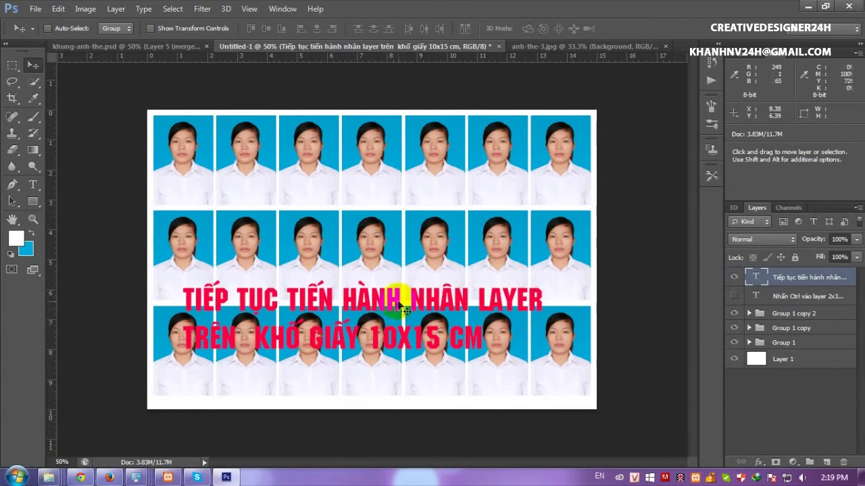
double_click(396, 297)
key(ctrl+a)
text(SAU KHI)
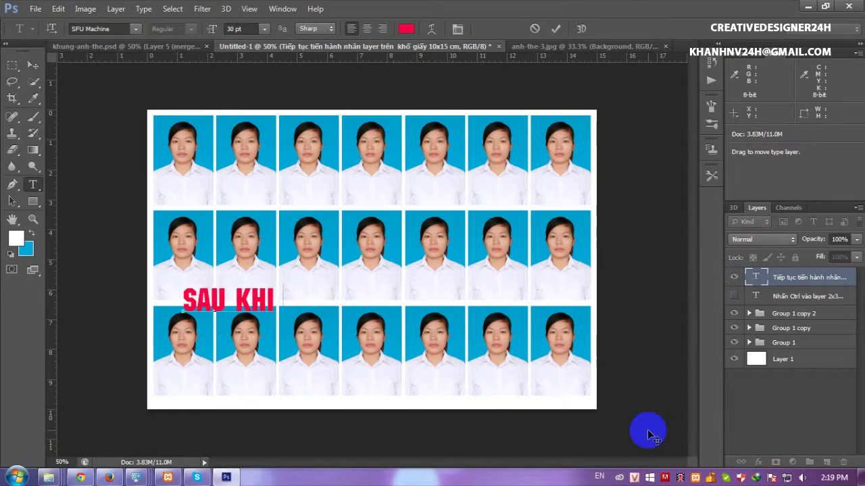
text( HOAN TH)
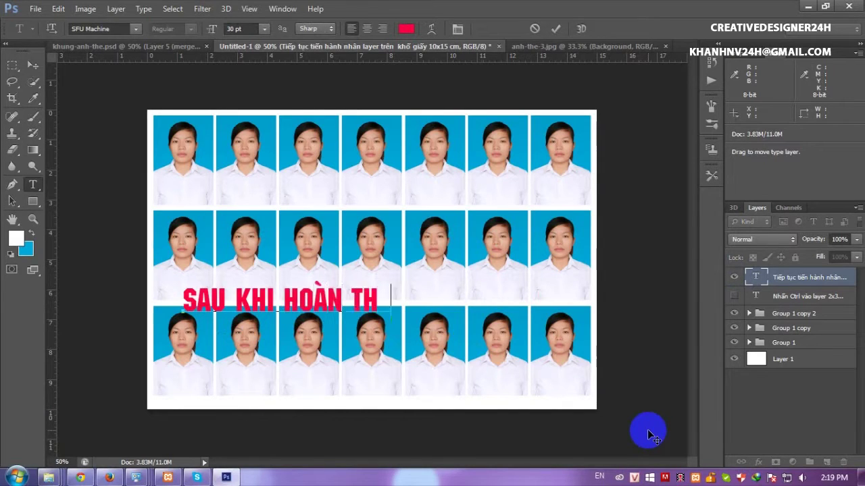
text(ANH)
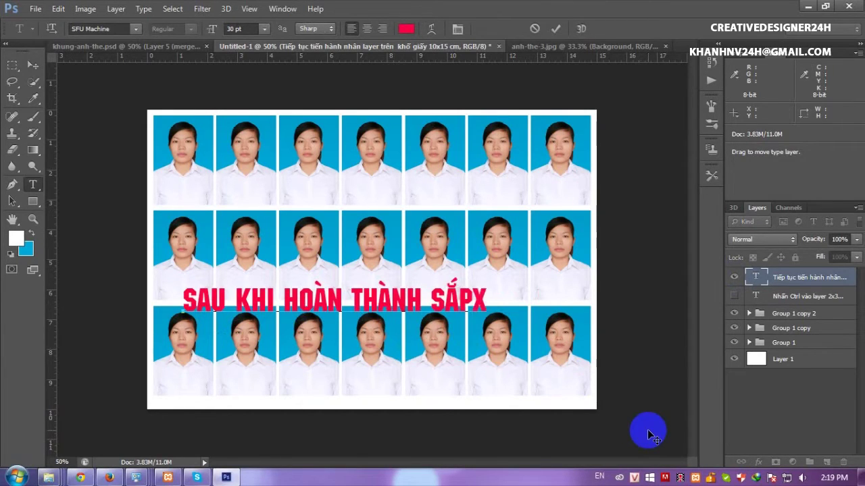
text(P ANH)
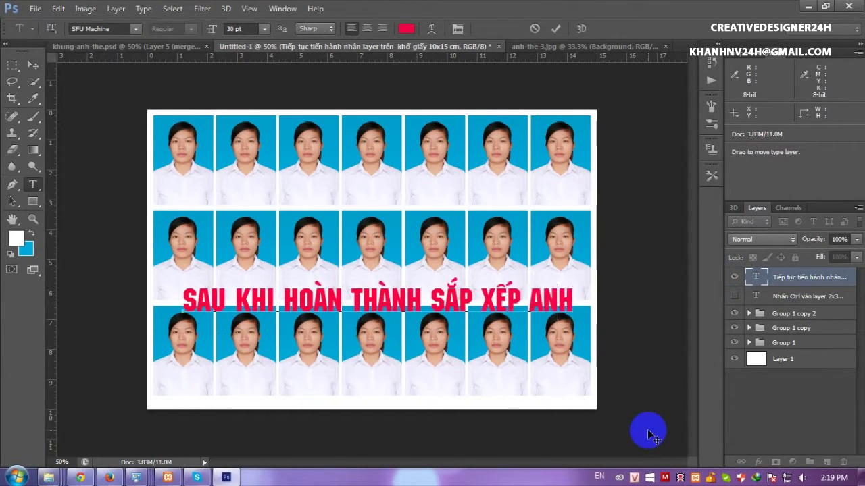
text(THẺ 2X3 C)
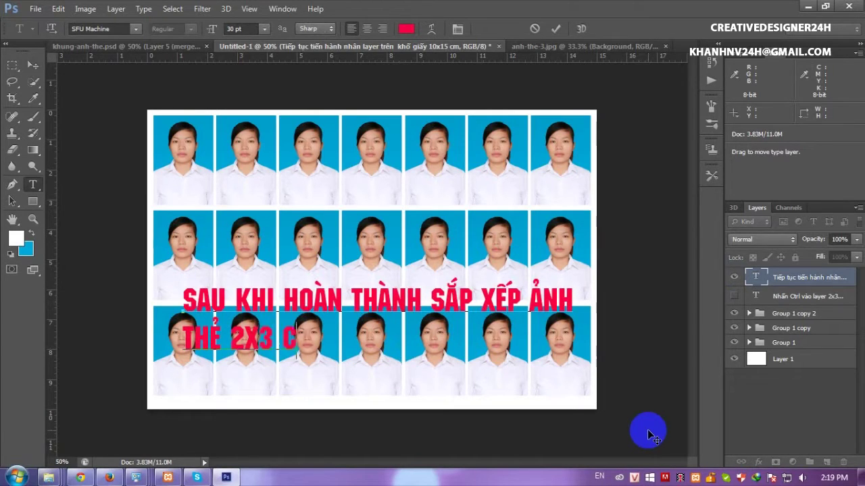
text(M HOAN)
key(BackSpace)
key(BackSpace)
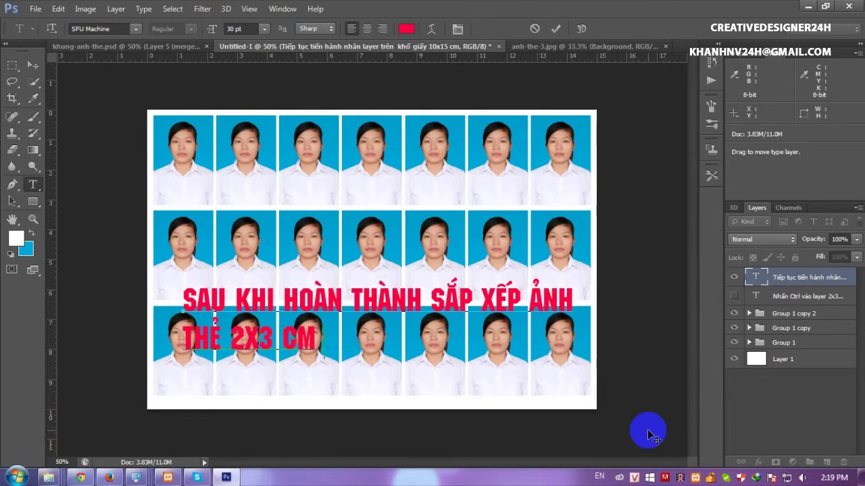
text(XONG)
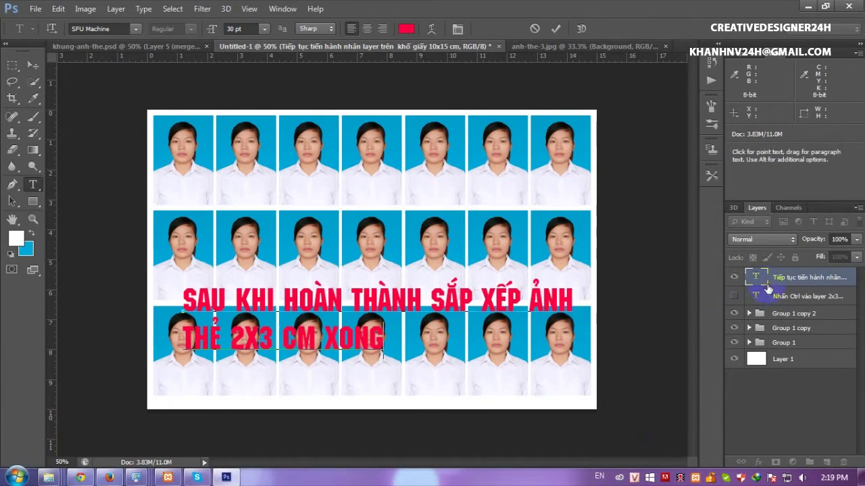
key(ctrl+Return)
key(v)
drag(400, 306, 401, 181)
- Add a new caption line reading 'CUỐI CÙNG LÀ SAVE A FILE' to the red text
key(t)
click(403, 213)
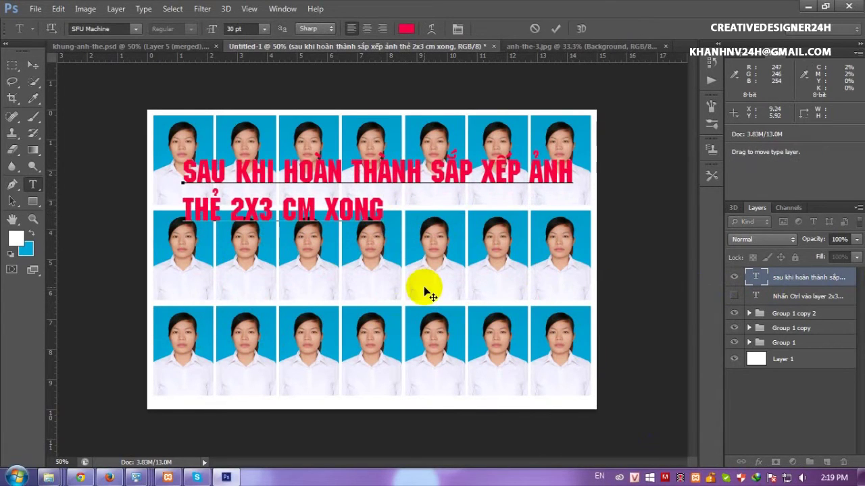
text(TI)
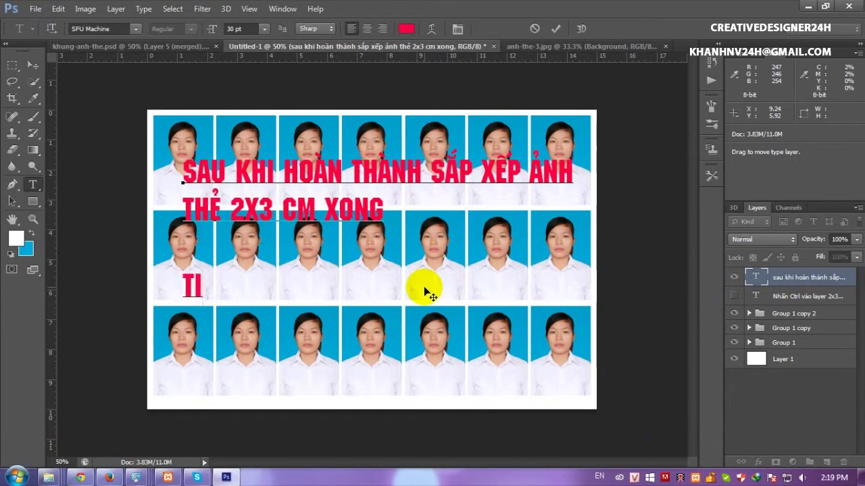
key(BackSpace)
key(BackSpace)
text(CUỐI)
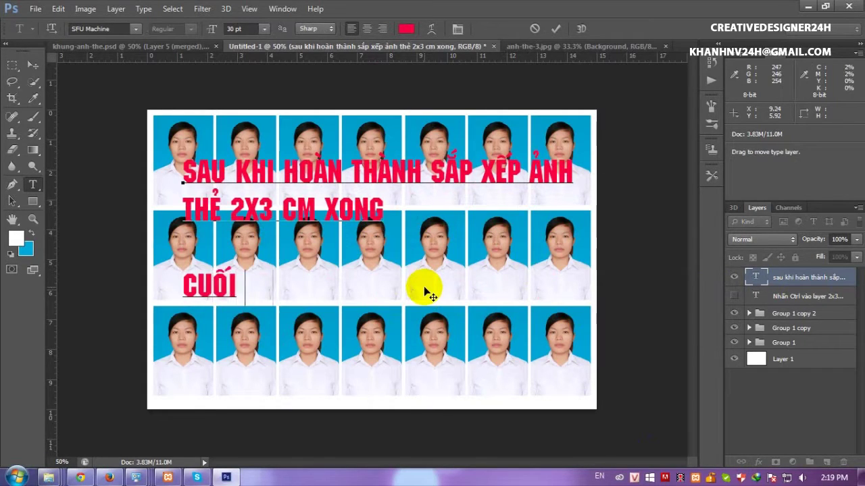
text( CVU)
key(BackSpace)
key(BackSpace)
text(UNG)
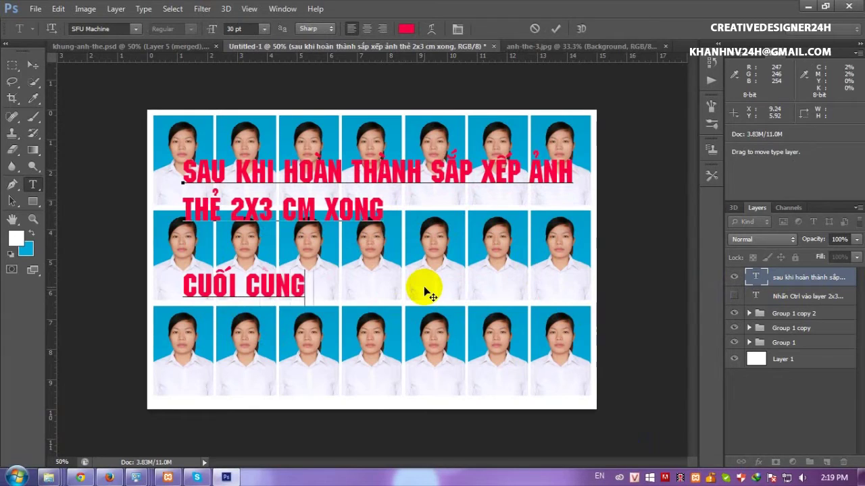
text(f LA)
text(SAV)
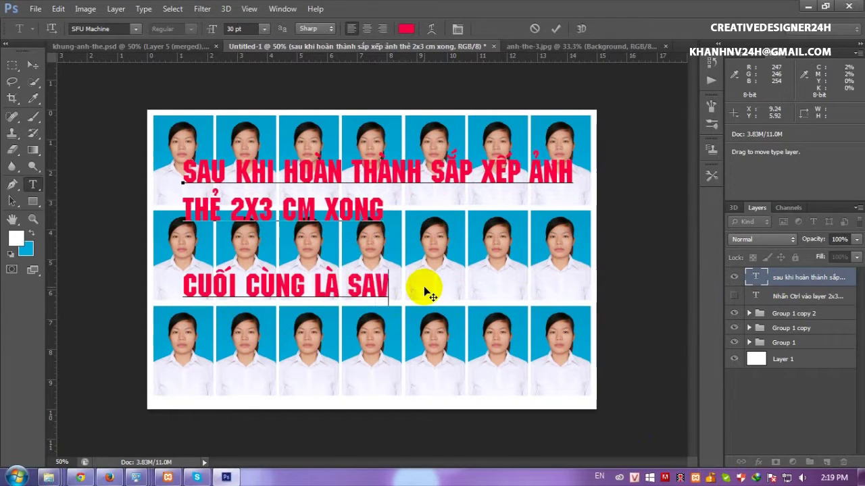
text( AS)
text( FILE)
text(TH)
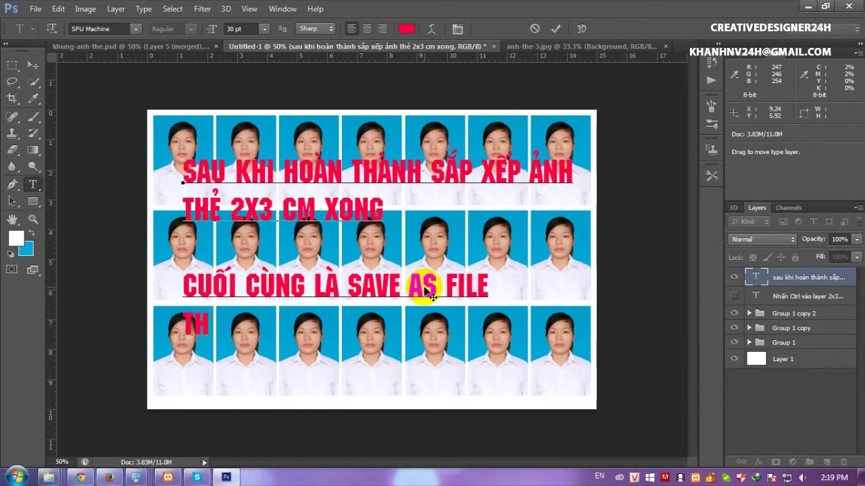
text(ANH)
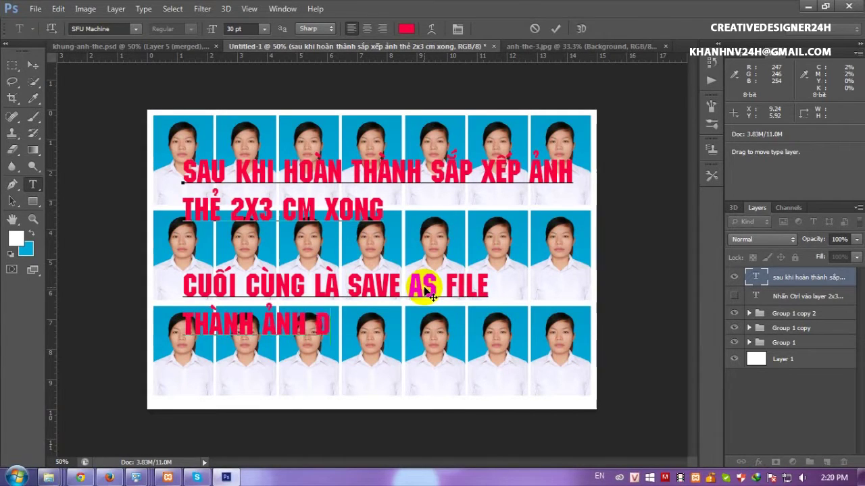
- Finish the caption about exporting for a photo studio, then commit and hide the text layer
text(MANG)
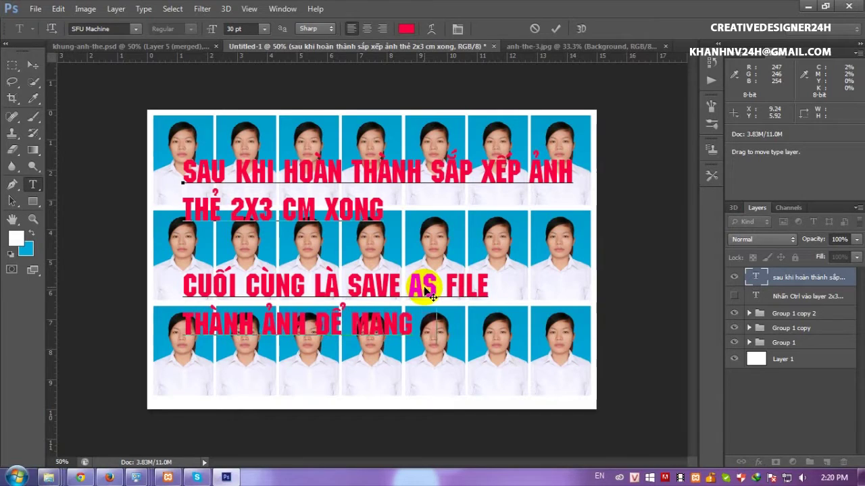
text(tu)
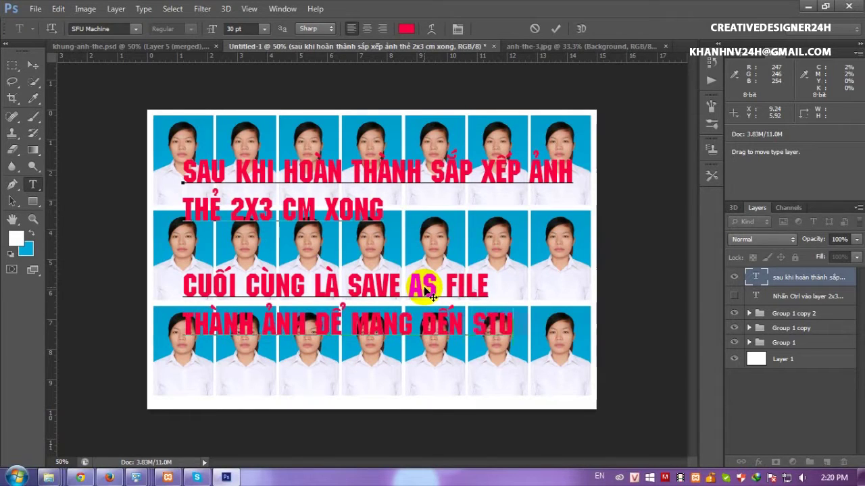
text(dio)
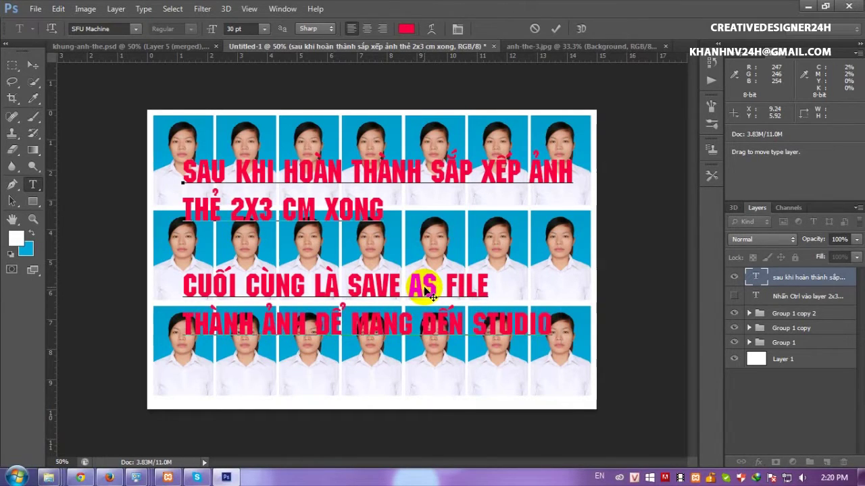
text(ẢNH MÁY)
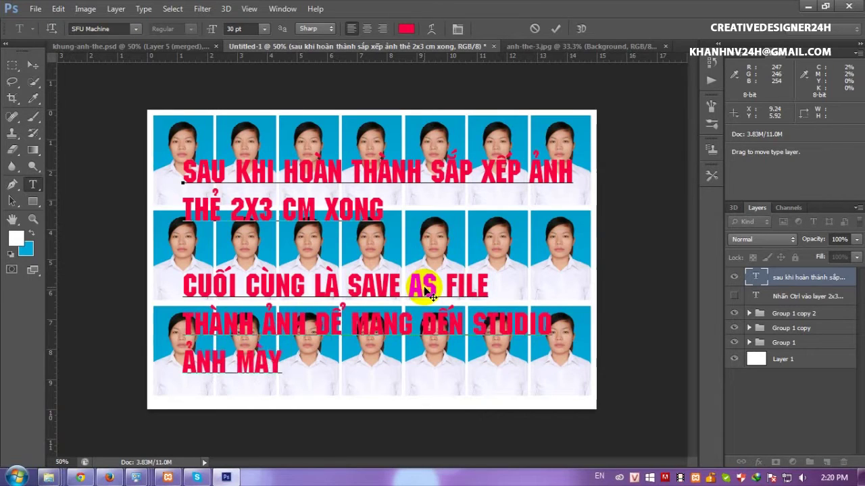
key(BackSpace)
text(u KTS số xuaâ)
key(BackSpace)
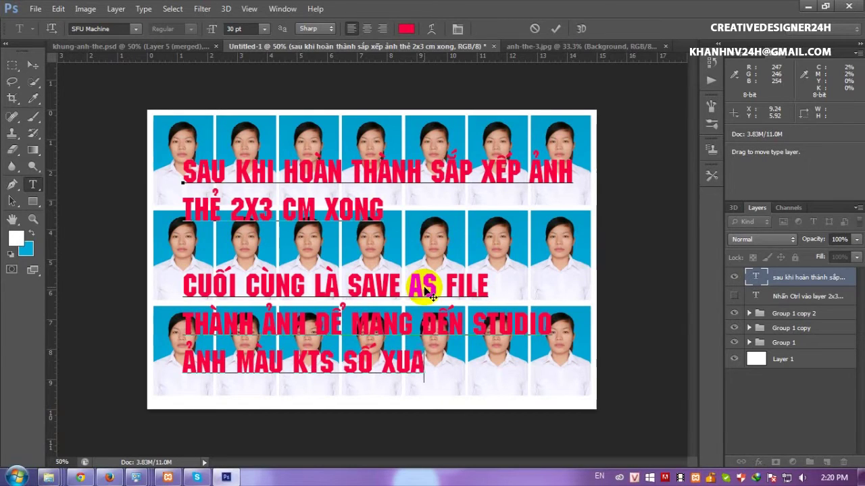
text(at an)
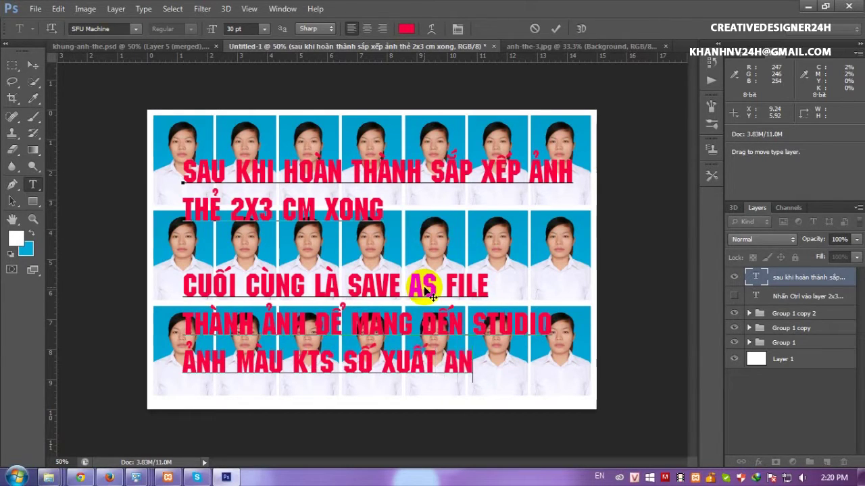
text(h)
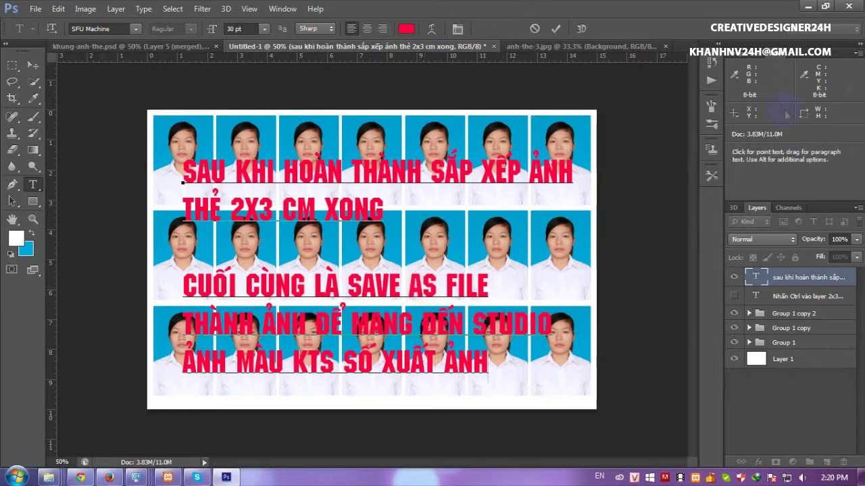
click(734, 277)
click(733, 277)
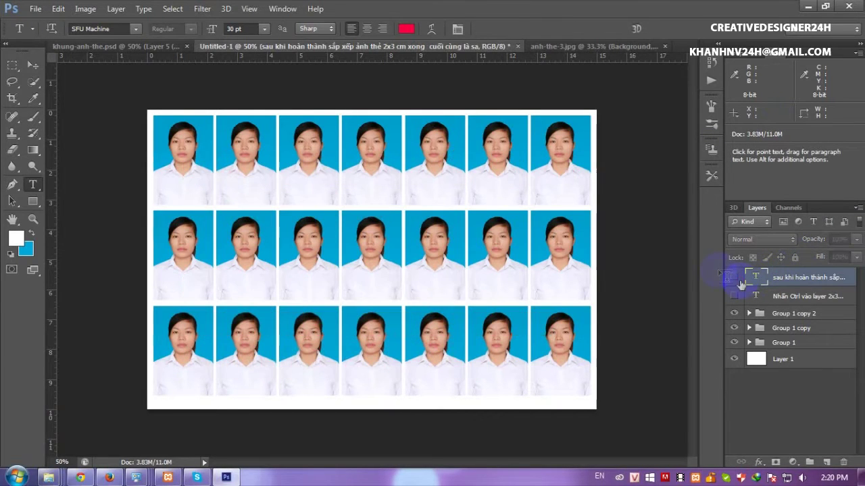
- Save As PNG named rua-anh-the-2x3cm, accepting the default PNG Options
click(35, 9)
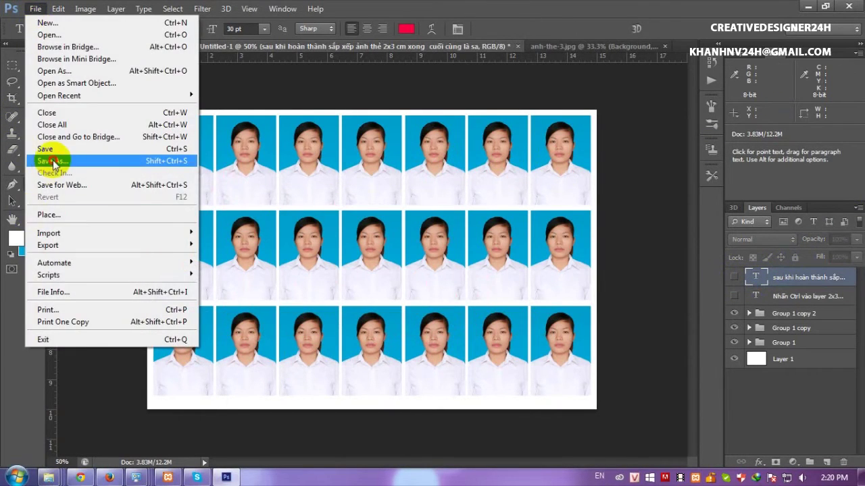
click(39, 162)
click(409, 304)
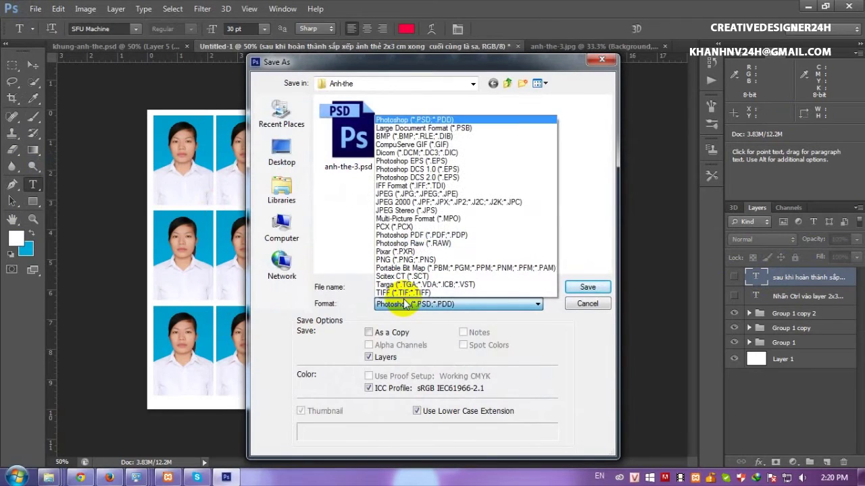
click(398, 260)
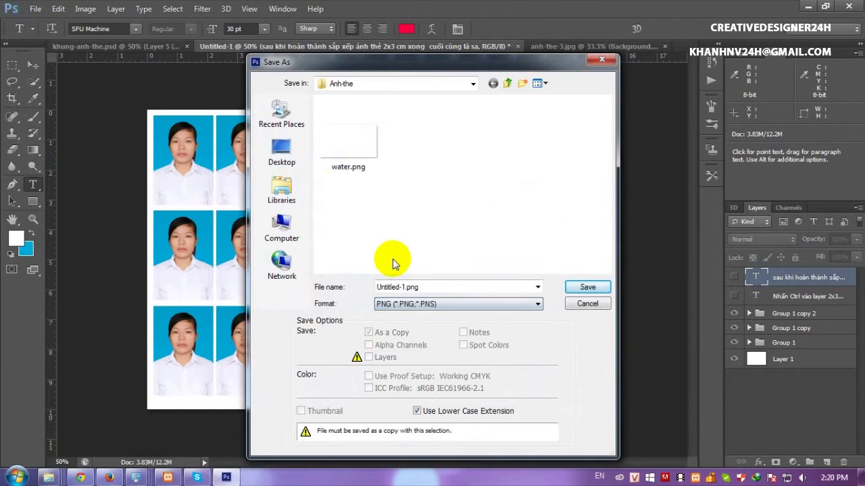
click(405, 287)
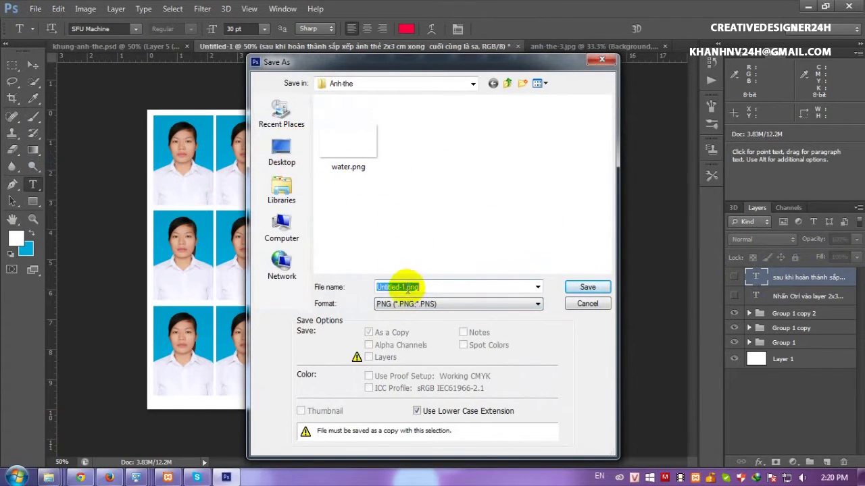
text(rua-anh-th)
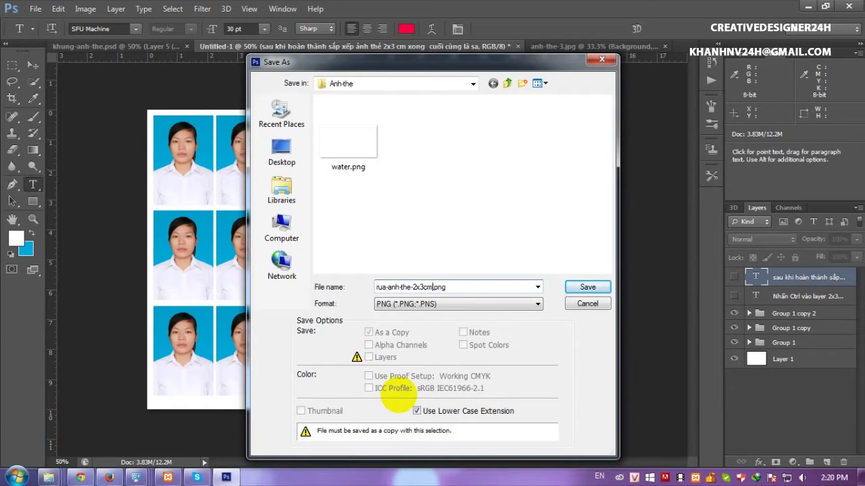
click(585, 286)
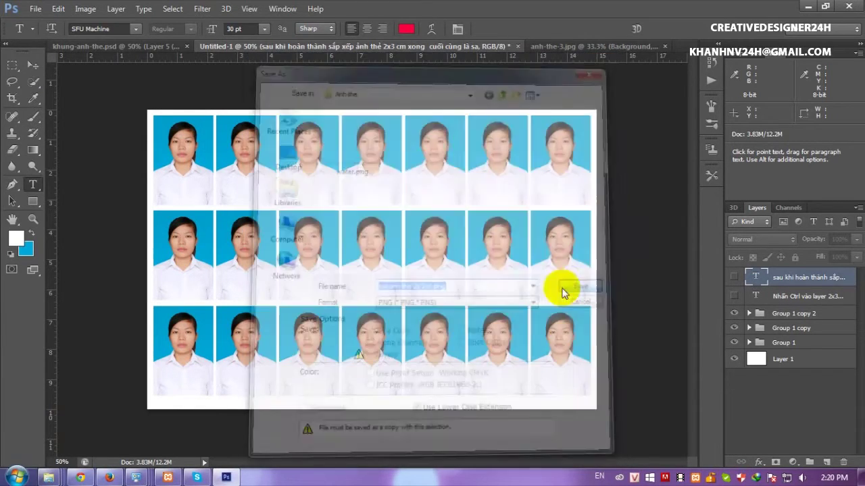
click(473, 143)
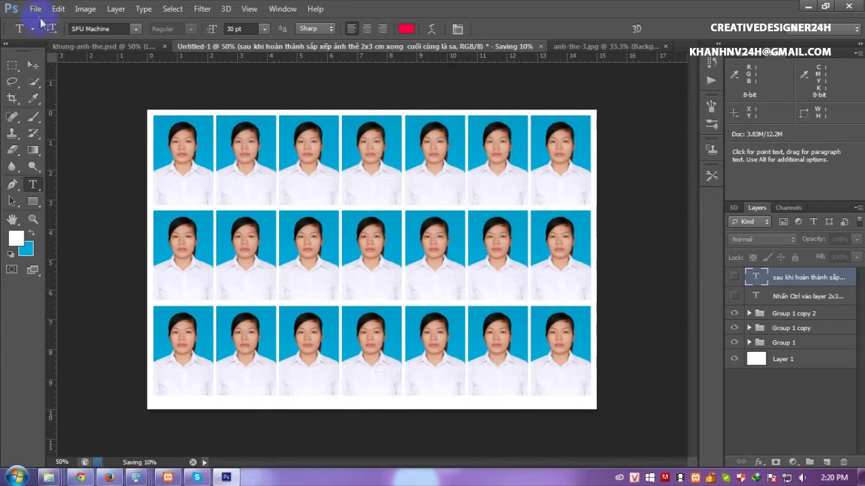
- Dismiss the save error and export a JPEG copy named rua-anh-the-2x3cm at default quality
click(35, 8)
click(45, 160)
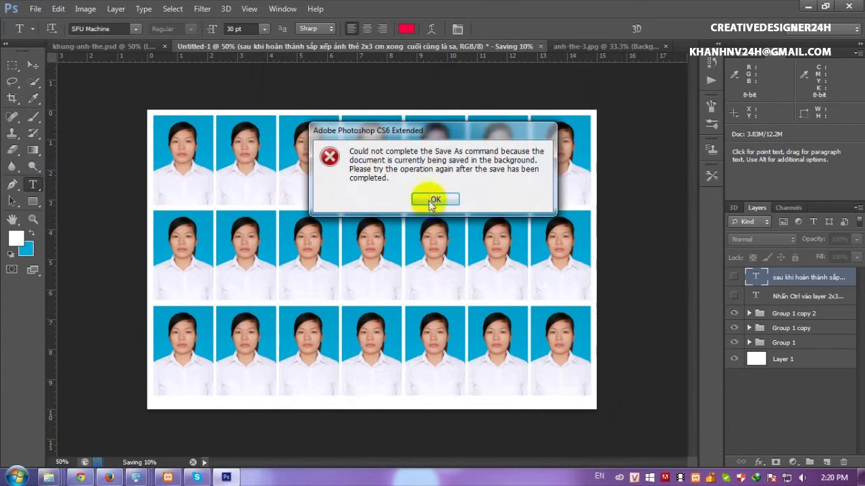
click(421, 196)
click(35, 9)
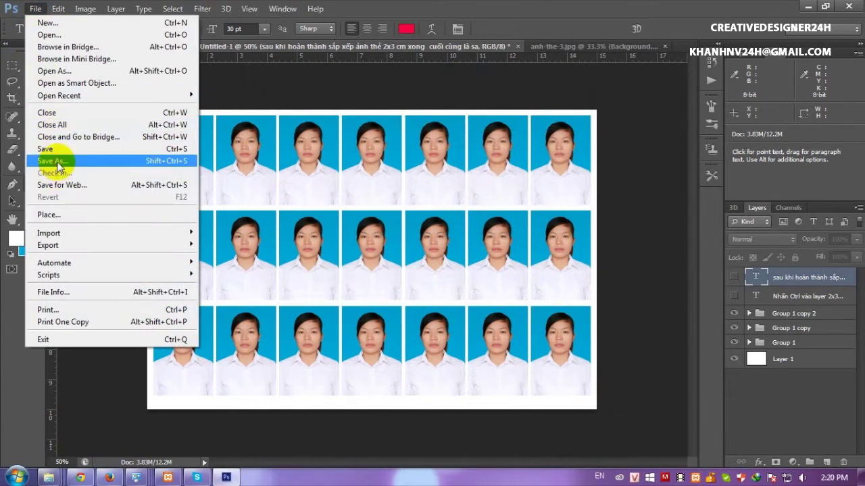
click(46, 161)
click(411, 304)
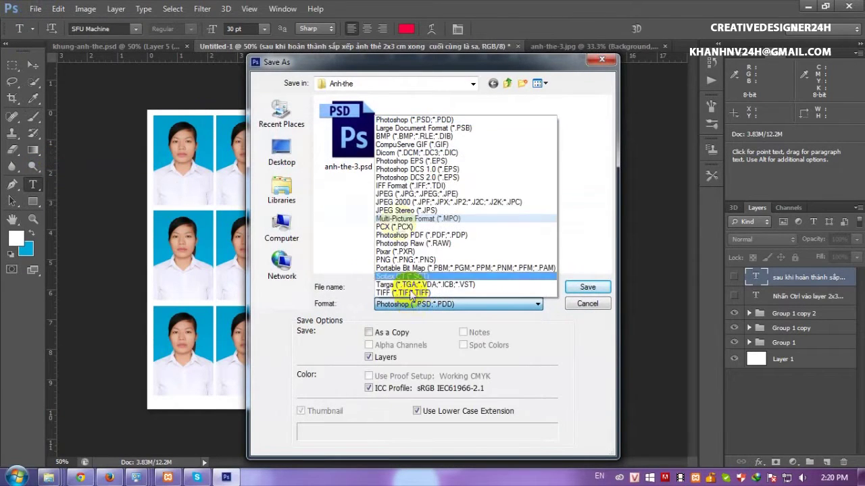
click(404, 194)
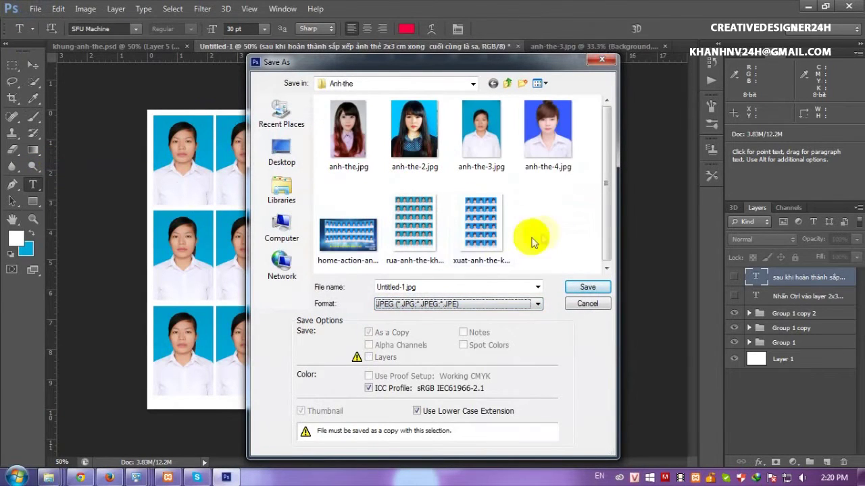
click(402, 287)
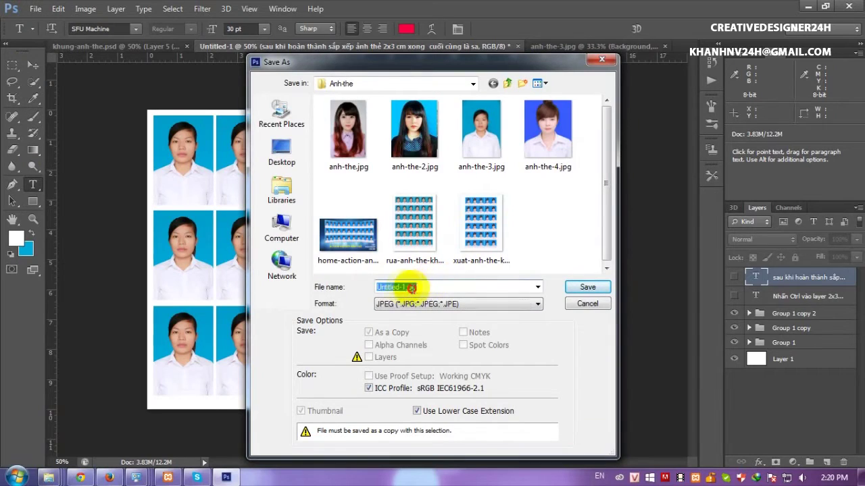
text(rua-anh-th)
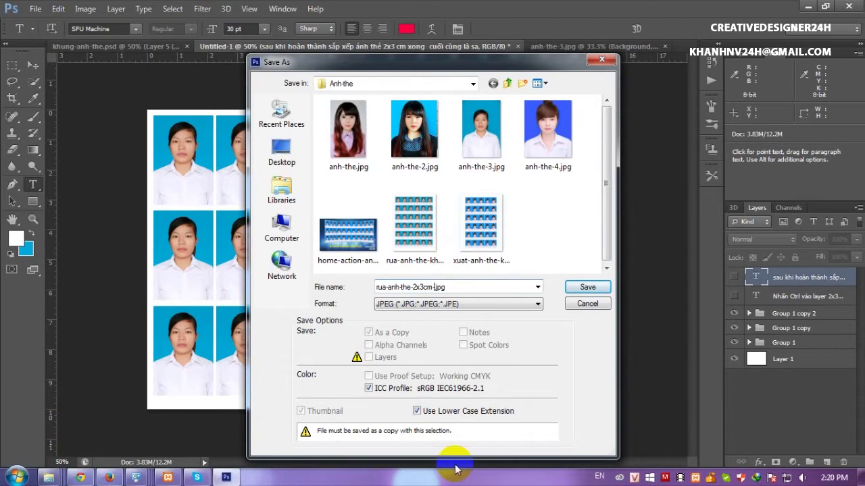
key(Return)
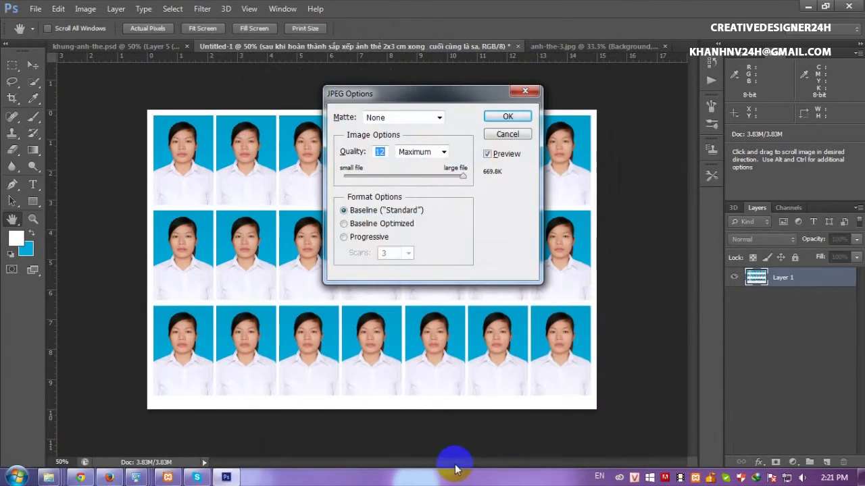
key(Return)
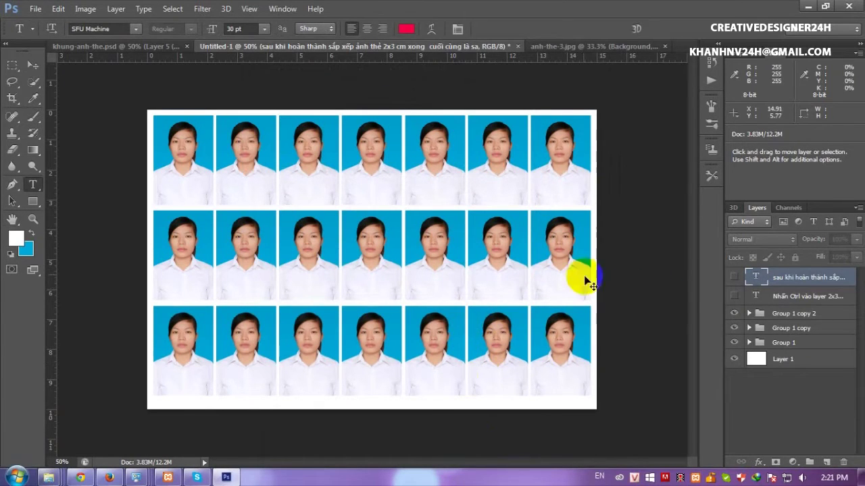
- Save the layered sheet as psd-anh-the-2x3cm.psd with Ctrl+Shift+S
key(ctrl+shift+s)
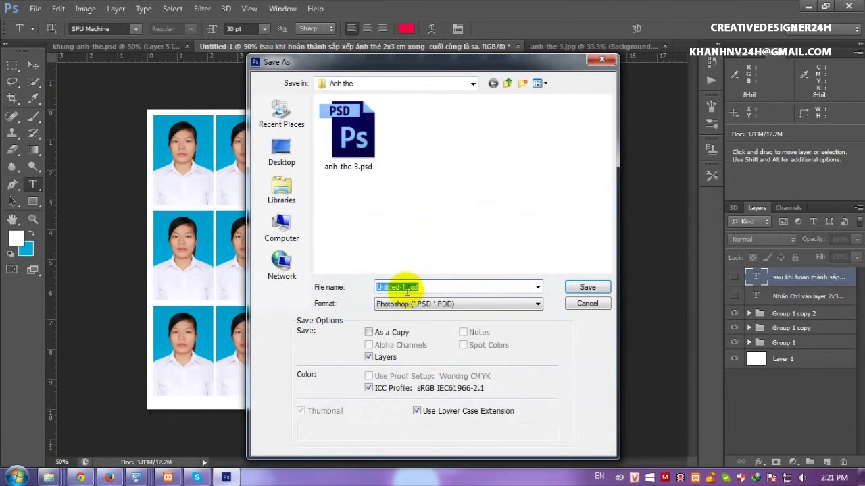
click(407, 289)
text(psd-anh-the-2x3cm)
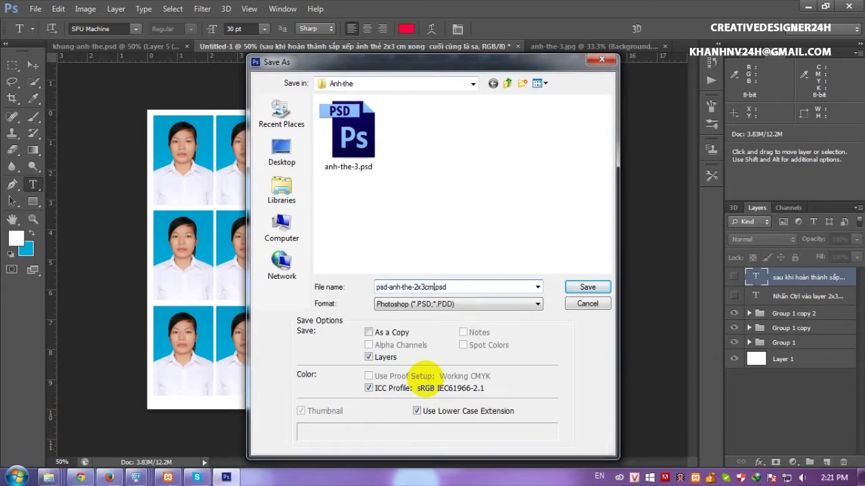
key(Return)
click(565, 141)
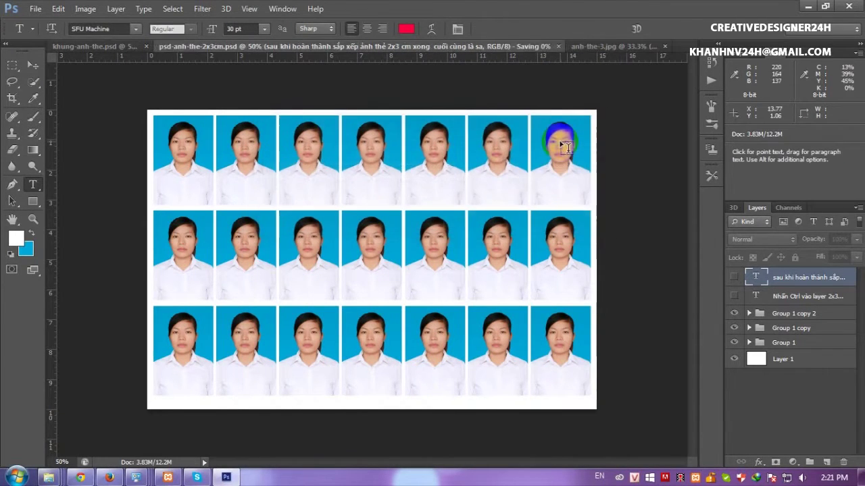
- Close khung-anh-the.psd and anh-the-3.jpg without saving changes
key(ctrl+w)
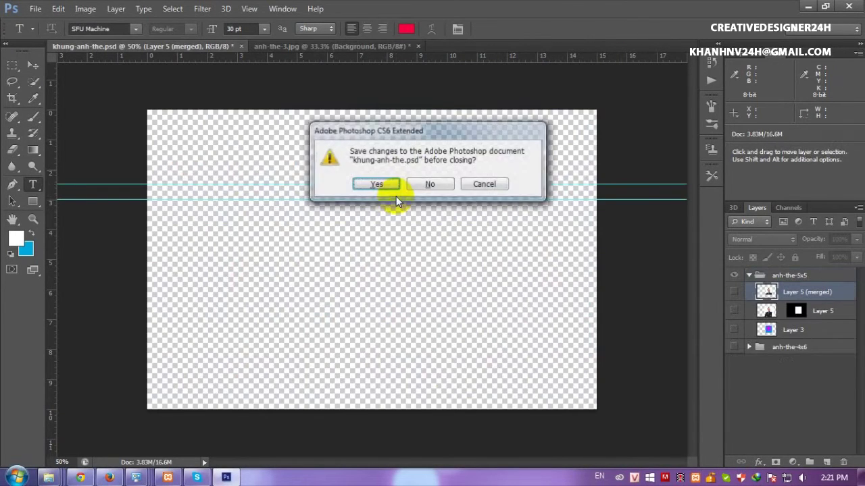
click(424, 185)
key(ctrl+w)
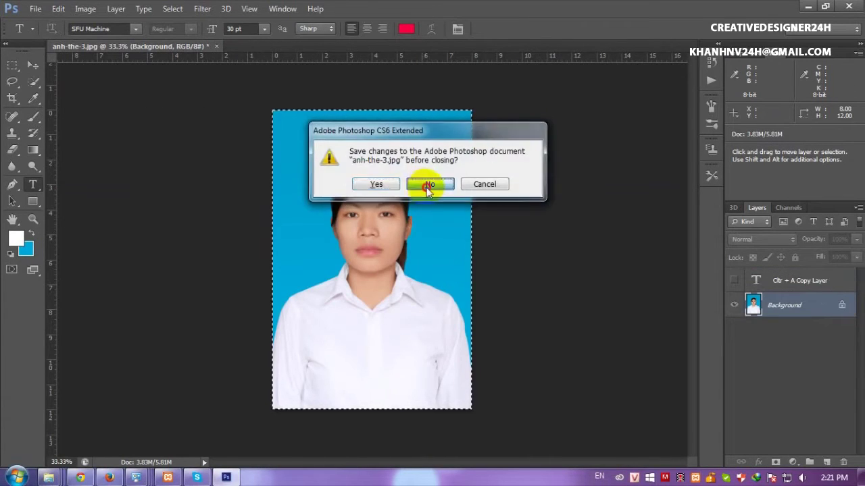
click(428, 187)
- Open both rua-anh-the-2x3cm JPEG and PNG sheets together
key(ctrl+o)
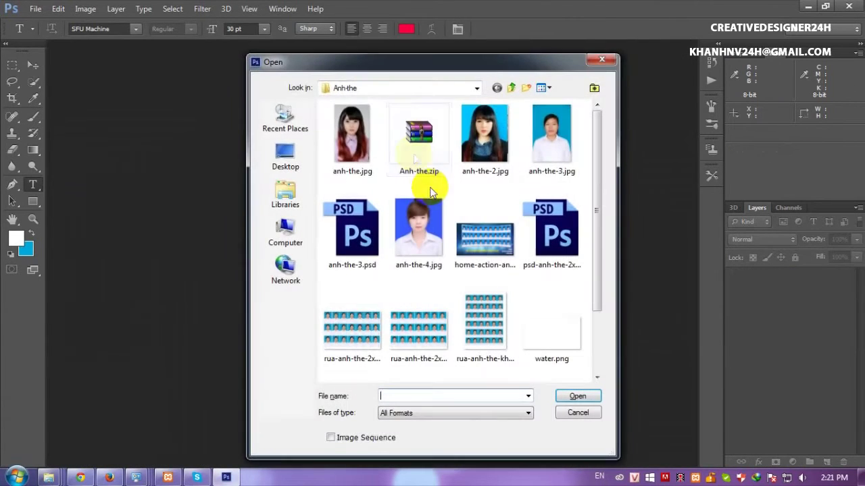
click(399, 328)
ctrl+click(351, 330)
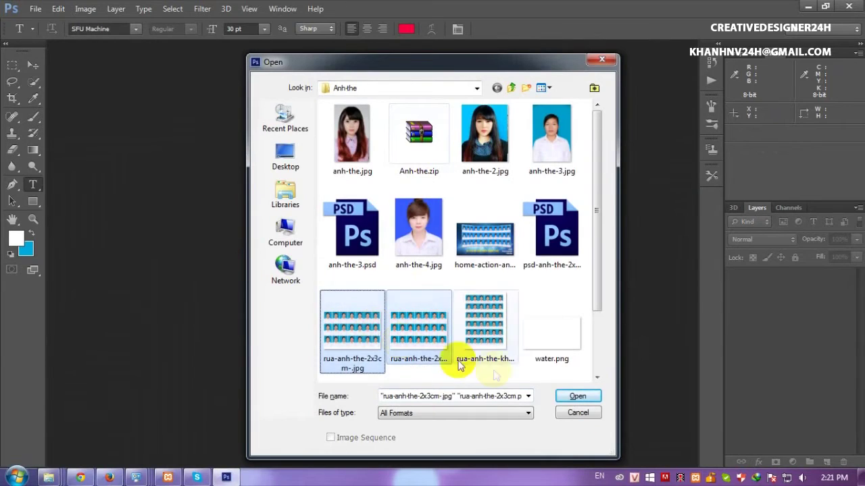
click(563, 397)
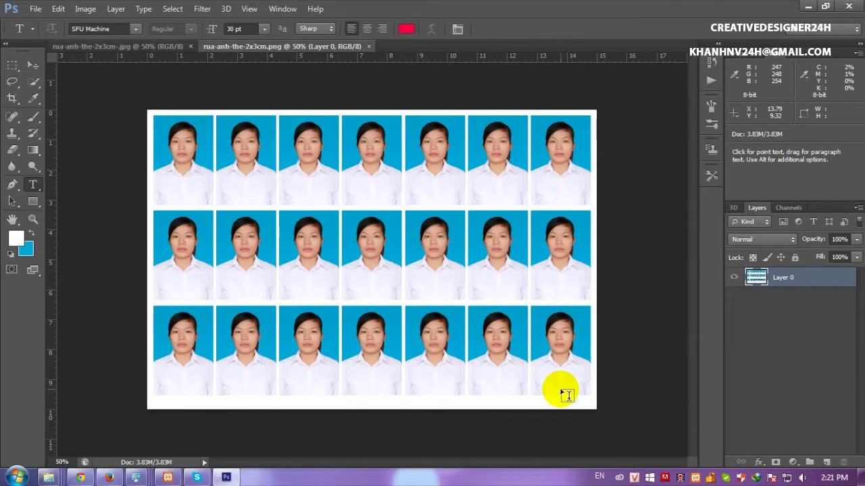
click(281, 8)
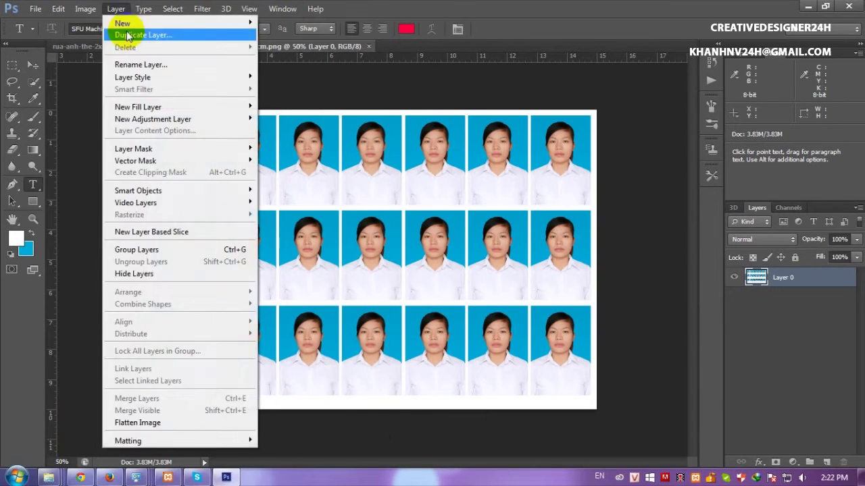
mouse_move(35, 9)
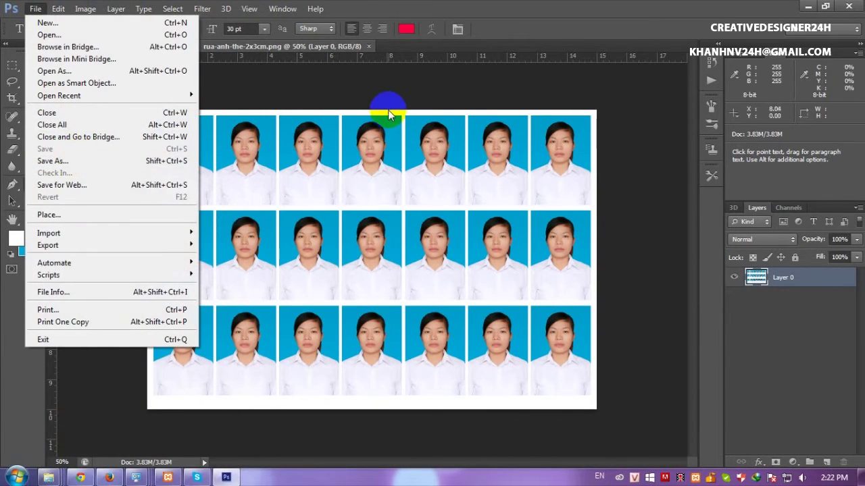
click(281, 8)
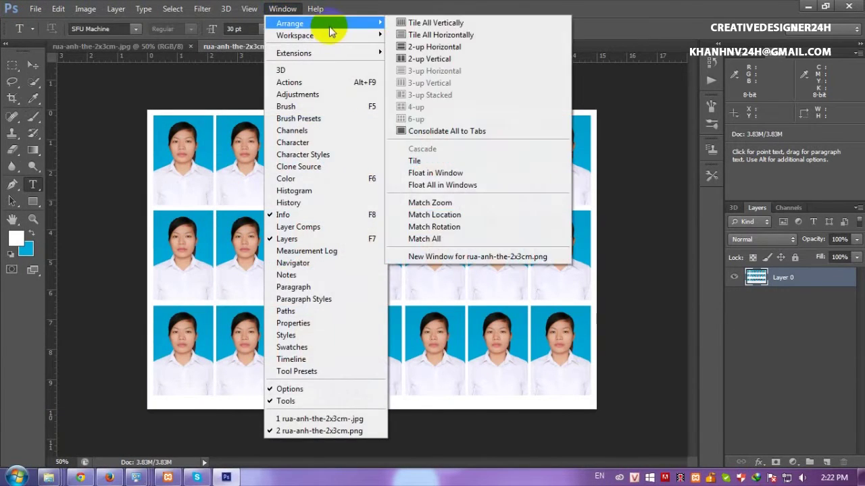
mouse_move(318, 23)
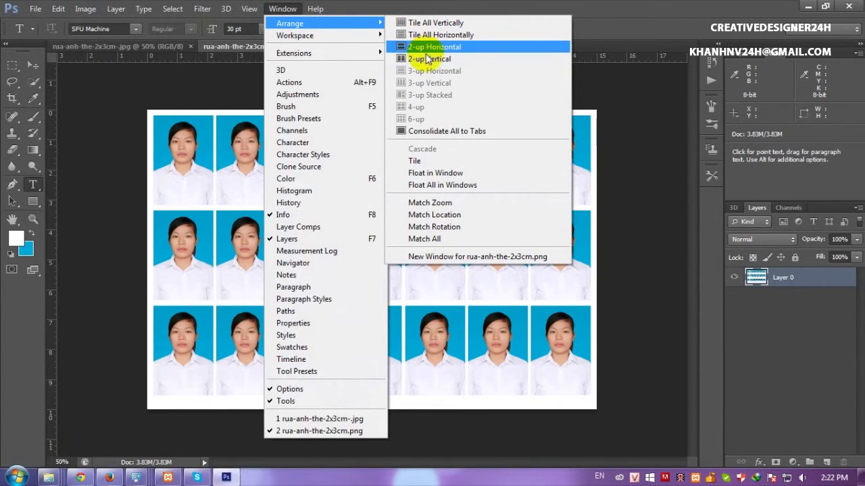
- Tile the JPEG and PNG sheets stacked, then side by side
click(427, 48)
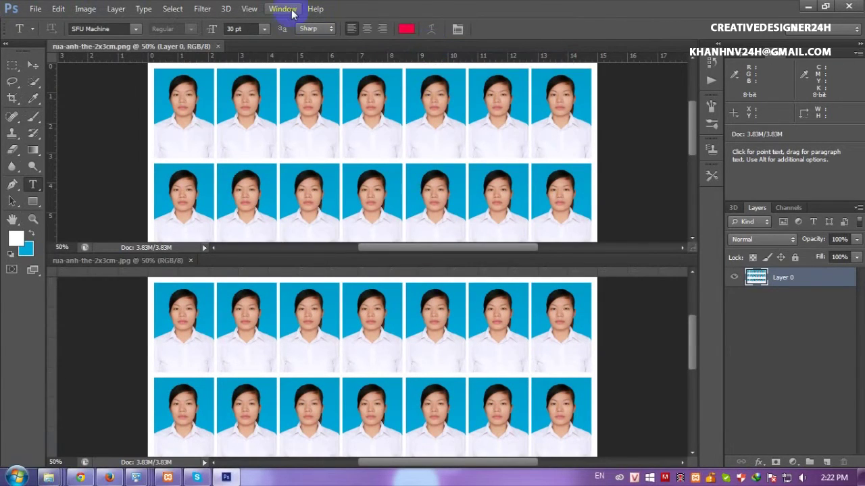
click(281, 9)
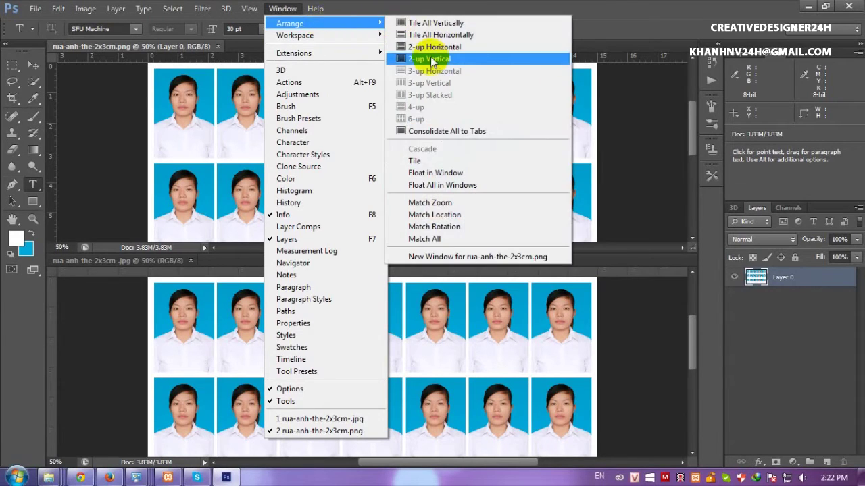
mouse_move(317, 23)
click(418, 58)
click(453, 245)
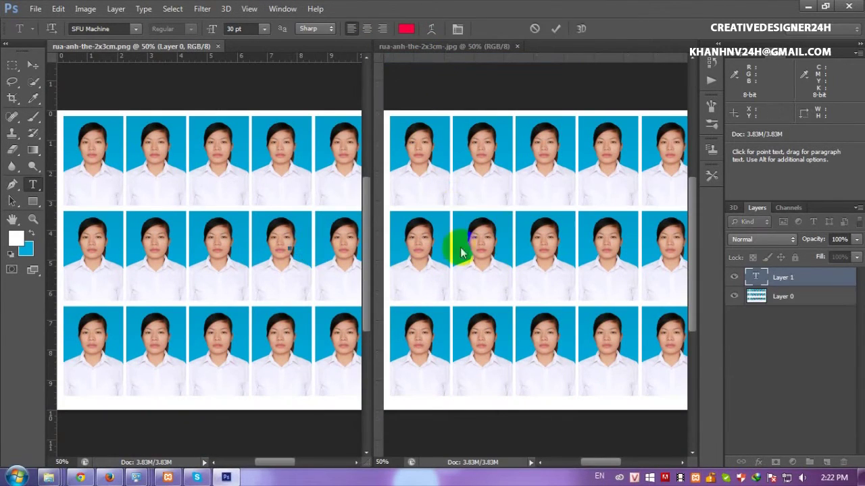
key(Escape)
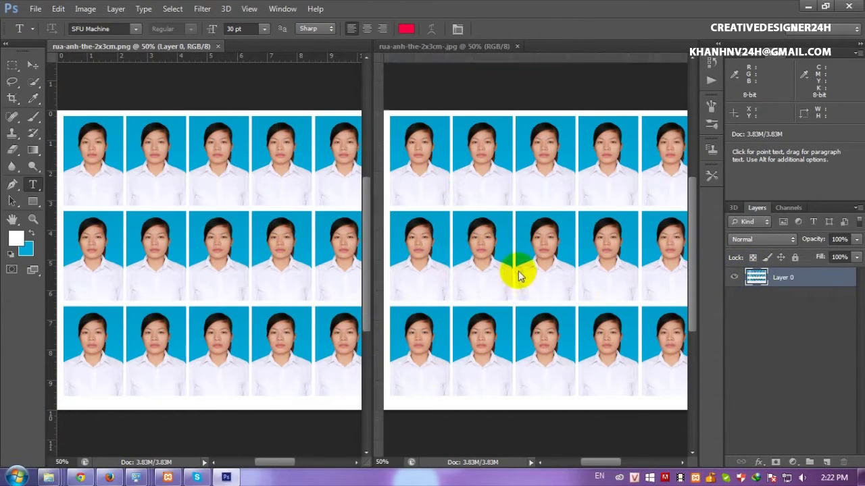
- Try a blue fill on the JPEG sheet, undo it, then close the PNG sheet
scroll(516, 280, down, 1)
scroll(482, 247, down, 1)
key(ctrl+BackSpace)
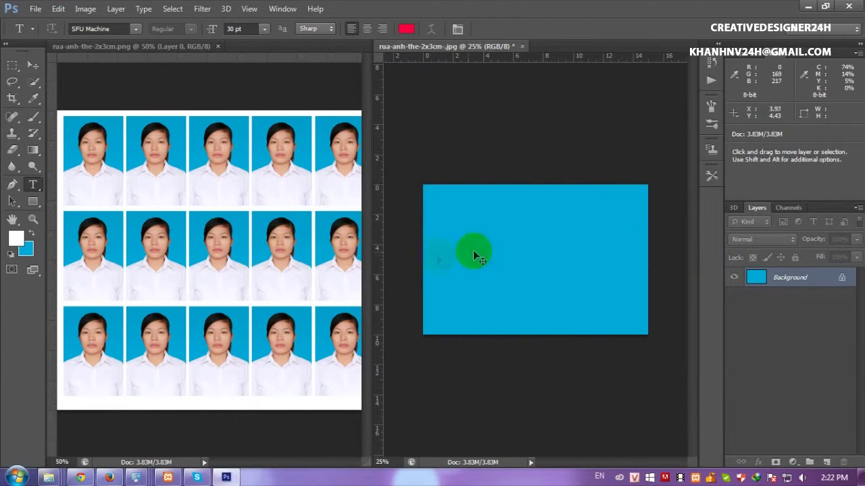
key(ctrl+z)
click(329, 231)
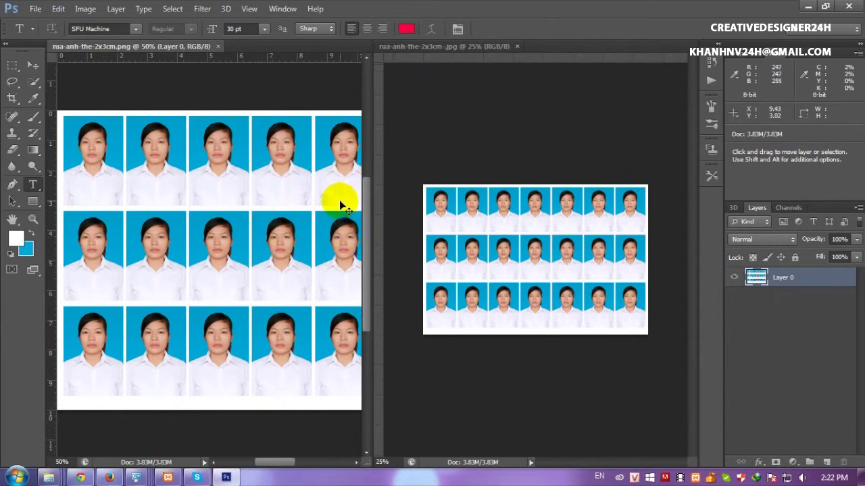
click(489, 223)
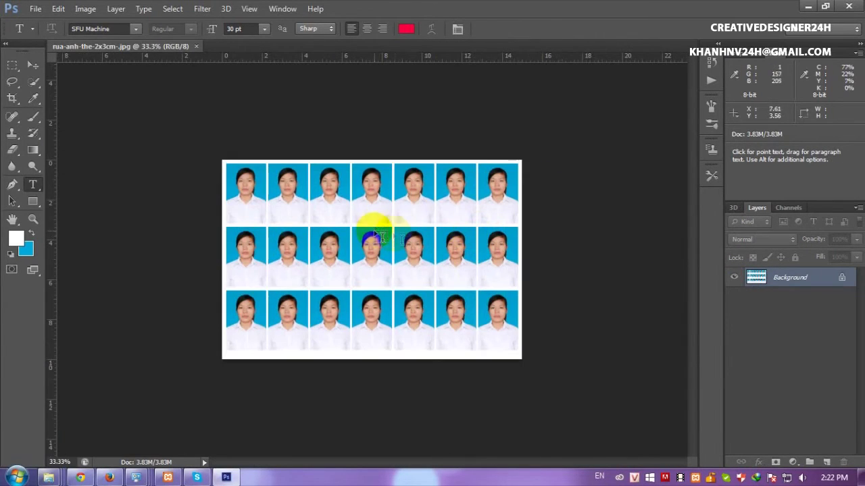
- Zoom the sheet to 50%, close it, and cancel the New document dialog
key(ctrl+plus)
key(ctrl+plus)
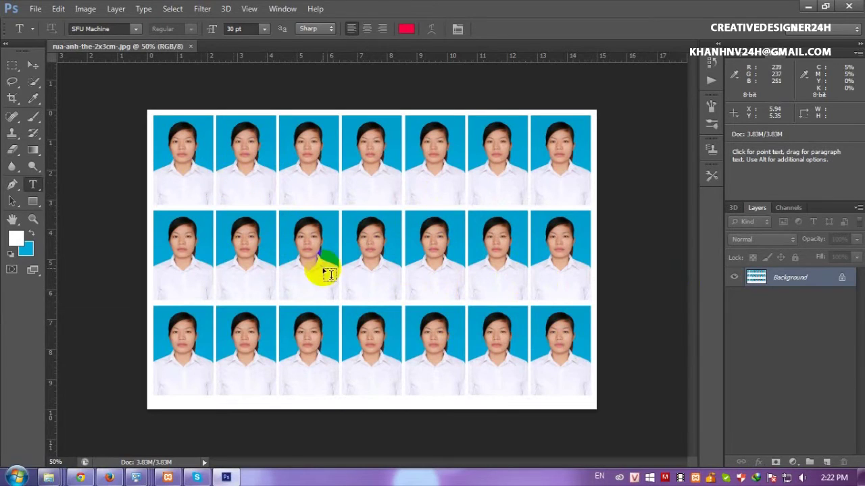
key(ctrl)
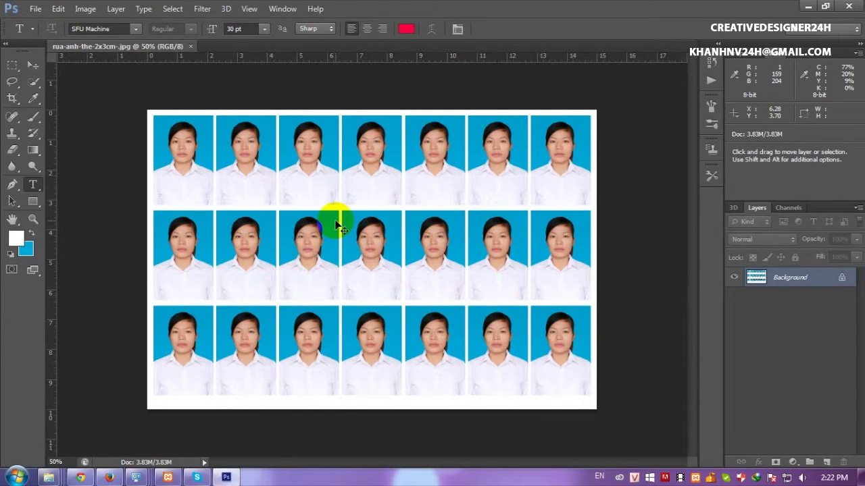
key(ctrl+w)
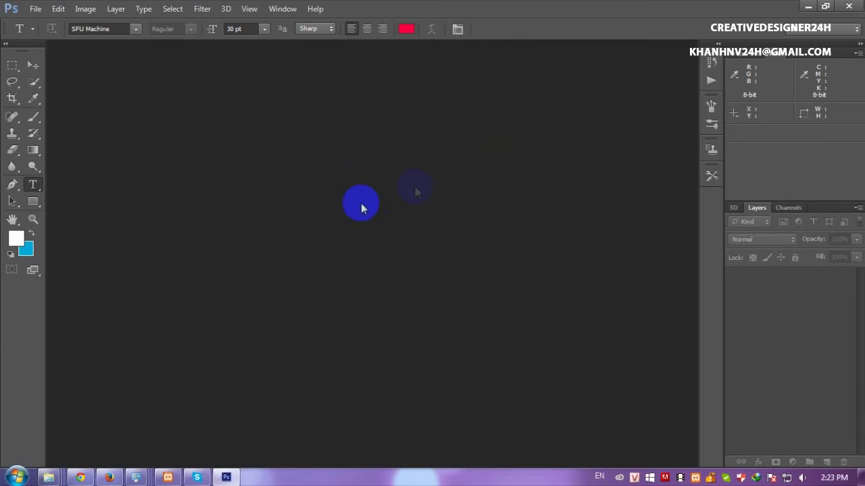
key(ctrl+n)
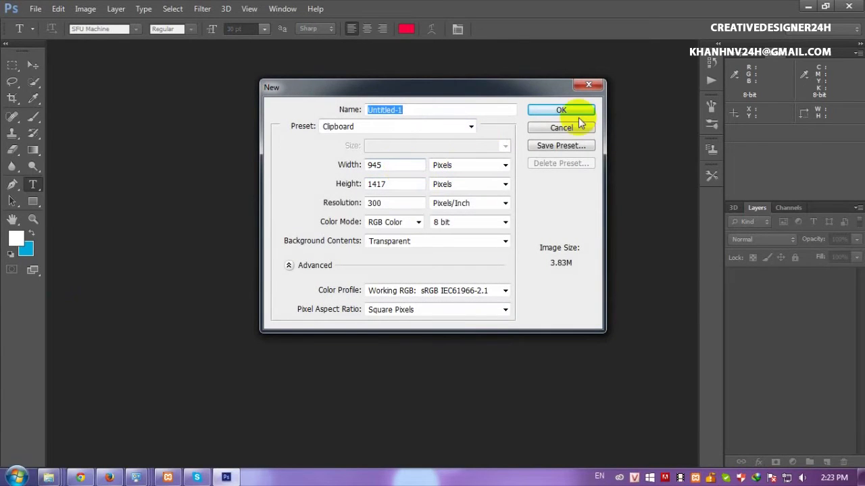
click(547, 130)
- Reopen rua-anh-the-2x3cm-.jpg from the Anh-the folder and place a text cursor on the first photo
double_click(460, 169)
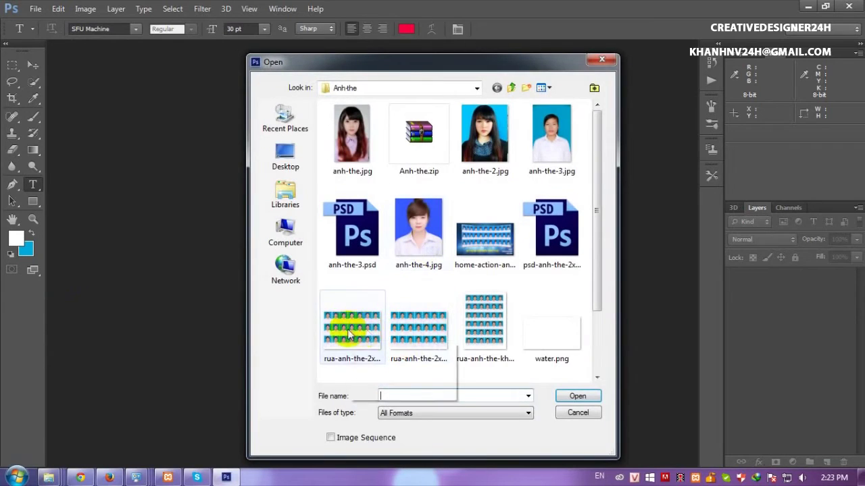
click(410, 322)
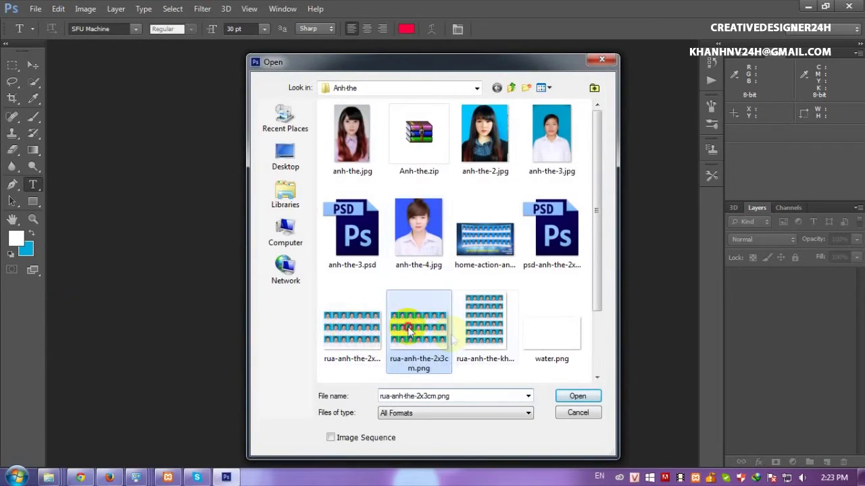
click(339, 330)
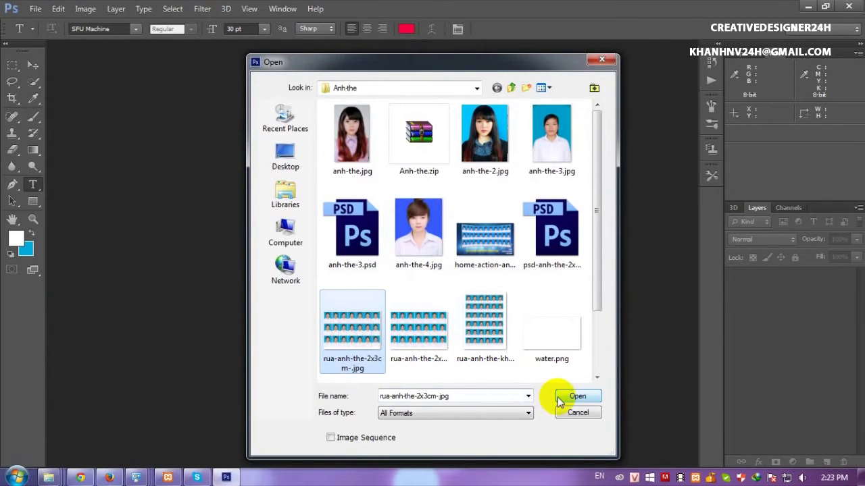
click(576, 397)
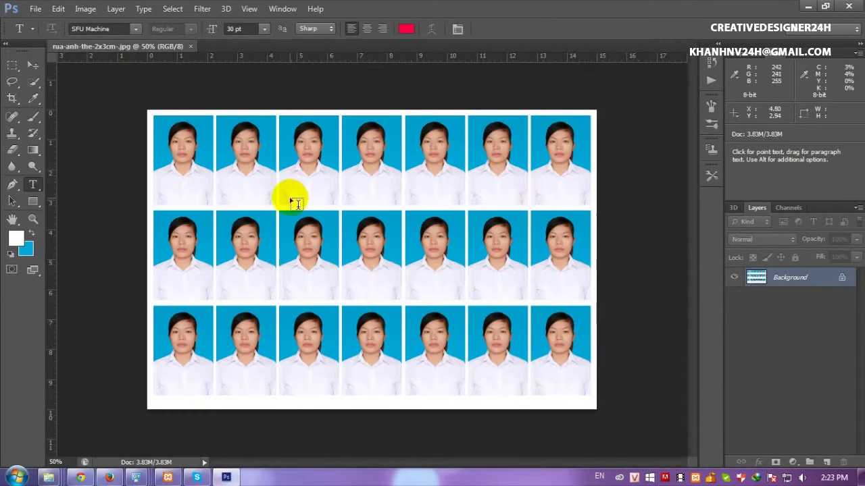
click(196, 191)
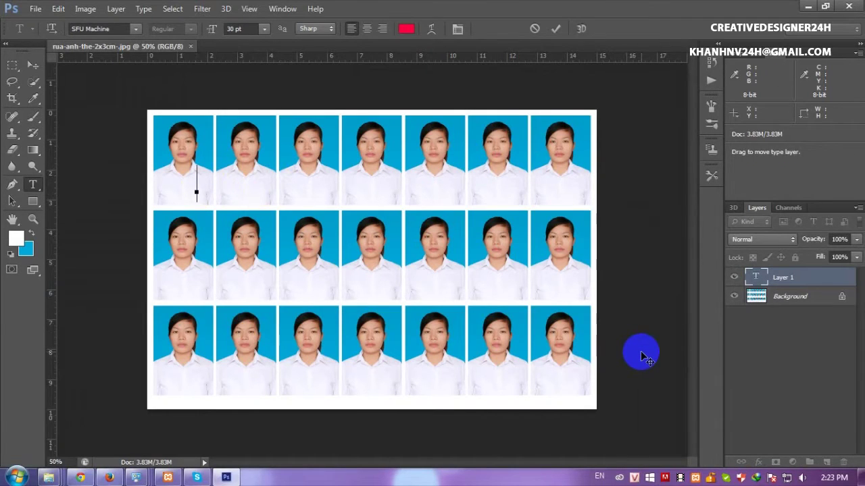
- Type the red title 'HƯỚNG DẪN TẠO ACTION ĐỂ SẮP XẾP ẢNH THẺ NHANH TRÊN PHOTOSHOP'
text(HUO)
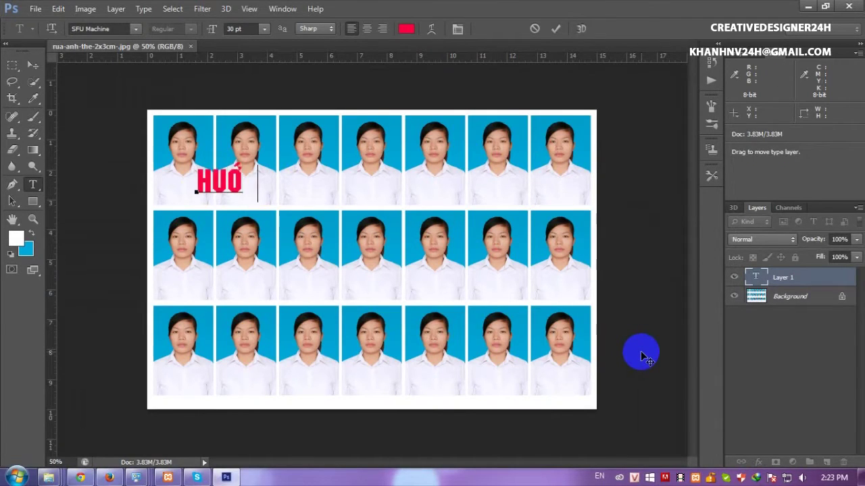
text(NG DAAN)
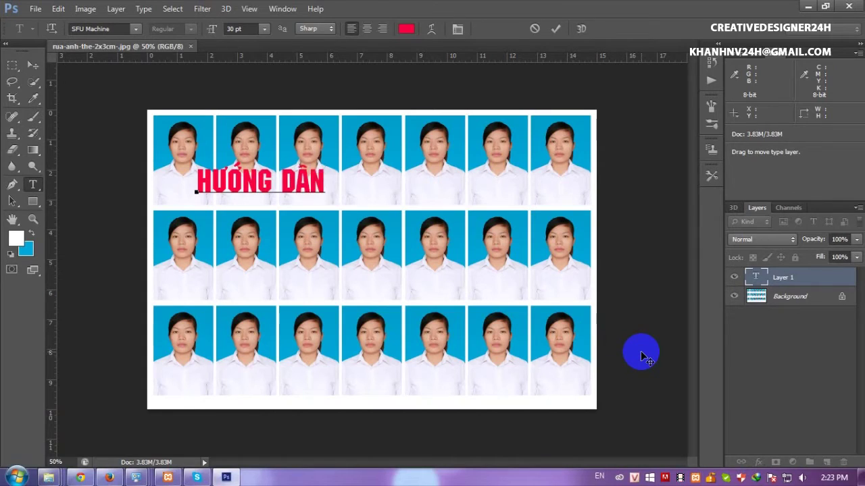
text(SU)
key(BackSpace)
text(U)
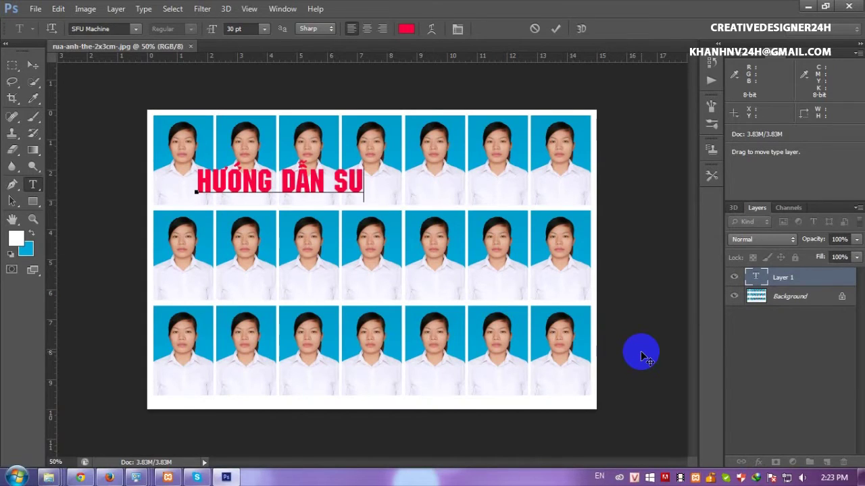
key(BackSpace)
key(BackSpace)
text(TẠO AC)
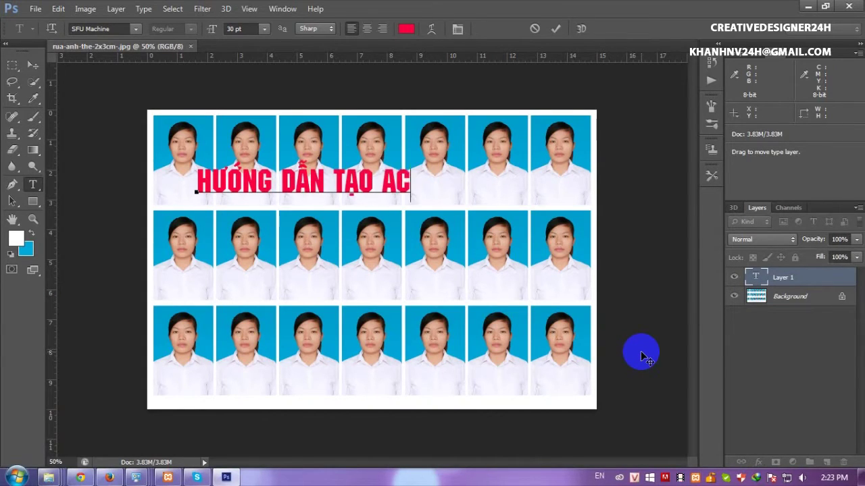
text(TION DÊ)
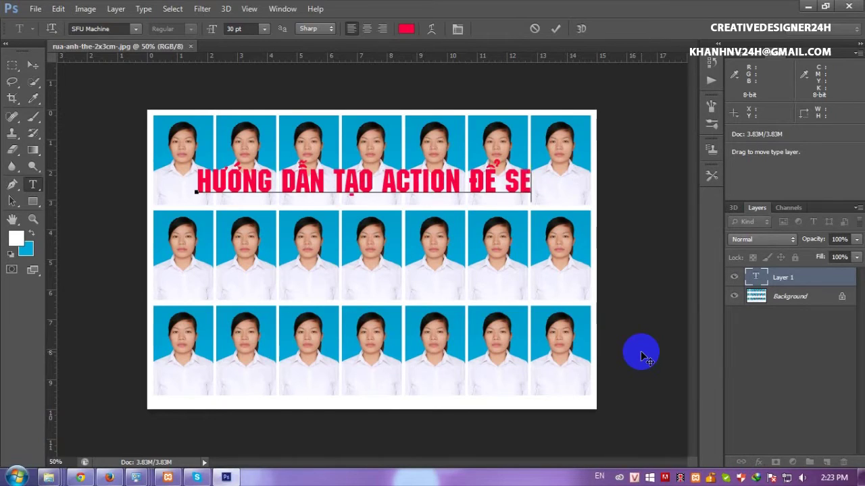
key(BackSpace)
key(BackSpace)
text(ẮP XẾP A)
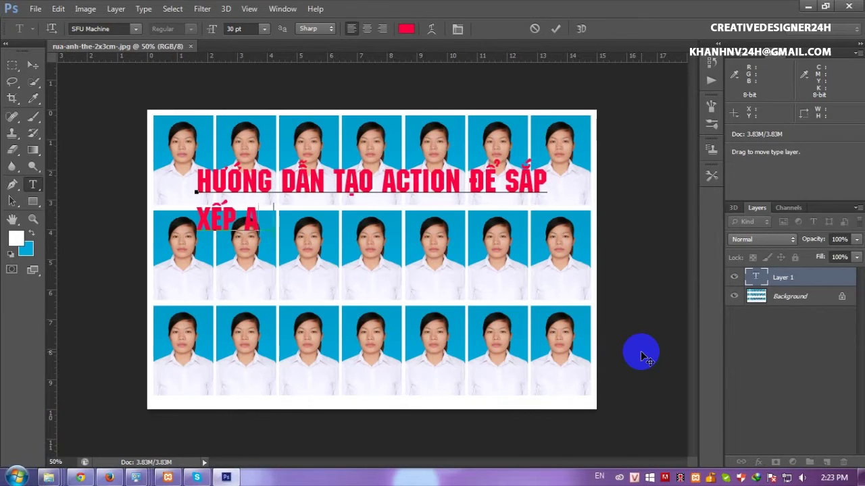
text(NH)
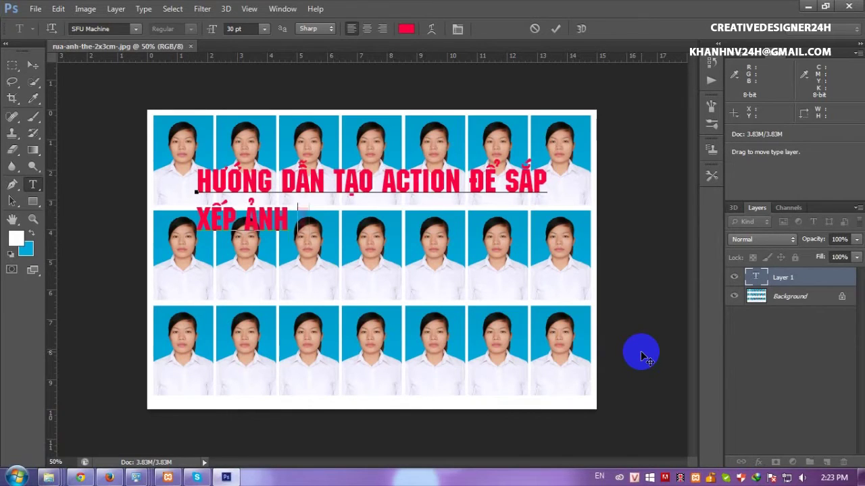
text( THE)
text( NH)
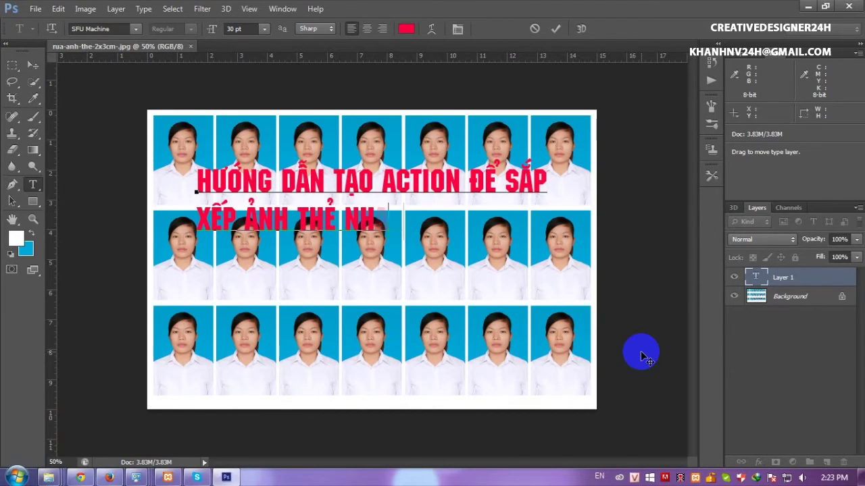
text(ANH T)
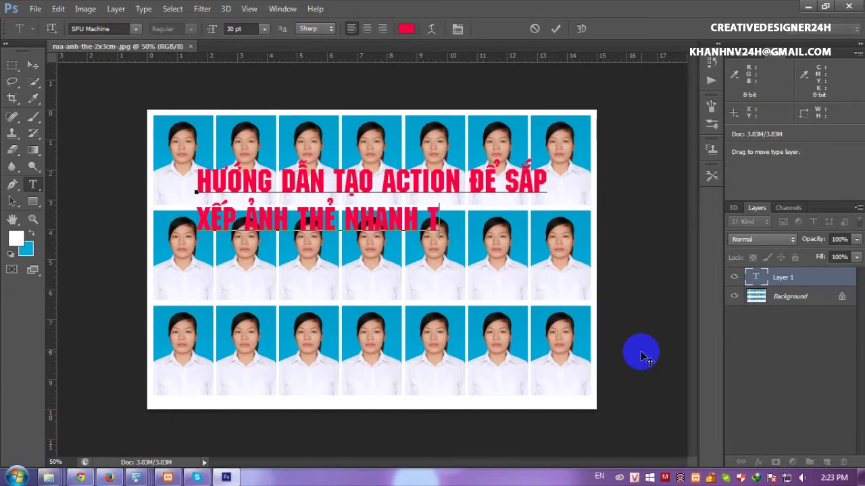
text(N PHOTOSH)
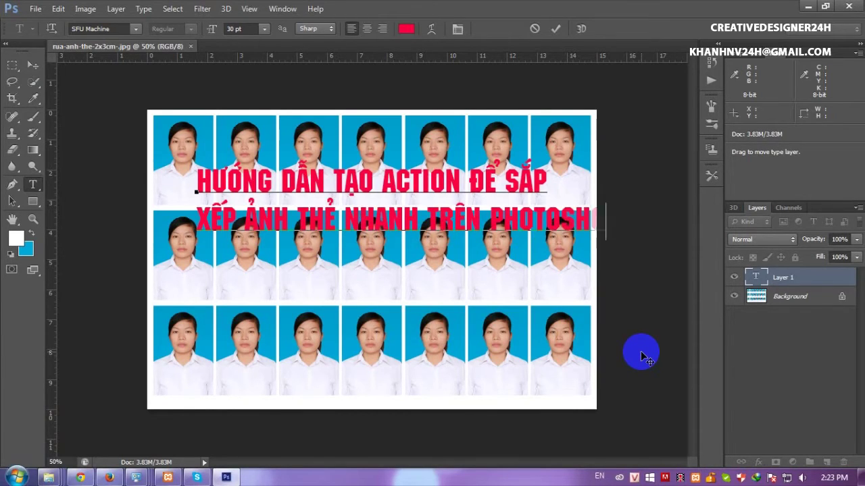
- Commit the title, shift it left across the sheet, and hide its layer
click(777, 278)
key(v)
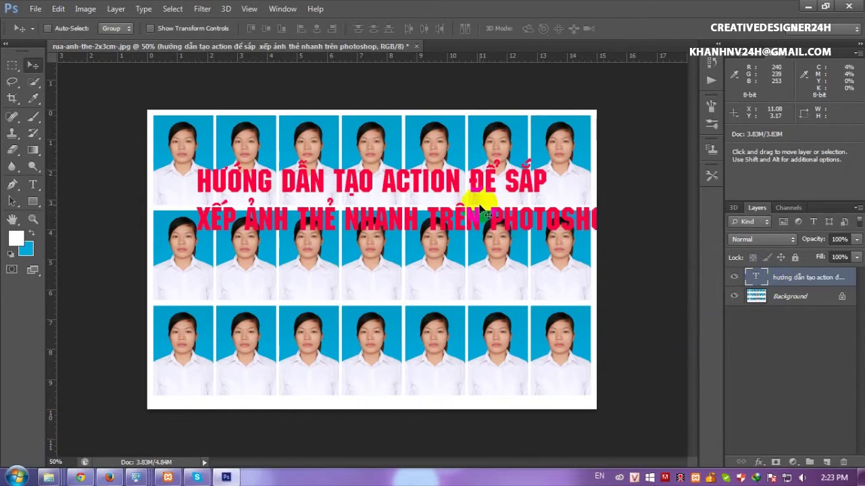
drag(472, 203, 435, 214)
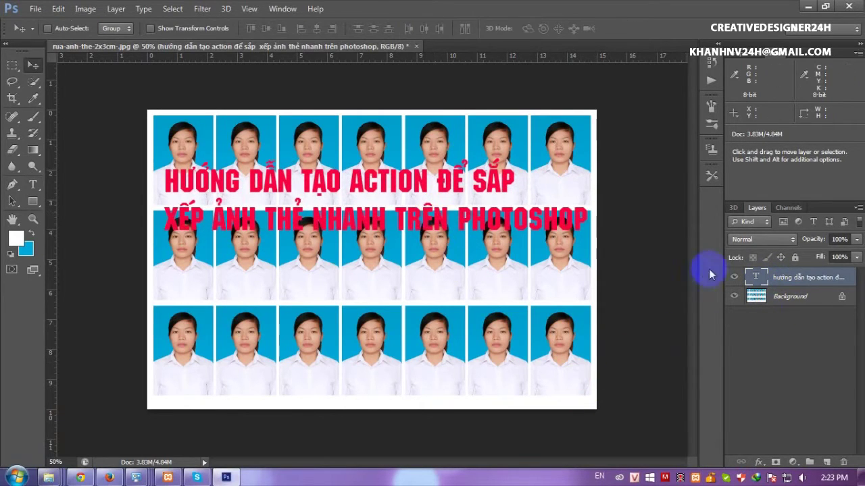
click(734, 281)
- Open anh-the-2.jpg and run the recorded layout action on it with F2
key(ctrl+o)
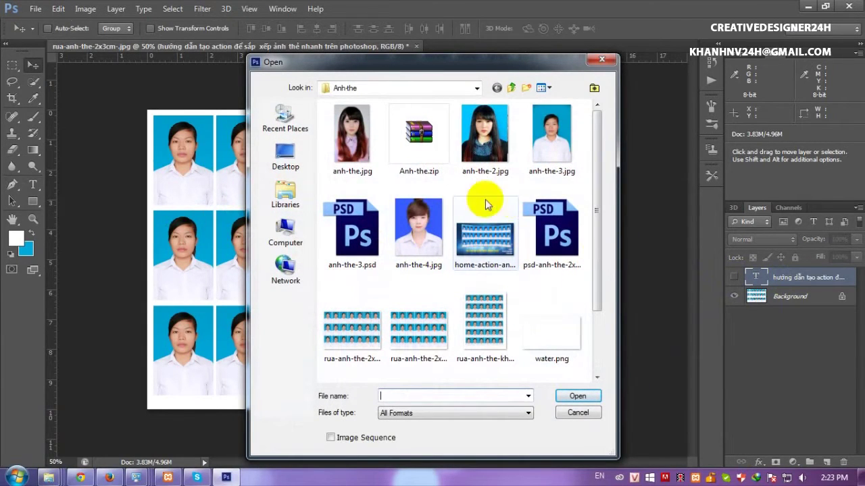
click(500, 148)
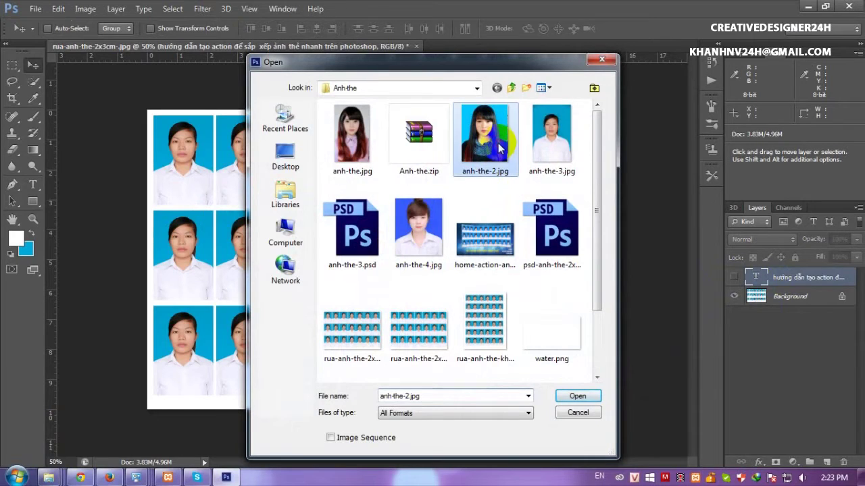
click(577, 396)
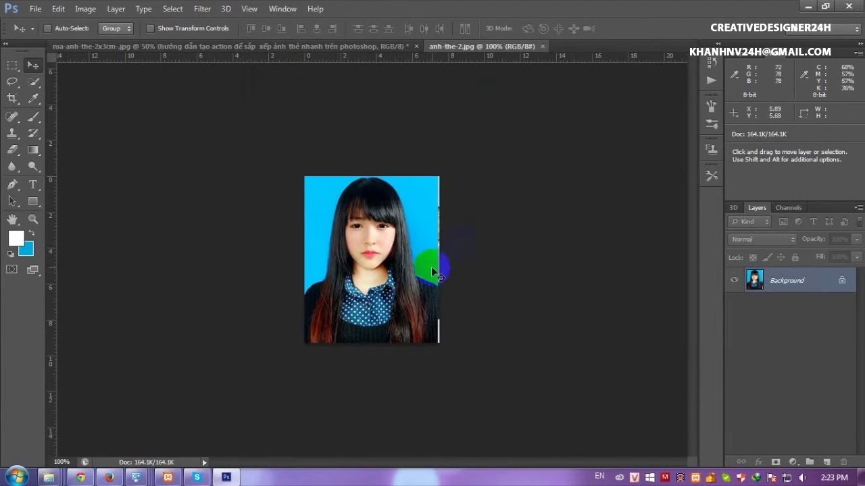
key(F2)
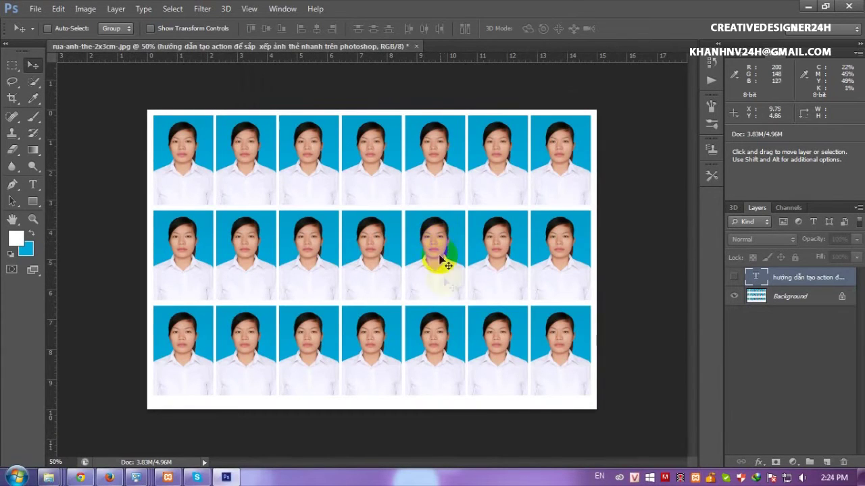
- Open the anh-the-3.jpg portrait in its own tab
key(ctrl+o)
click(551, 138)
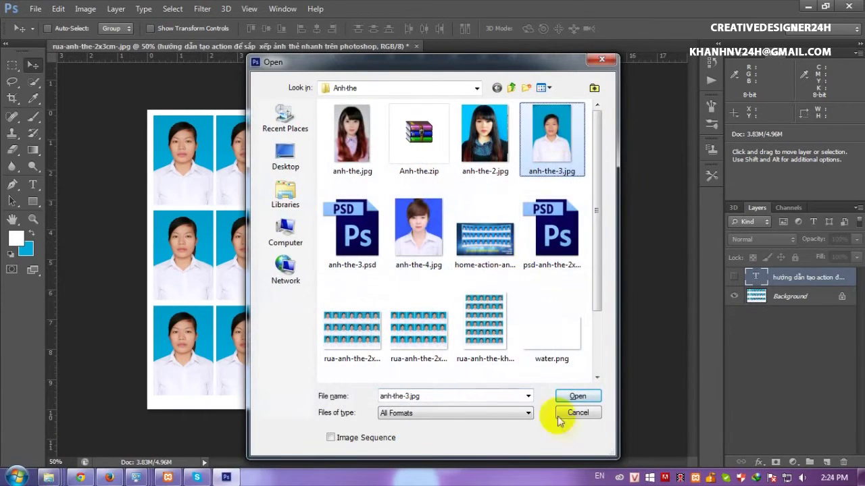
click(576, 399)
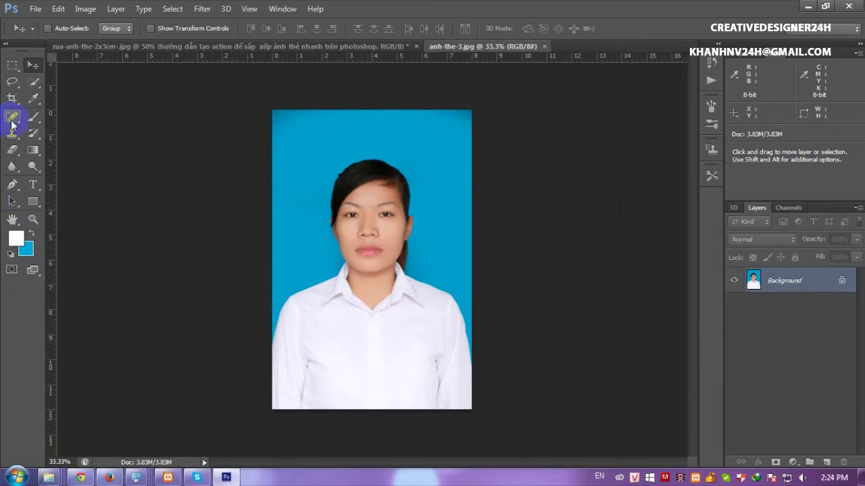
- Select the blue background around the woman with Quick Selection and feather it
drag(14, 118, 44, 145)
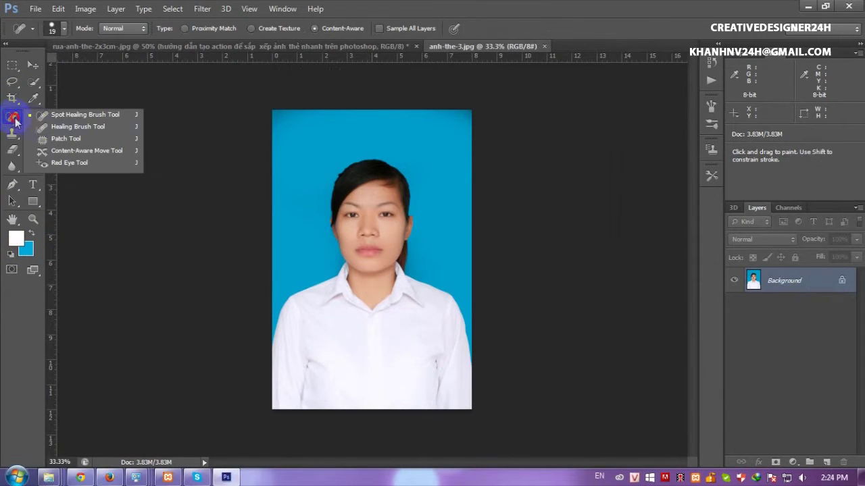
mouse_move(34, 82)
mouse_down()
mouse_move(63, 89)
mouse_move(129, 132)
mouse_up()
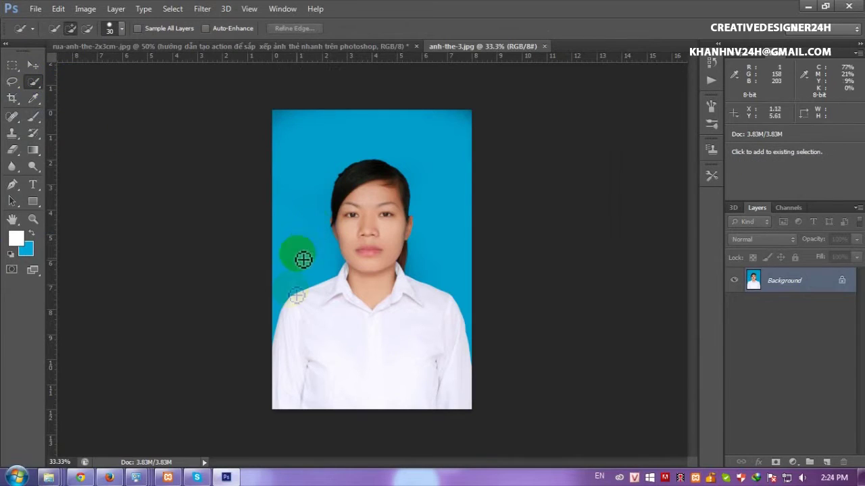
drag(289, 298, 447, 218)
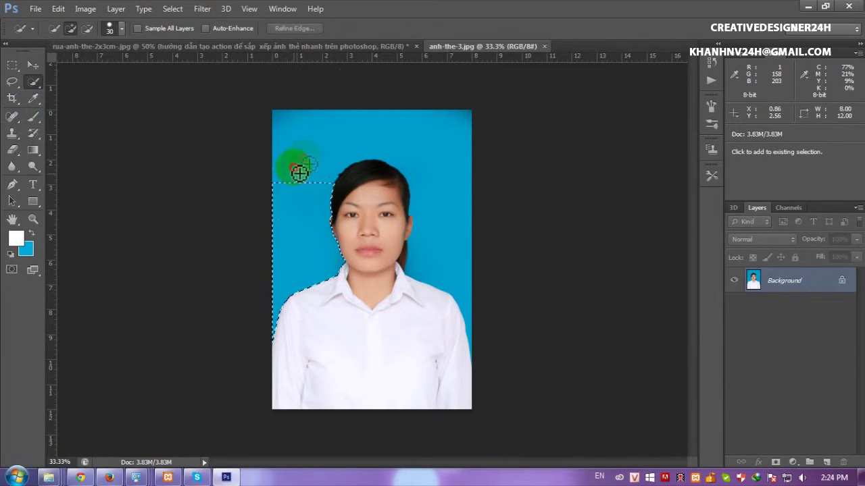
right_click(448, 219)
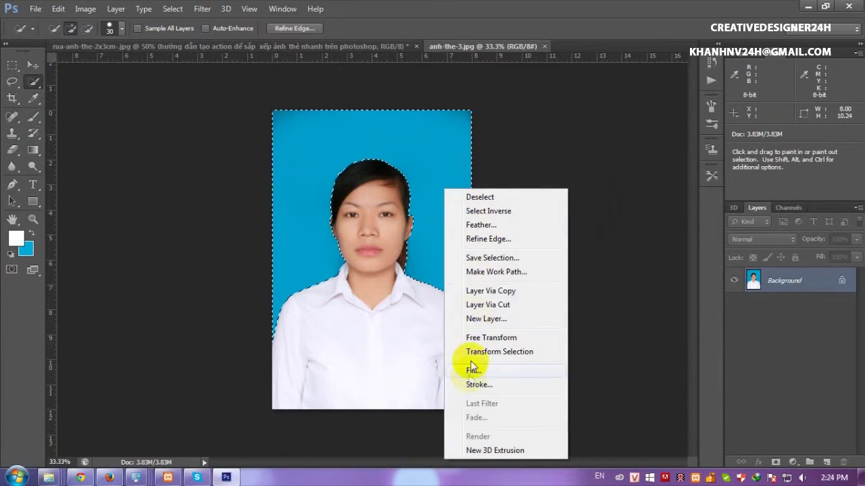
click(473, 225)
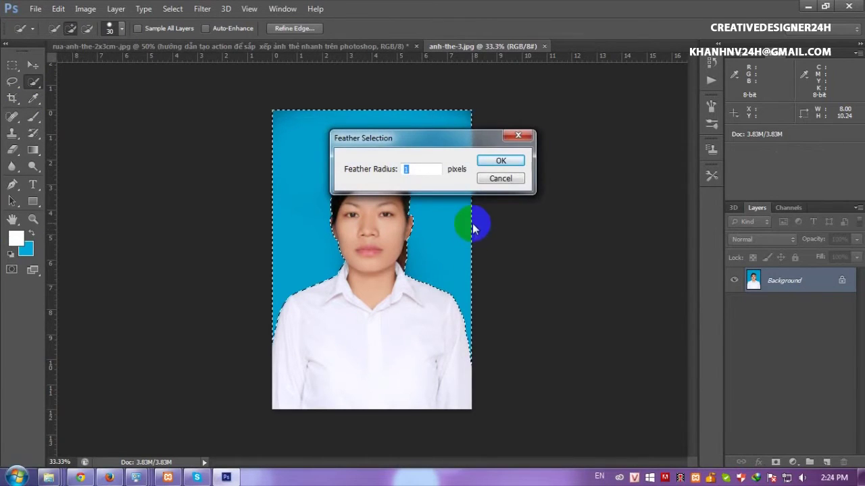
key(Return)
- Set foreground to #00a9d9, fill the selection with a solid gradient, and deselect
click(22, 256)
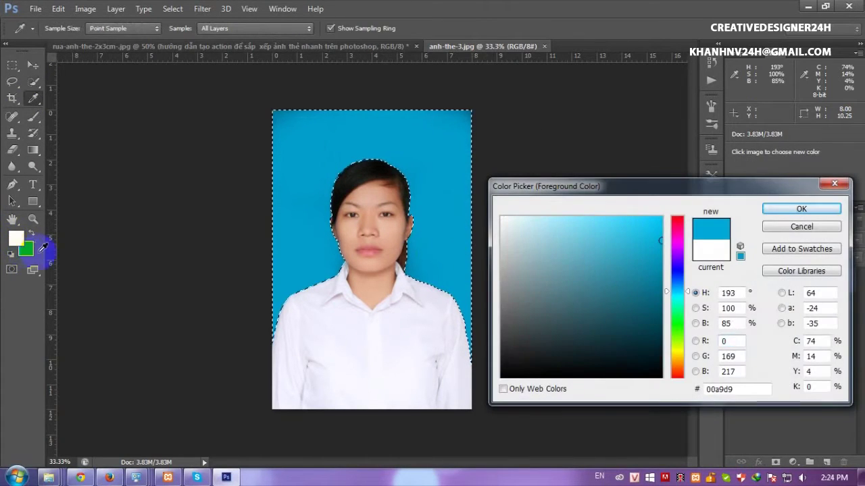
click(801, 210)
key(w)
key(g)
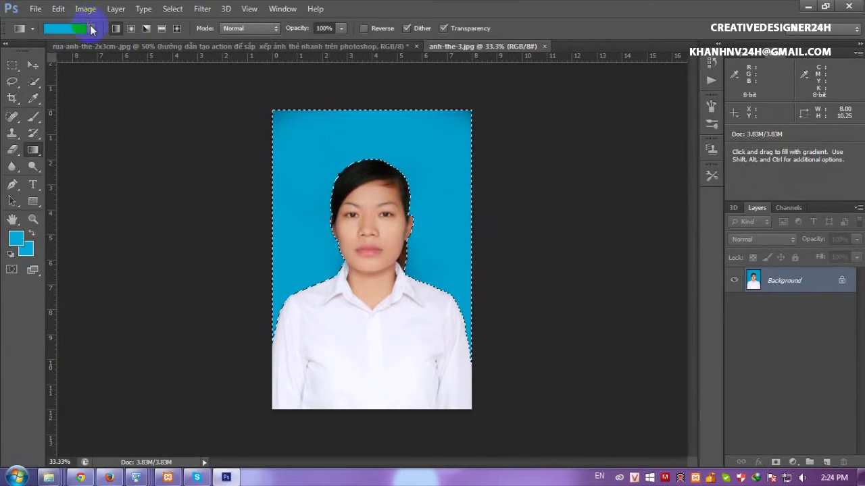
click(90, 28)
click(353, 140)
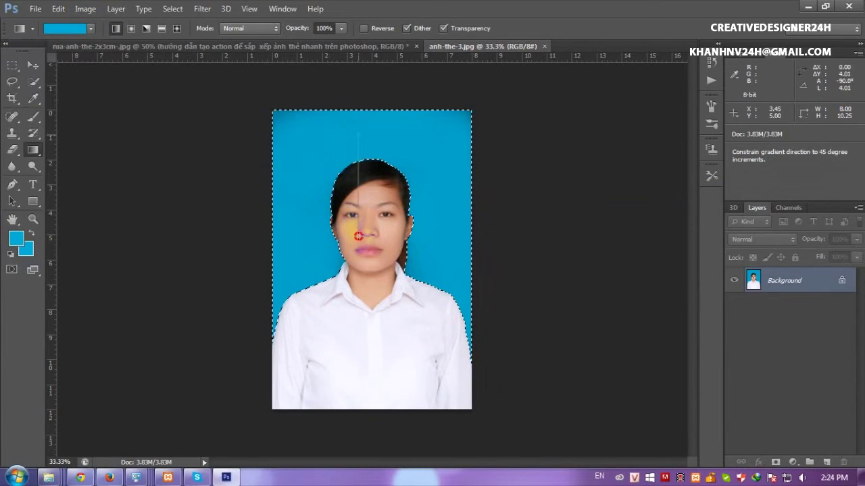
click(372, 139)
key(ctrl+d)
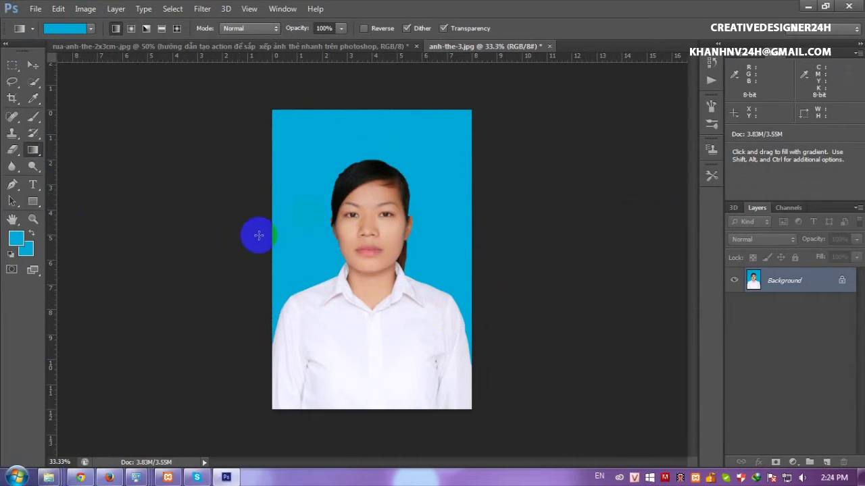
- In the crop Size & Resolution dialog, set centimetres, height 3 and resolution 240 ppi
key(c)
click(120, 29)
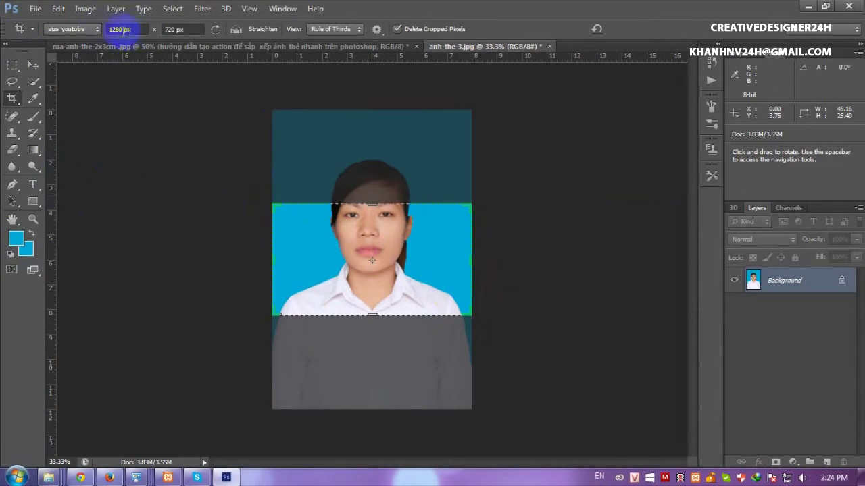
click(74, 29)
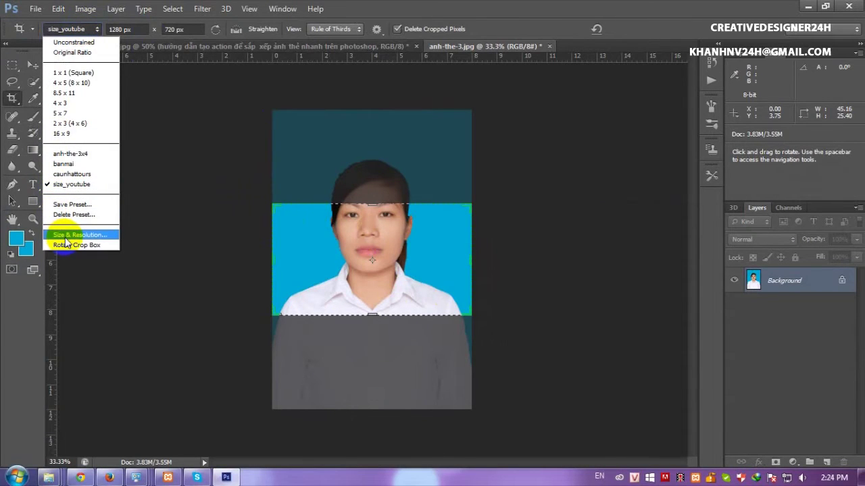
click(67, 235)
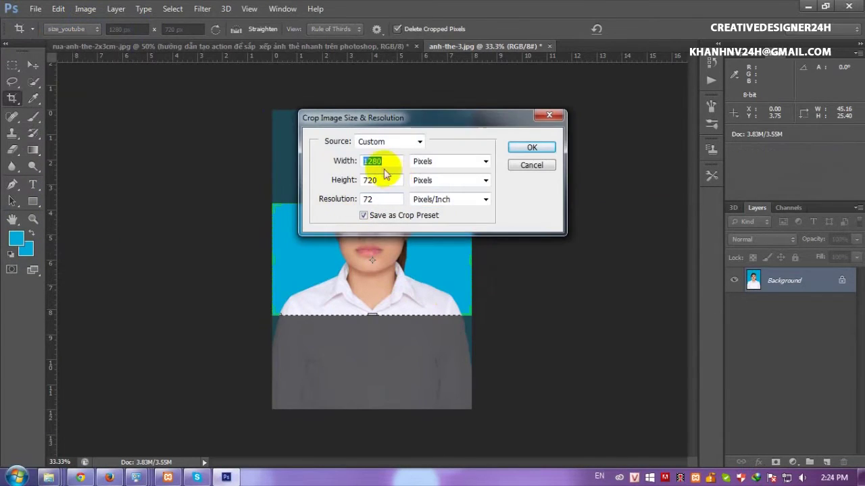
click(420, 162)
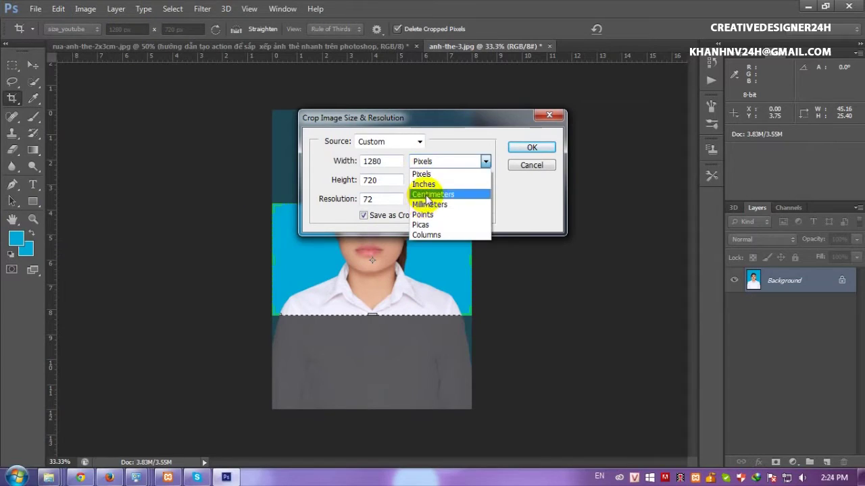
click(446, 190)
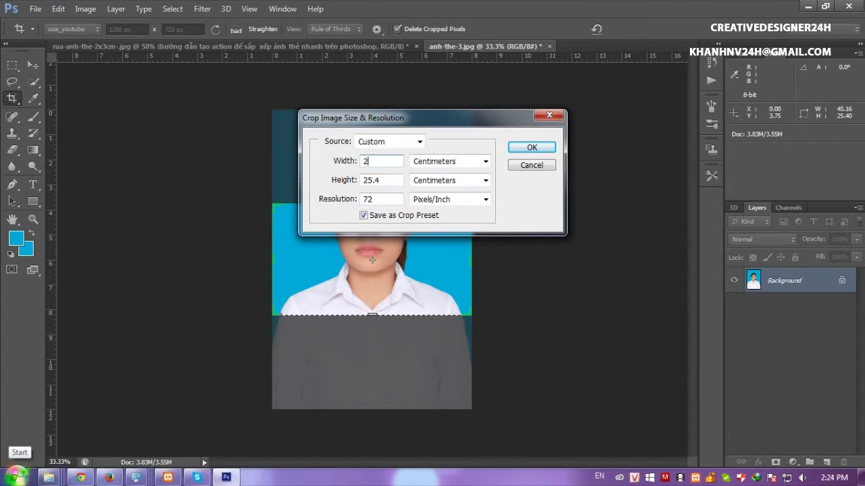
text(2)
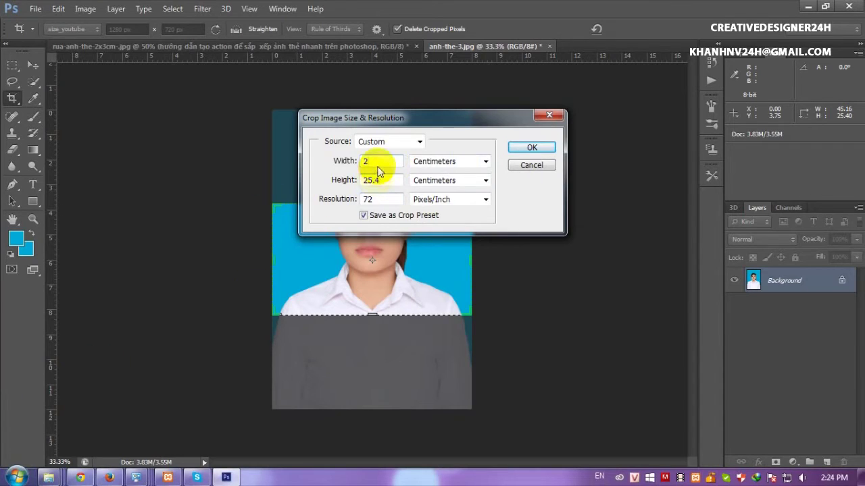
double_click(377, 180)
text(3)
click(377, 201)
double_click(376, 200)
text(4)
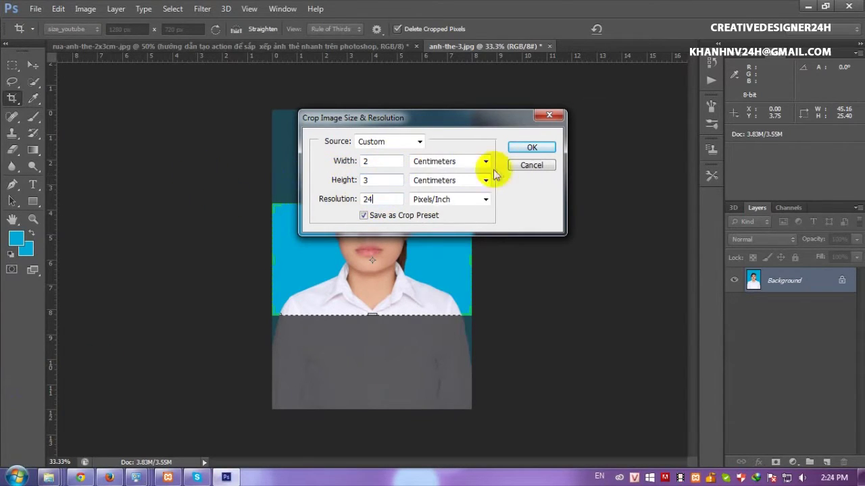
text(0)
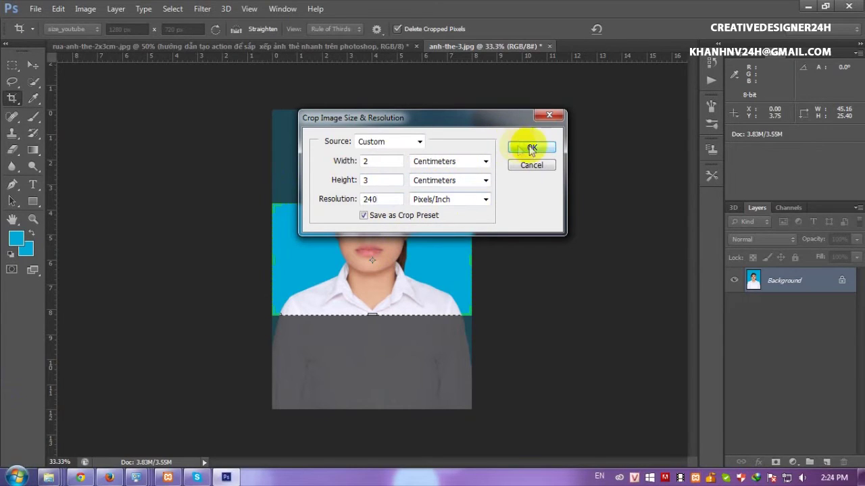
- Confirm the 2 × 3 cm, 240 ppi size and save it as a crop preset
click(369, 142)
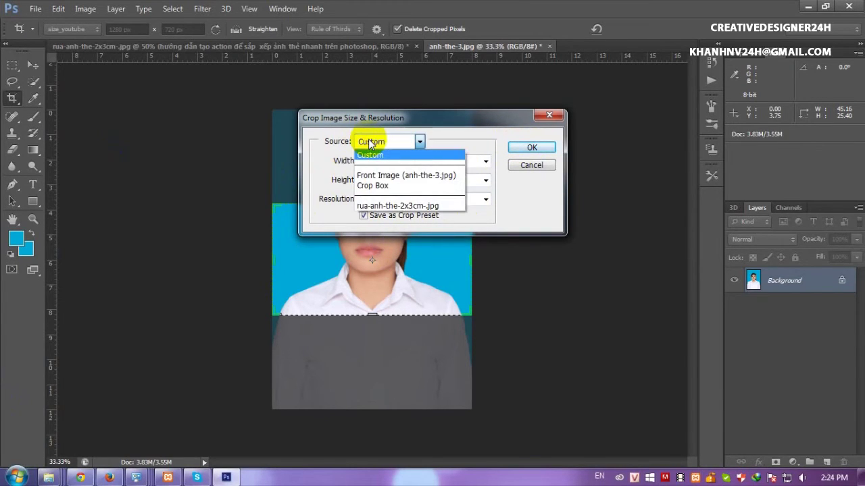
click(369, 154)
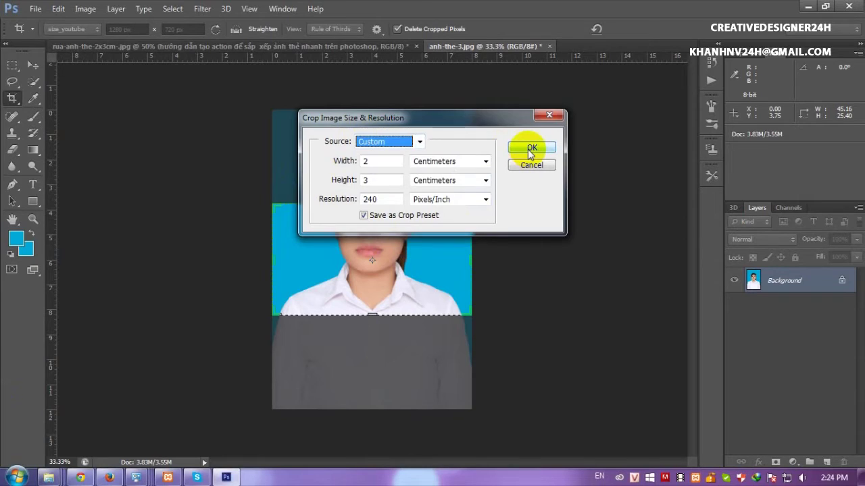
click(531, 150)
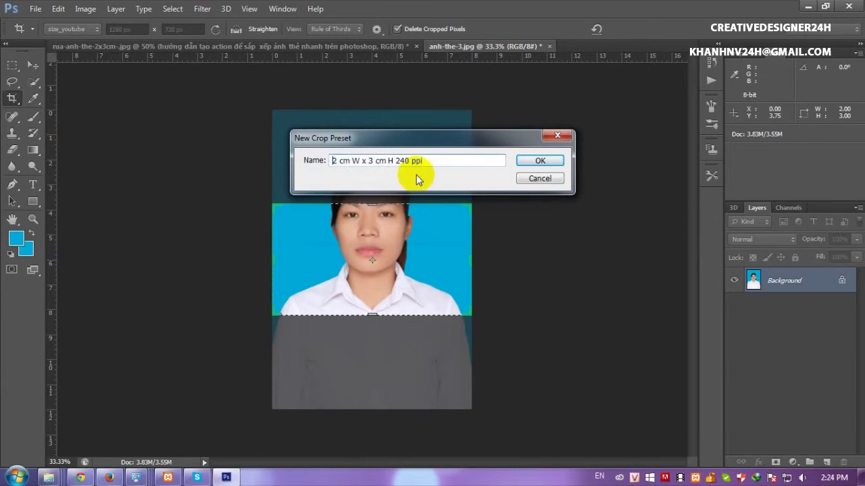
text(size anh-the-2x3cm)
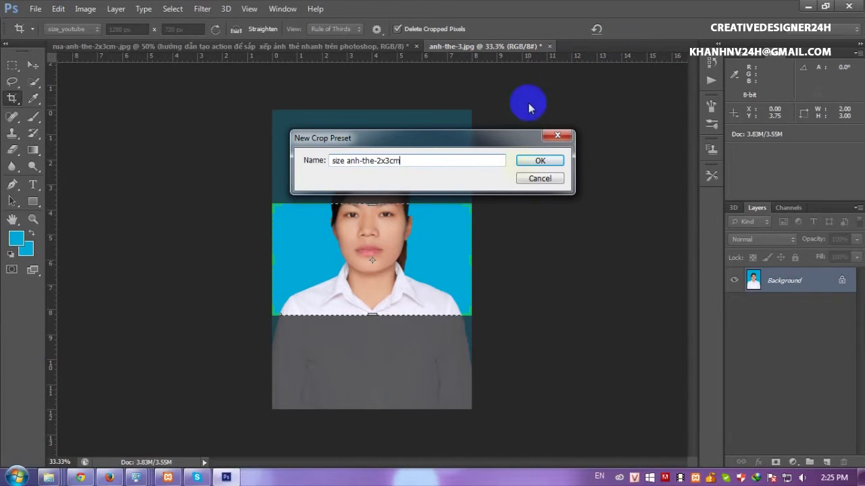
click(528, 160)
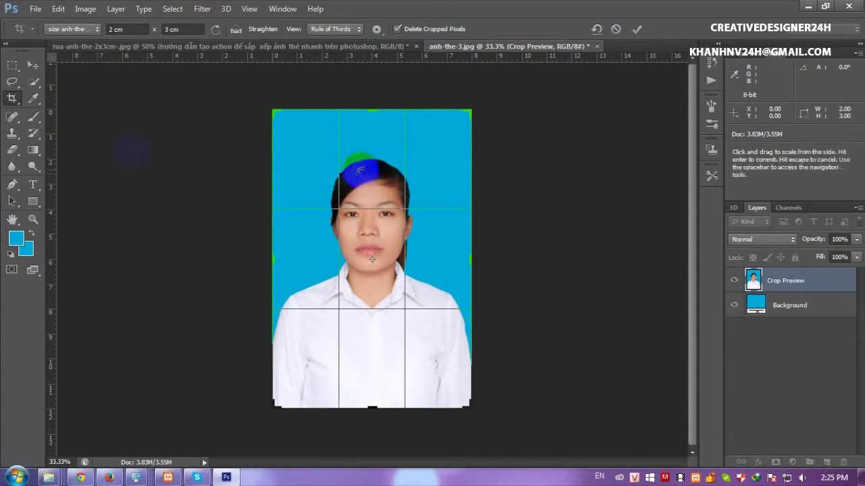
- Frame the crop box on the woman's head and shoulders and apply the crop
drag(273, 111, 287, 135)
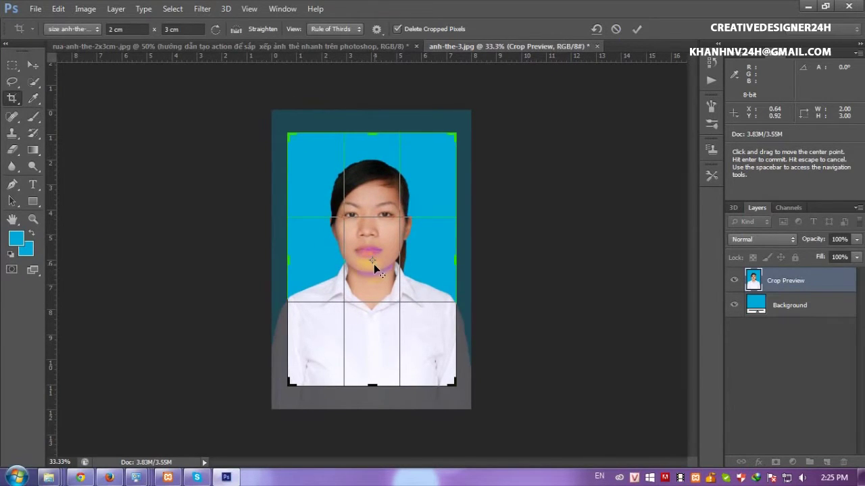
drag(377, 269, 374, 249)
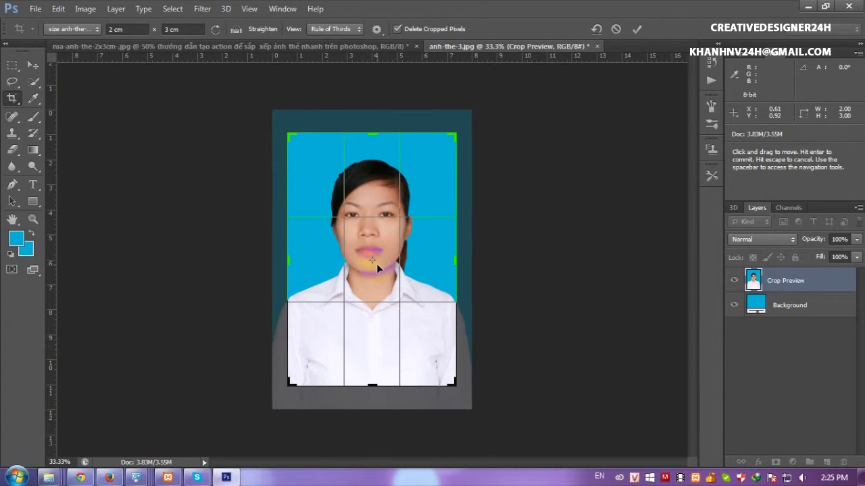
drag(375, 275, 377, 269)
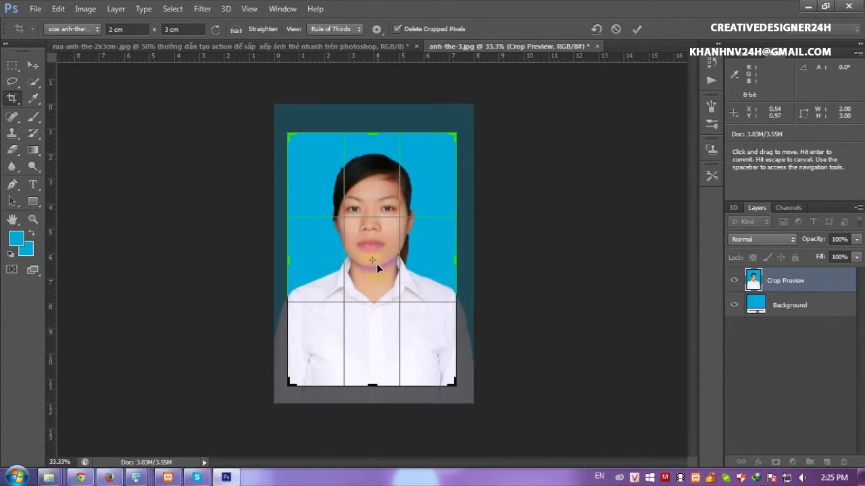
key(Return)
click(498, 251)
click(34, 65)
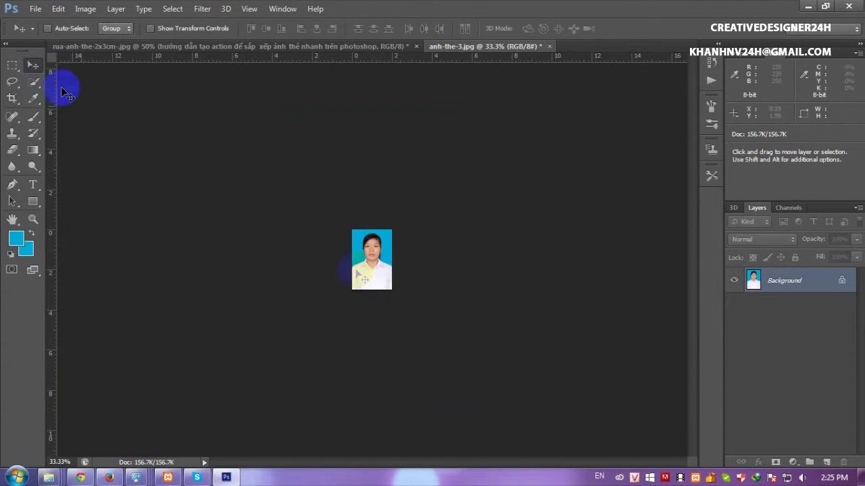
- Show the Actions panel beside the cropped portrait and start a new action, 'Action 1'
key(ctrl+plus)
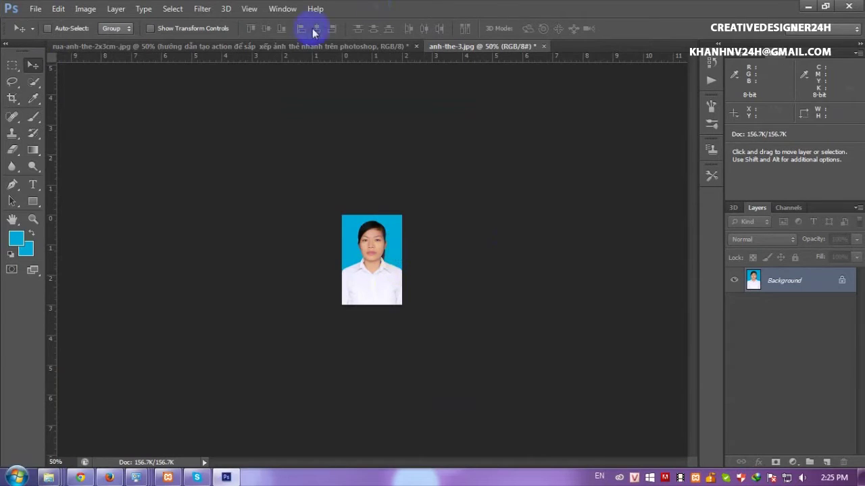
click(289, 8)
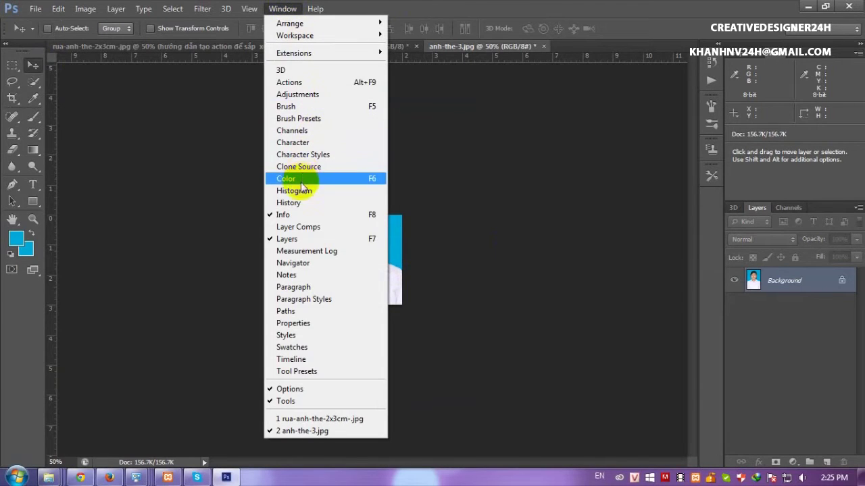
click(289, 82)
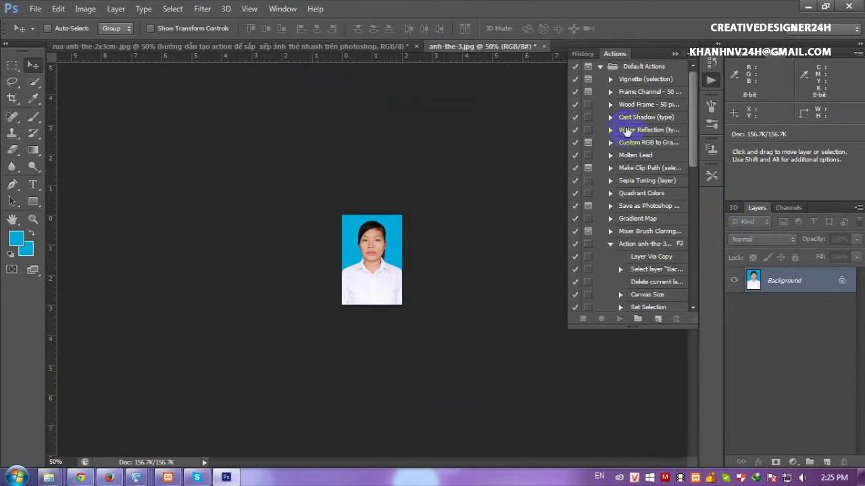
click(656, 321)
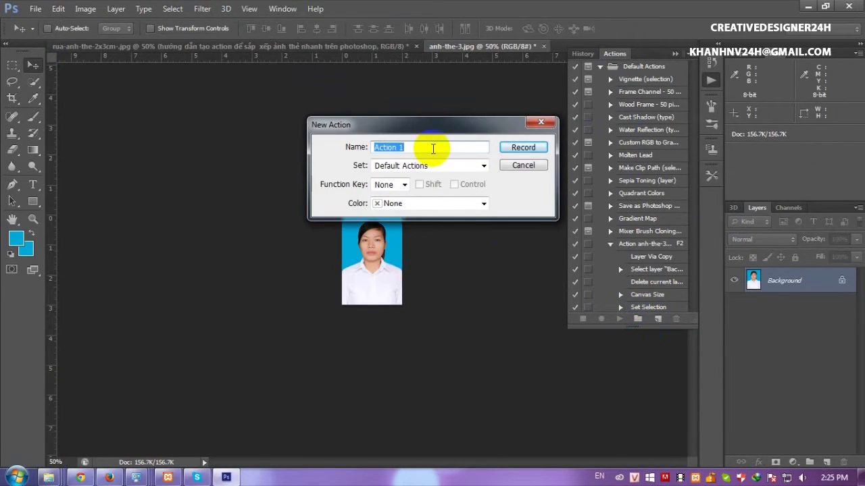
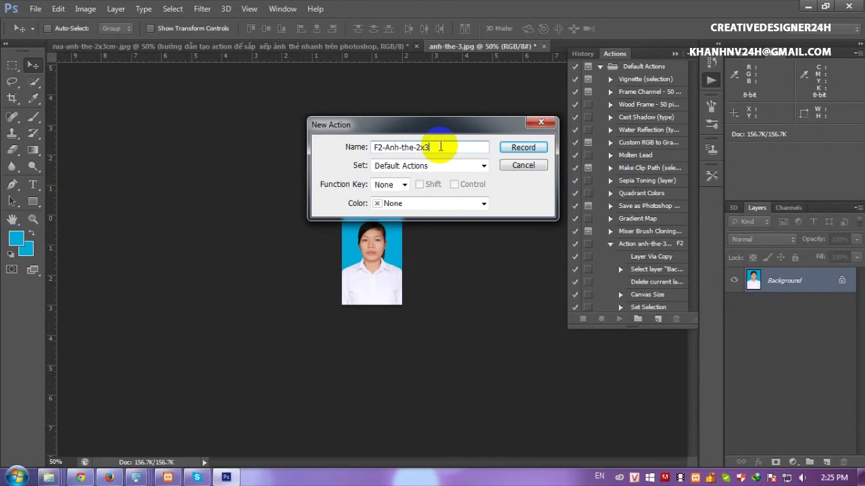
- Create action F2-Anh-the-2x3 in Default Actions with Shift+F2 shortcut, no colour, and start recording
click(412, 167)
click(411, 167)
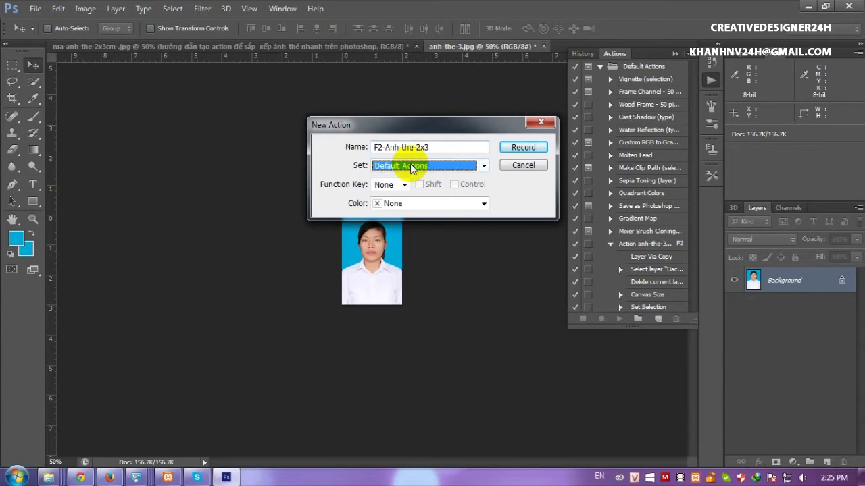
click(403, 185)
click(388, 197)
click(423, 207)
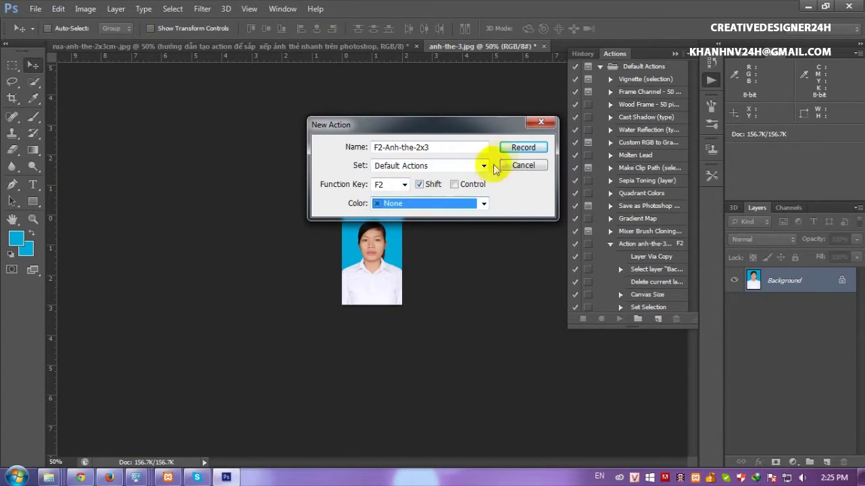
click(517, 147)
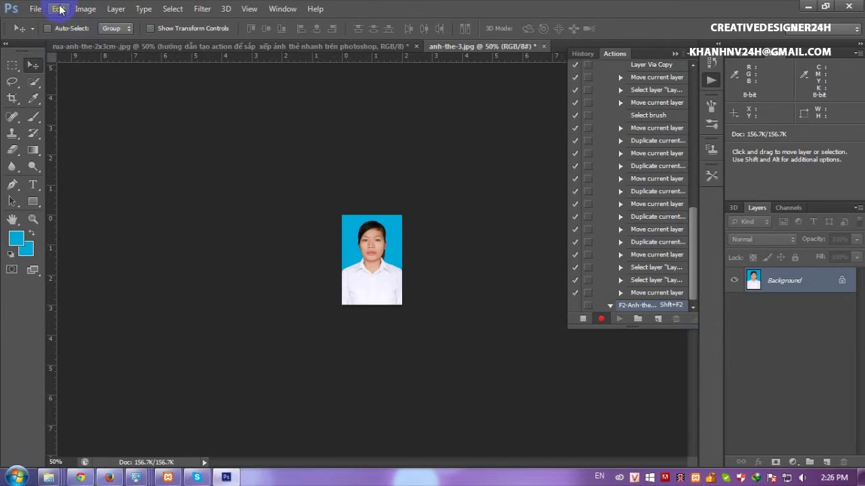
- In Canvas Size, switch units to millimetres and enter the 279 × 210 size
click(112, 9)
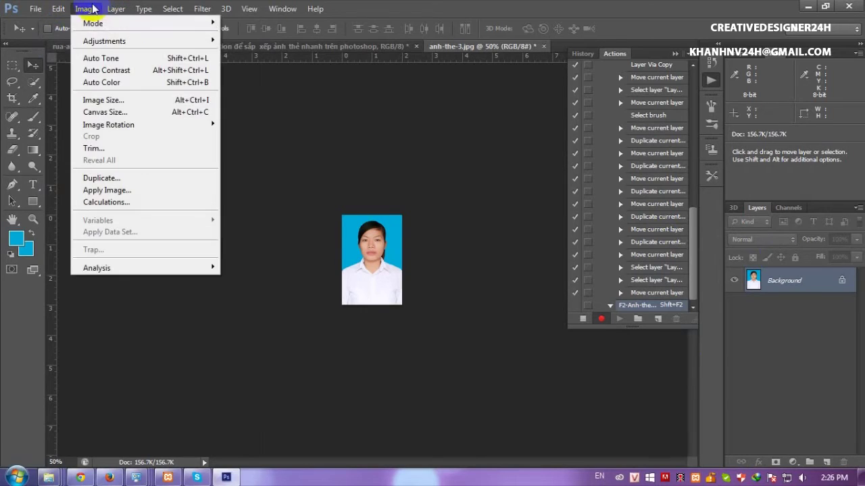
mouse_move(85, 9)
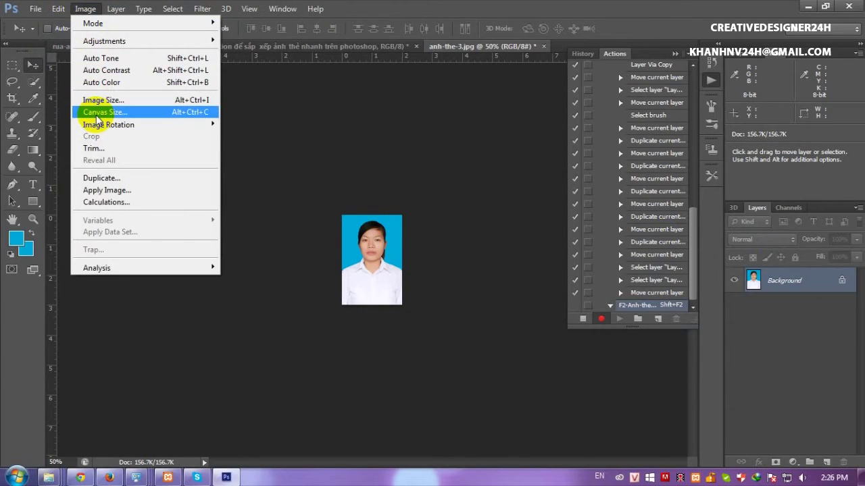
click(98, 115)
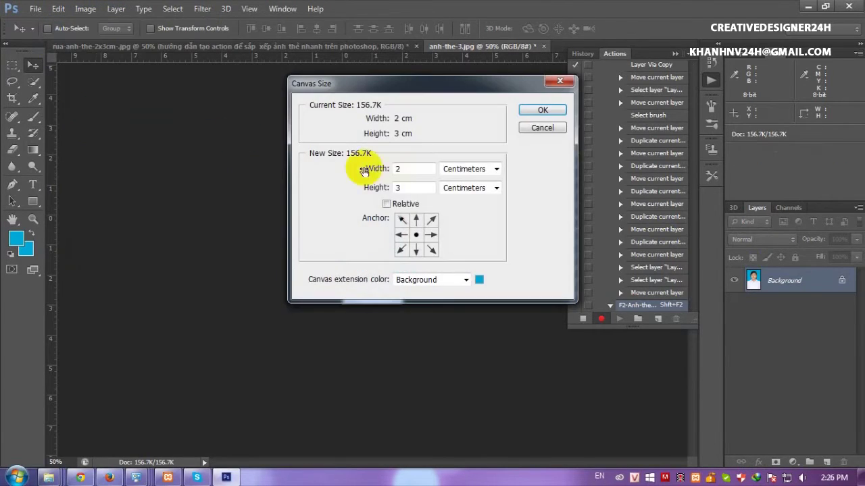
click(476, 174)
click(456, 221)
double_click(406, 168)
text(79)
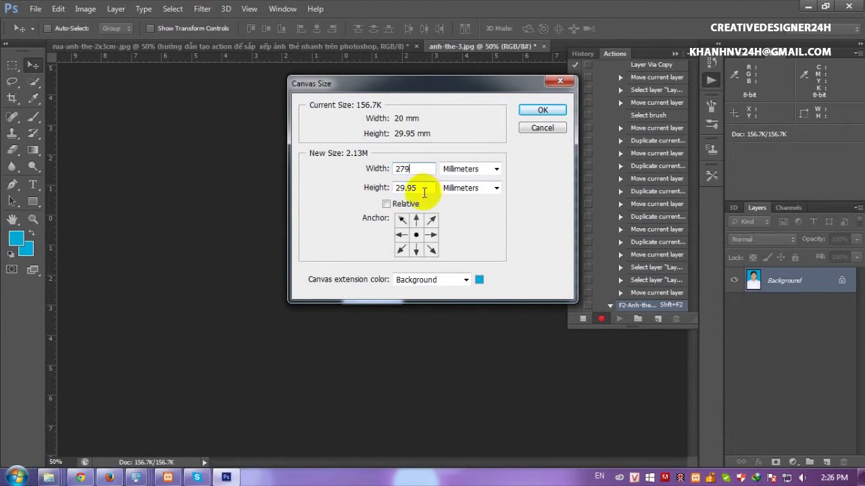
double_click(423, 192)
text(21)
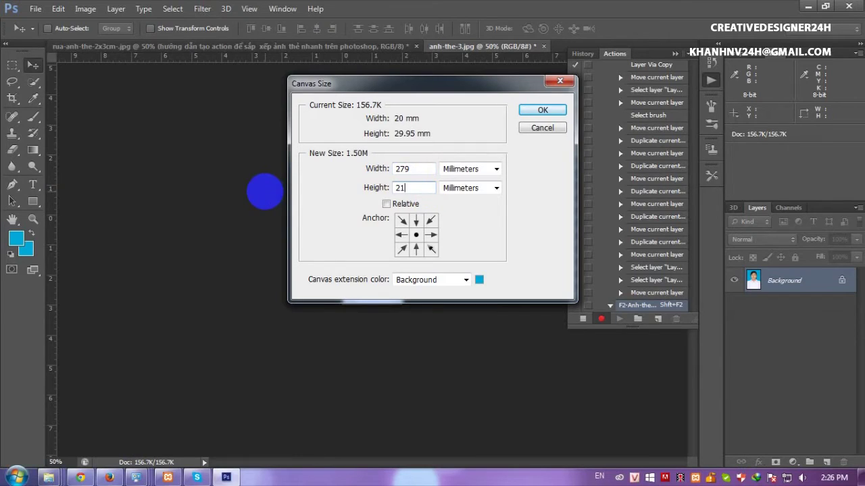
- Uncheck Relative, anchor top-left, pick a custom extension colour, apply, then undo the enlargement
click(386, 204)
click(401, 220)
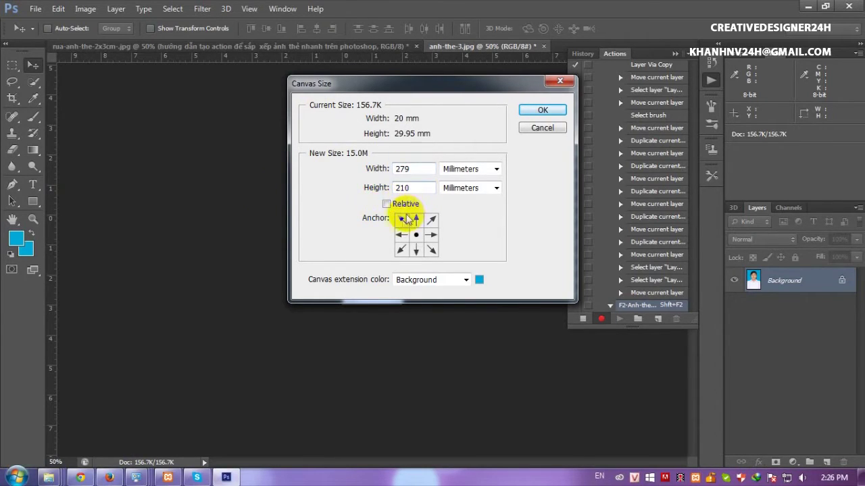
click(409, 280)
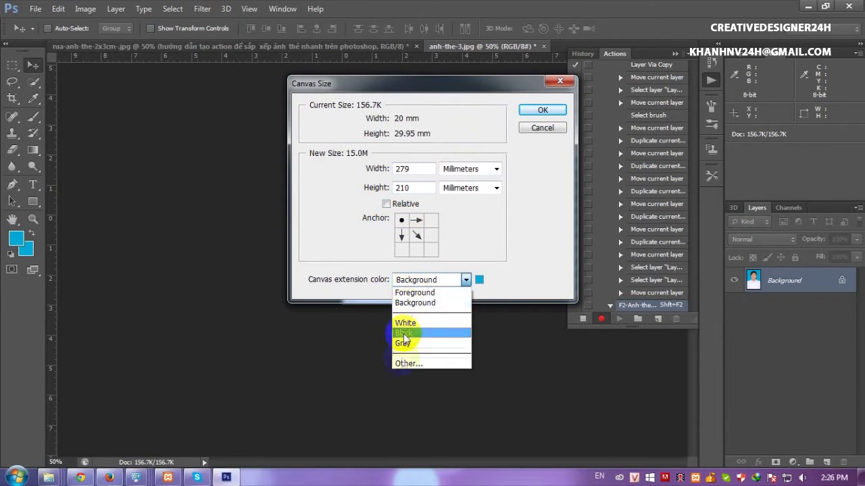
click(415, 293)
click(416, 281)
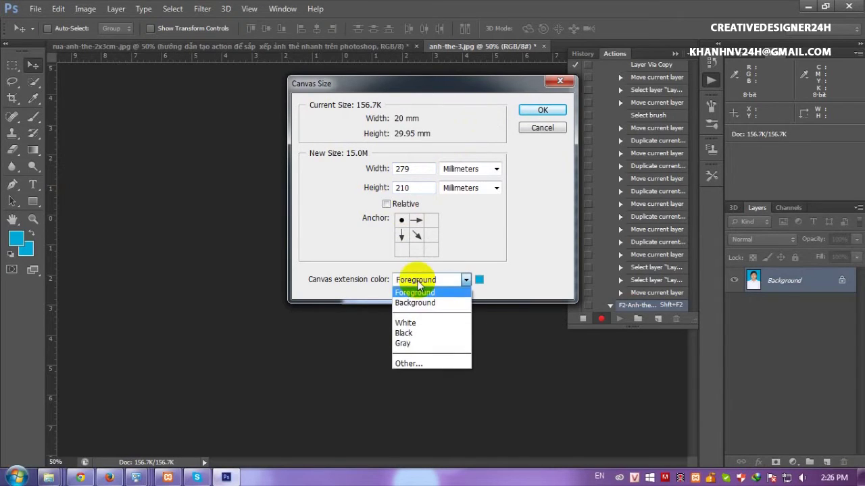
click(402, 364)
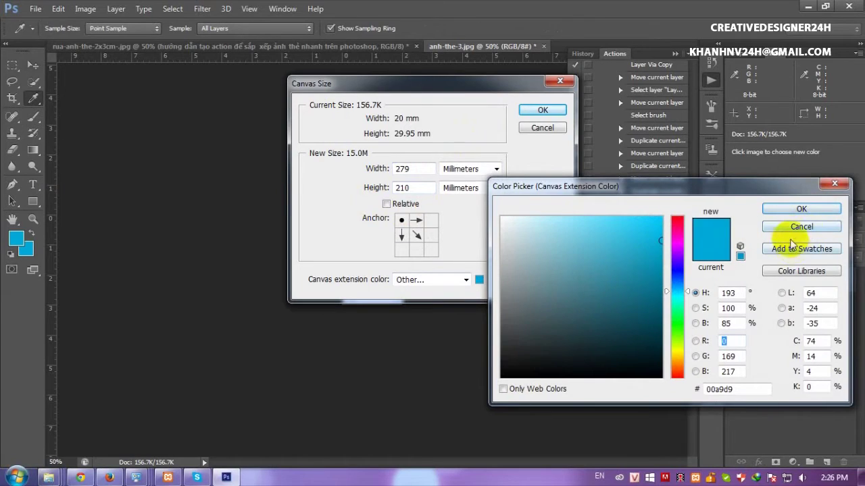
click(784, 231)
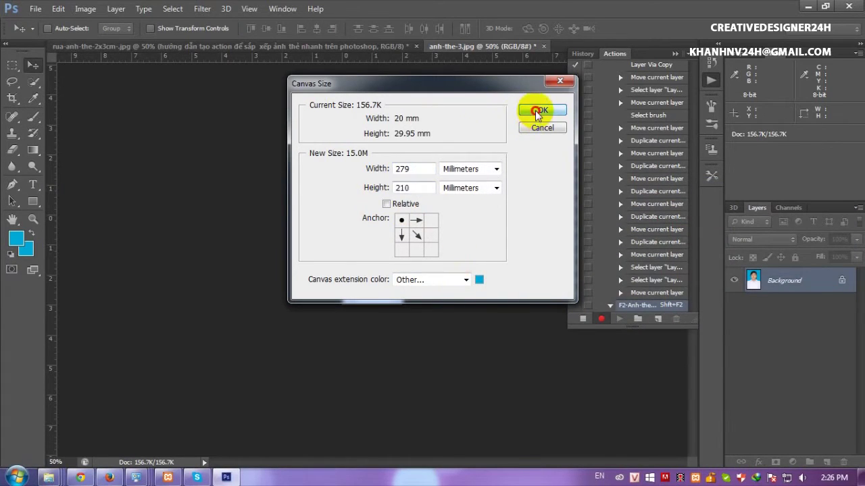
click(537, 111)
key(ctrl+z)
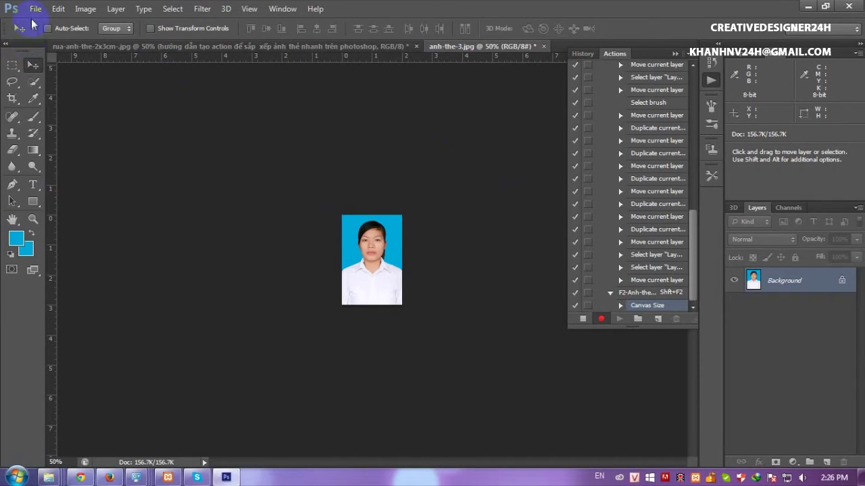
click(85, 9)
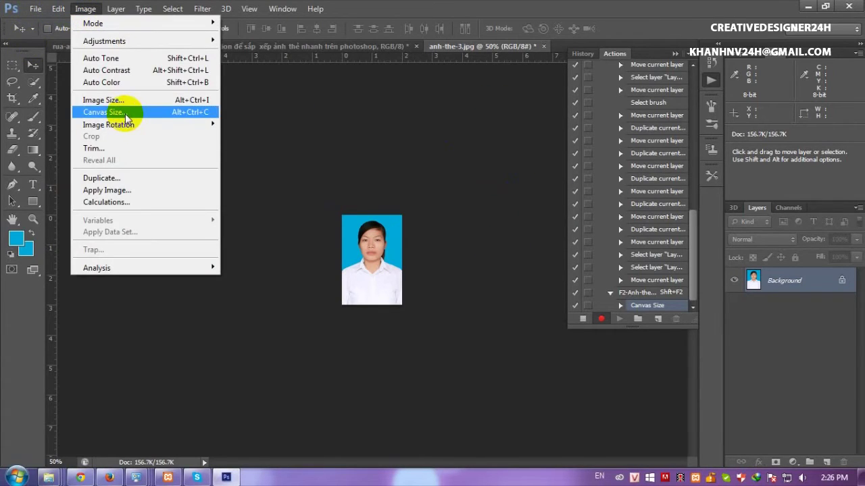
click(126, 113)
click(459, 172)
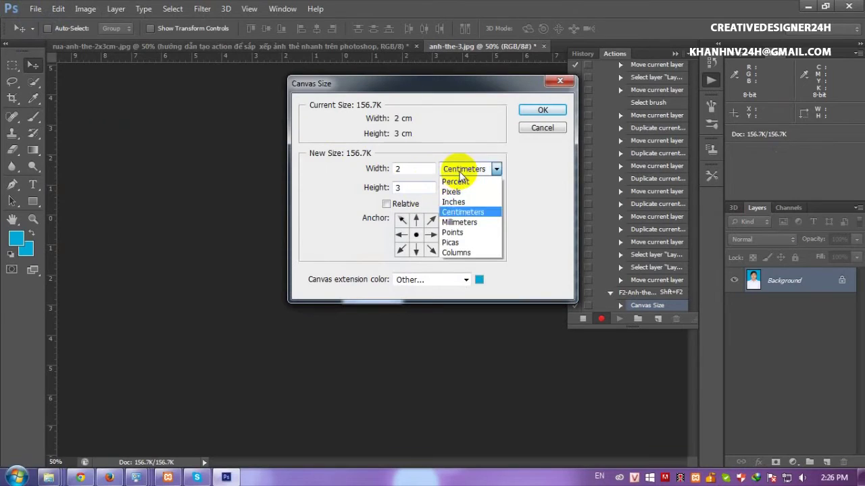
click(460, 223)
text(210)
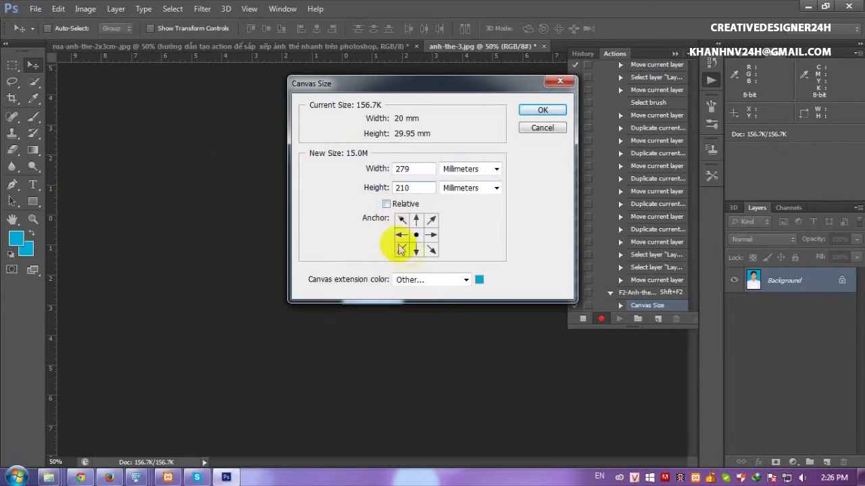
click(402, 219)
click(453, 279)
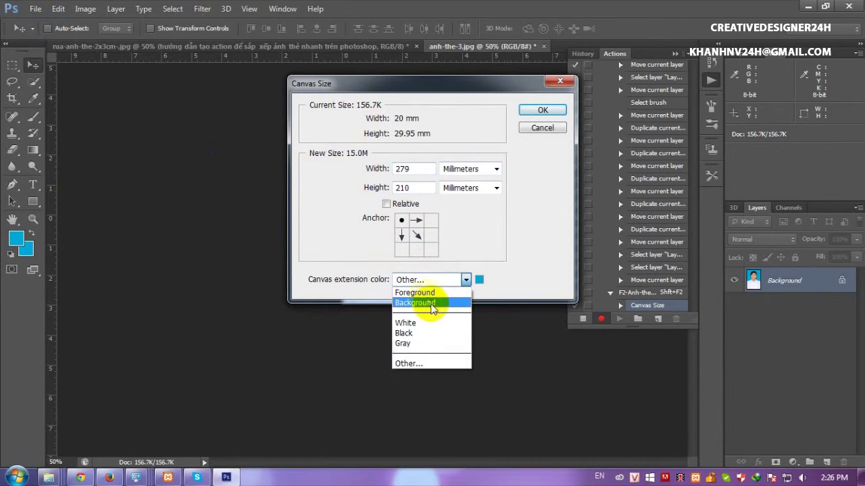
click(425, 293)
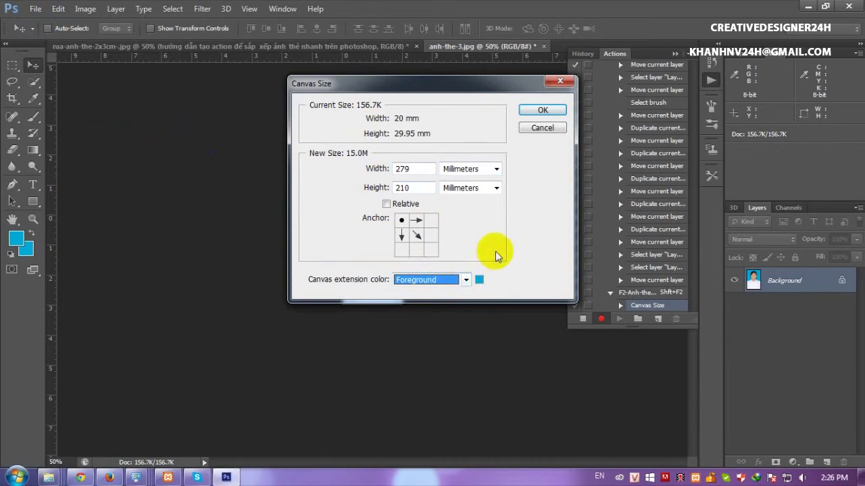
click(529, 131)
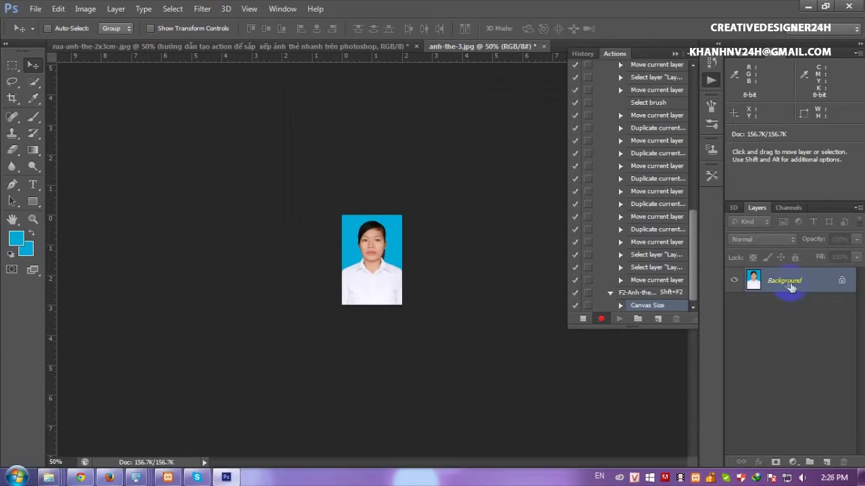
double_click(786, 285)
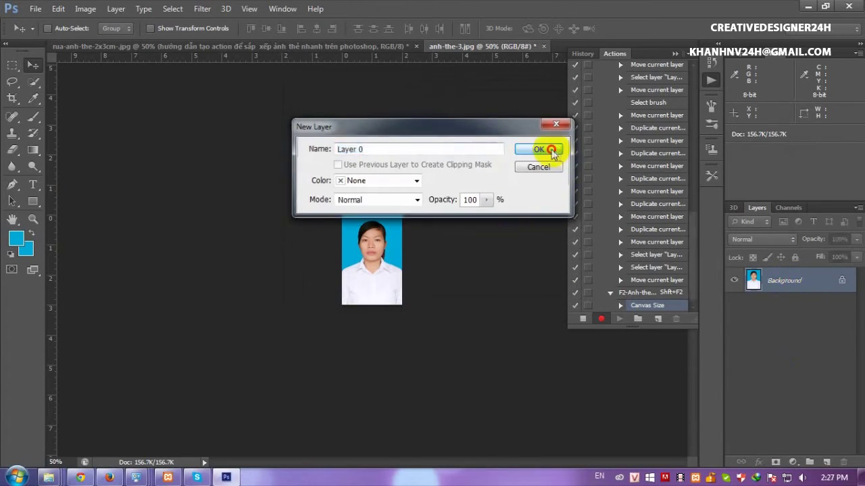
- Convert the background to Layer 0, enlarge the canvas to 279 × 210 mm, then undo it
click(546, 147)
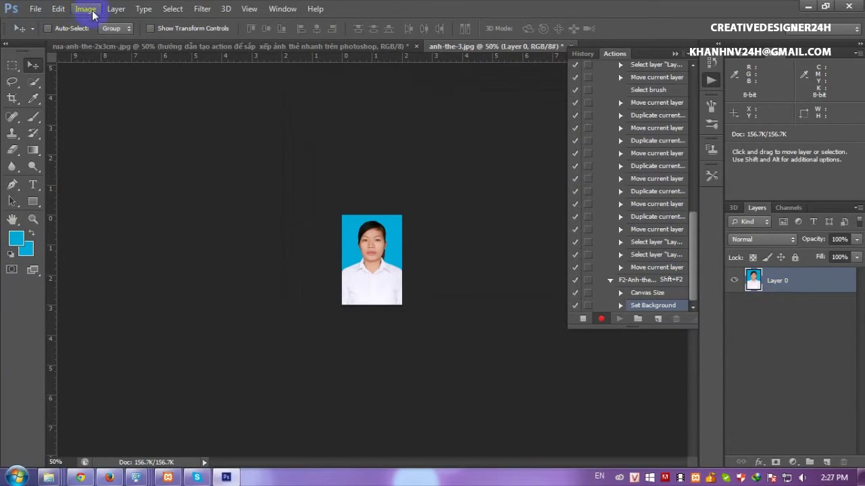
click(90, 10)
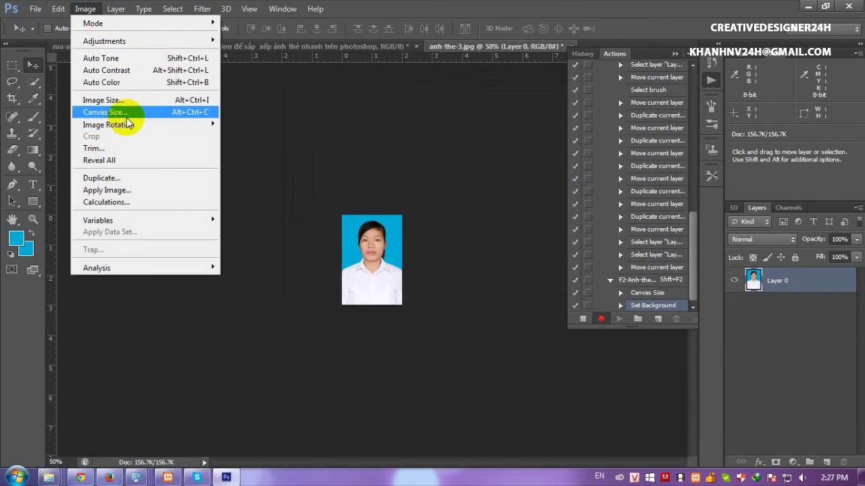
click(115, 112)
click(386, 204)
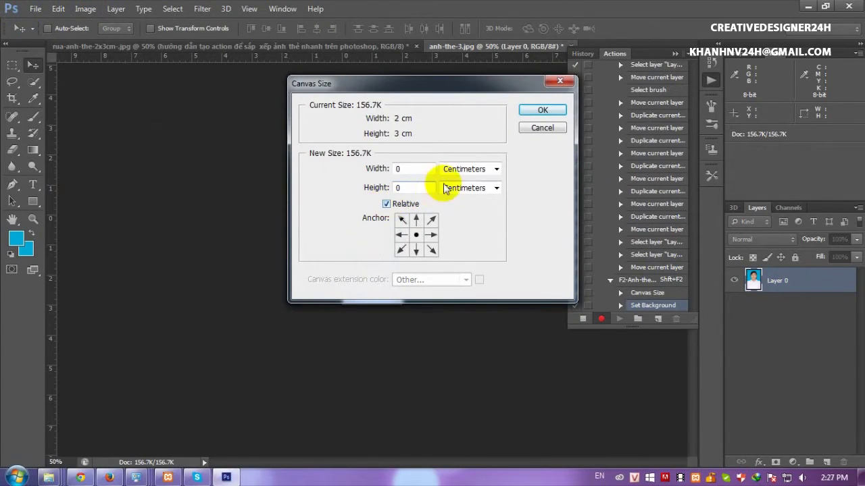
click(386, 204)
click(454, 170)
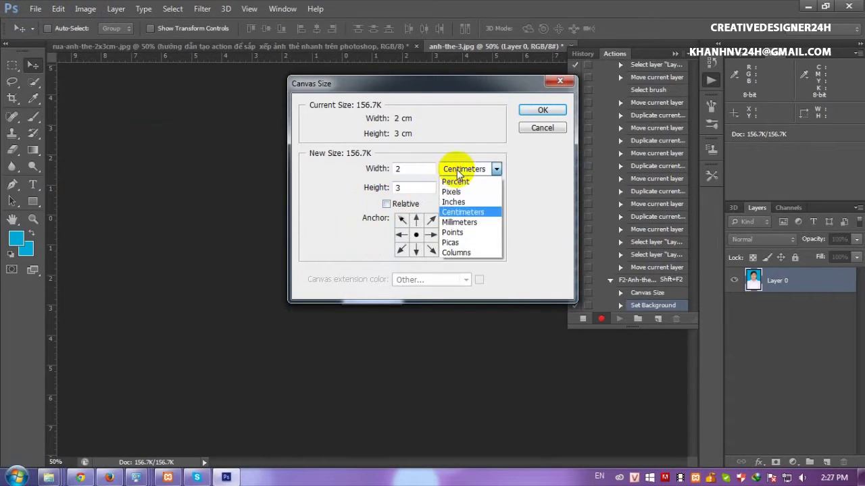
click(457, 222)
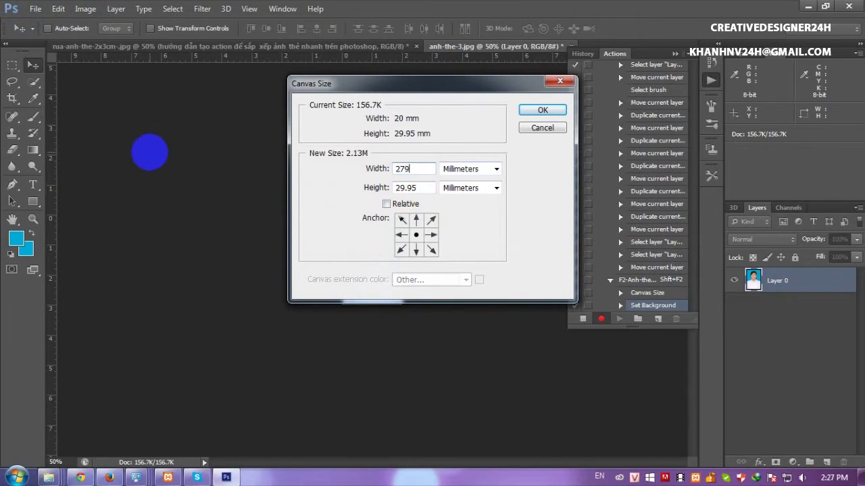
text(210)
click(540, 111)
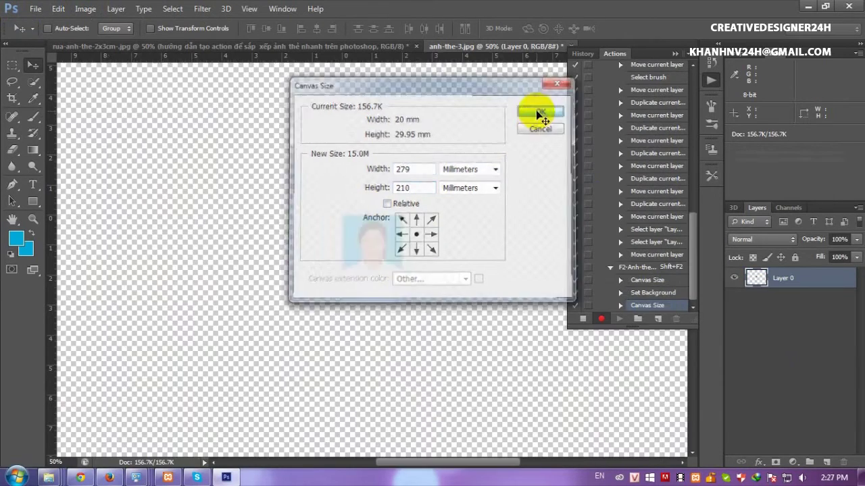
key(ctrl+minus)
key(ctrl+minus)
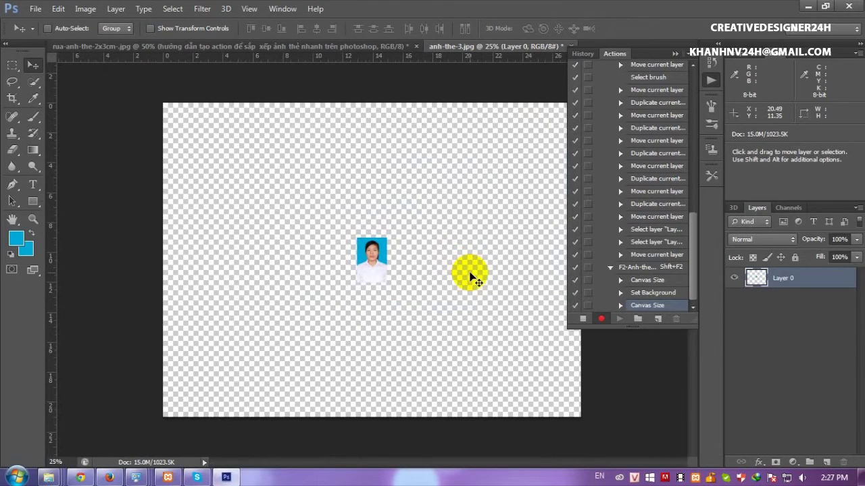
key(ctrl+z)
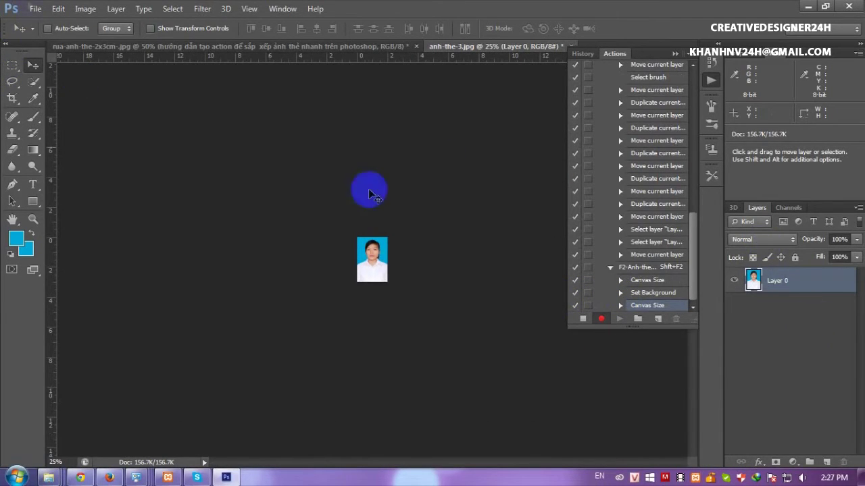
- Reapply the 279 × 210 mm canvas size and select the original photo area
click(81, 9)
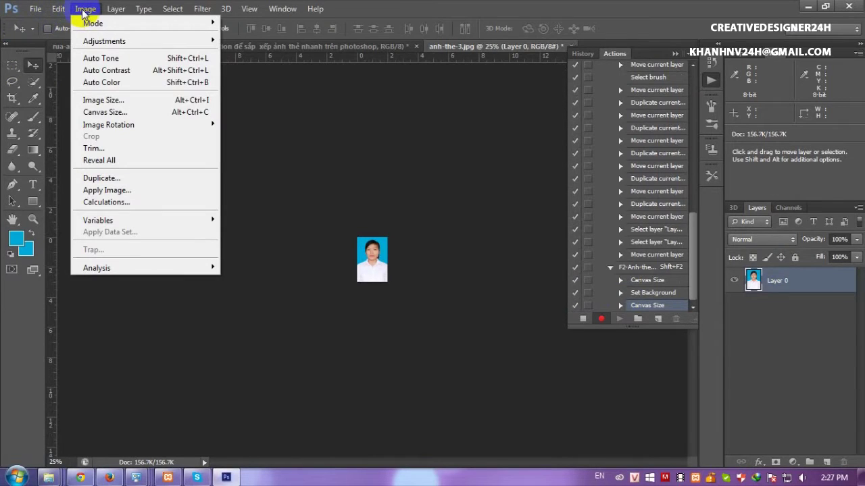
click(123, 114)
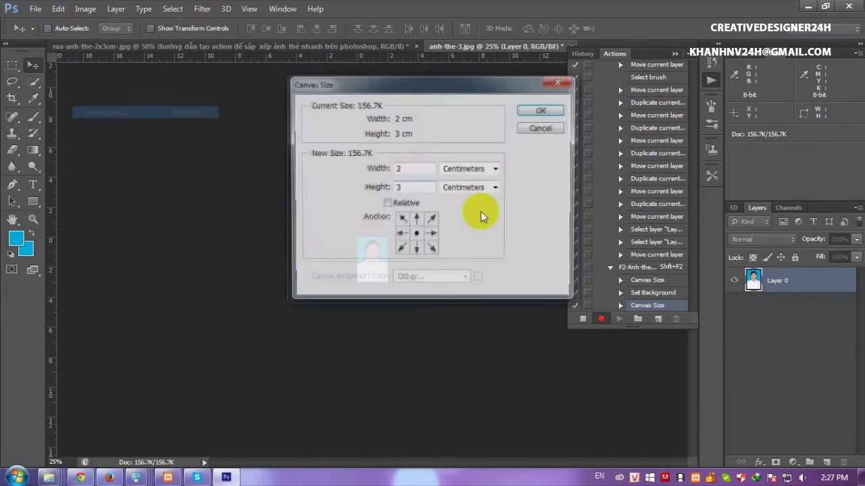
click(473, 172)
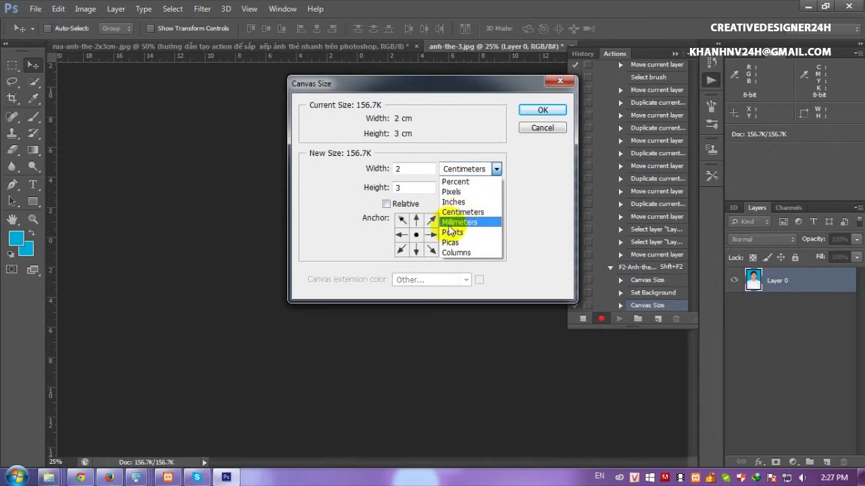
click(449, 223)
text(210)
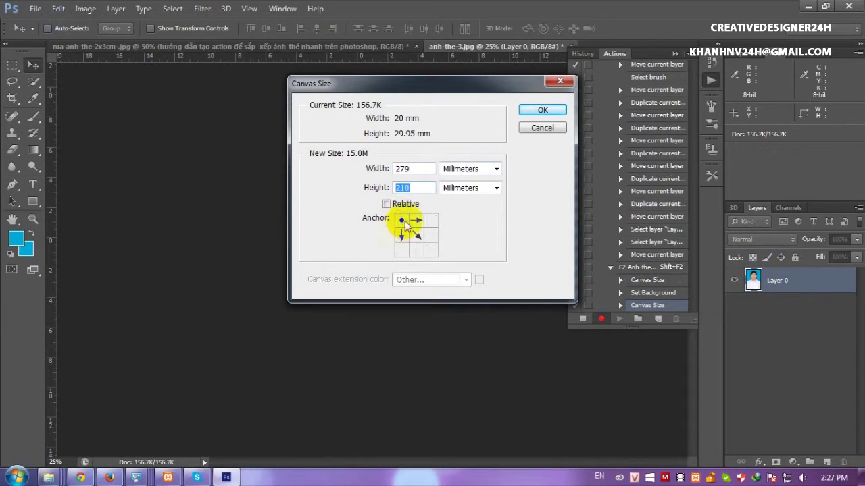
click(543, 110)
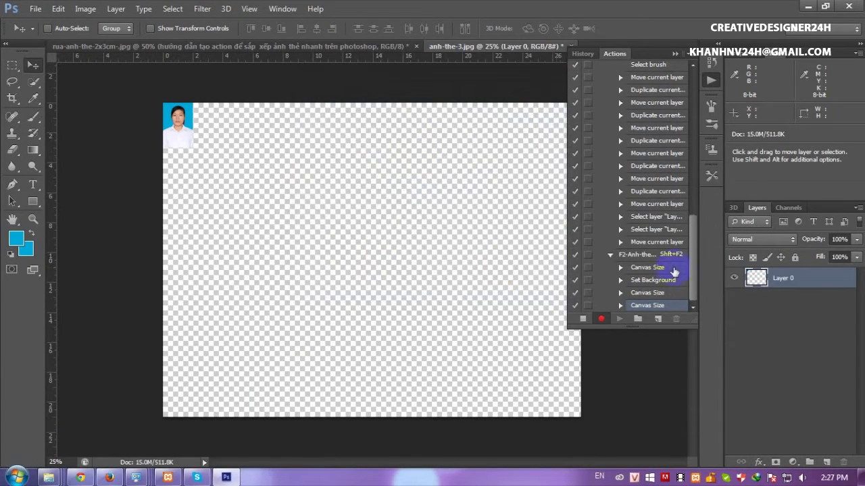
ctrl+click(751, 280)
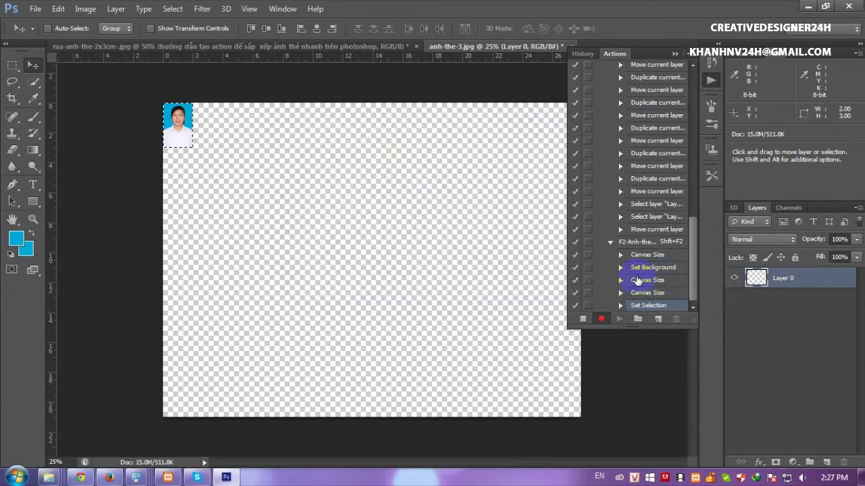
- Discard abandoned text entries and return to the Move tool with the whole sheet in view
key(t)
key(ctrl+d)
click(207, 216)
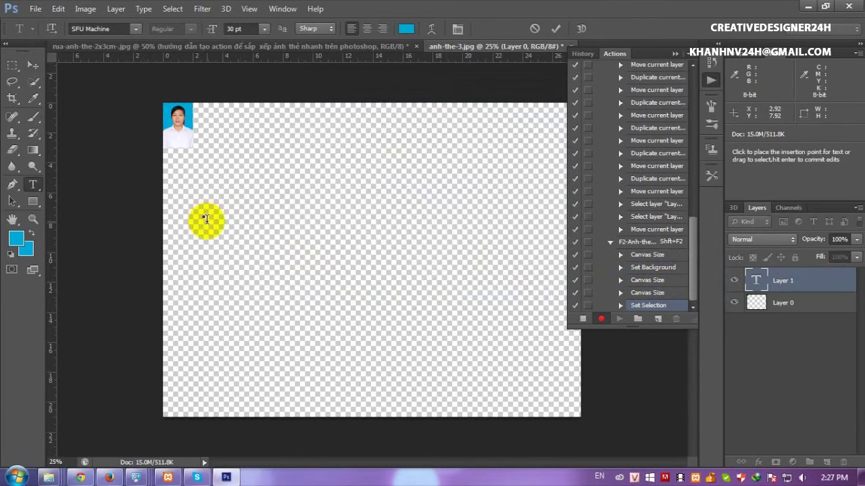
key(Escape)
mouse_move(194, 177)
mouse_down()
mouse_move(496, 374)
mouse_move(563, 398)
mouse_up()
click(755, 325)
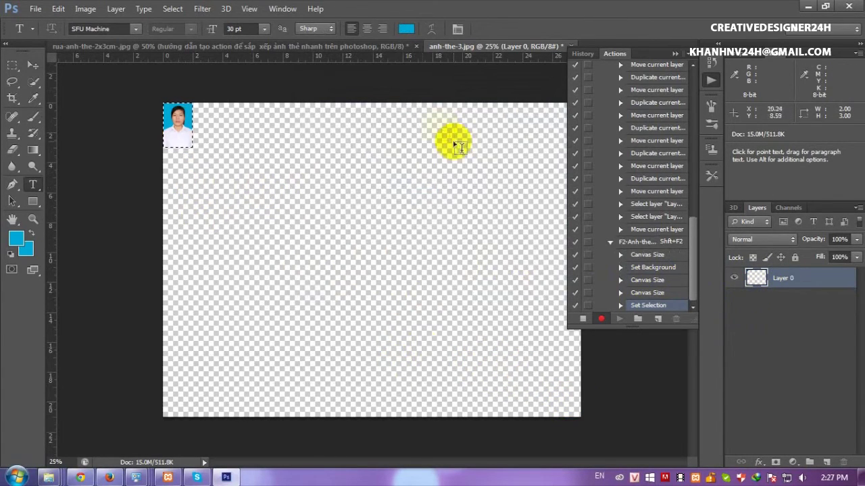
key(v)
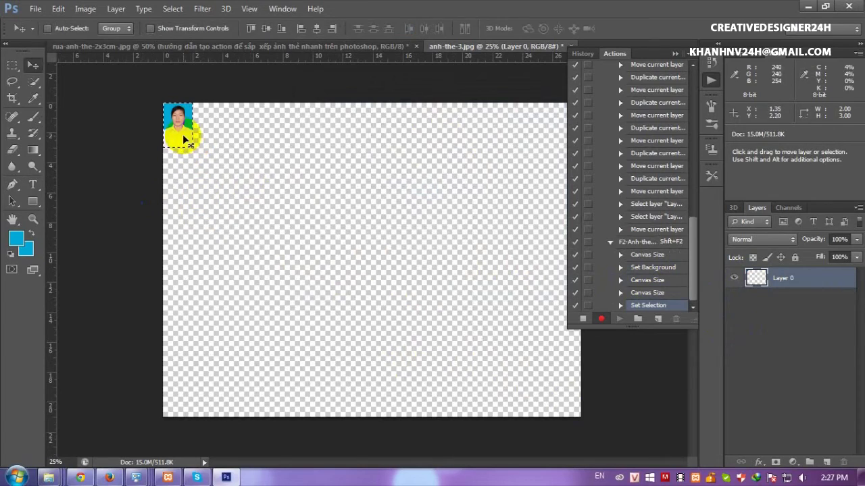
key(ctrl+plus)
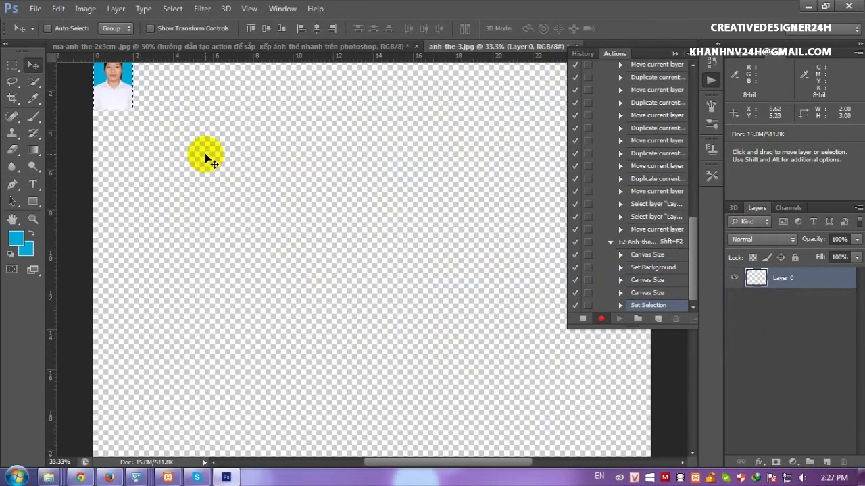
key(ctrl+minus)
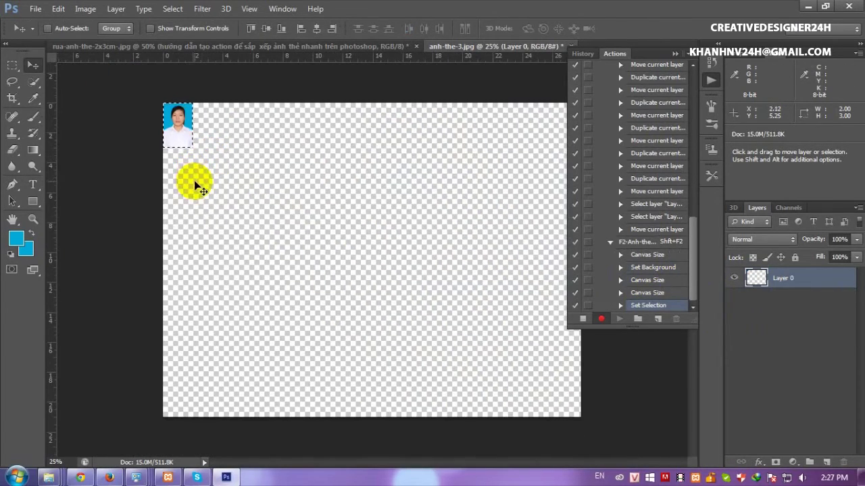
- Copy the photo to a new layer, move it below the original, and copy again
key(ctrl+j)
drag(180, 138, 176, 218)
key(ctrl+j)
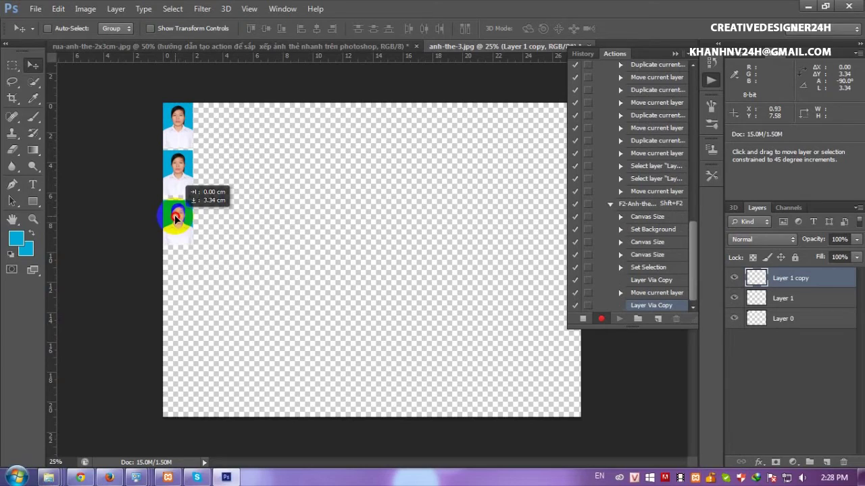
- Stack the third through sixth photo copies downward, each on its own new layer
drag(175, 218, 177, 220)
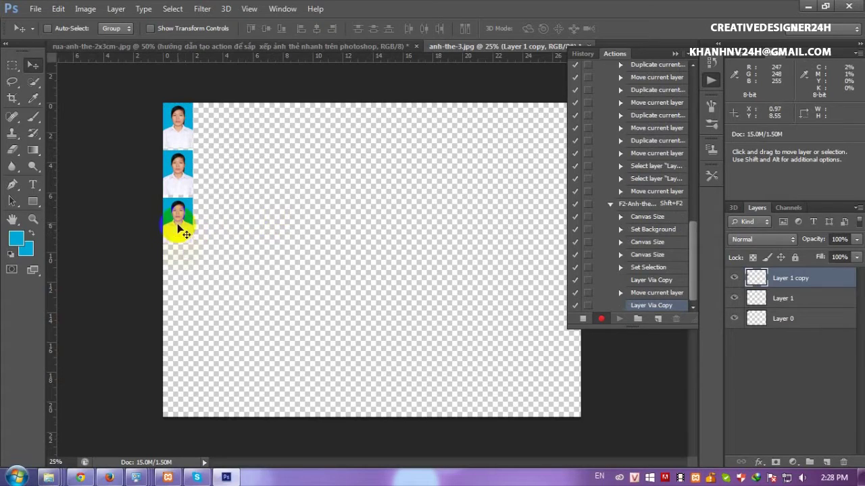
key(ctrl+j)
drag(180, 233, 183, 272)
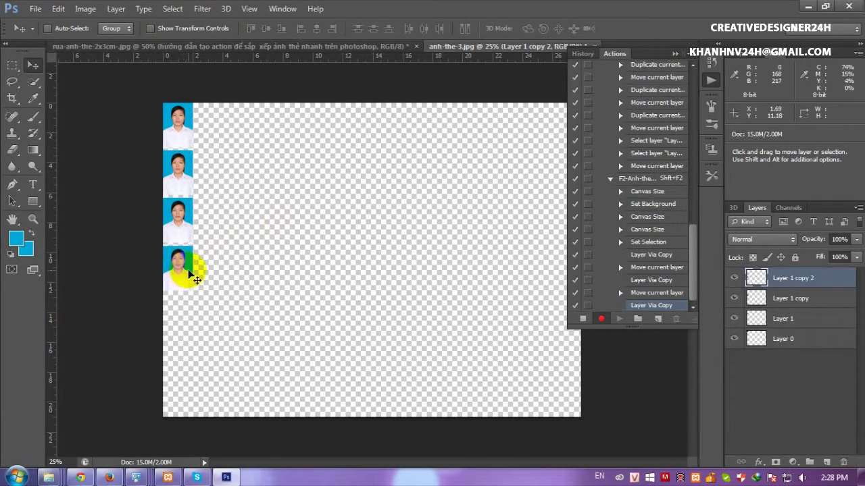
key(ctrl+j)
drag(174, 275, 171, 369)
key(ctrl+j)
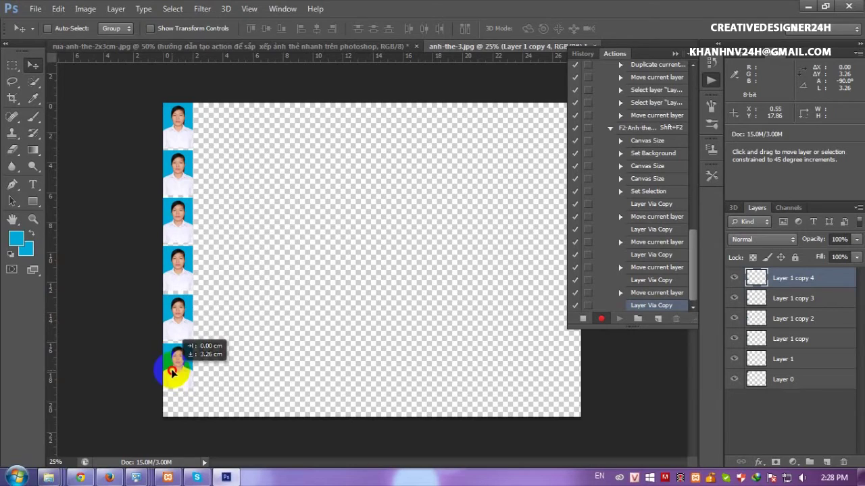
drag(171, 368, 171, 369)
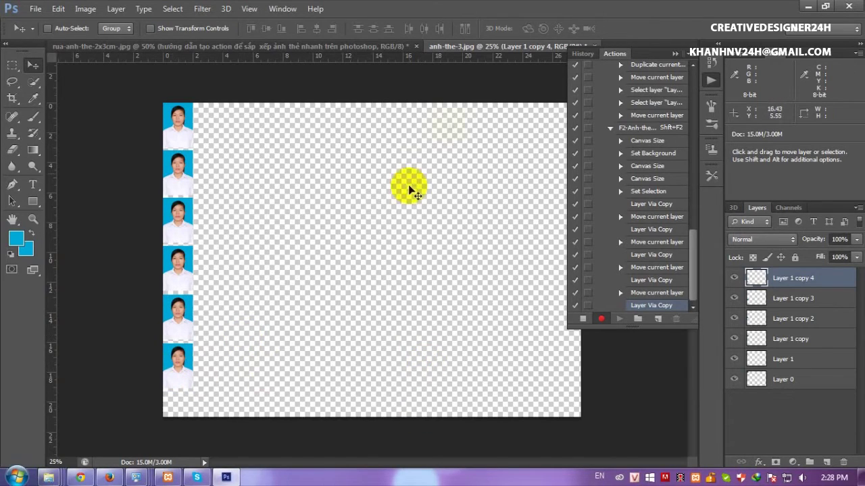
key(shift)
- Select all six photo layers, group them as Group 1, and collapse the group
shift+click(791, 380)
right_click(795, 291)
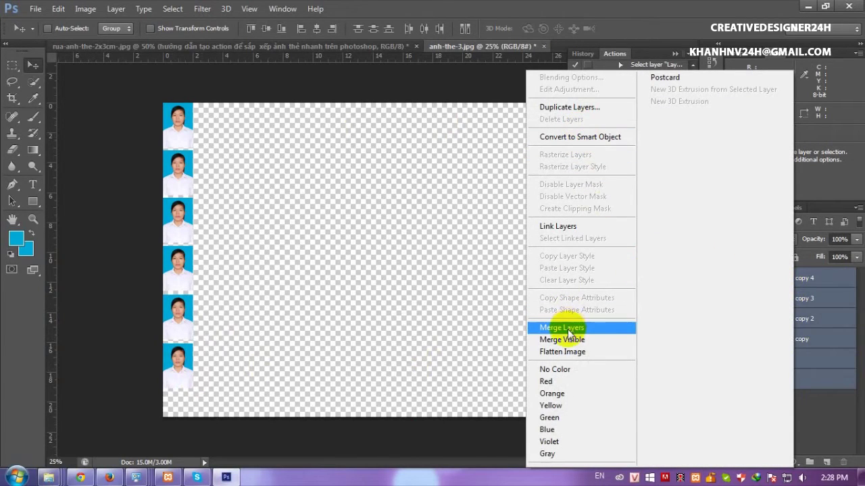
click(821, 292)
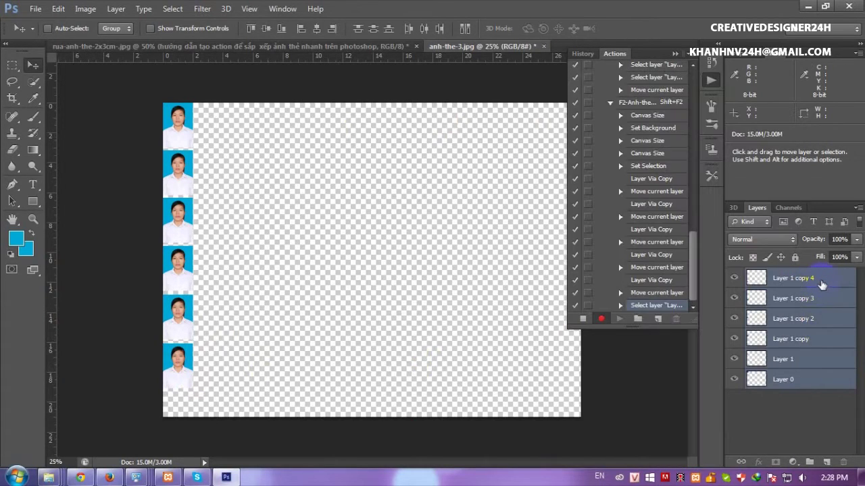
click(809, 462)
click(797, 295)
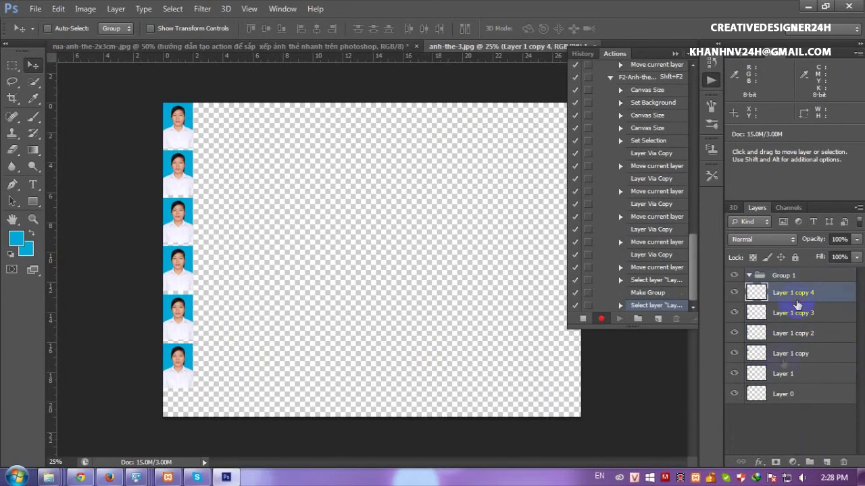
shift+click(785, 394)
drag(763, 292, 749, 276)
- Duplicate Group 1 and place the first copied columns side by side to its right
click(749, 276)
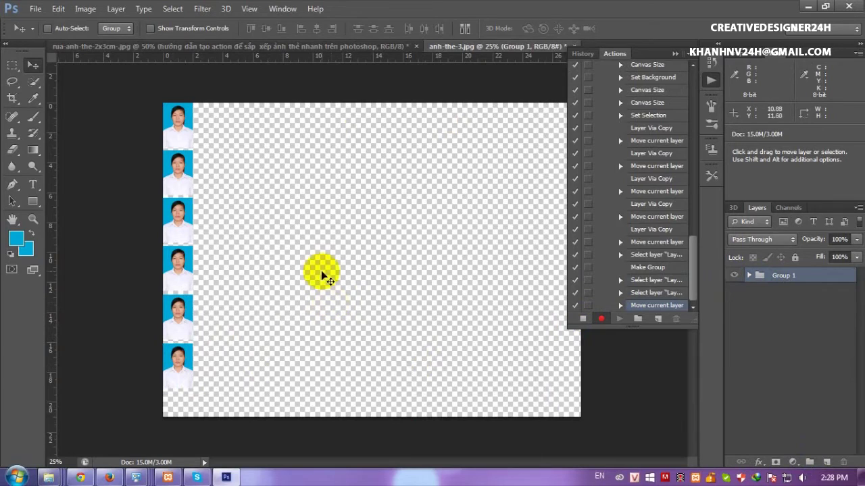
key(ctrl+j)
drag(174, 234, 206, 225)
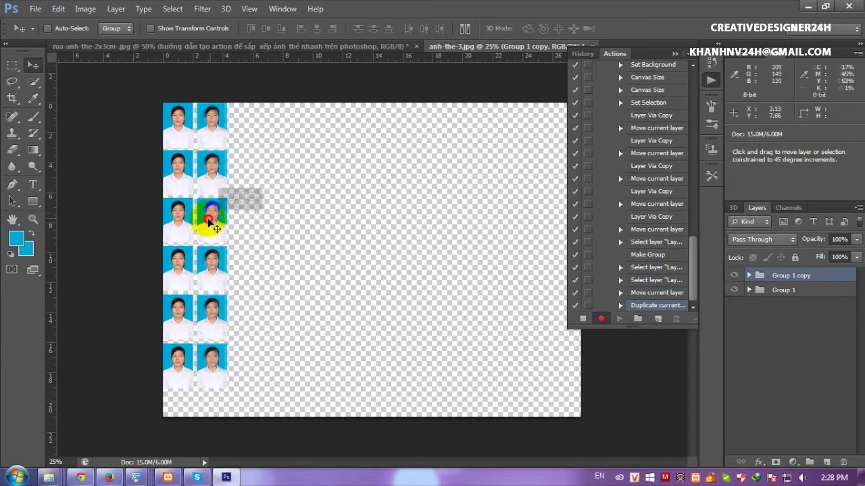
key(ctrl+z)
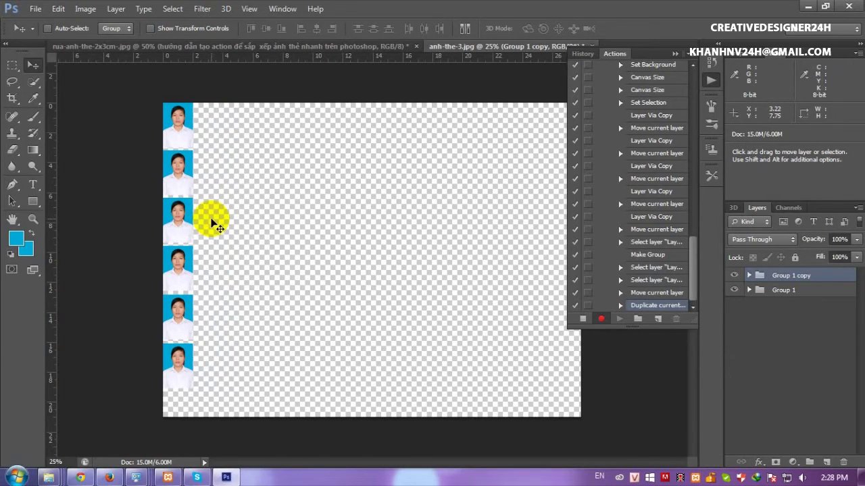
drag(205, 228, 204, 226)
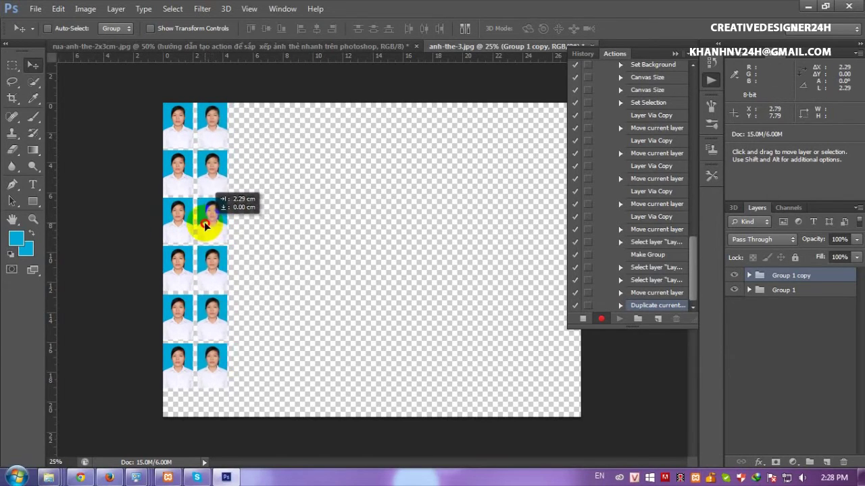
drag(207, 237, 306, 231)
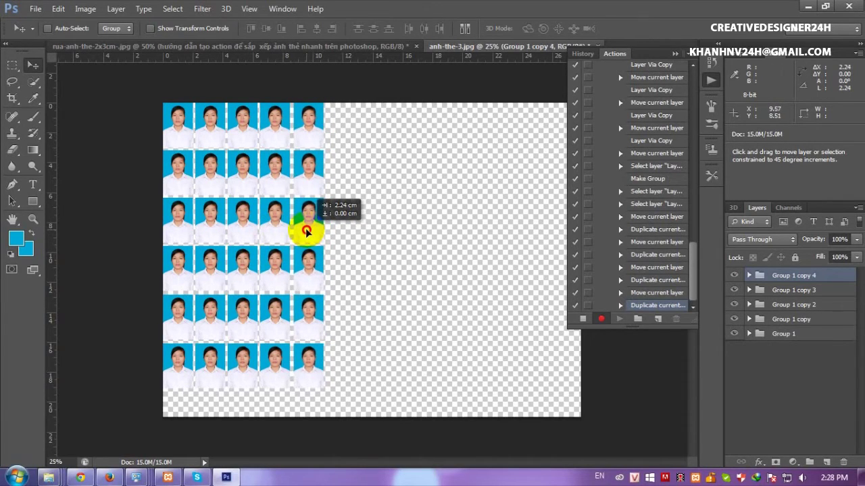
drag(306, 231, 342, 268)
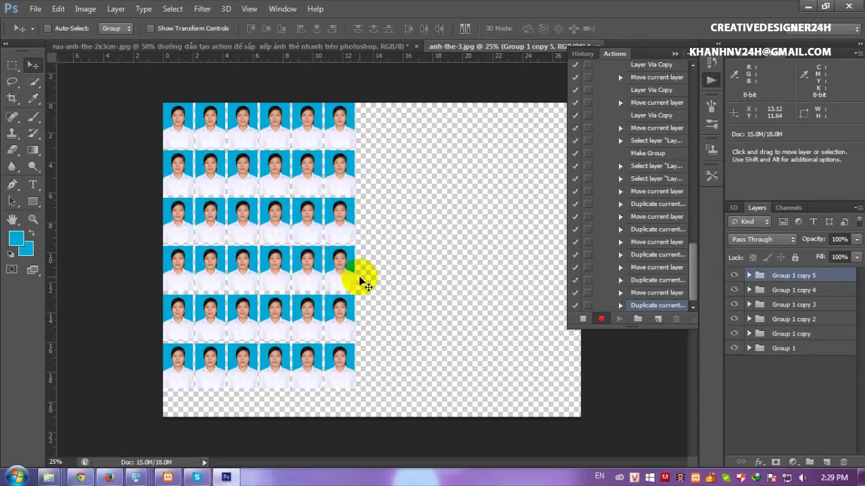
- Place further column copies rightward until the last reaches the sheet's right edge
mouse_move(350, 277)
mouse_down()
mouse_move(376, 277)
mouse_move(373, 284)
mouse_move(438, 272)
mouse_up()
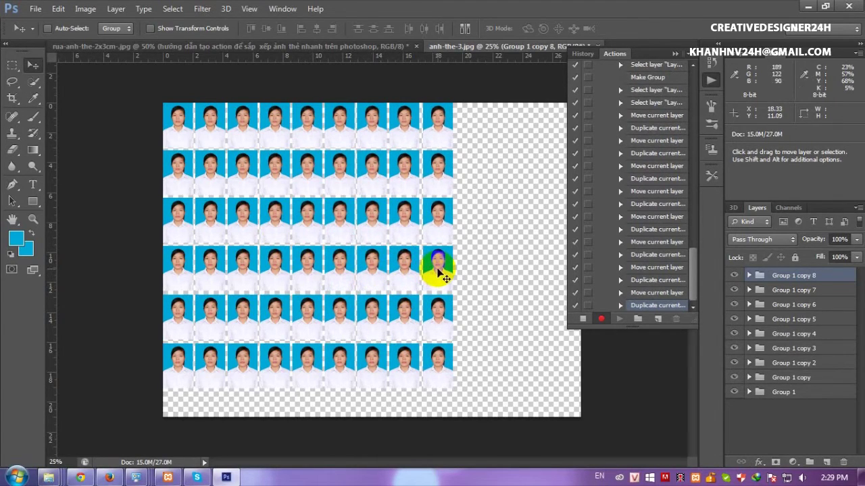
drag(439, 273, 474, 277)
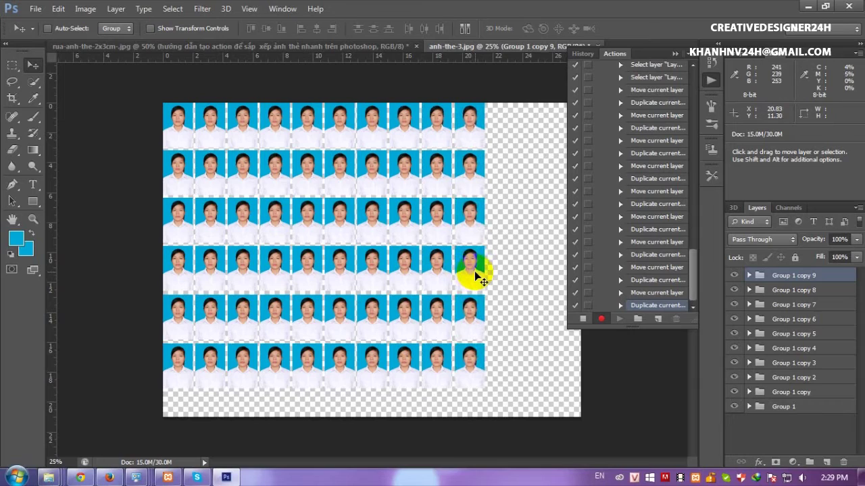
drag(475, 277, 503, 285)
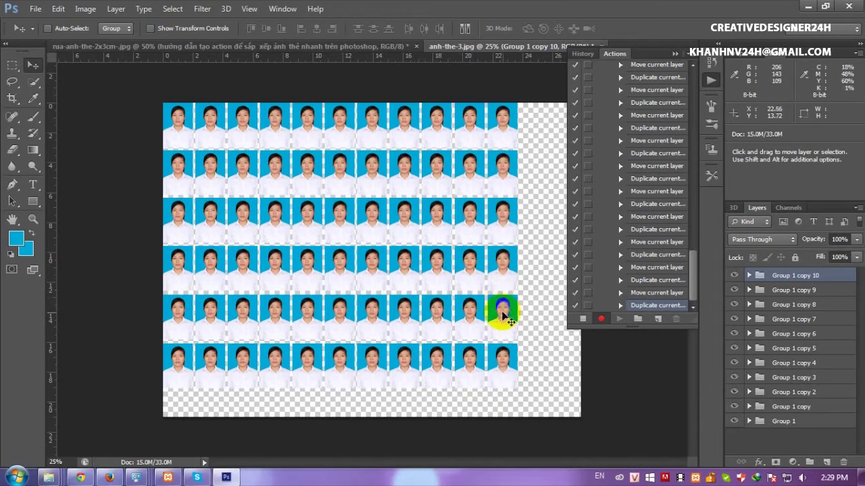
mouse_move(505, 318)
mouse_down()
mouse_move(499, 325)
mouse_move(533, 325)
mouse_up()
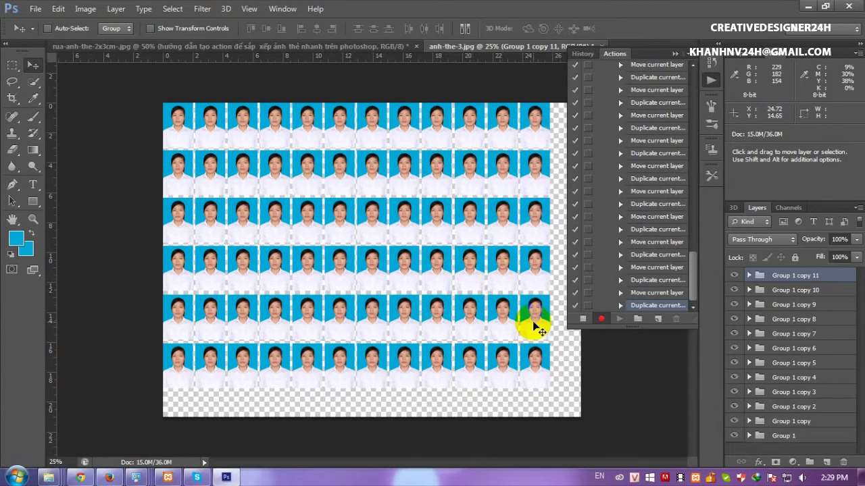
drag(517, 343, 569, 341)
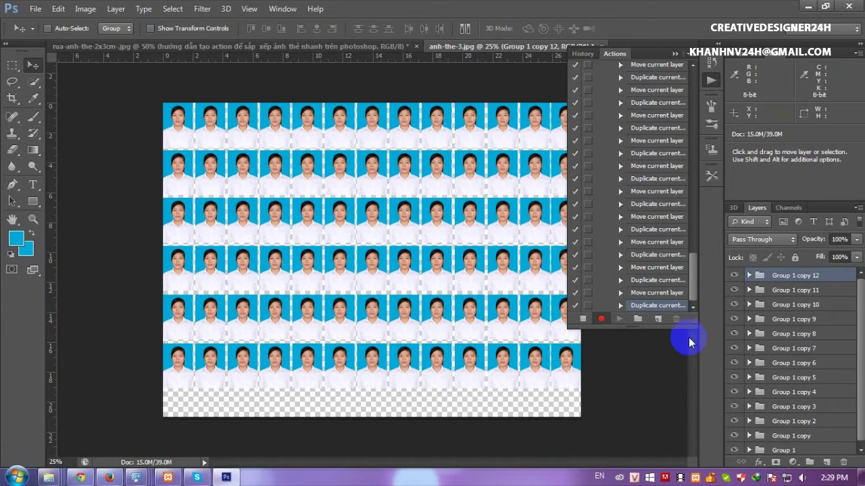
scroll(784, 332, down, 1)
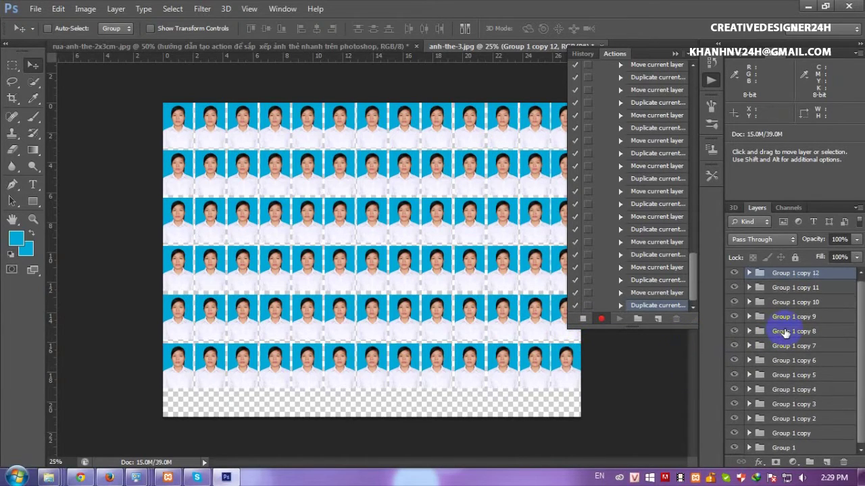
- Expand Default Actions, collapse the first custom action, and briefly start then stop recording
click(610, 321)
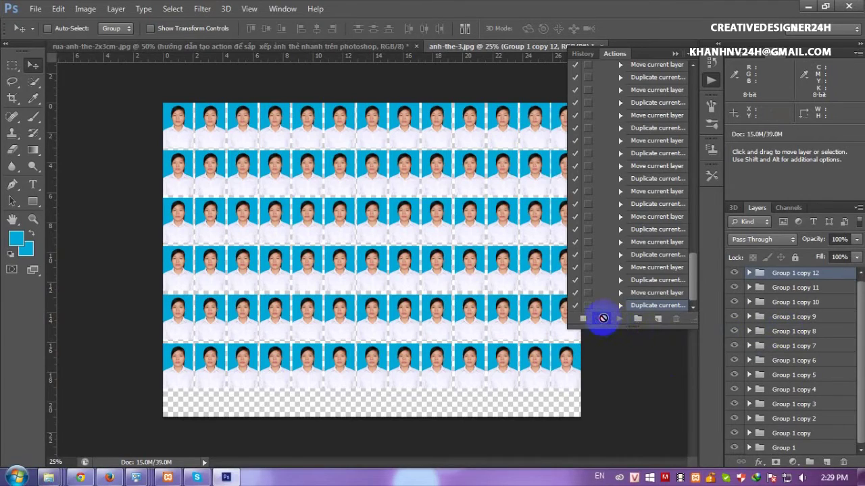
click(605, 319)
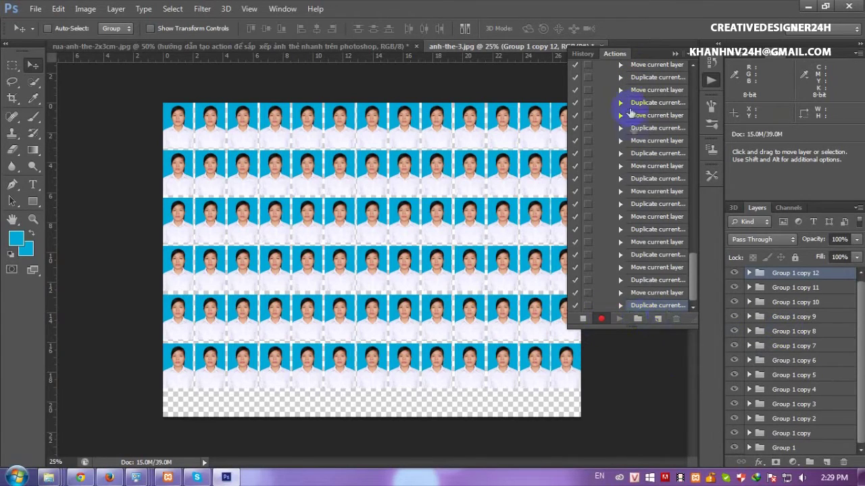
drag(695, 291, 700, 105)
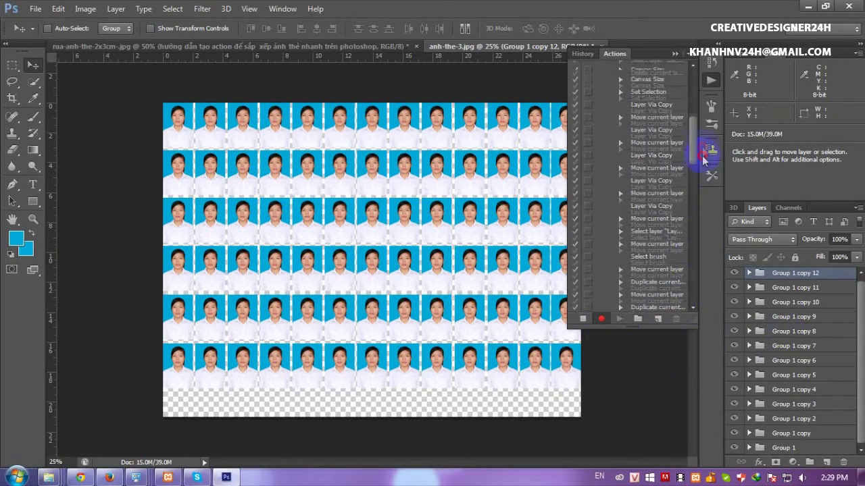
click(601, 68)
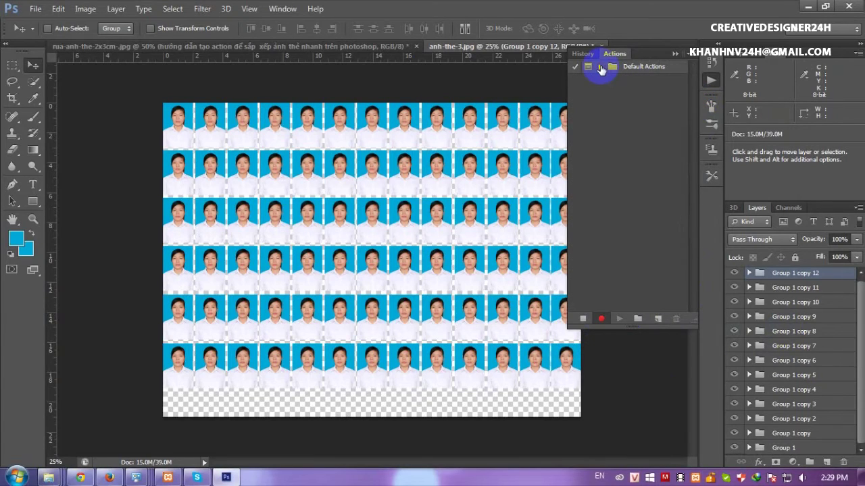
click(601, 68)
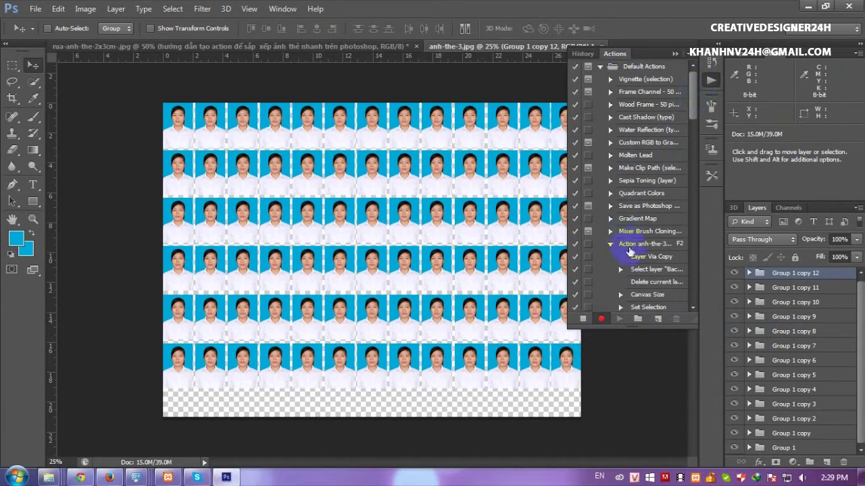
click(610, 244)
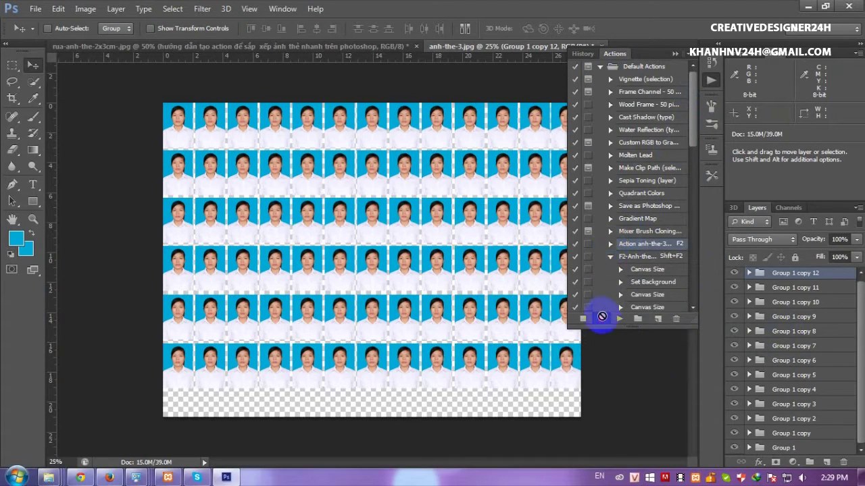
click(601, 316)
click(583, 321)
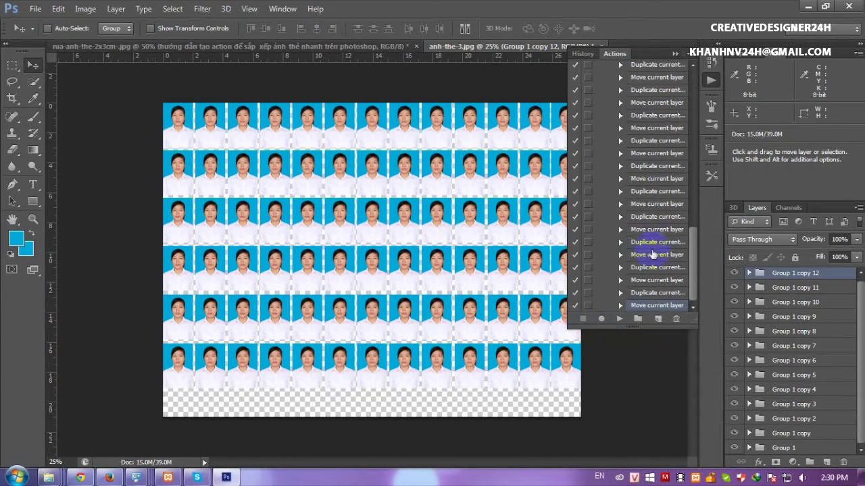
- Review the F2 action's recorded steps, collapse it, and cancel the dialog-toggle change
scroll(631, 168, up, 1)
scroll(629, 169, up, 2)
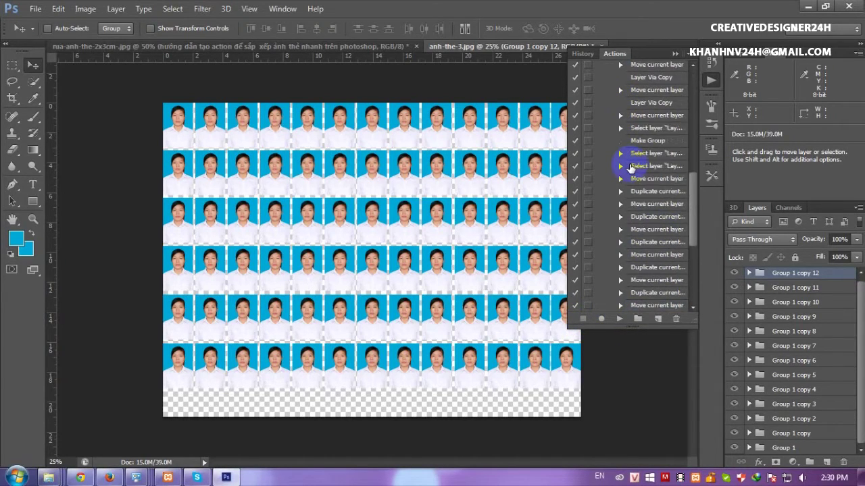
scroll(629, 169, down, 3)
scroll(630, 169, down, 2)
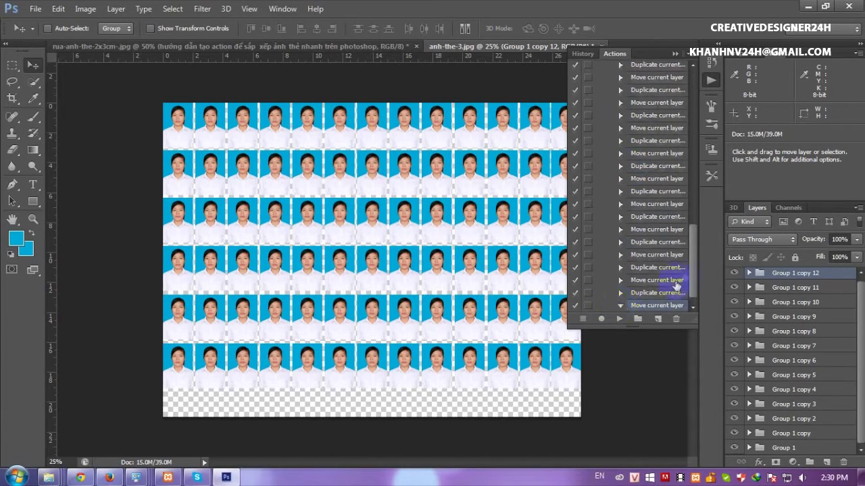
scroll(676, 286, down, 1)
scroll(678, 282, up, 2)
scroll(682, 279, up, 2)
scroll(684, 275, up, 3)
scroll(684, 276, up, 2)
scroll(684, 276, up, 2)
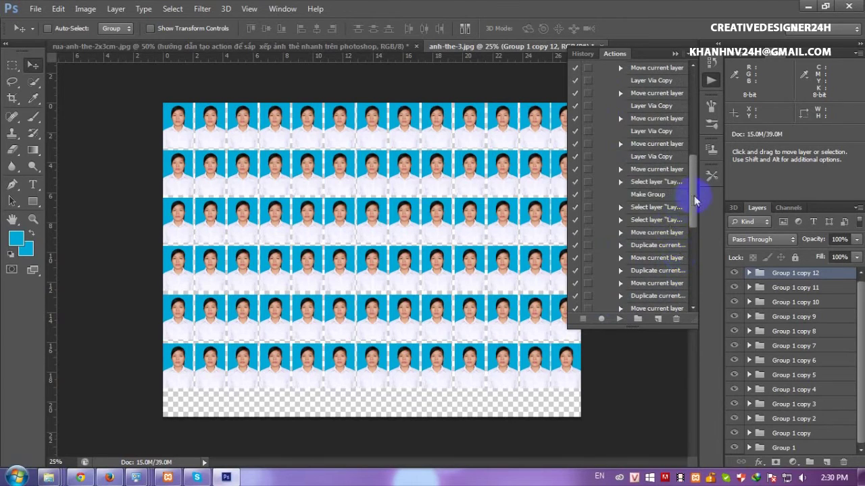
drag(695, 199, 695, 150)
click(611, 153)
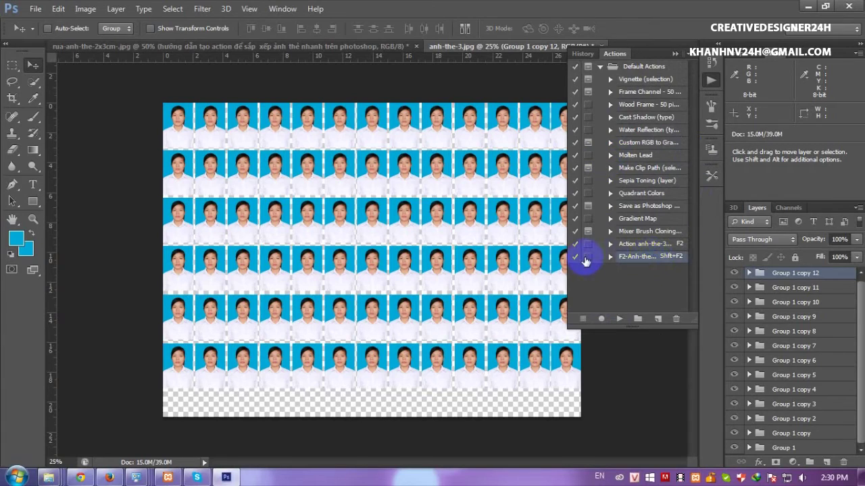
click(587, 260)
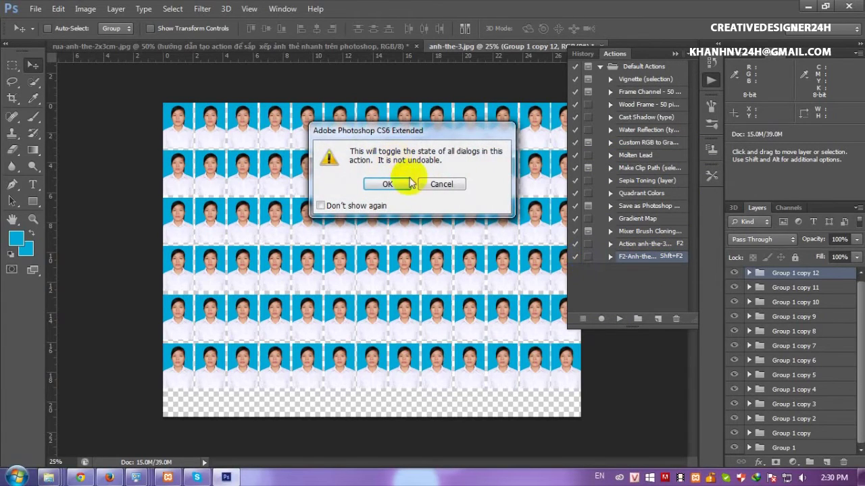
click(431, 187)
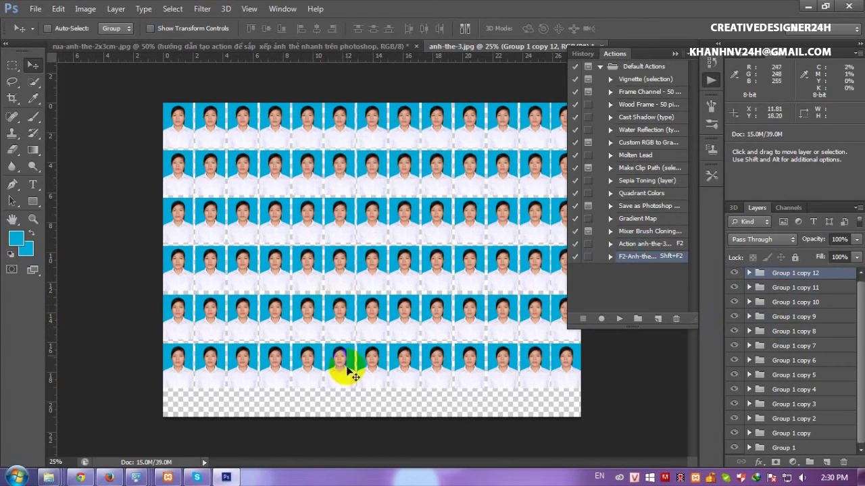
- Create a new transparent document 279 × 210 mm at 240 ppi
key(ctrl+n)
click(446, 165)
click(439, 207)
double_click(375, 203)
text(240)
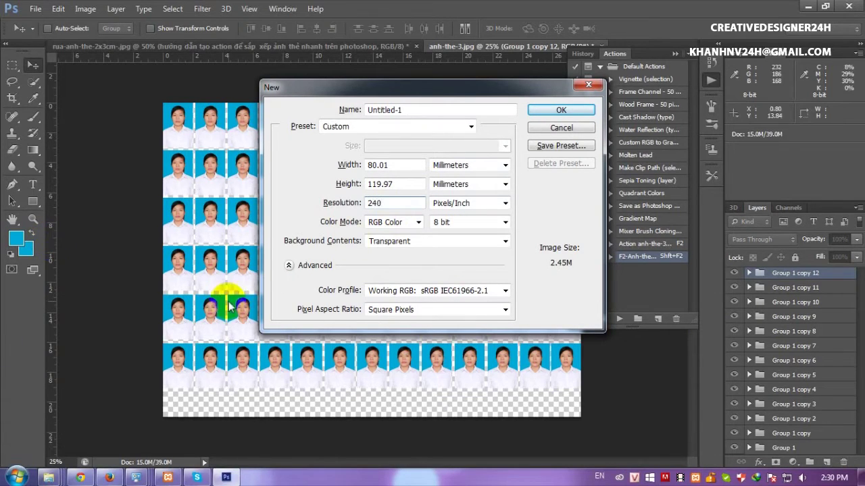
double_click(380, 164)
text(279)
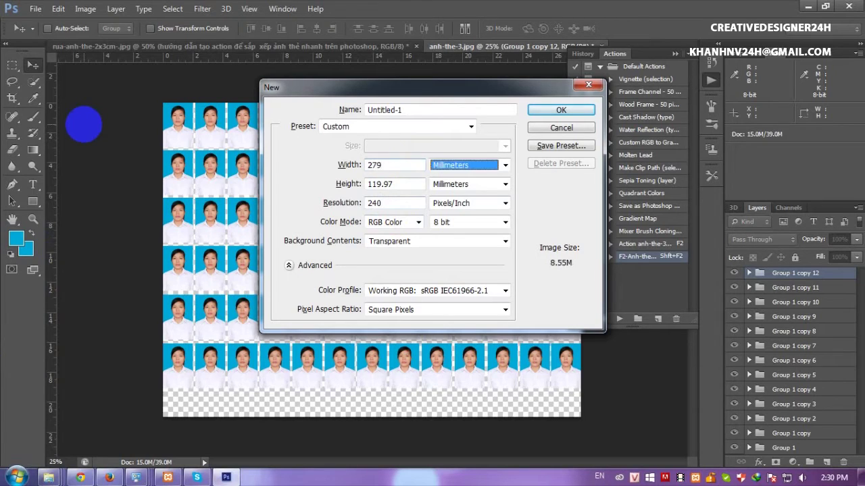
key(Tab)
text(210)
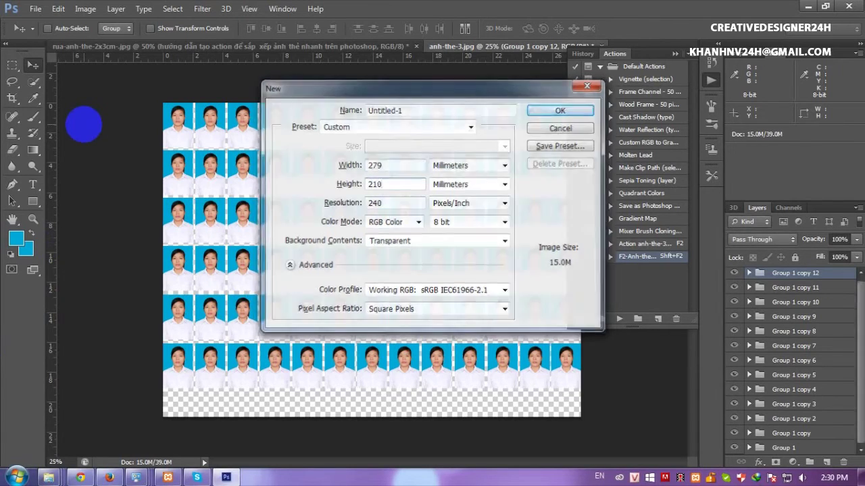
key(Return)
- Add the heading 'Tiến hành sử dụng action nhé' to the canvas and commit it
key(t)
click(254, 198)
text(TIẾN HÀNH SỬ DỤNG ACTION NHÉ)
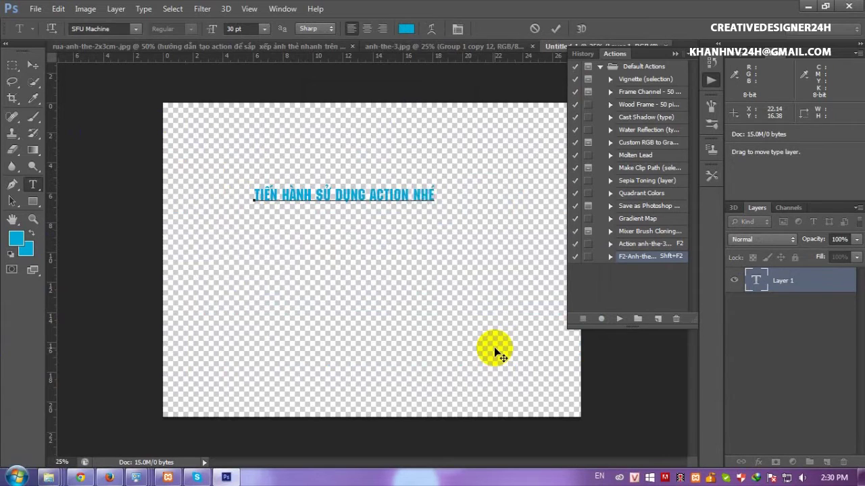
click(848, 281)
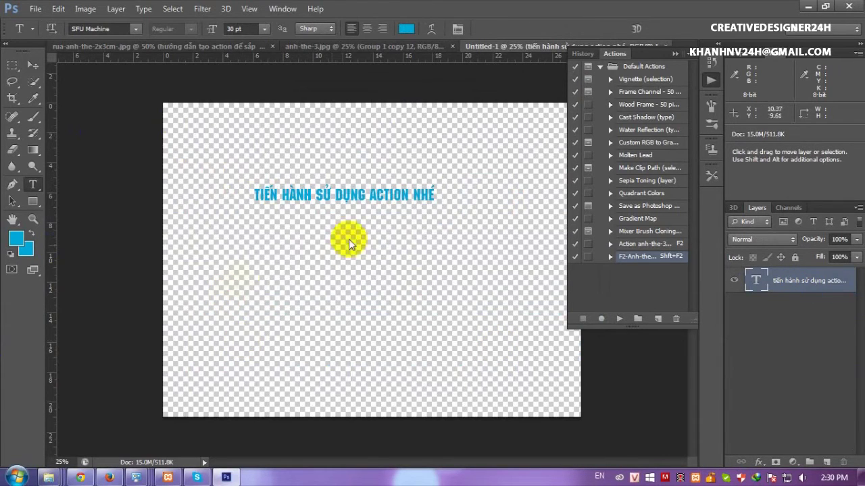
key(ctrl+o)
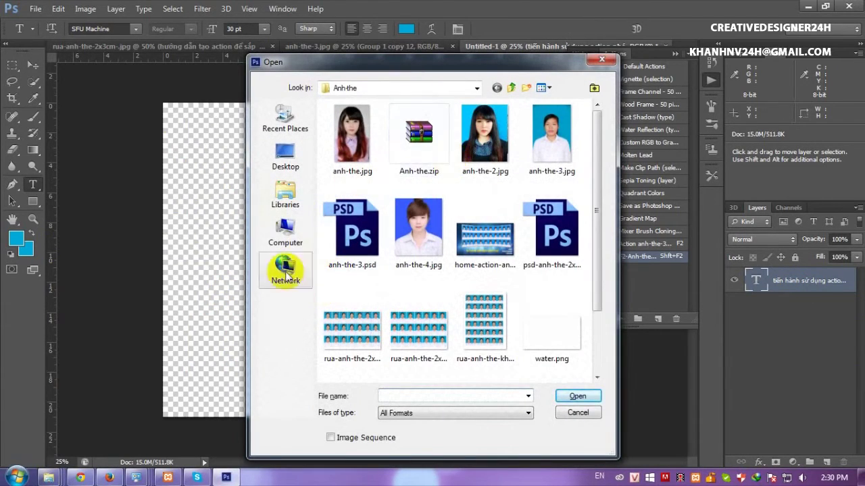
- Open anh-the-4.jpg and zoom out to see the whole photo
click(416, 232)
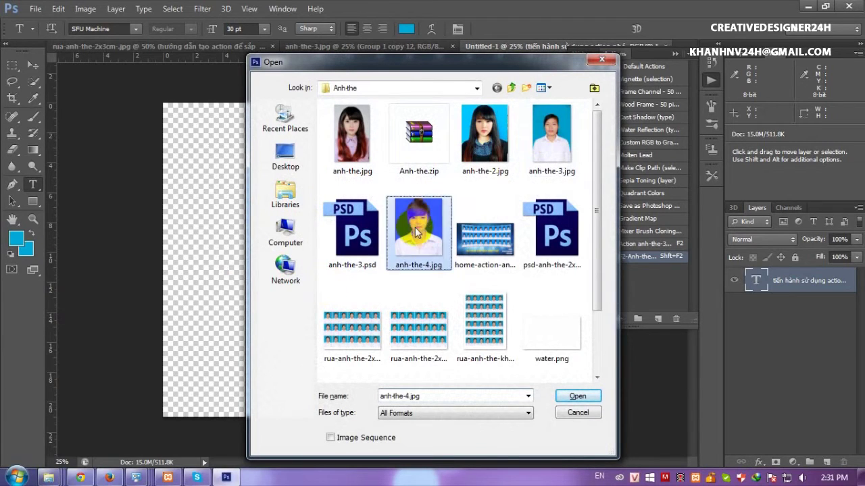
click(571, 394)
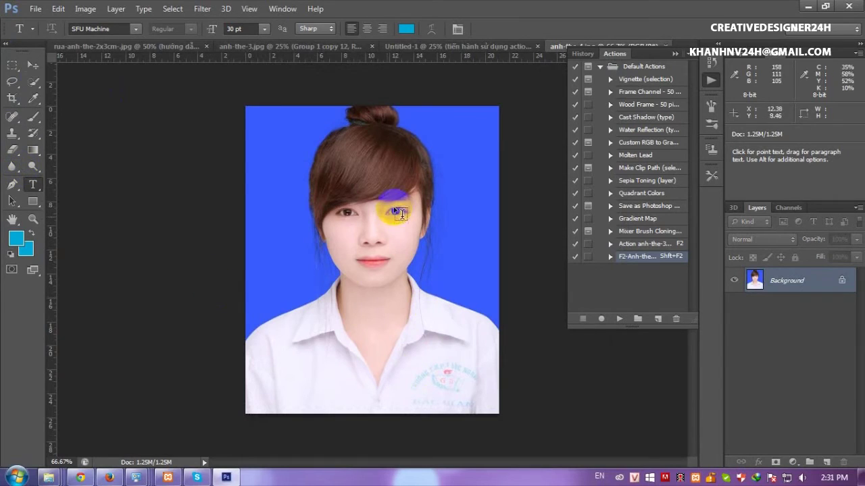
key(ctrl+minus)
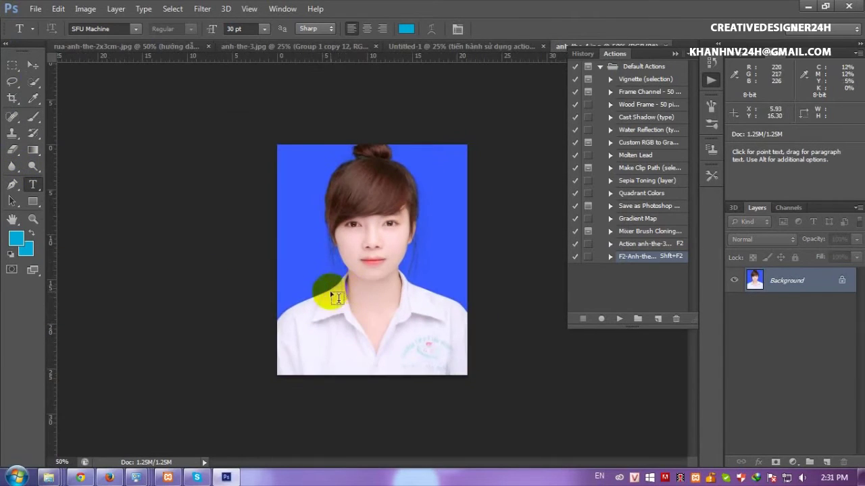
- Crop the portrait to 2x3 cm, leaving a cyan strip above the head
key(c)
drag(447, 146, 469, 122)
mouse_move(378, 315)
mouse_down()
mouse_move(387, 309)
mouse_move(381, 313)
mouse_up()
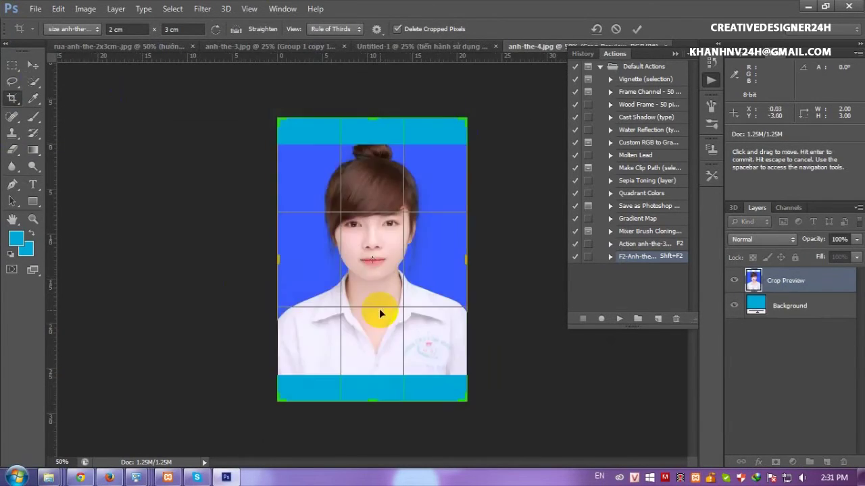
key(Down)
key(Down)
key(Down)
key(Down)
key(Down)
key(Down)
key(Down)
key(Down)
key(Down)
key(Down)
key(Down)
key(Down)
key(Up)
key(Up)
key(Up)
key(Up)
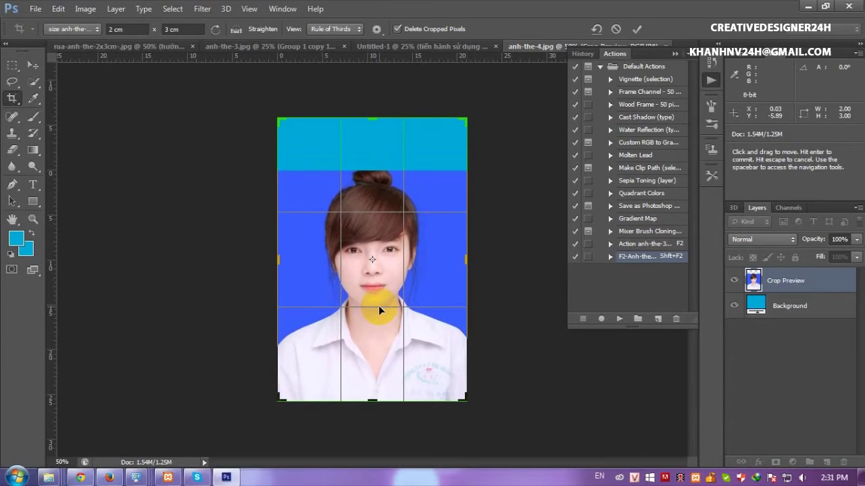
drag(464, 120, 460, 127)
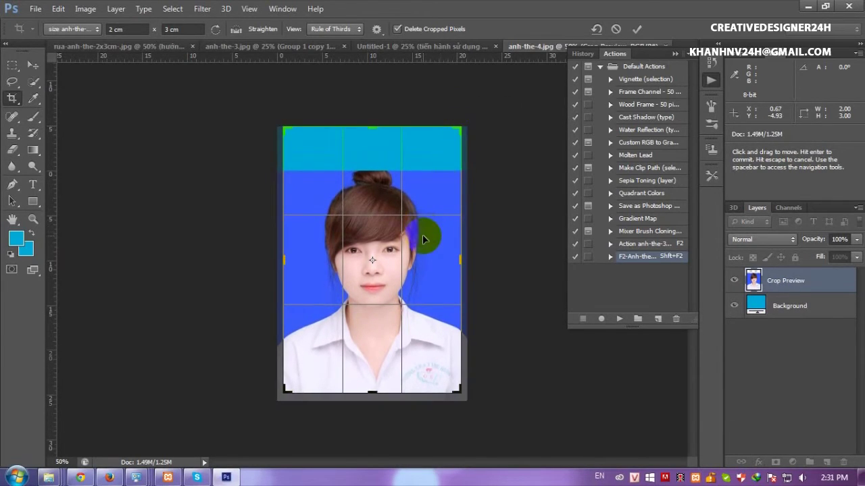
key(Up)
key(Up)
key(Up)
click(440, 97)
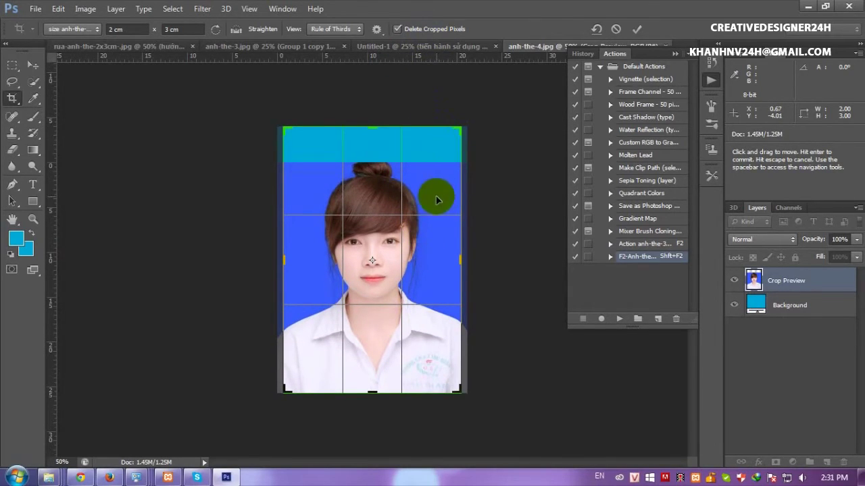
double_click(437, 199)
key(ctrl+plus)
key(ctrl+plus)
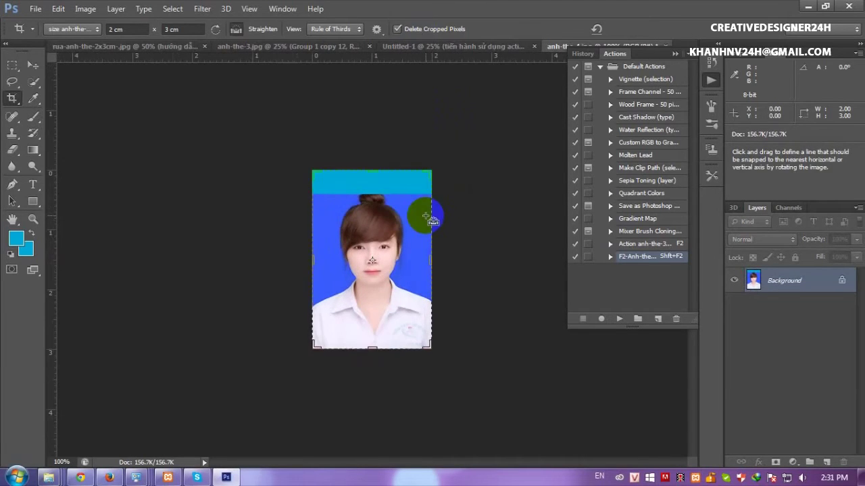
key(ctrl+plus)
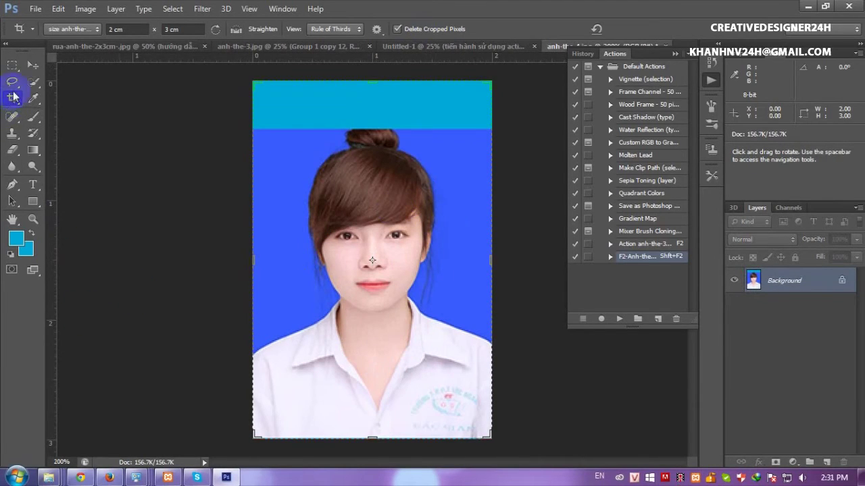
- Magic Wand-select the cyan and blue backdrop, including the blue area beside the cheek
click(31, 83)
click(61, 92)
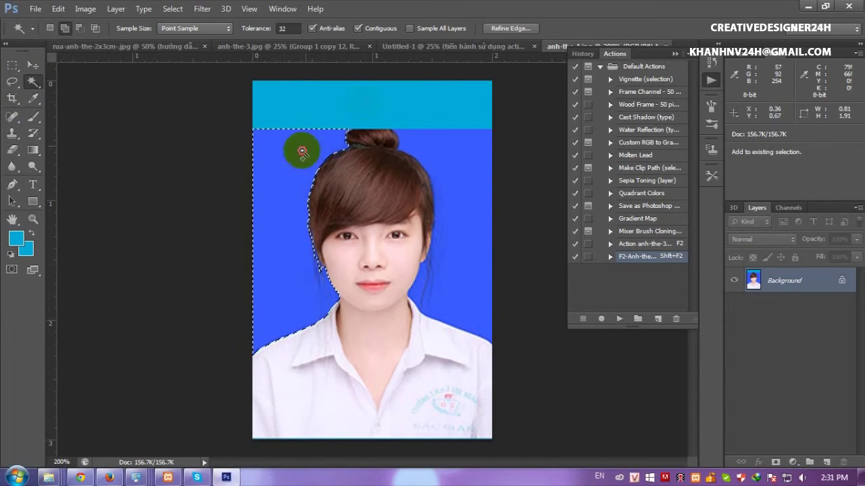
click(392, 101)
click(421, 132)
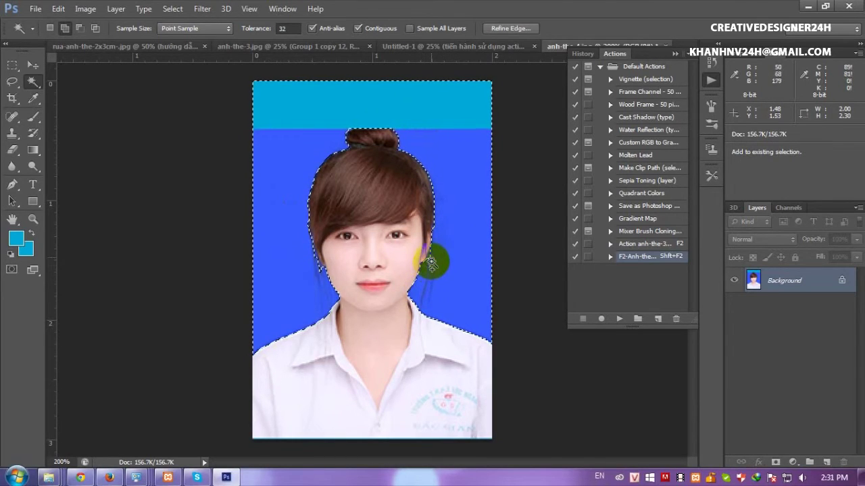
click(324, 270)
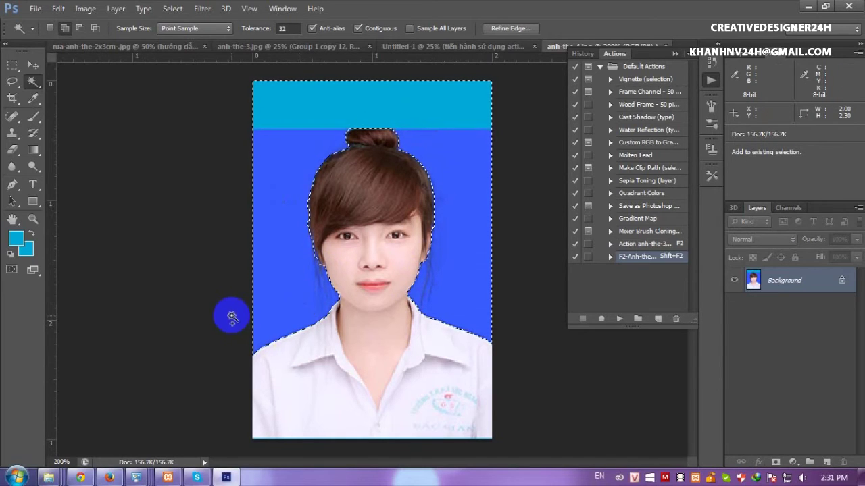
- Feather the backdrop selection, fill it with a vertical gradient, then undo a layer copy
right_click(346, 241)
click(297, 235)
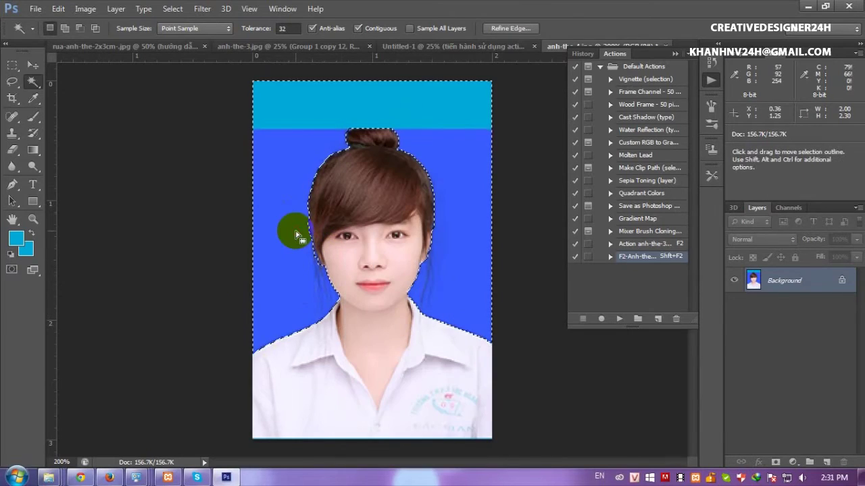
key(Return)
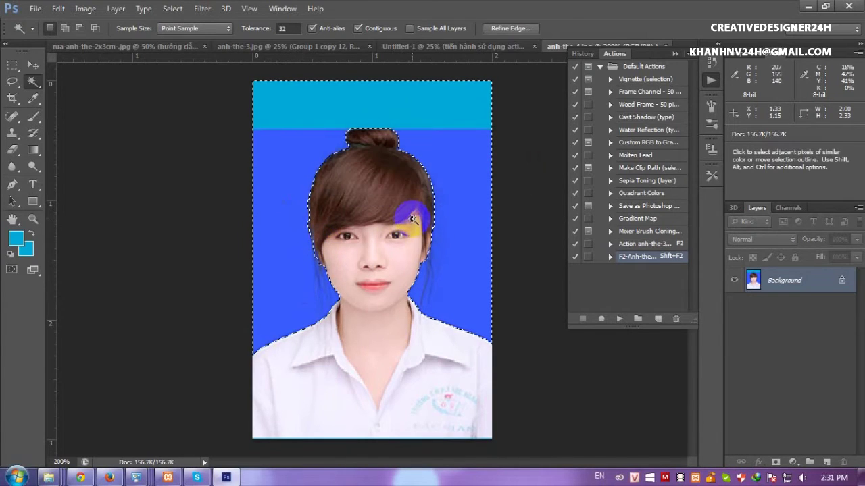
key(g)
drag(366, 109, 366, 128)
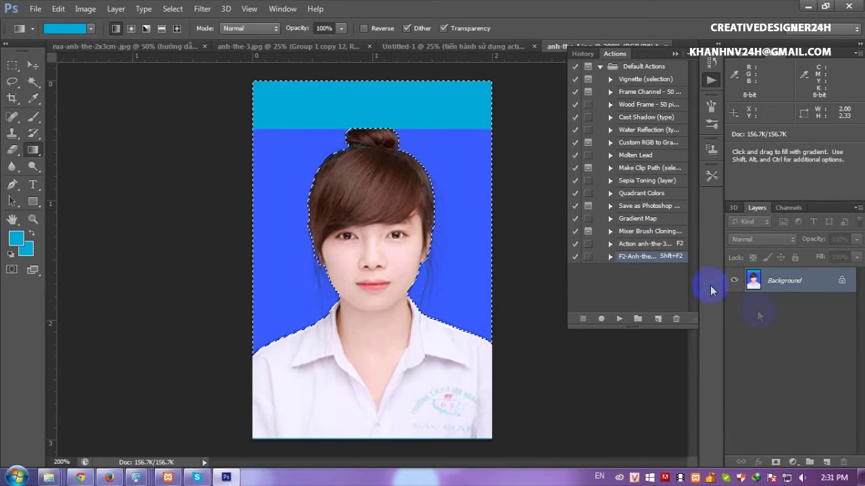
key(ctrl+j)
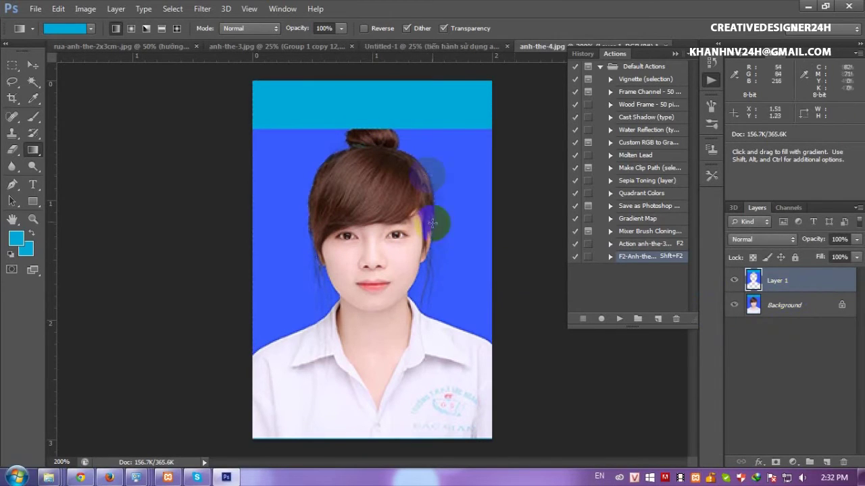
key(ctrl+z)
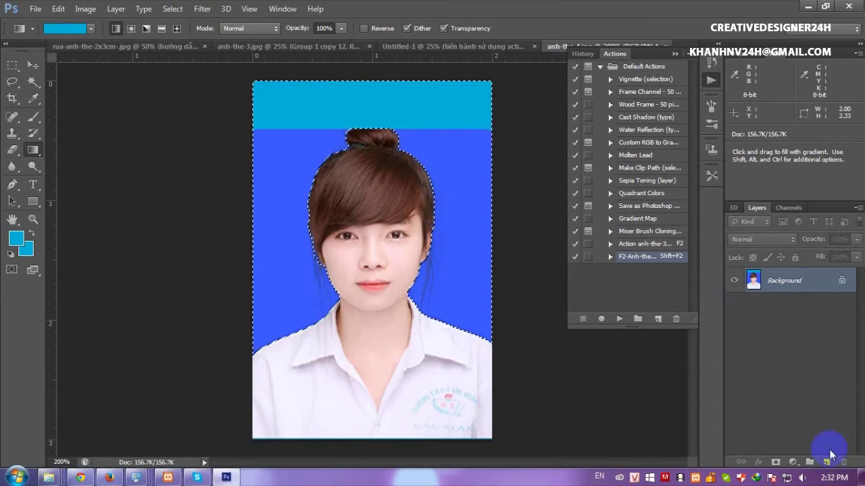
- Duplicate the Background layer and hide the original
right_click(784, 280)
click(770, 308)
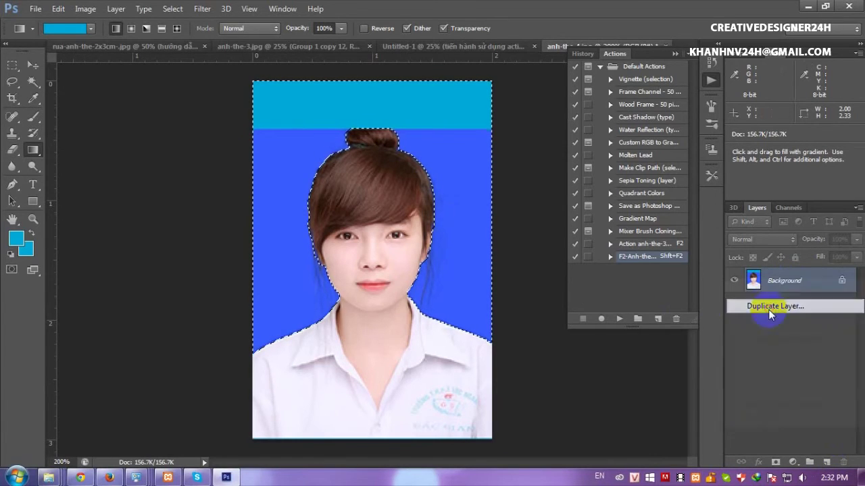
click(546, 144)
click(732, 307)
- Fill the selected backdrop with cyan gradient strokes, then deselect
drag(375, 110, 366, 256)
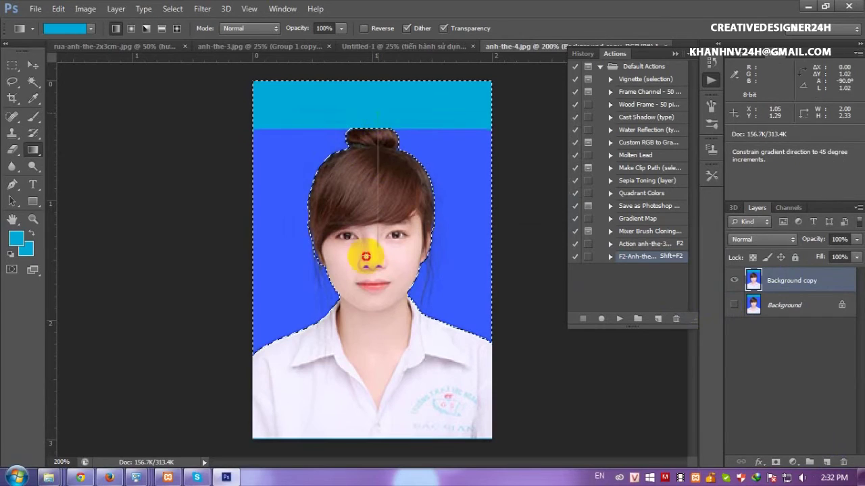
drag(361, 135, 356, 245)
mouse_move(370, 91)
mouse_down()
mouse_move(367, 135)
mouse_move(394, 247)
mouse_up()
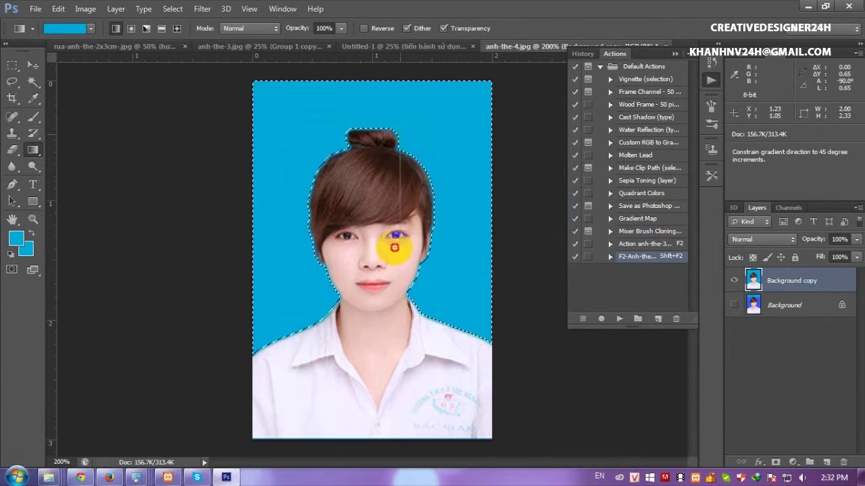
key(ctrl+d)
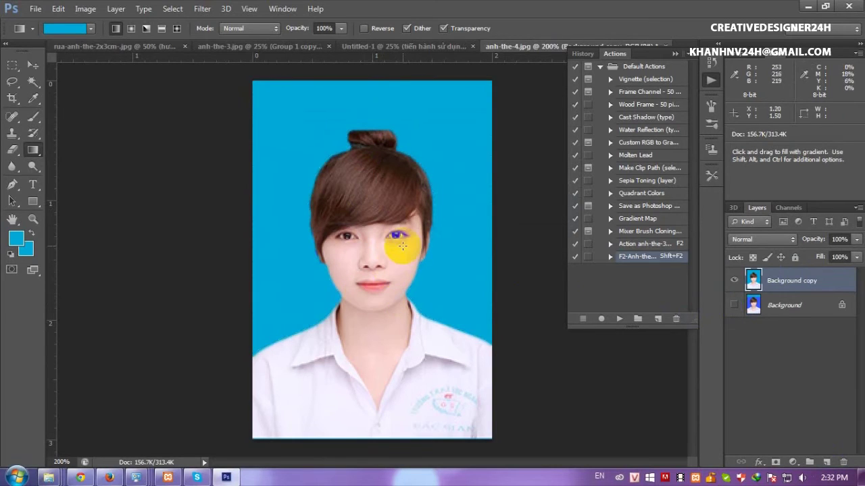
- Set the Background Eraser brush to 11 px and zoom in on the top of the head
key(e)
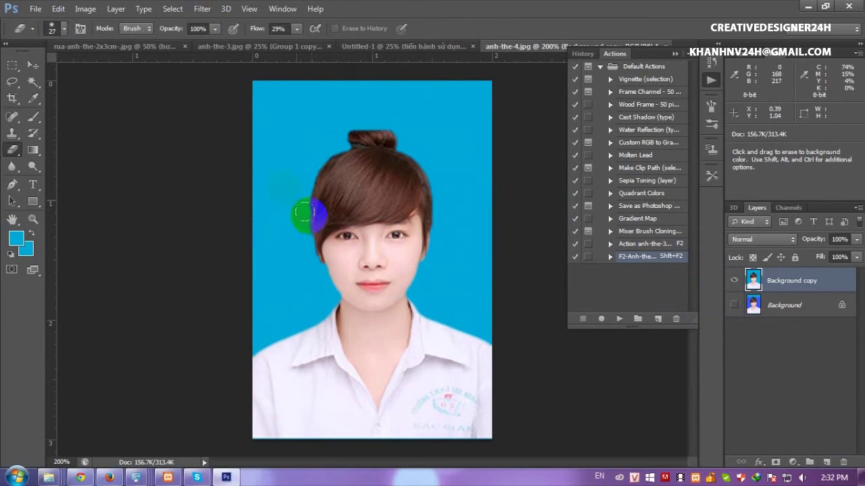
right_click(311, 140)
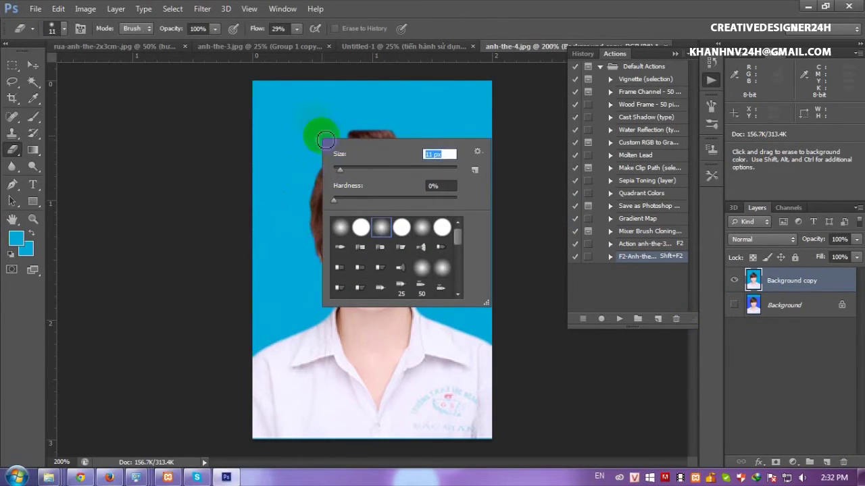
click(354, 123)
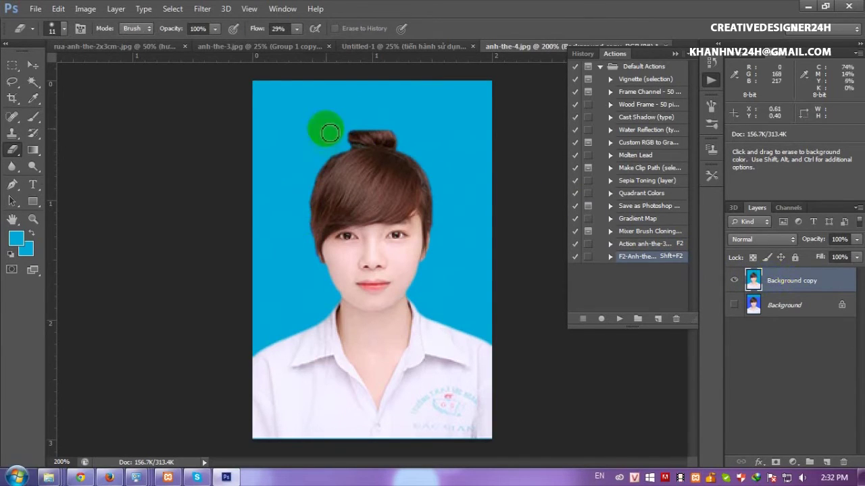
key(ctrl+plus)
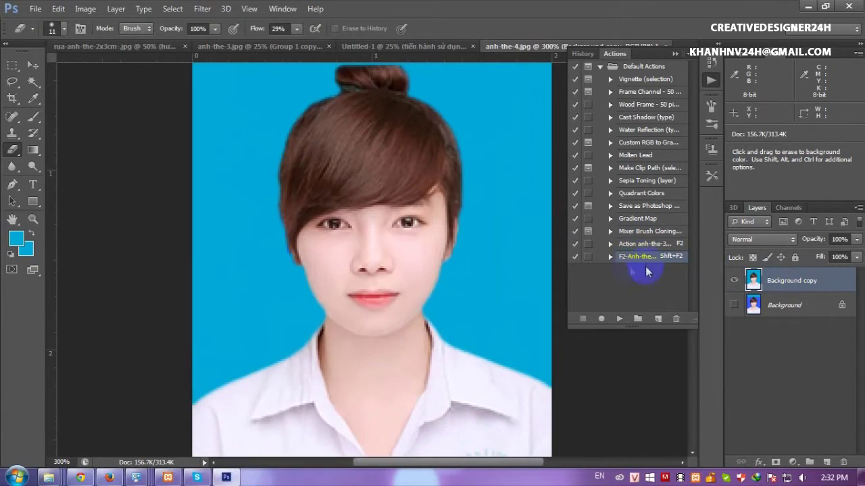
mouse_move(421, 180)
mouse_down()
mouse_move(429, 255)
mouse_move(421, 247)
mouse_up()
- Duplicate the cyan-backdrop layer and fill the lower Background copy with cyan
key(ctrl+r)
key(ctrl+j)
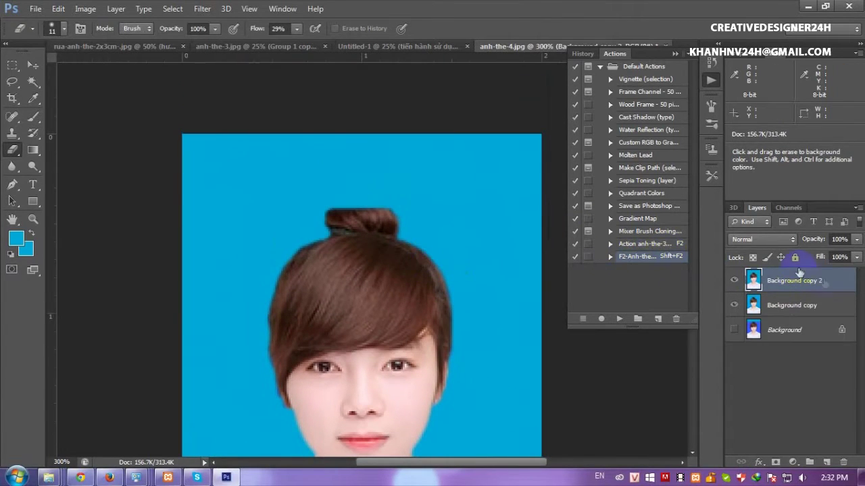
click(761, 312)
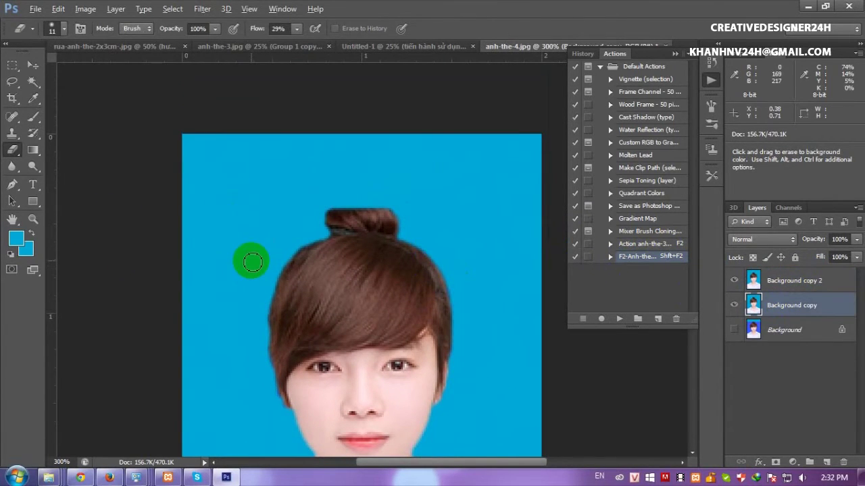
drag(252, 263, 415, 279)
click(325, 205)
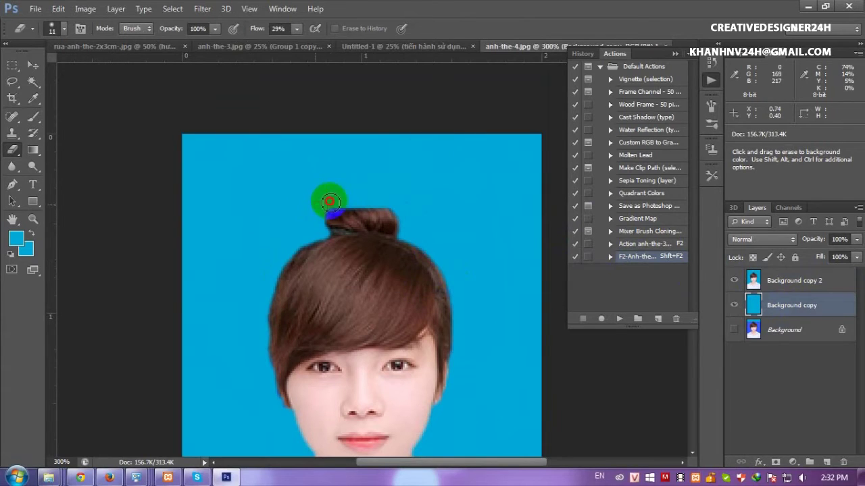
mouse_move(329, 201)
mouse_down()
mouse_move(318, 200)
mouse_move(329, 200)
mouse_up()
- On Background copy 2, erase the blue fringe along the bun's top edge, then zoom out
click(796, 287)
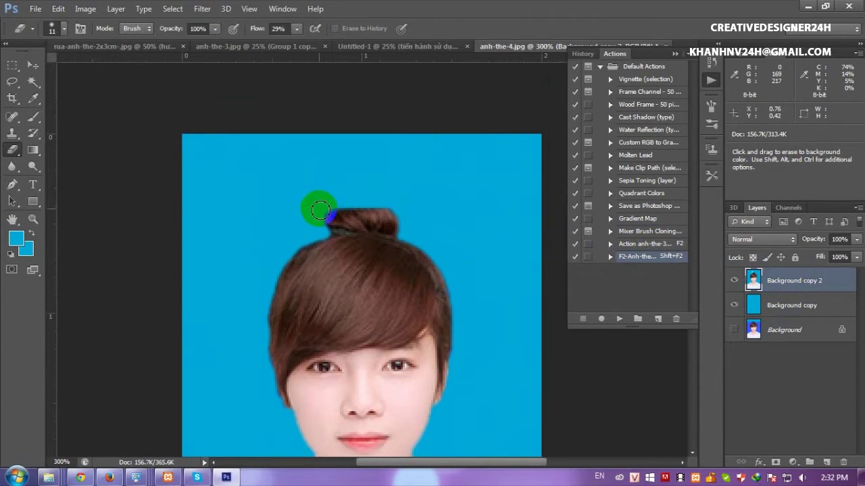
mouse_move(320, 211)
mouse_down()
mouse_move(394, 206)
mouse_move(323, 216)
mouse_up()
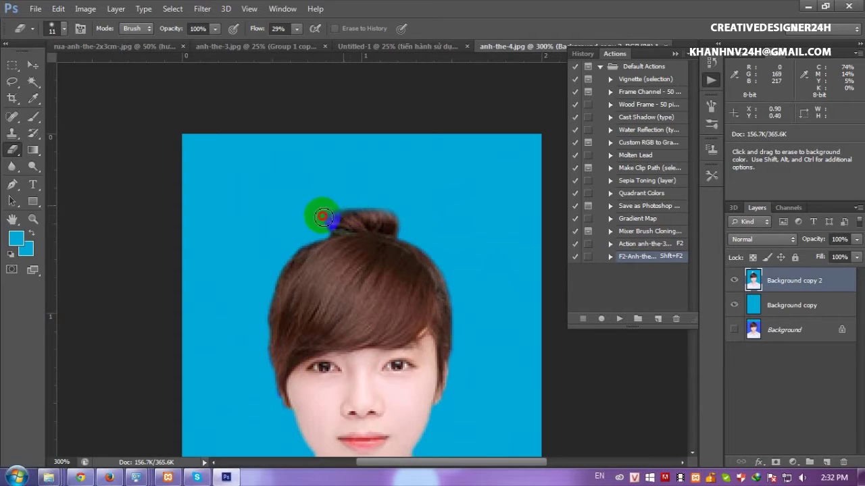
mouse_move(320, 218)
mouse_down()
mouse_move(376, 202)
mouse_move(320, 212)
mouse_move(343, 193)
mouse_move(392, 199)
mouse_move(464, 266)
mouse_up()
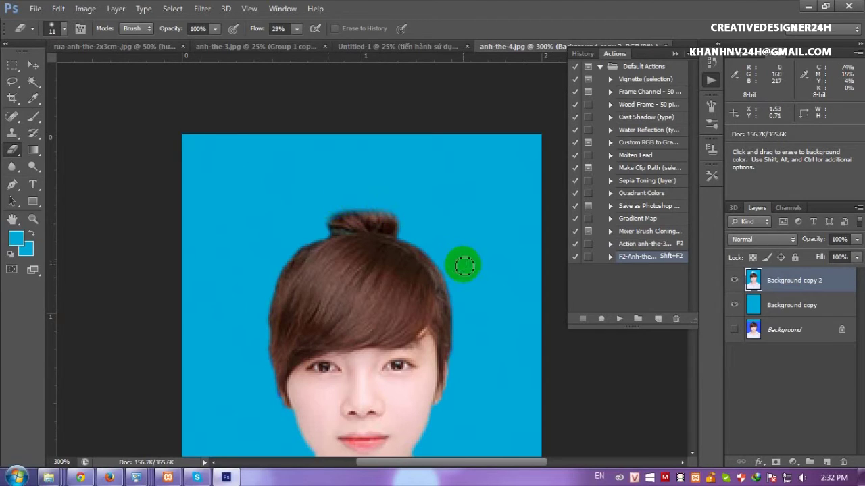
key(ctrl+minus)
key(ctrl+minus)
key(ctrl+plus)
key(ctrl+minus)
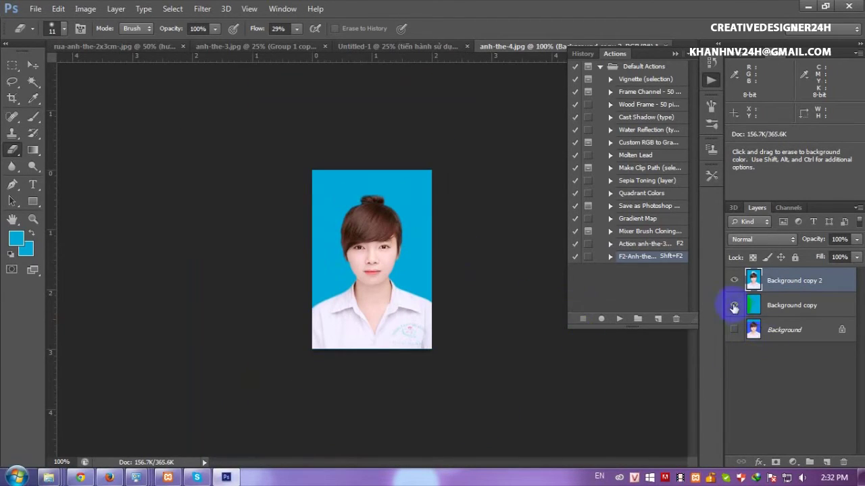
- Hide the cyan layer, select the two lower layers, and cancel an accidental delete
click(734, 307)
click(784, 330)
shift+click(783, 307)
right_click(777, 309)
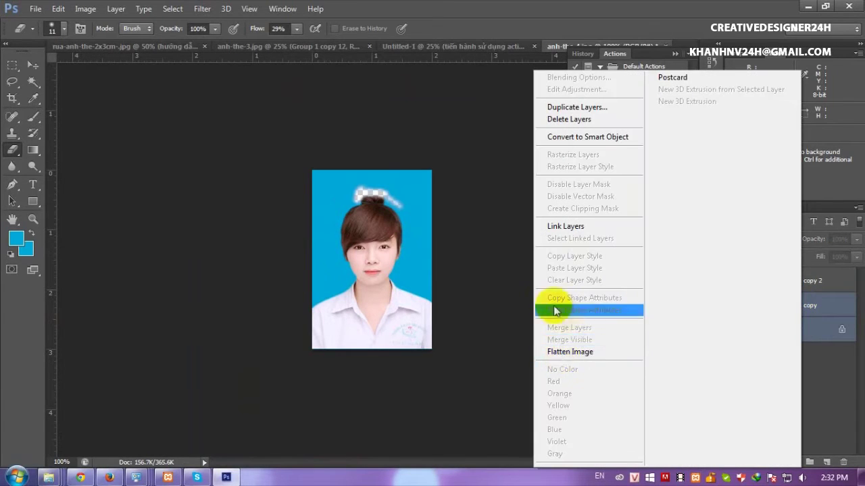
click(569, 118)
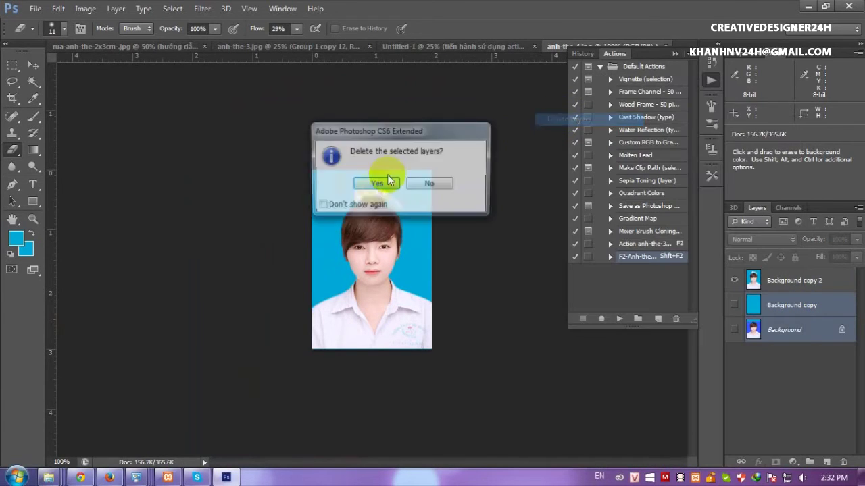
click(378, 183)
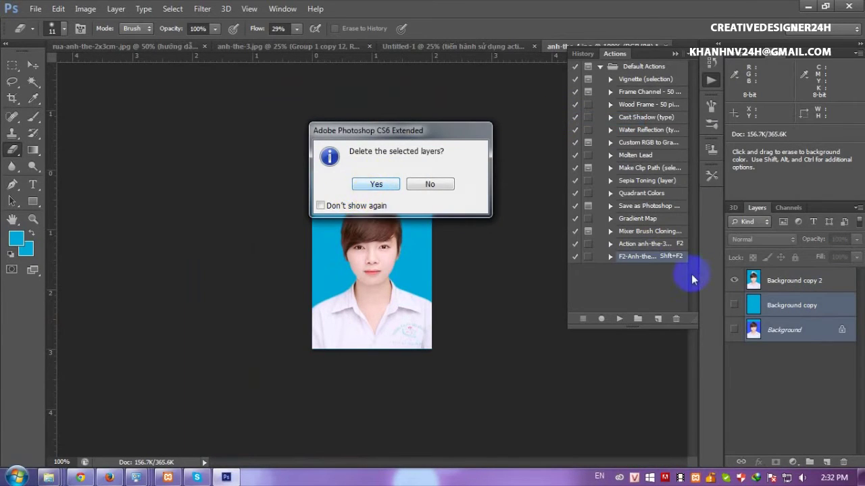
- Show the cyan layer again and merge it with Background copy 2
click(734, 306)
click(794, 283)
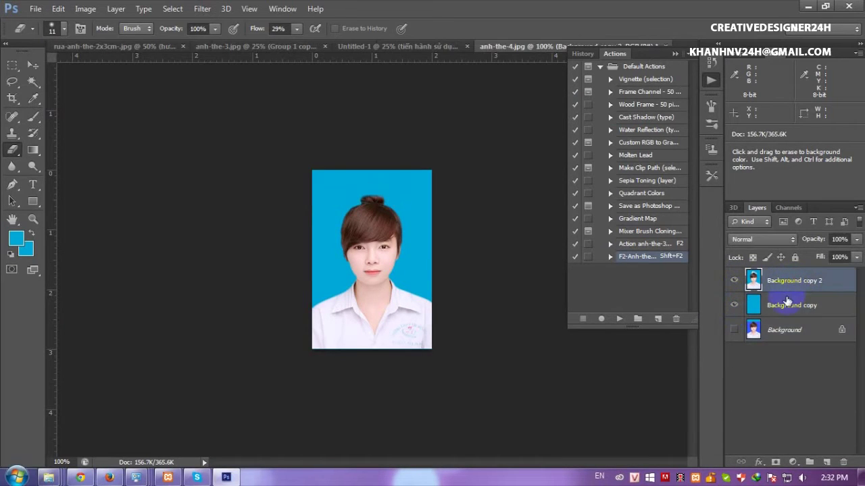
right_click(787, 306)
click(556, 327)
- Delete the original Background layer
click(785, 309)
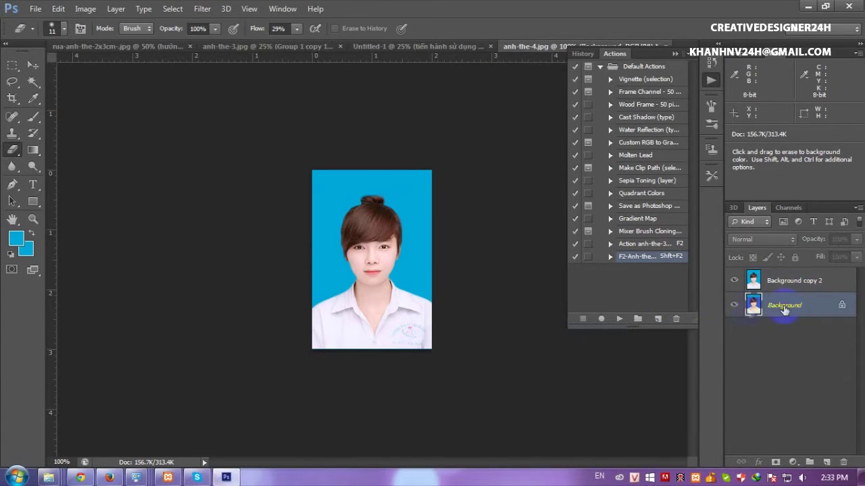
right_click(753, 310)
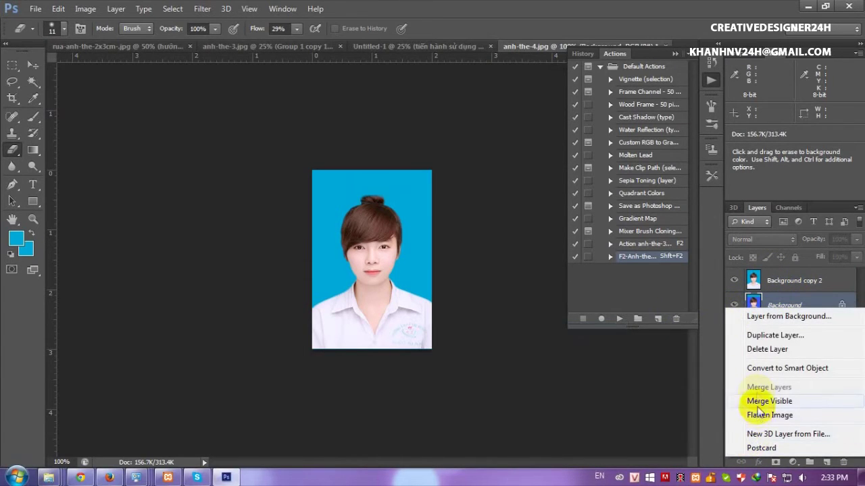
click(756, 352)
click(359, 183)
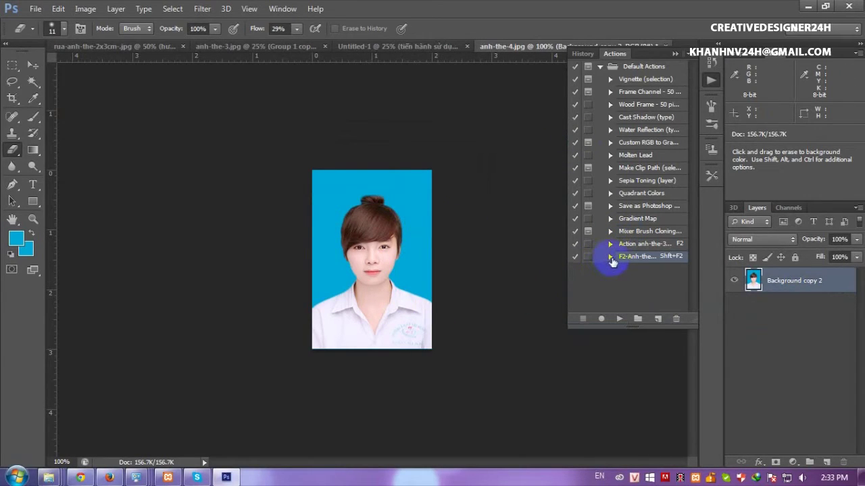
- Switch to the Untitled-1 document and dismiss the rasterize and eraser messages
click(405, 47)
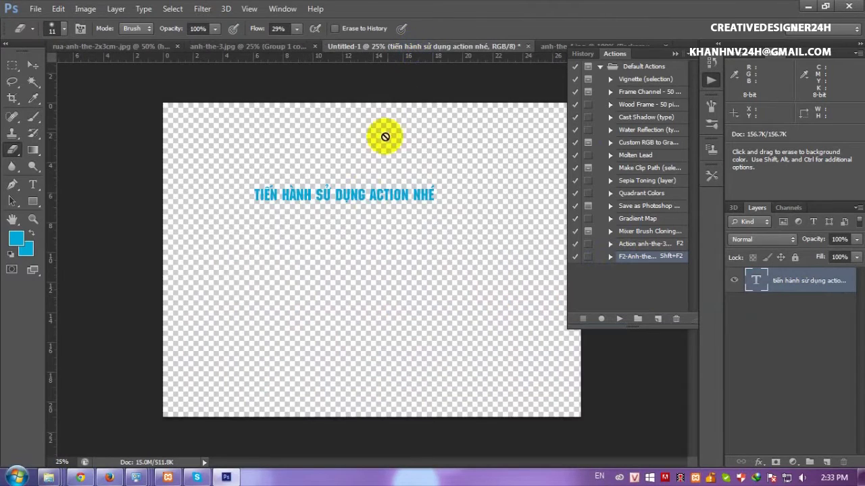
click(338, 195)
click(447, 190)
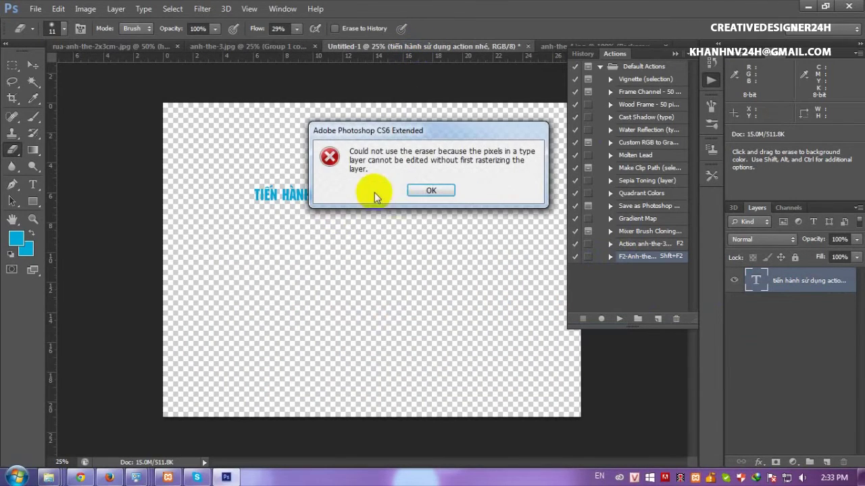
click(446, 190)
- Close Untitled-1 without saving and list the F2-Anh-the action's steps
key(ctrl+w)
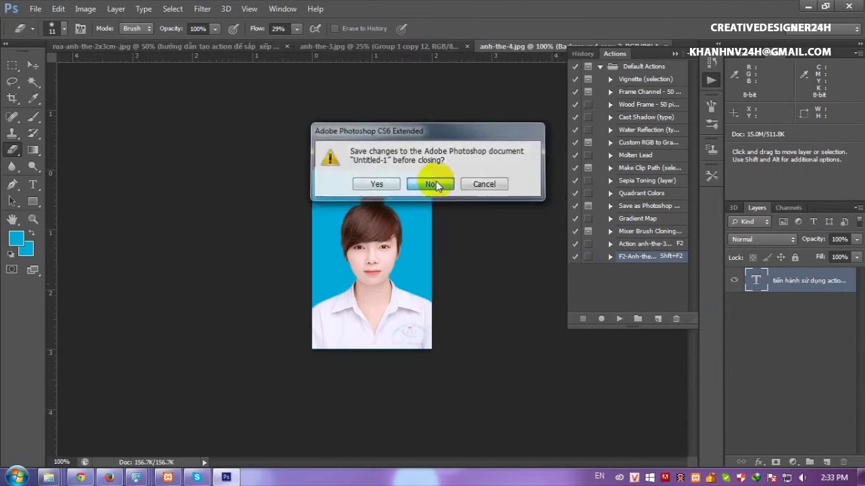
click(435, 183)
click(610, 257)
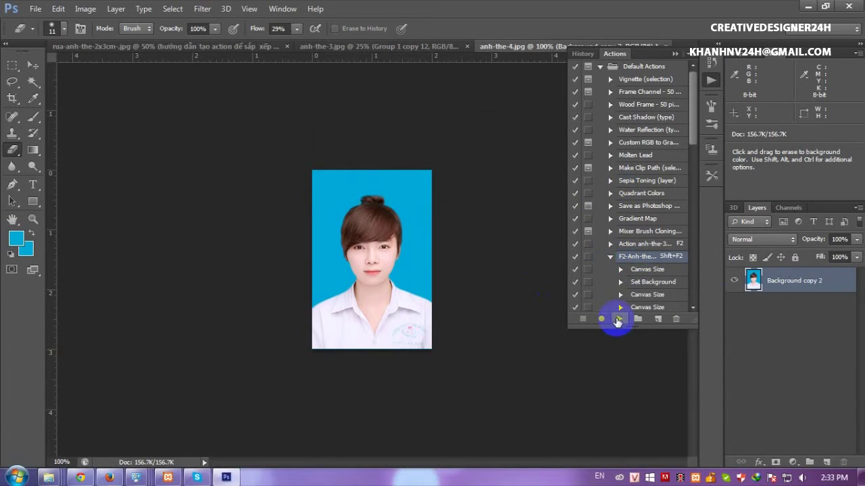
click(617, 320)
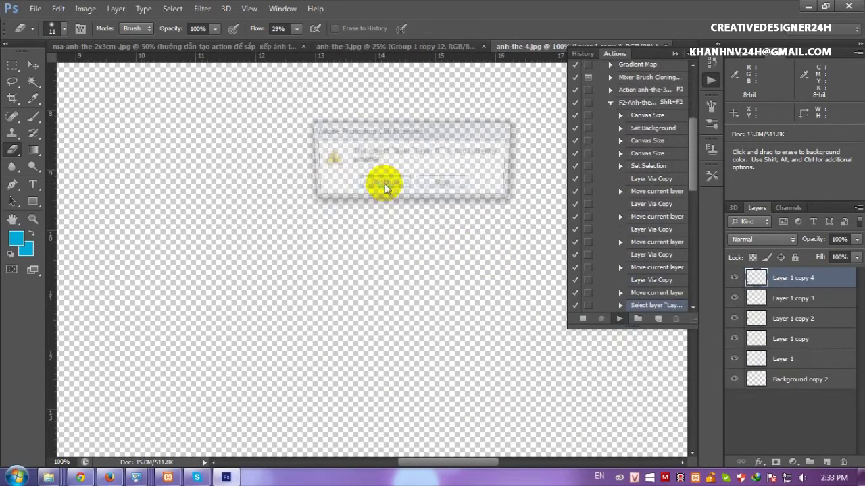
click(383, 184)
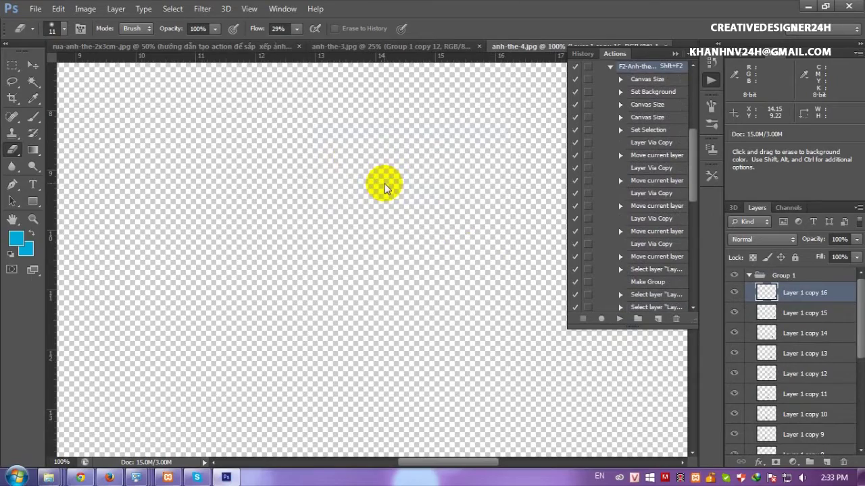
key(ctrl+minus)
key(ctrl+minus)
key(ctrl+minus)
key(ctrl+minus)
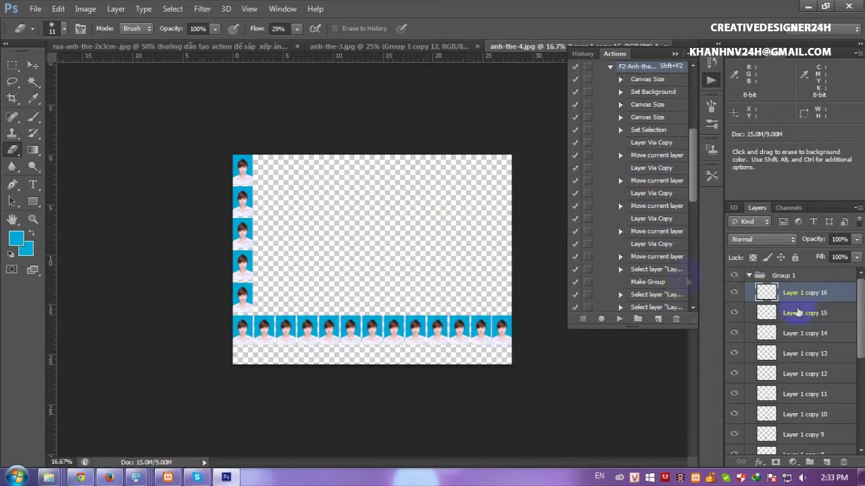
click(748, 275)
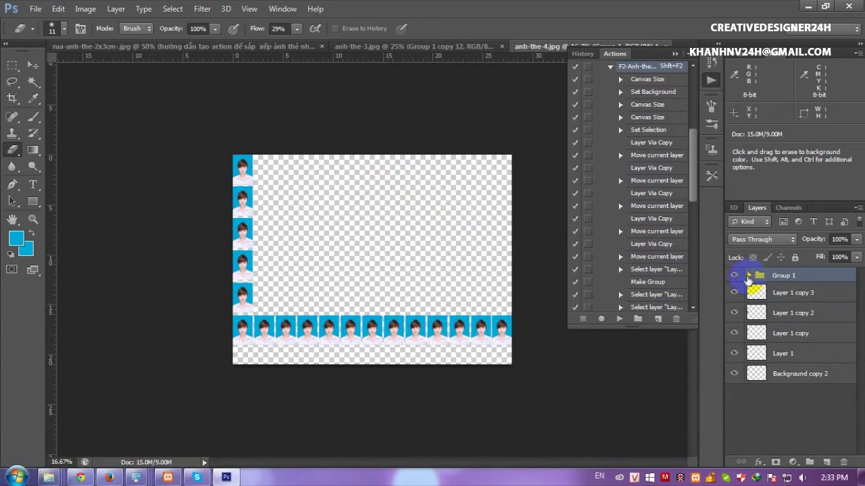
key(v)
scroll(648, 229, down, 3)
scroll(665, 229, down, 5)
scroll(667, 230, down, 1)
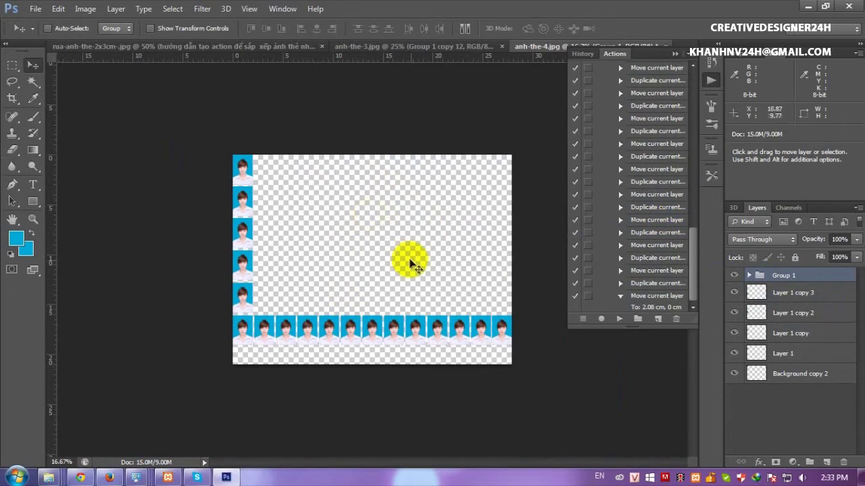
key(ctrl+plus)
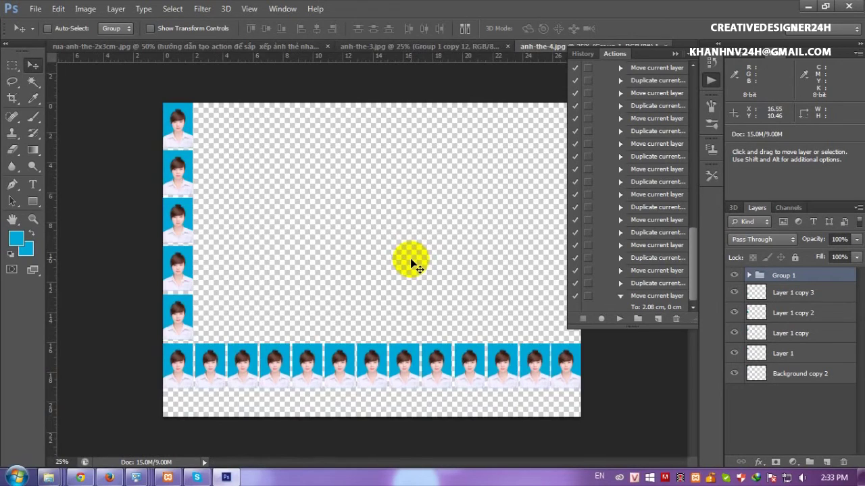
key(ctrl+minus)
key(ctrl+plus)
click(734, 275)
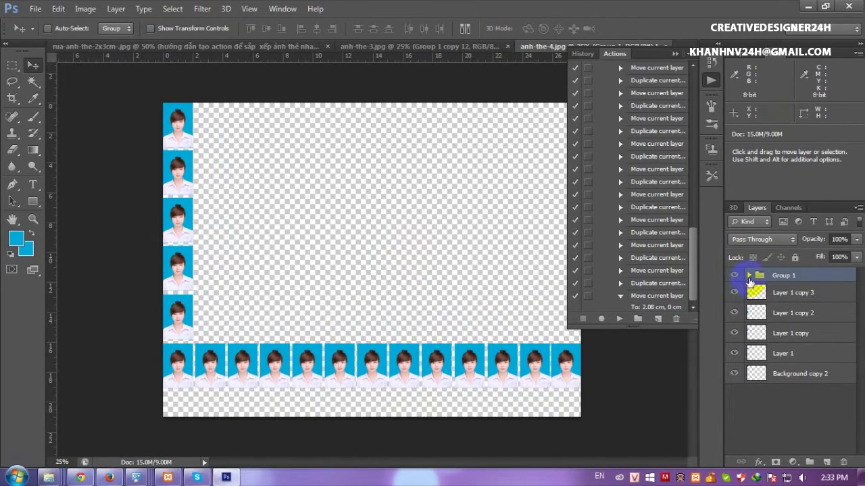
click(748, 276)
click(748, 277)
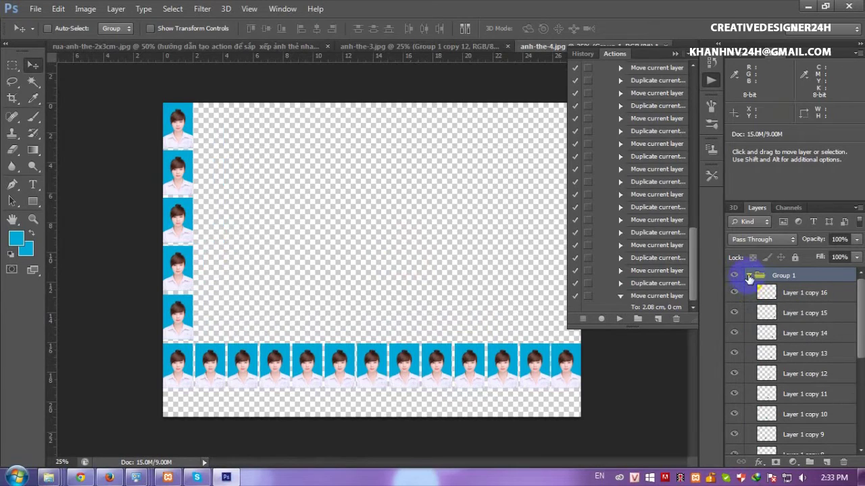
click(770, 292)
scroll(790, 323, down, 5)
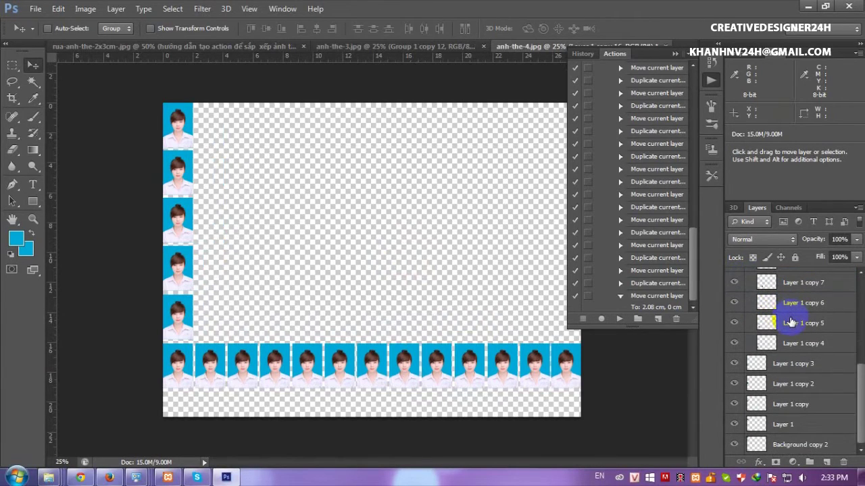
click(774, 363)
click(734, 365)
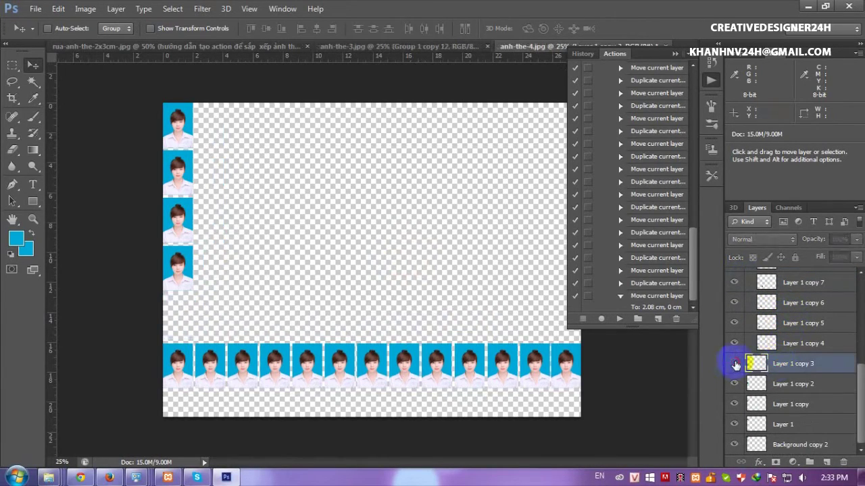
scroll(747, 378, up, 2)
scroll(753, 385, up, 3)
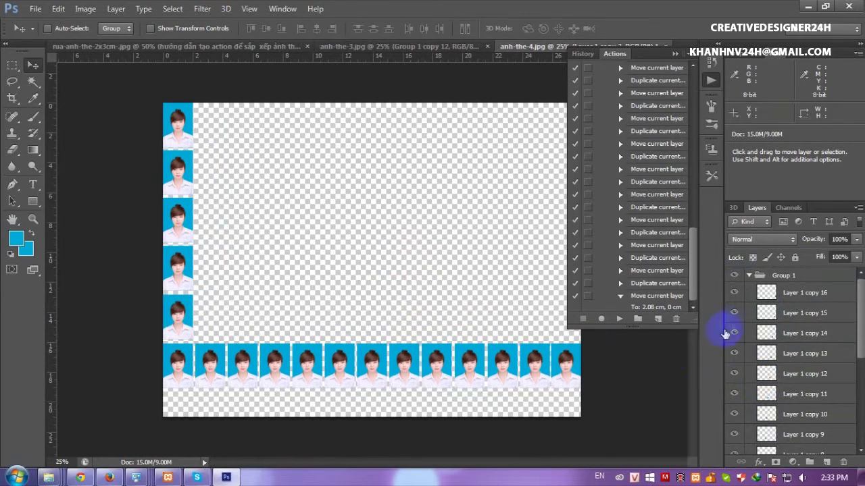
click(746, 276)
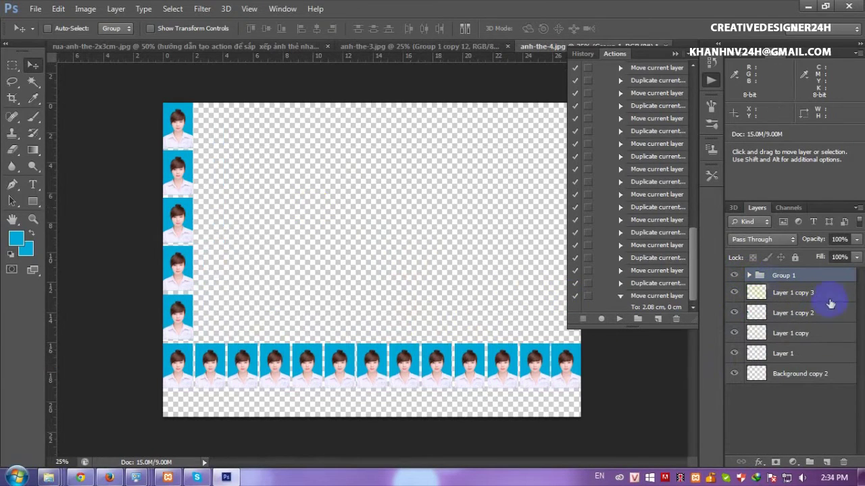
click(735, 277)
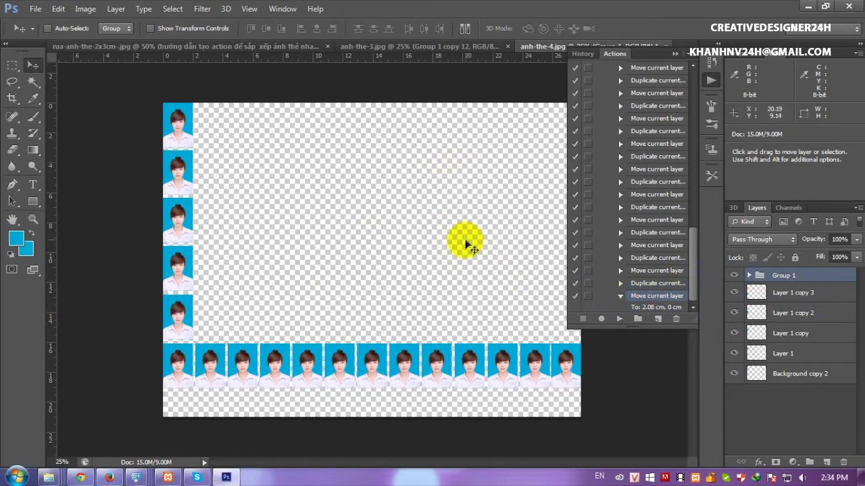
- Close anh-the-4.jpg without saving its changes
key(ctrl+w)
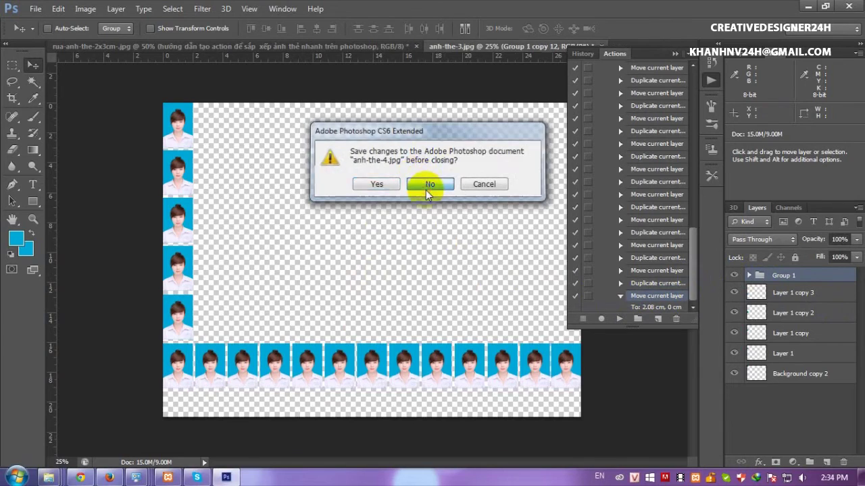
click(427, 187)
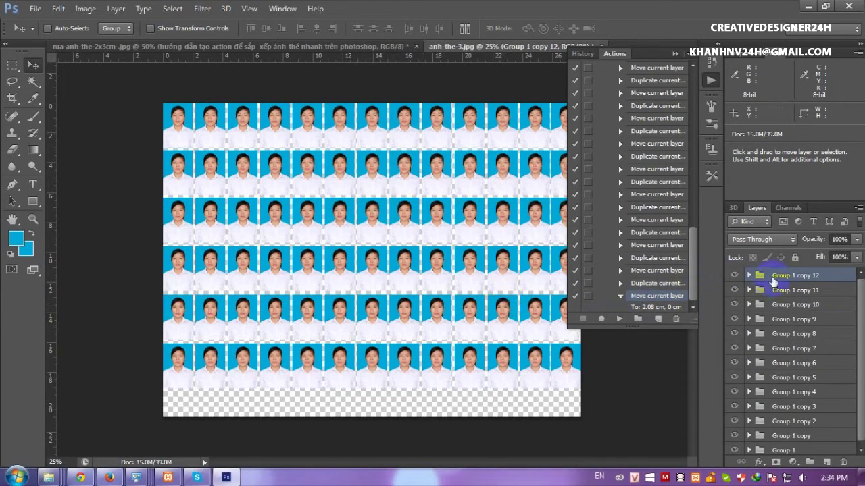
drag(693, 243, 694, 138)
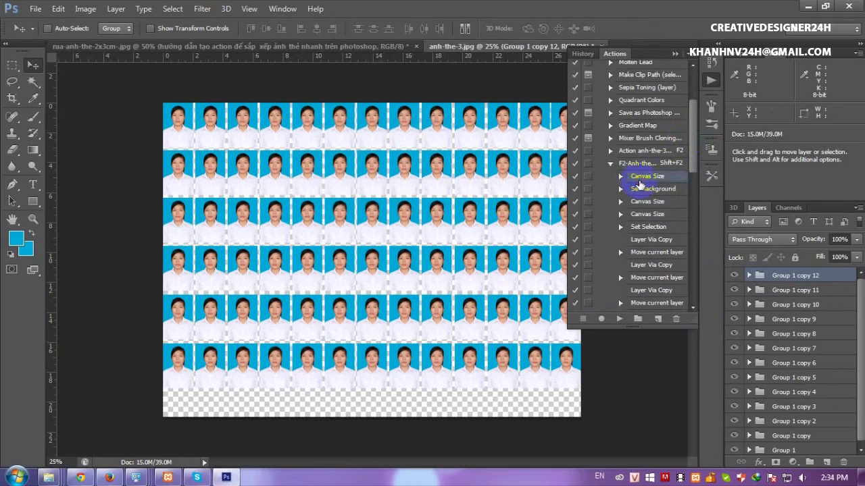
- Reconfirm the action's Canvas Size step at 27.9 × 21 cm, then show the History panel
click(649, 169)
click(640, 177)
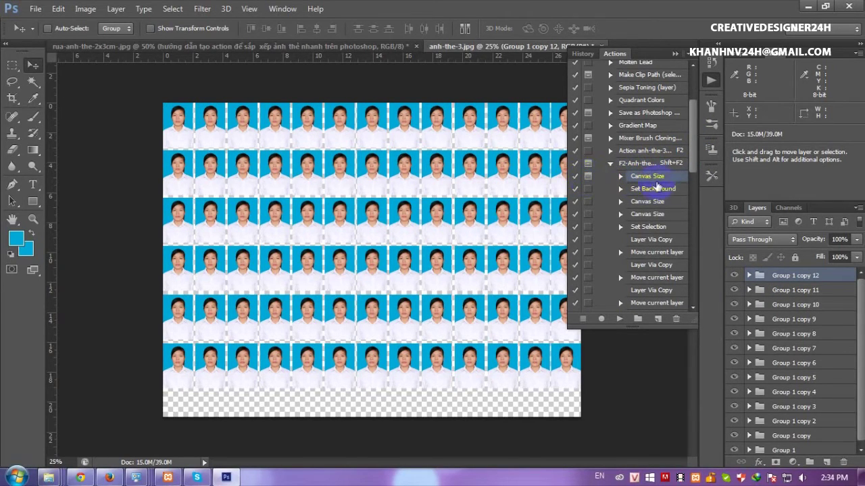
double_click(650, 176)
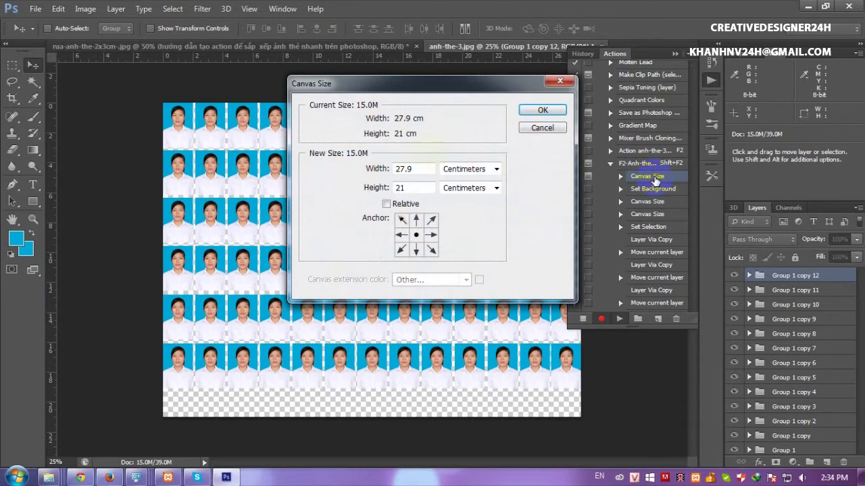
click(530, 113)
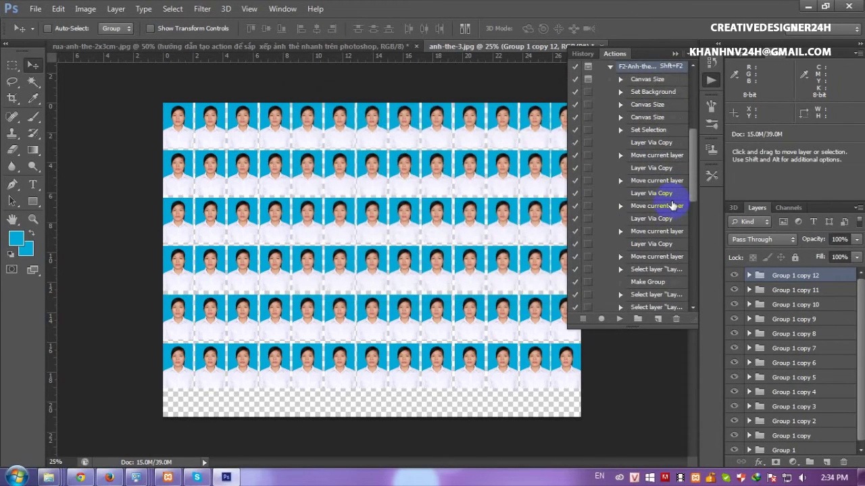
scroll(676, 190, up, 3)
scroll(676, 189, up, 1)
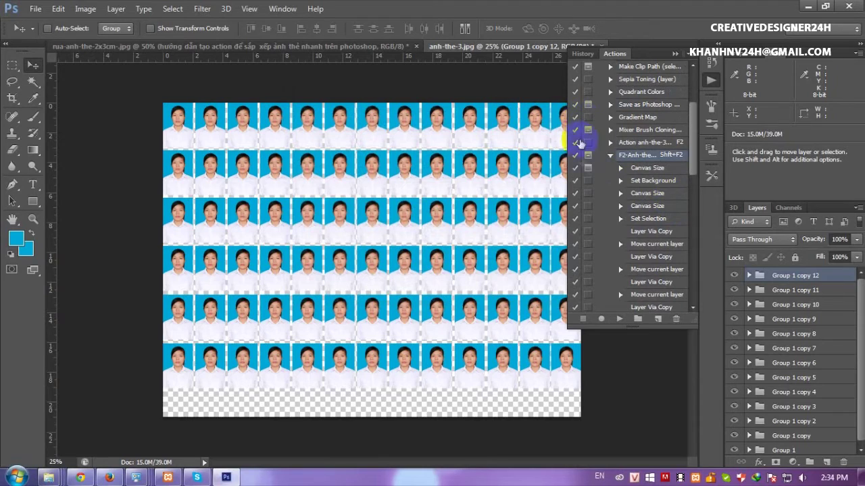
click(582, 54)
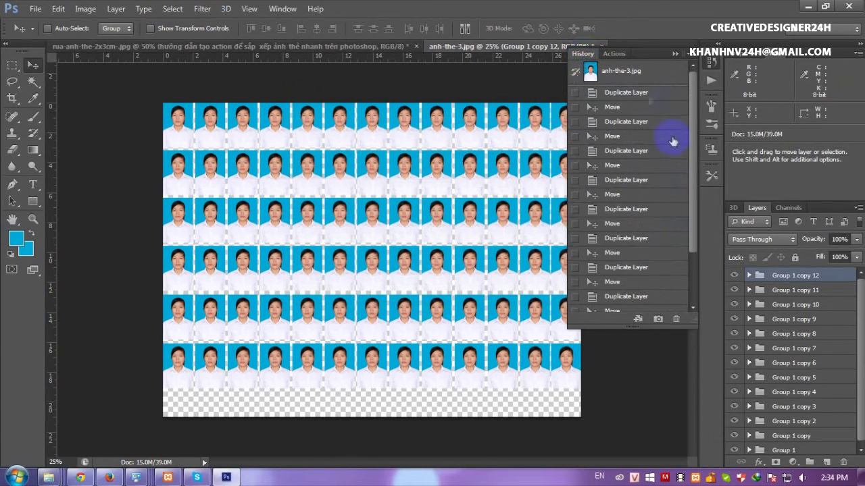
- Step back through the tiling history states to the anh-the-3.jpg opening snapshot
scroll(690, 179, down, 3)
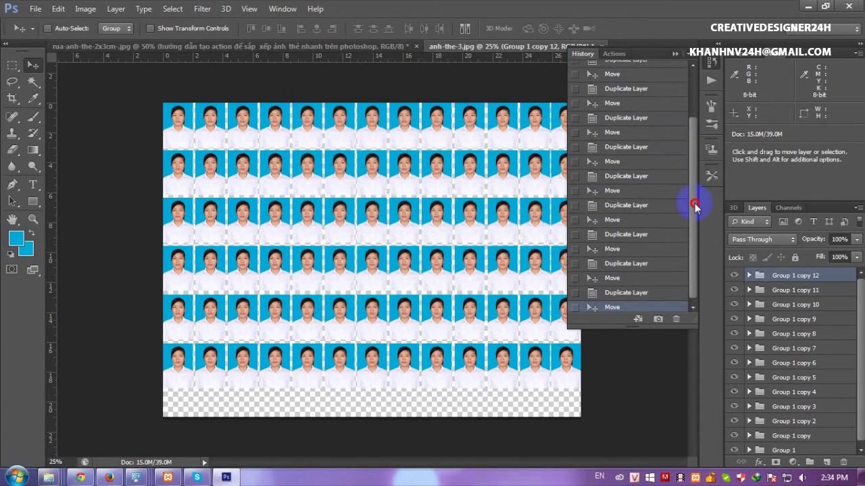
click(622, 294)
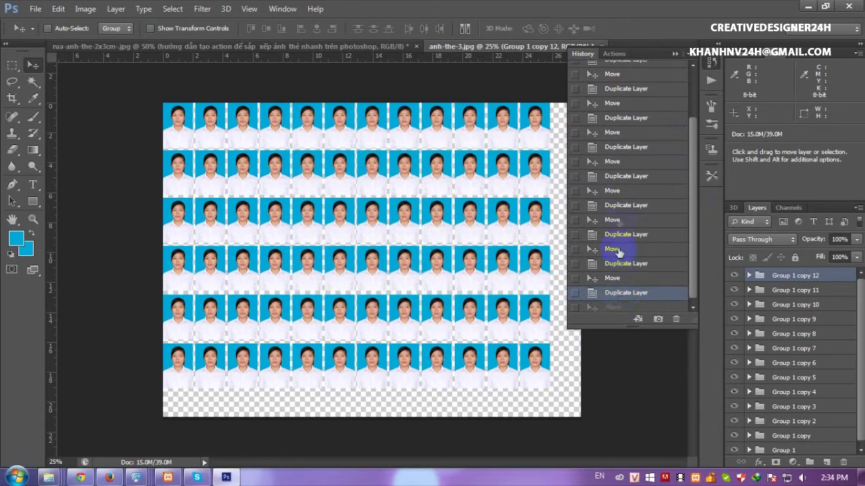
scroll(628, 222, up, 3)
scroll(635, 144, up, 3)
click(622, 110)
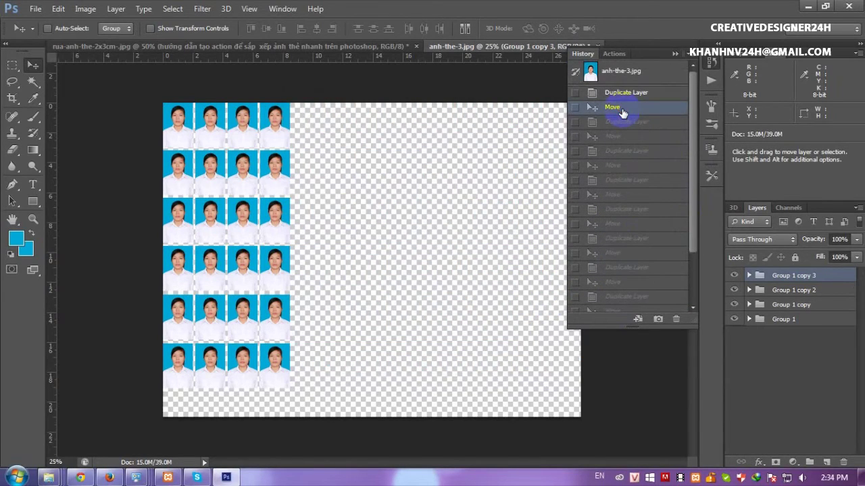
click(622, 94)
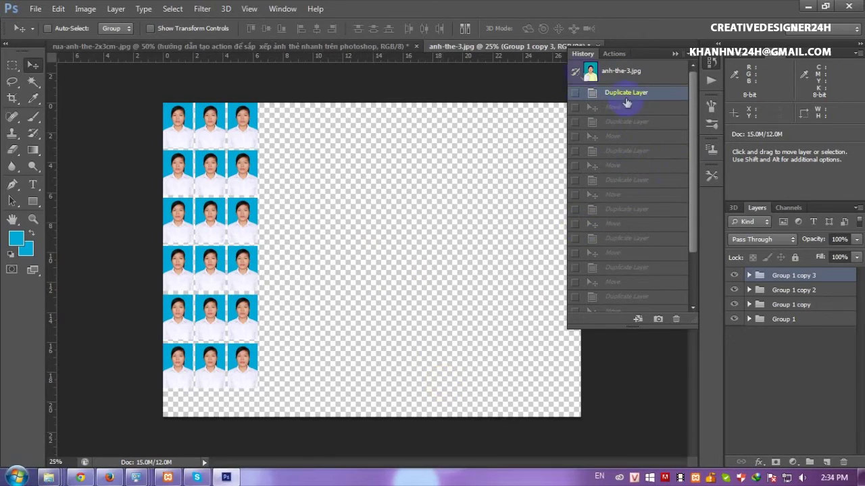
click(593, 74)
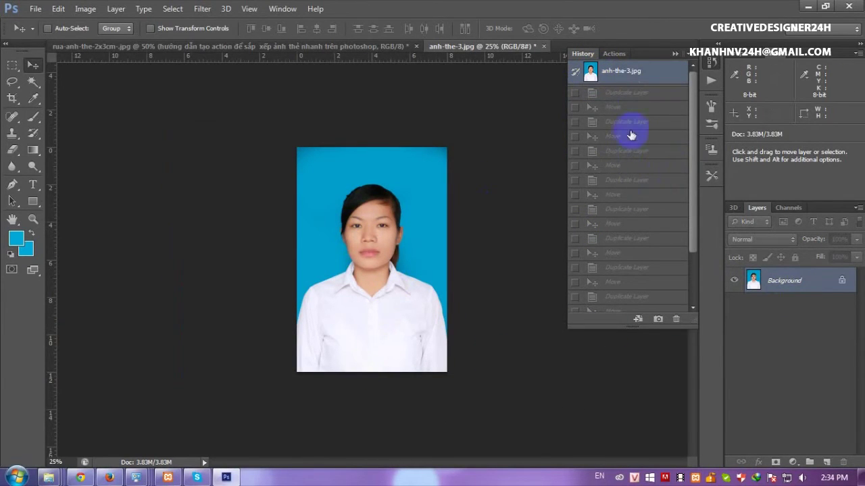
- In the Actions panel, expand F2-Anh-the and drag its recorded steps to the trash
click(614, 54)
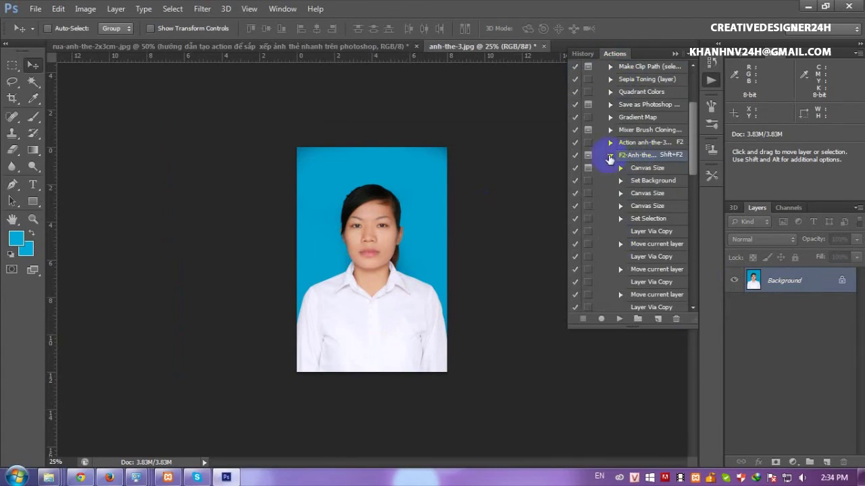
click(609, 156)
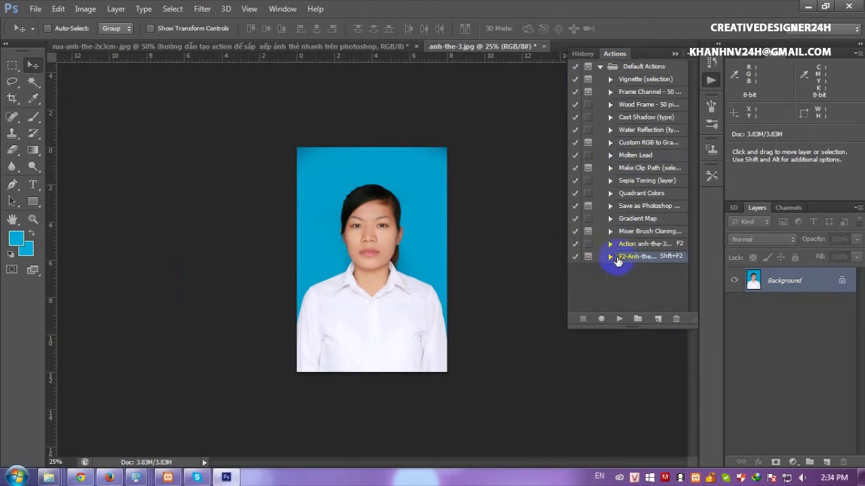
click(610, 257)
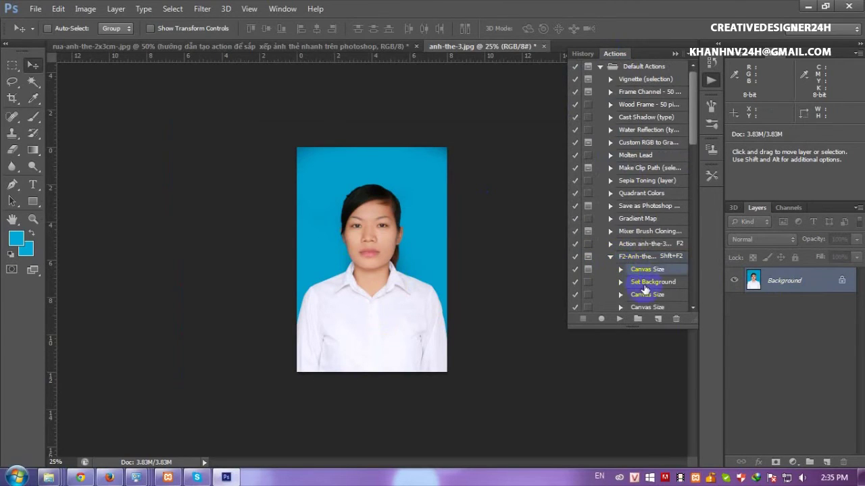
scroll(638, 279, down, 4)
scroll(640, 283, down, 4)
scroll(644, 289, down, 3)
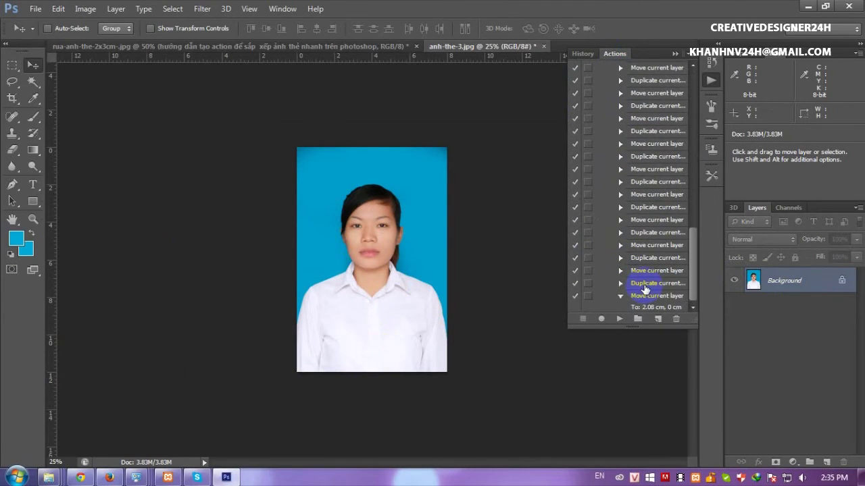
drag(645, 289, 676, 319)
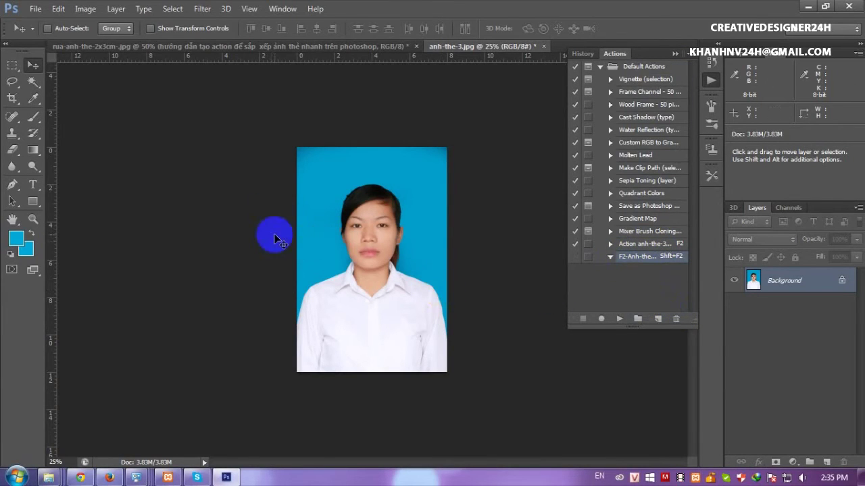
- Convert the locked Background into a regular Layer 0
key(c)
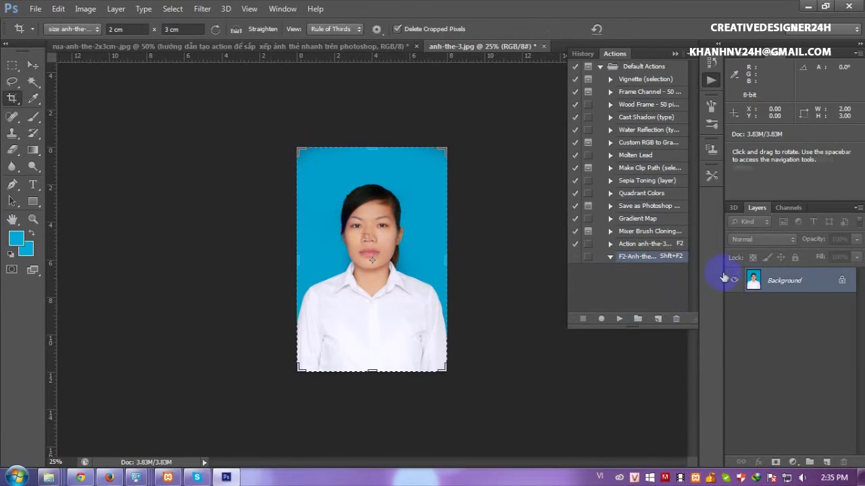
double_click(770, 291)
key(Return)
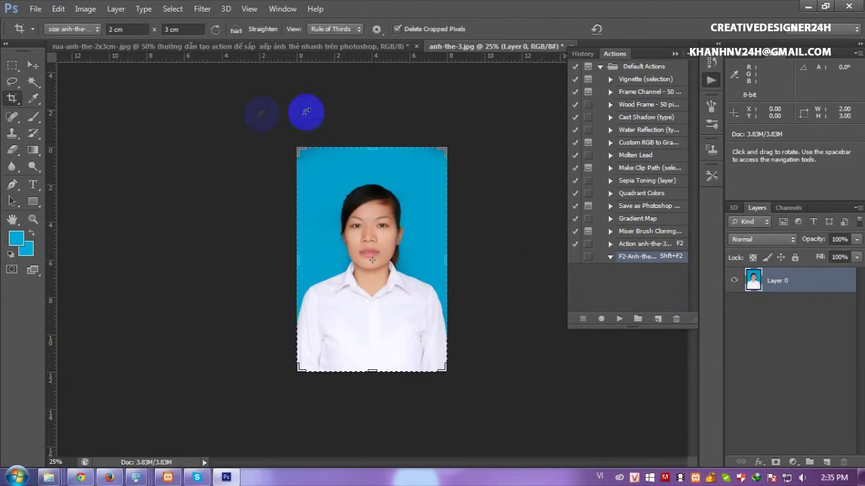
- Replace the blue background around the woman with a feathered cyan gradient fill
click(32, 65)
click(33, 81)
click(308, 213)
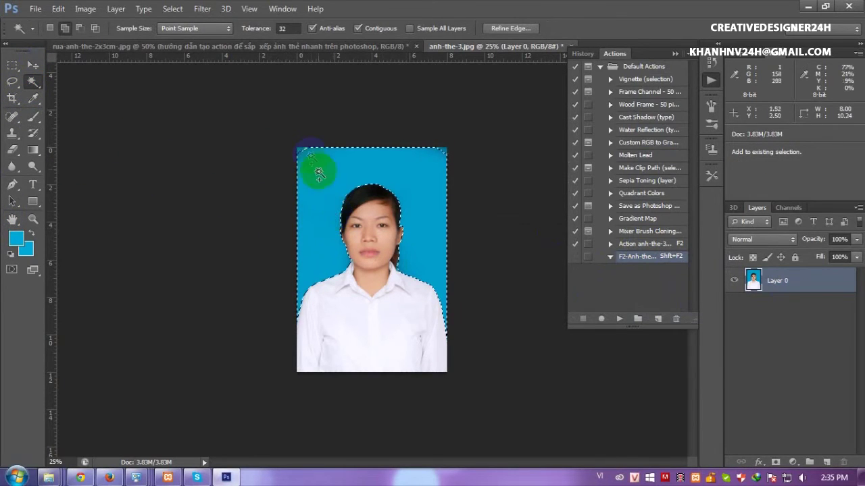
shift+click(444, 147)
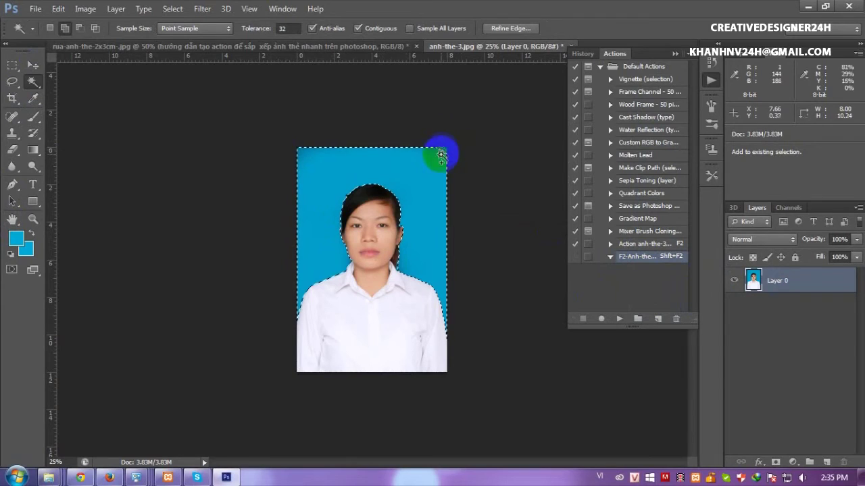
shift+click(447, 254)
key(shift+F6)
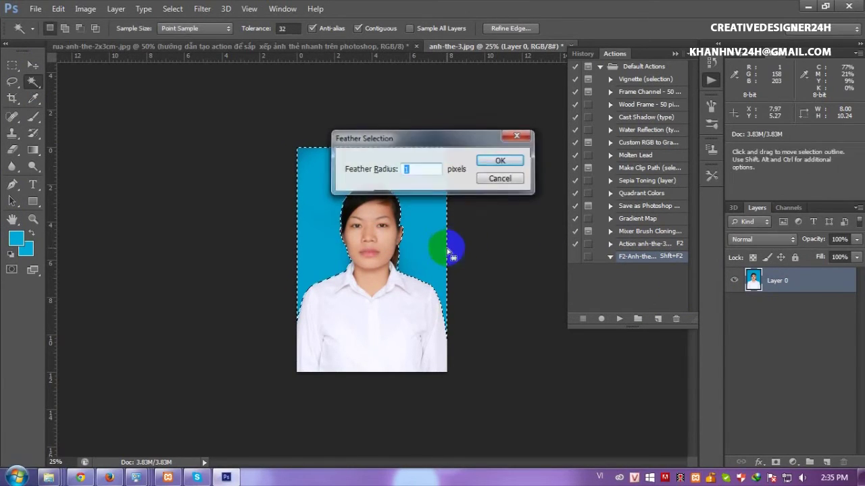
key(Return)
key(g)
drag(356, 194, 347, 279)
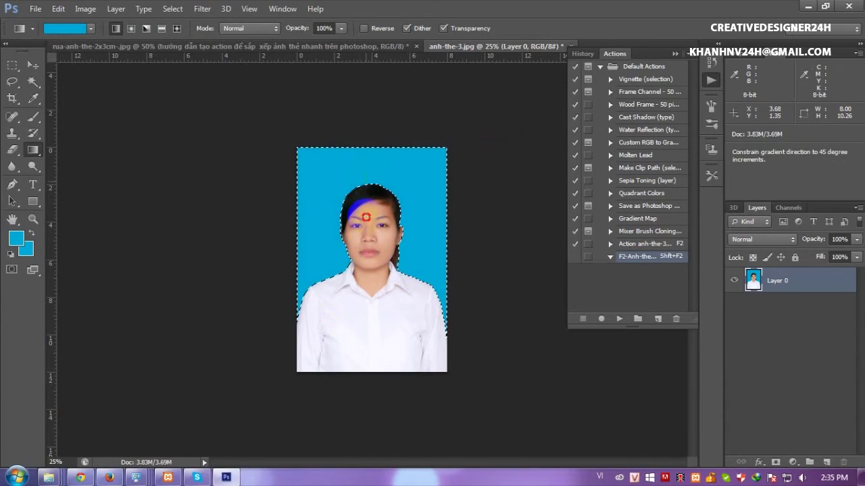
key(ctrl+d)
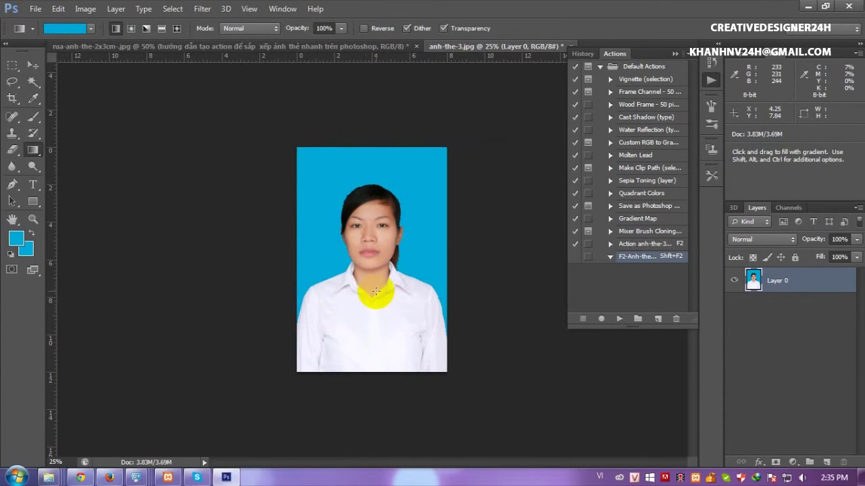
- Crop the photo to 2 × 3 cm framing the head and shoulders
key(c)
drag(297, 147, 307, 163)
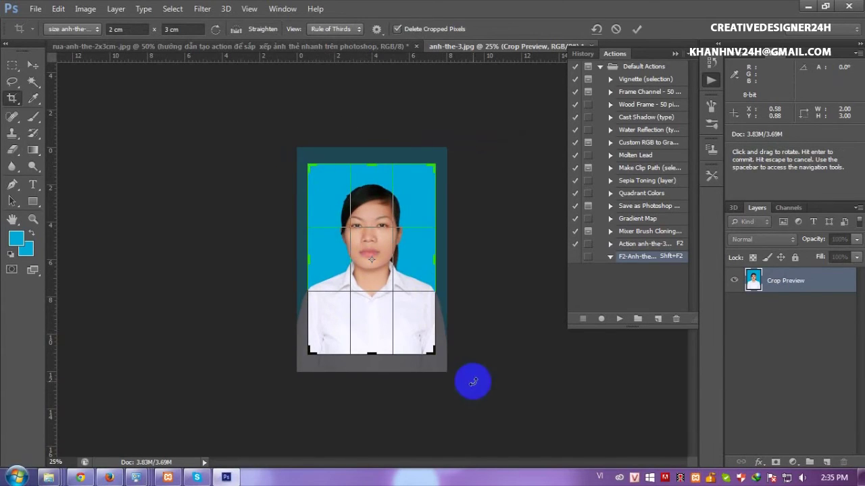
key(Up)
key(Up)
key(Up)
key(Up)
key(Up)
key(Up)
key(Up)
key(Up)
key(Return)
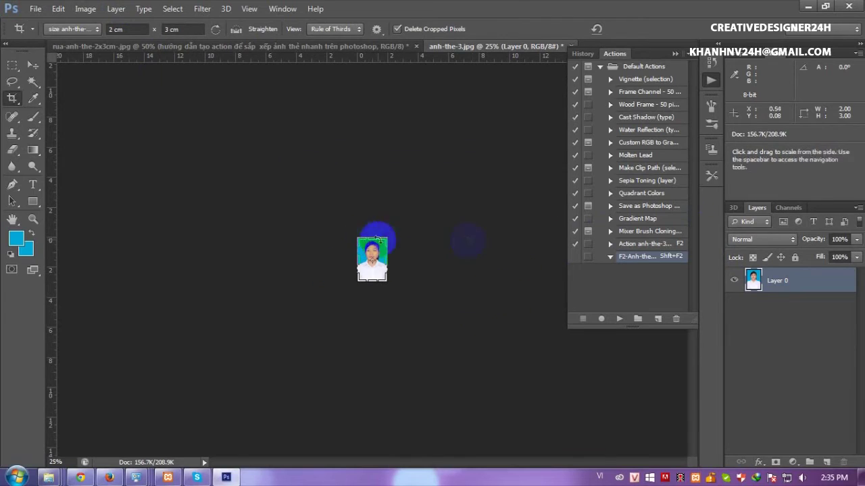
key(v)
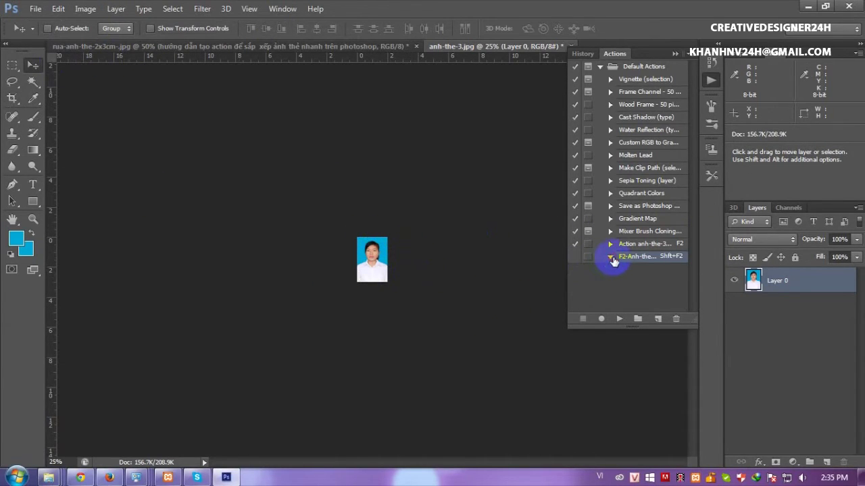
- Turn off the F2-Anh-the action's dialogs, play it, and toggle all its commands
click(585, 257)
click(385, 183)
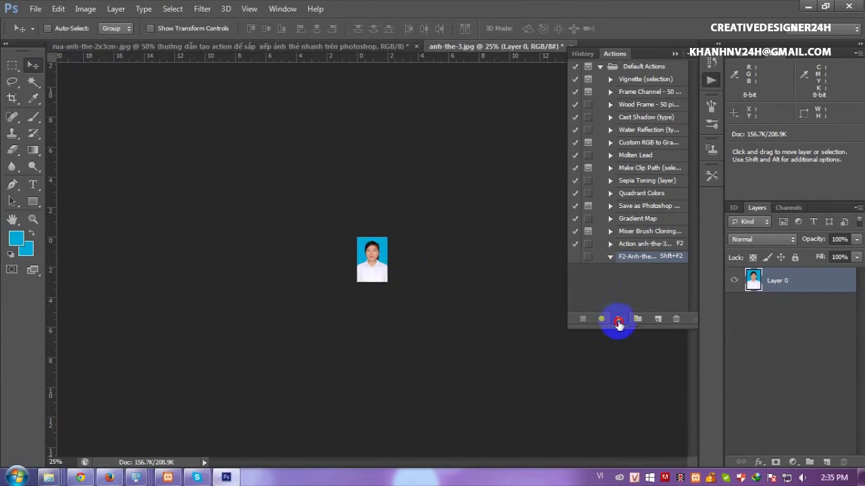
click(619, 318)
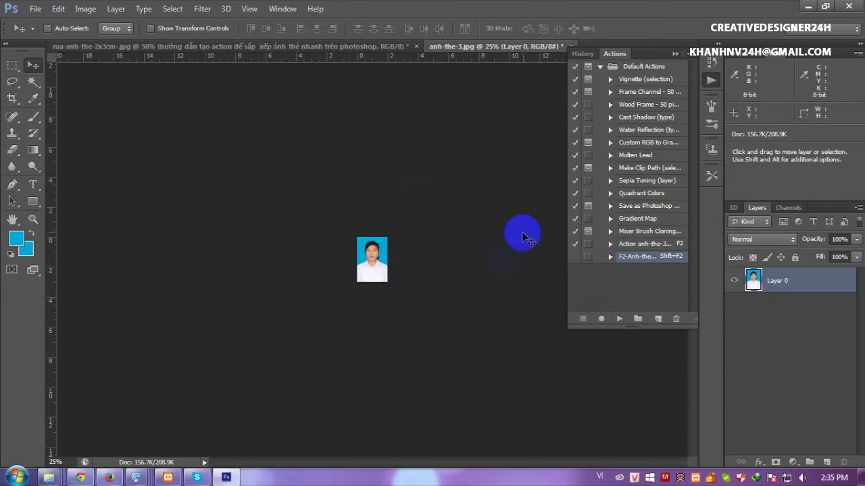
click(578, 256)
click(407, 185)
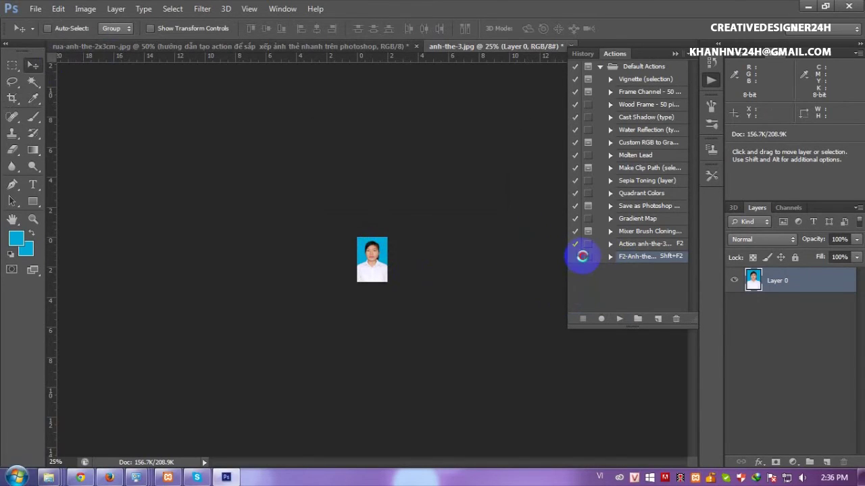
- Cancel a second dialog toggle and drag the old F2-Anh-the action to the trash
click(586, 256)
click(440, 185)
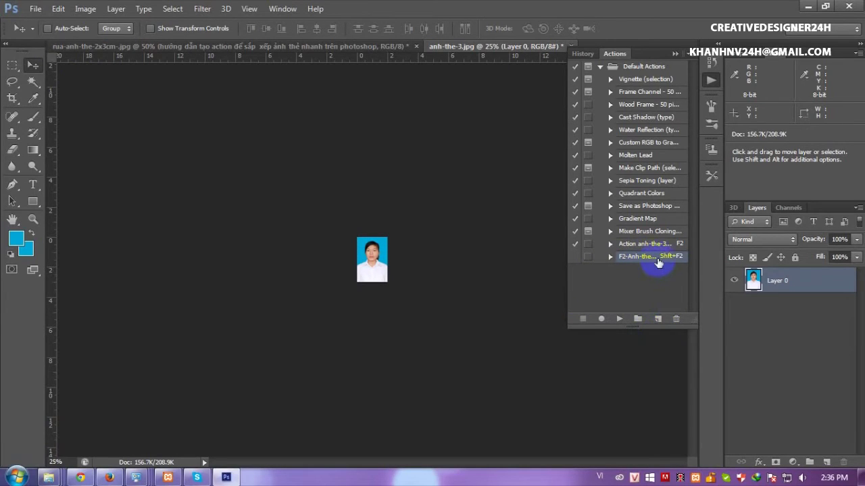
drag(641, 261, 675, 318)
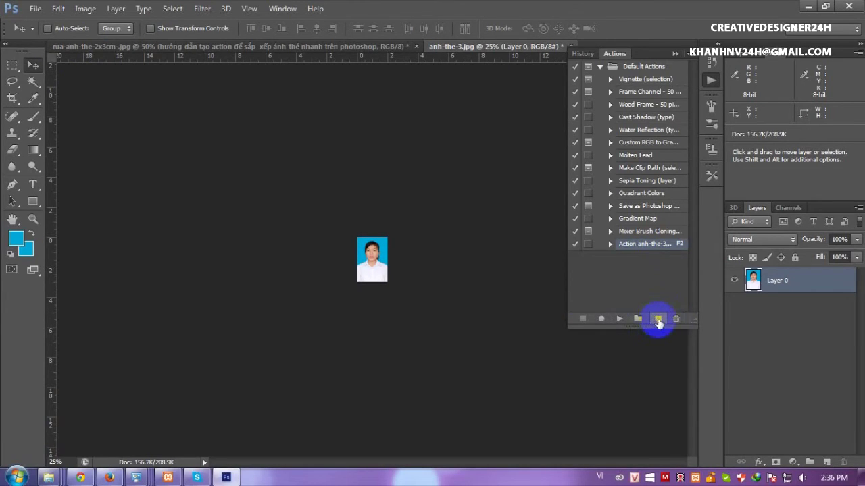
click(657, 320)
text(action-anhthe-2-3cm)
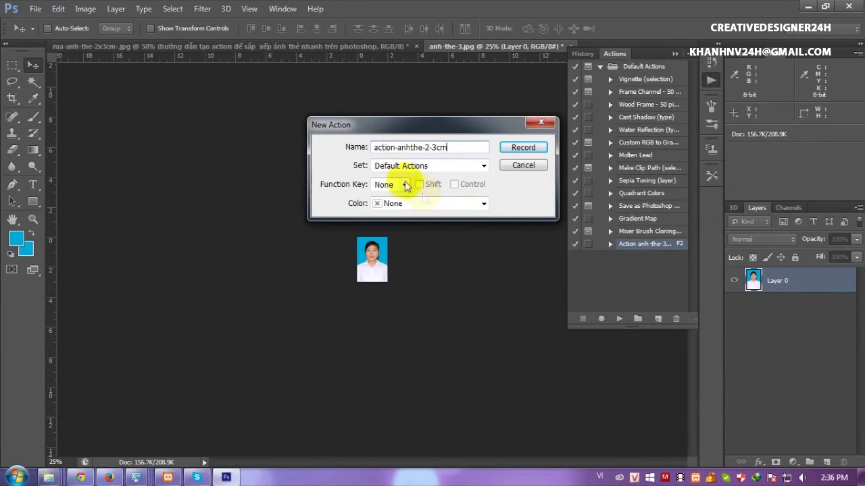
- Give the new action-anhthe-2-3cm action the Shift+F2 shortcut and start recording it
click(404, 185)
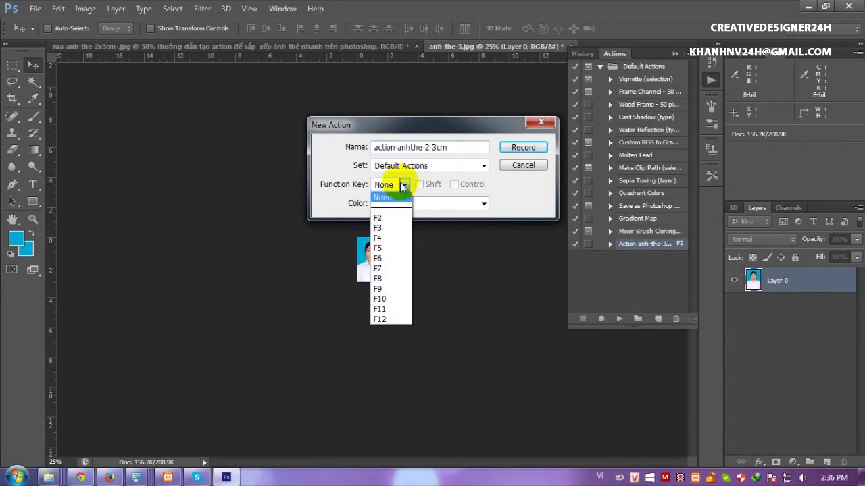
click(372, 218)
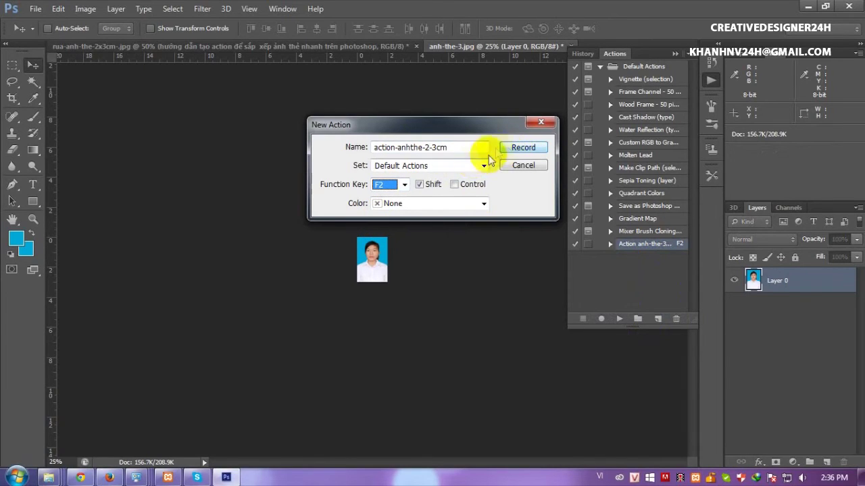
click(523, 148)
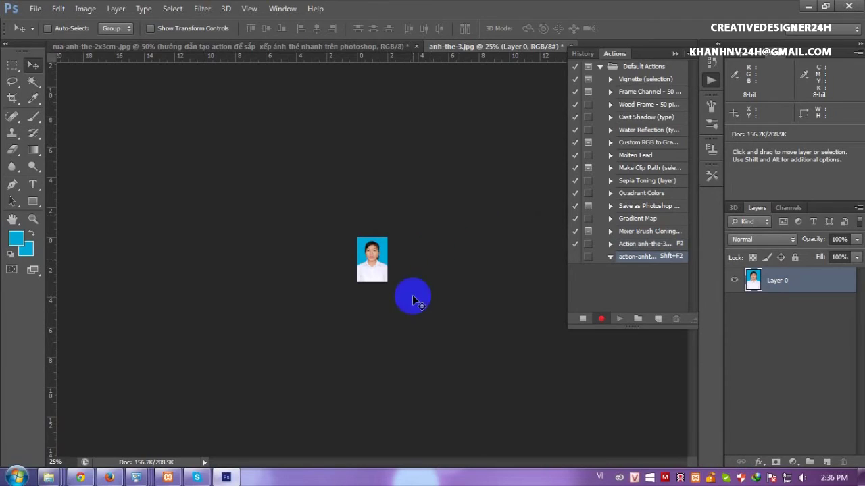
- Enlarge the canvas to 279 × 210 mm in millimetres, anchored at the top-left
click(85, 9)
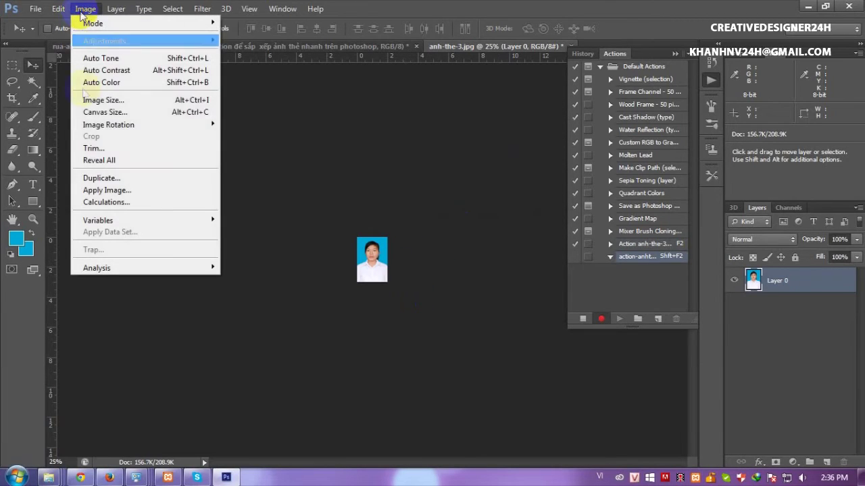
click(102, 112)
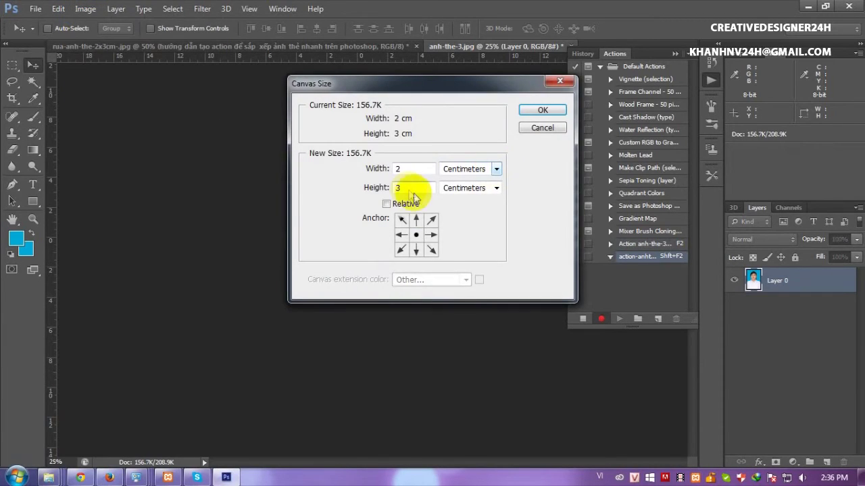
click(447, 174)
click(456, 219)
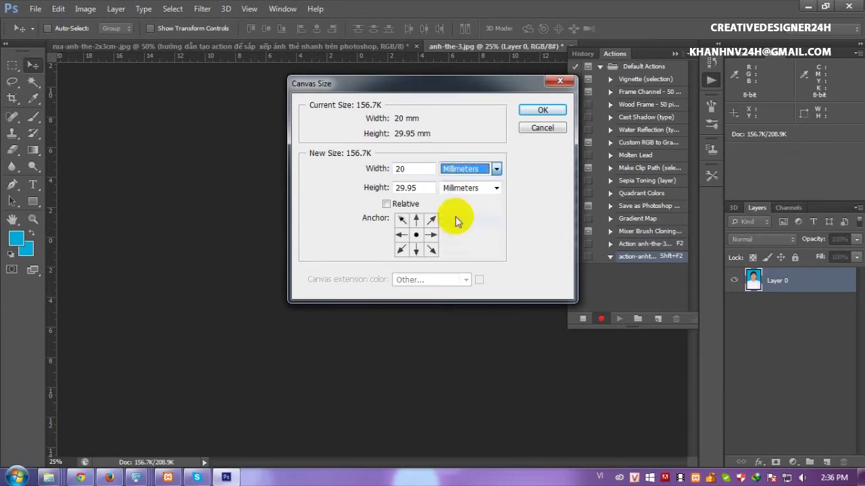
click(459, 190)
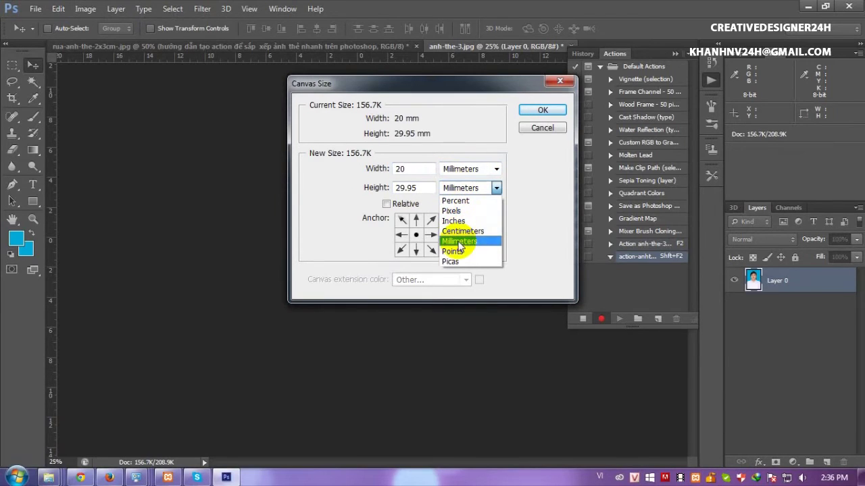
click(459, 241)
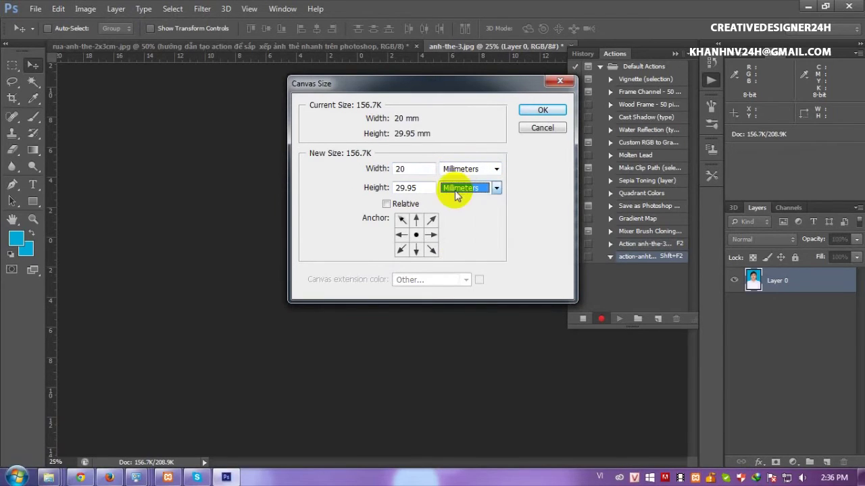
double_click(416, 168)
text(279)
key(Tab)
key(Tab)
text(21)
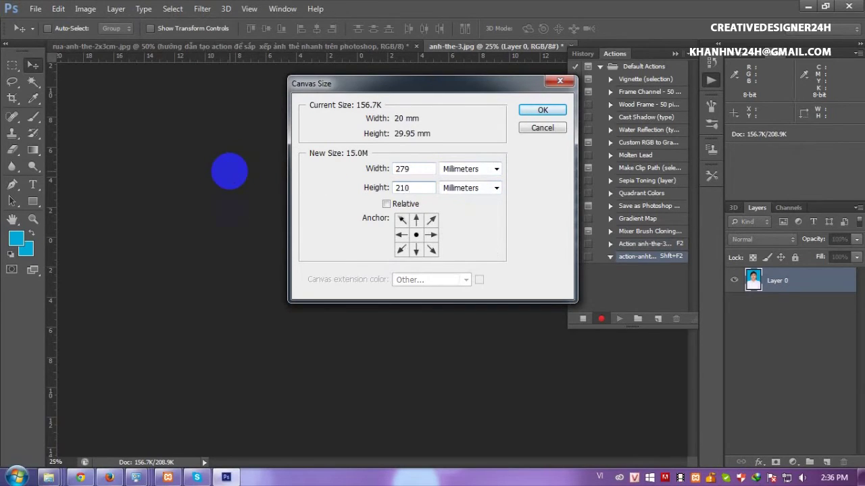
click(401, 220)
click(541, 111)
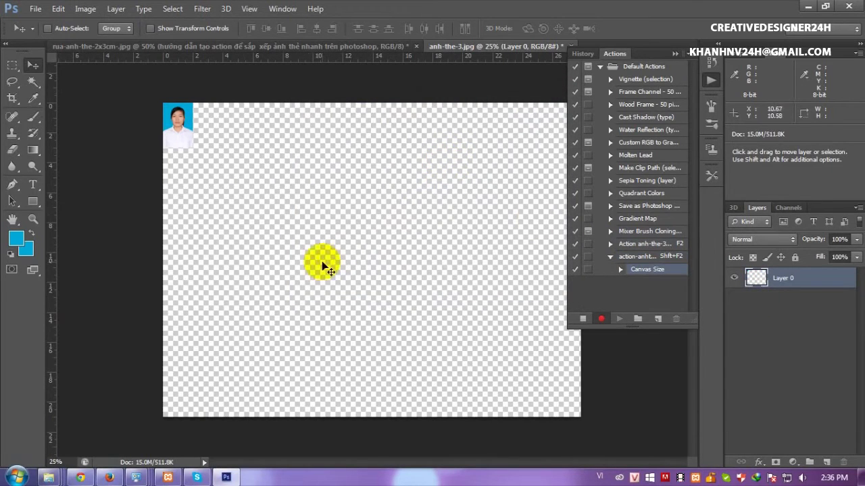
- Duplicate the top-left photo and place the first copies along the top edge
click(654, 290)
ctrl+click(755, 279)
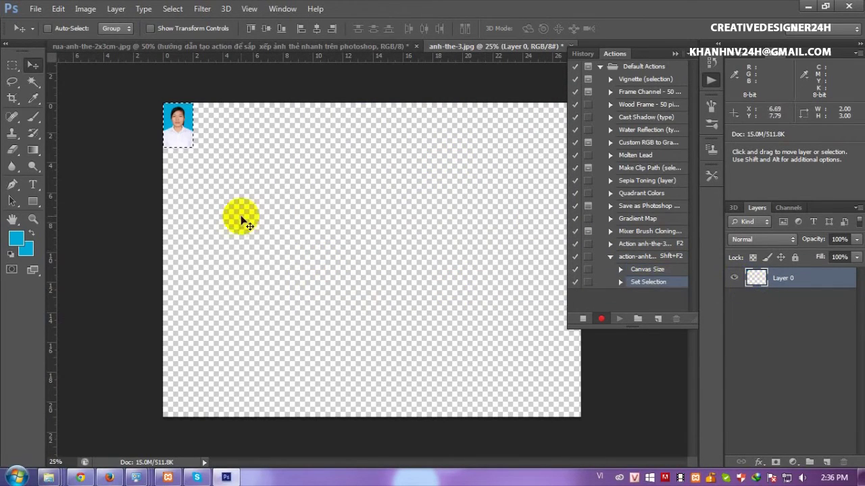
key(ctrl+j)
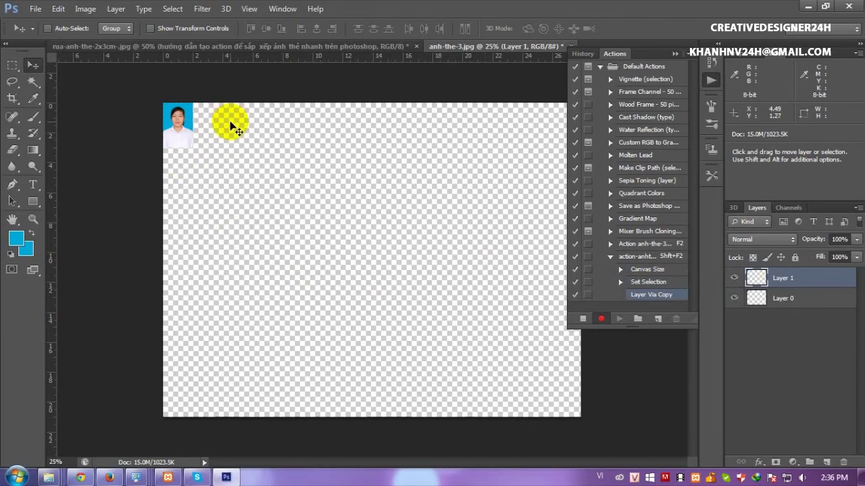
key(ctrl+minus)
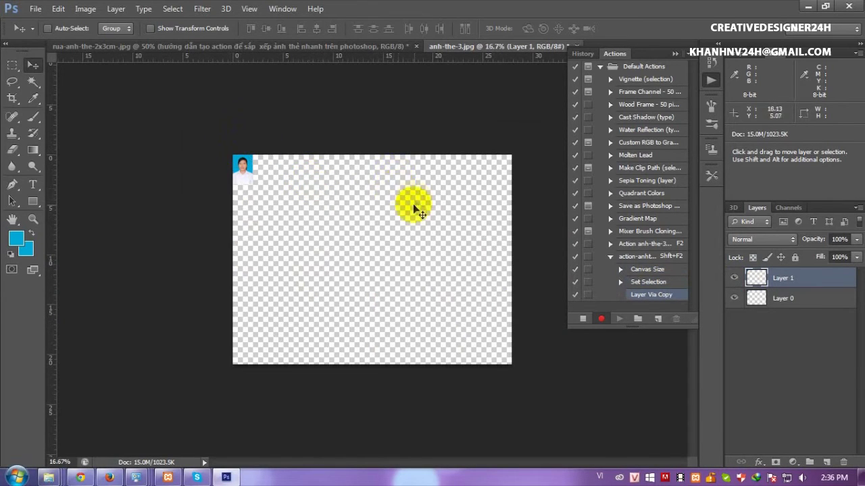
click(225, 197)
mouse_move(225, 197)
mouse_down()
mouse_move(271, 172)
mouse_move(285, 175)
mouse_up()
key(ctrl+j)
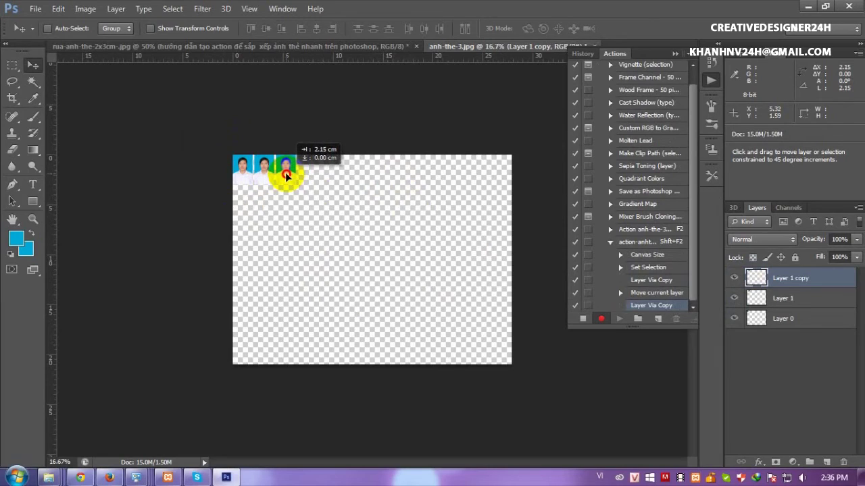
drag(285, 176, 306, 174)
- Add more photo copies until the top row reaches the sheet's right side
key(ctrl+j)
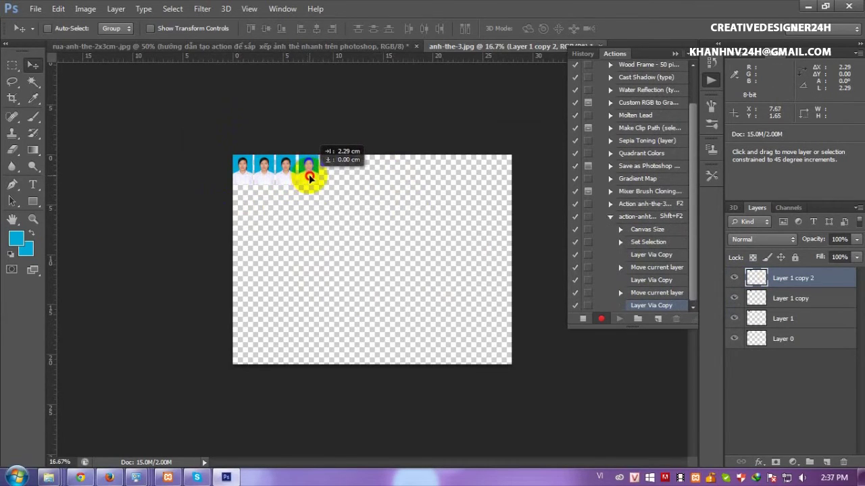
drag(306, 174, 349, 179)
key(ctrl+j)
key(ctrl+j)
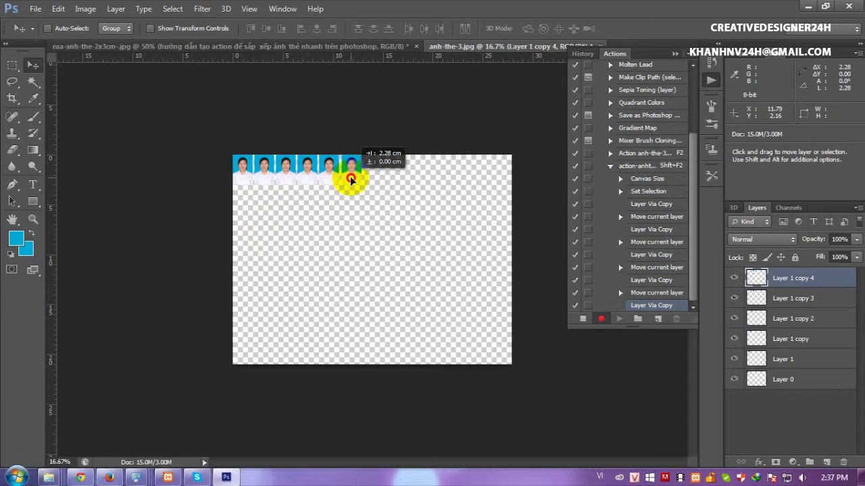
mouse_move(350, 179)
mouse_down()
mouse_move(392, 162)
mouse_move(438, 173)
mouse_up()
key(ctrl+j)
key(ctrl+j)
key(ctrl+j)
key(ctrl+j)
key(ctrl+j)
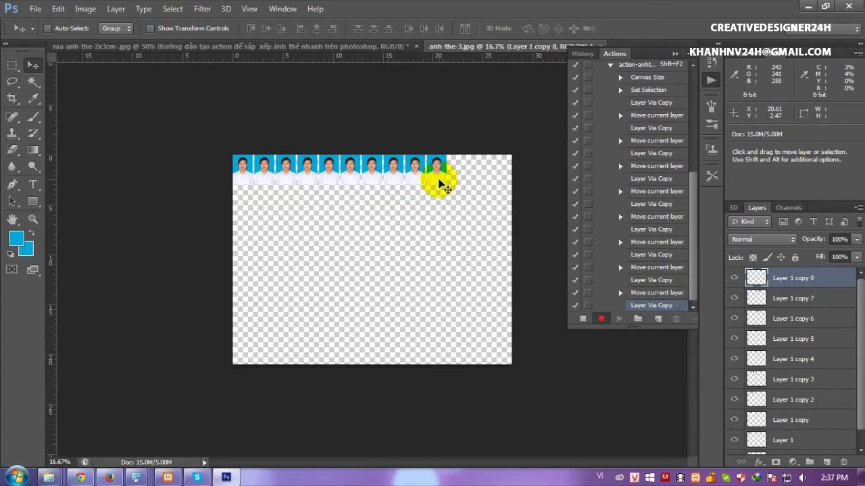
key(ctrl+j)
drag(440, 183, 456, 180)
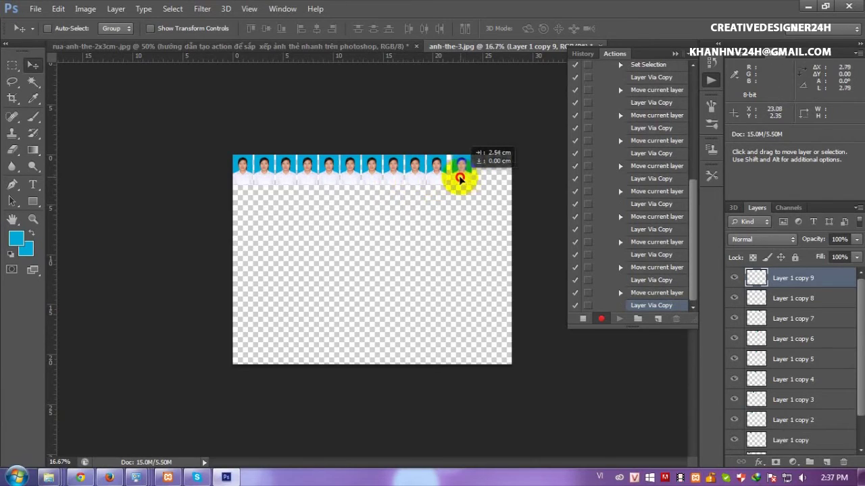
drag(457, 179, 504, 177)
key(ctrl+j)
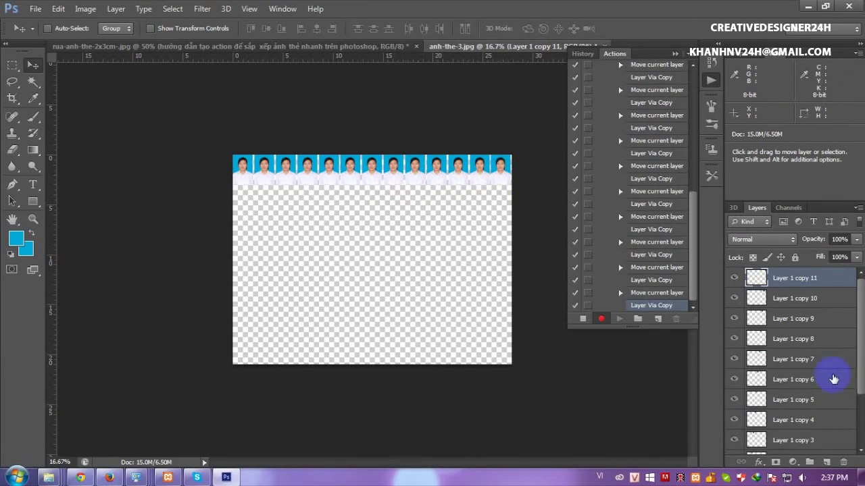
- Select all the row's photo layers and drag a copy of the row below
scroll(834, 379, down, 3)
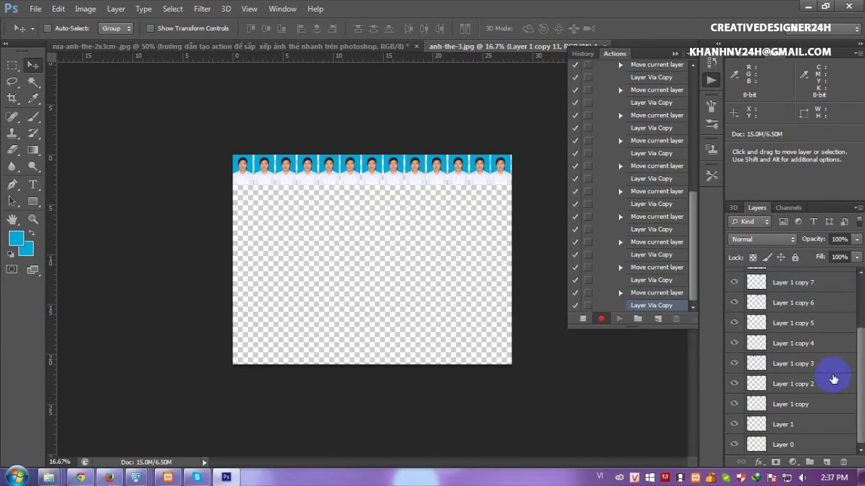
shift+click(792, 446)
drag(338, 170, 342, 200)
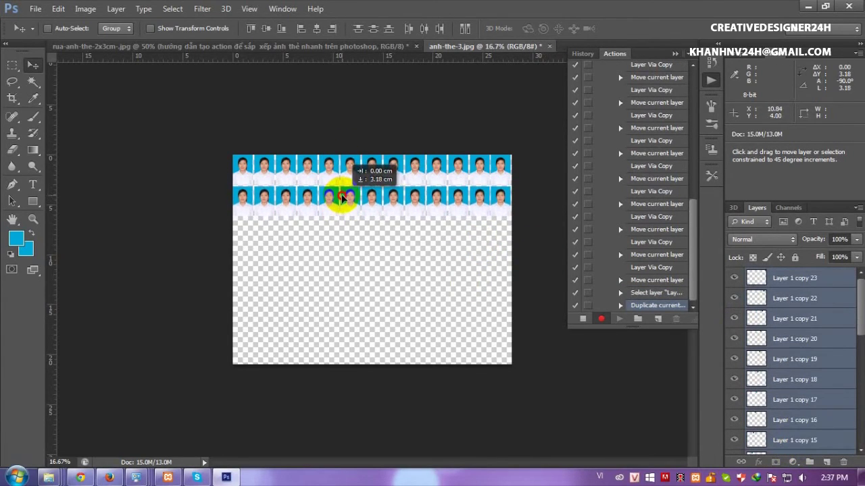
- Duplicate and position row copies down the sheet until six rows of photos fill it
mouse_move(342, 200)
mouse_down()
mouse_move(381, 225)
mouse_move(368, 277)
mouse_move(376, 269)
mouse_move(383, 311)
mouse_up()
key(ctrl+j)
key(ctrl+j)
key(ctrl+j)
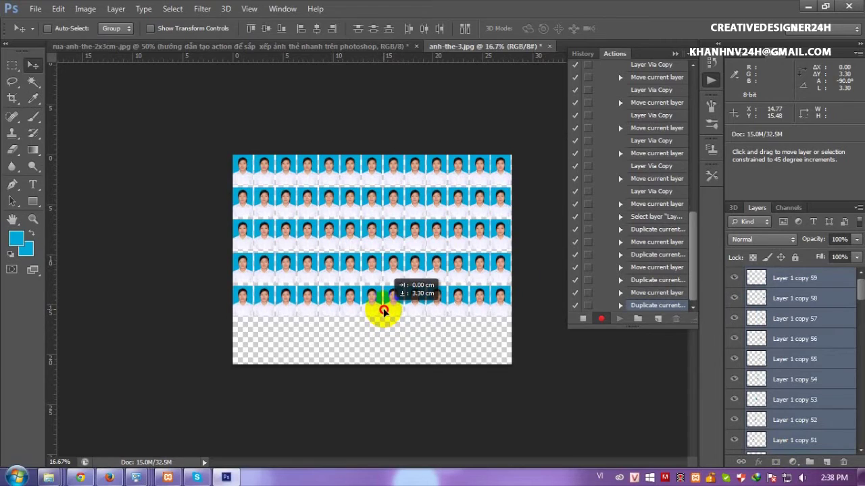
key(ctrl+j)
drag(386, 305, 384, 336)
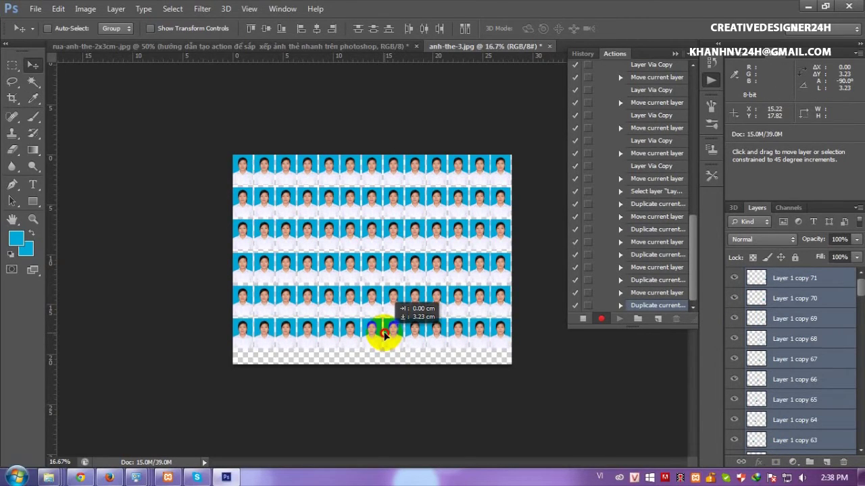
- Stop recording action-anhthe-2-3cm in the Actions panel
scroll(843, 340, down, 5)
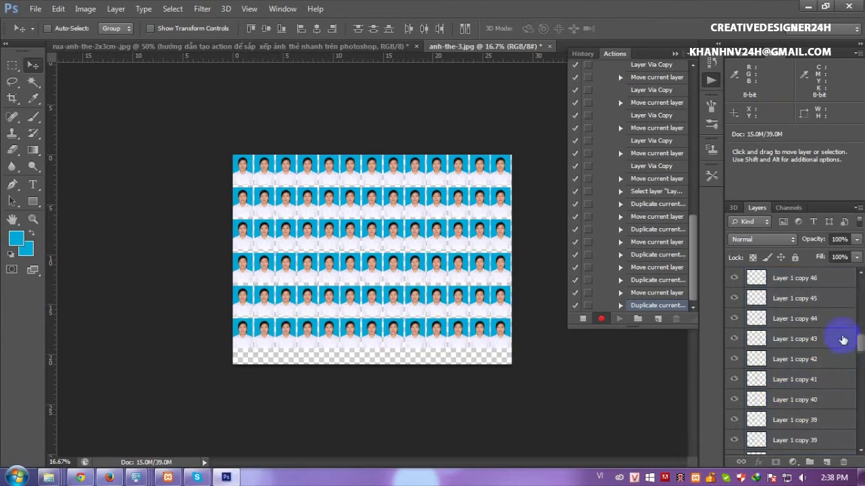
scroll(841, 340, down, 3)
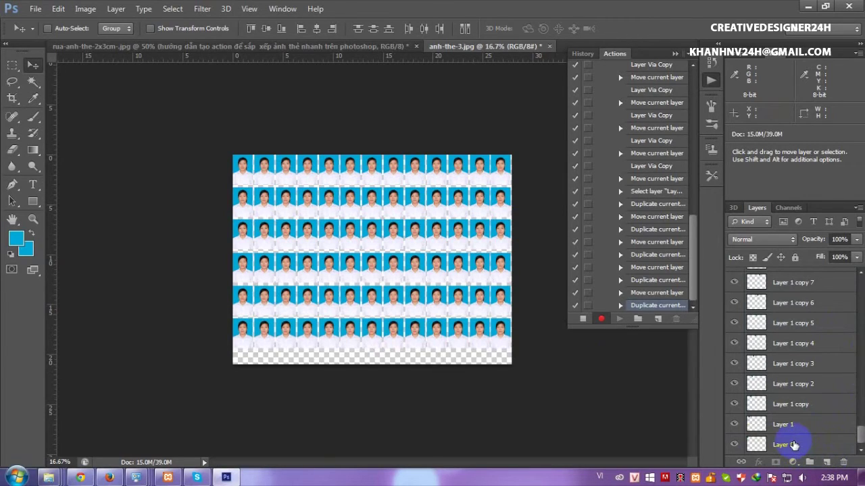
click(581, 320)
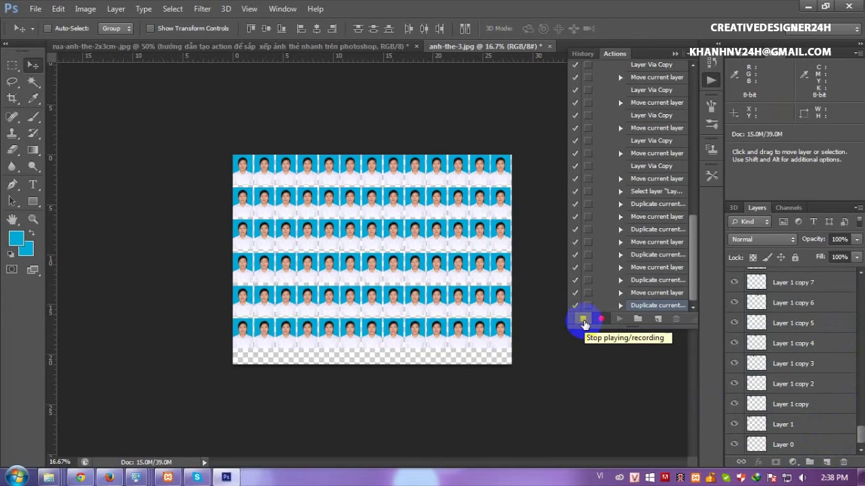
click(582, 322)
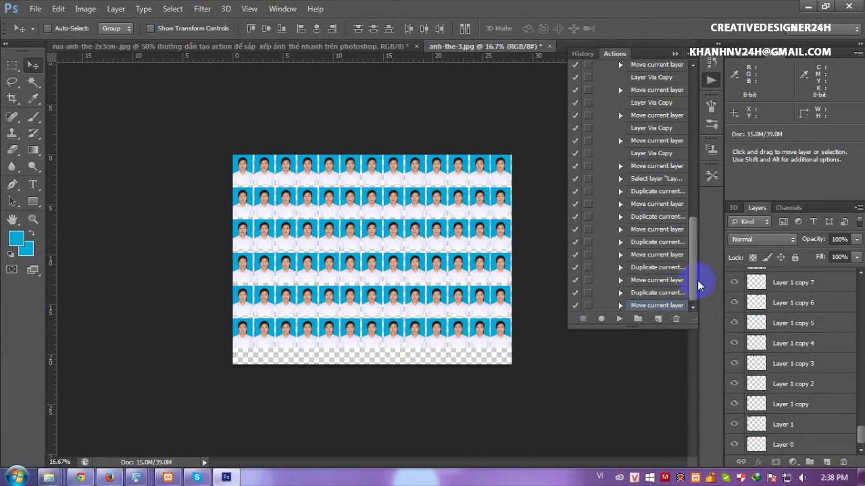
- Collapse the recorded action, compare both open documents, and begin opening another portrait from Anh-the
drag(698, 285, 700, 146)
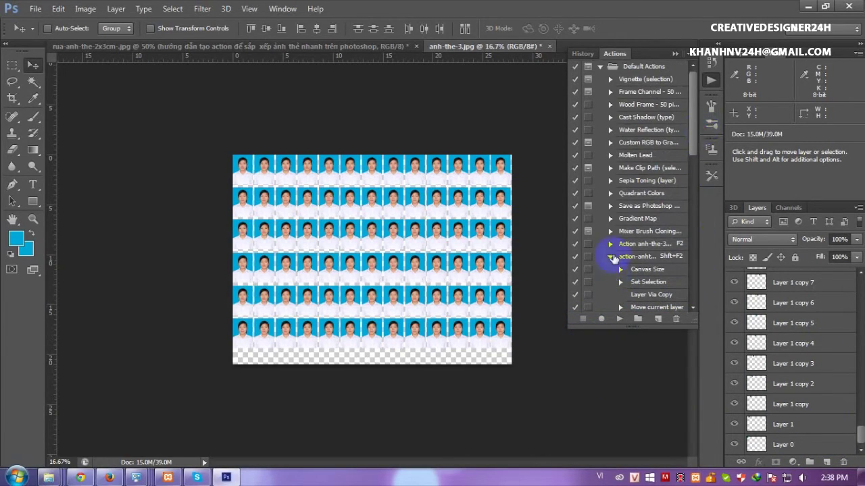
click(610, 258)
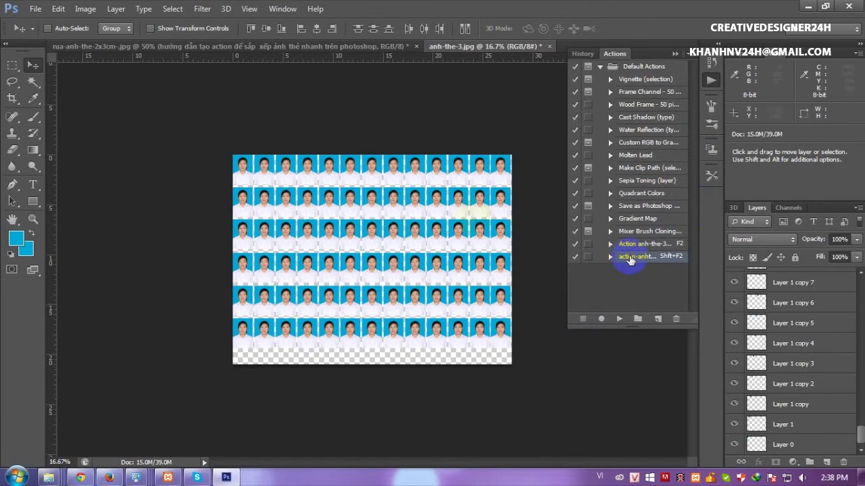
click(349, 47)
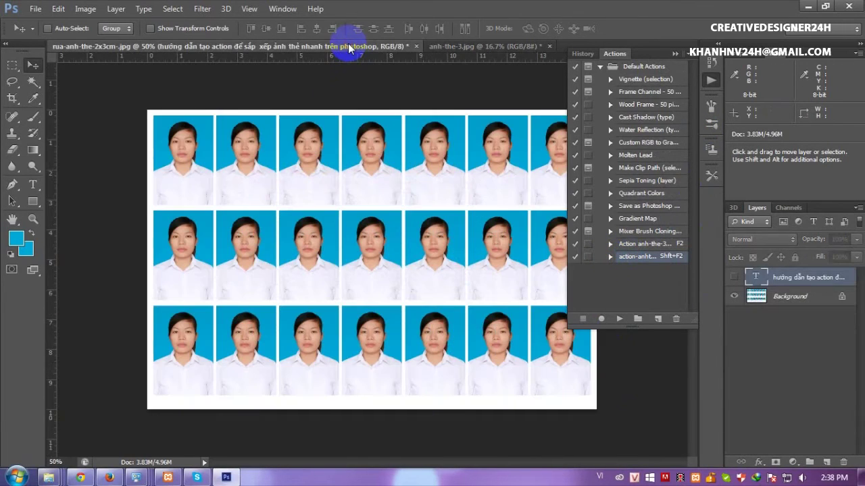
click(449, 47)
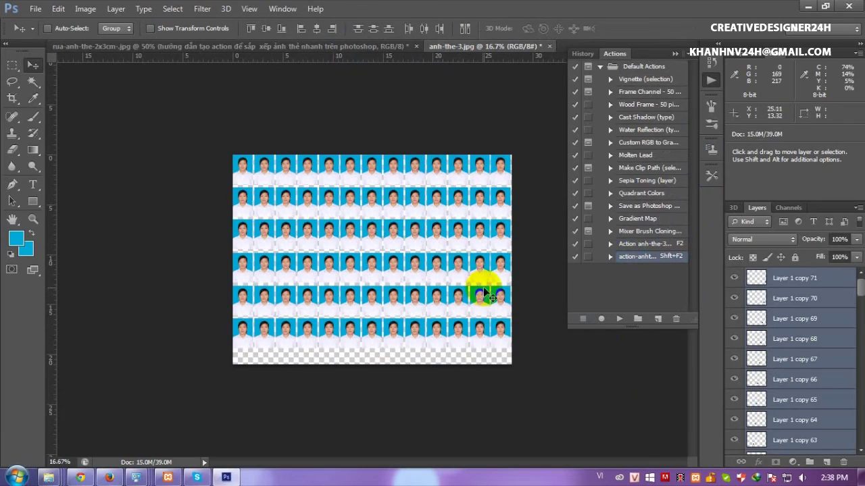
key(ctrl+Tab)
key(ctrl+Tab)
key(ctrl+Tab)
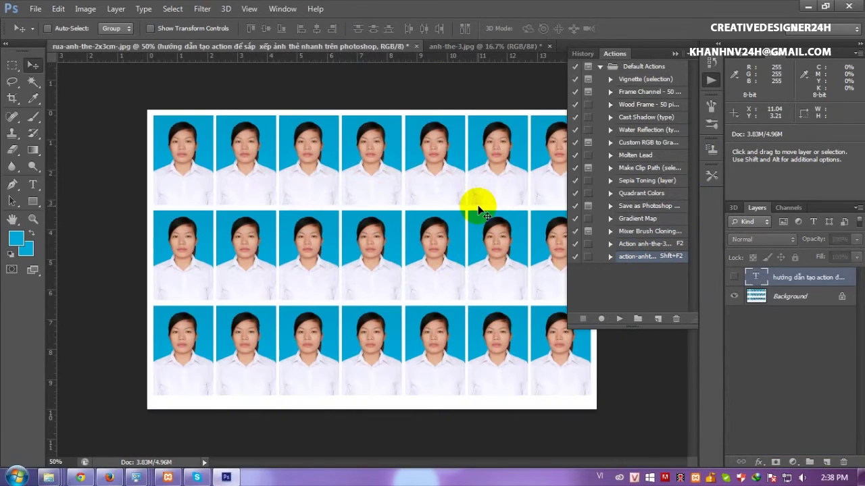
key(ctrl+o)
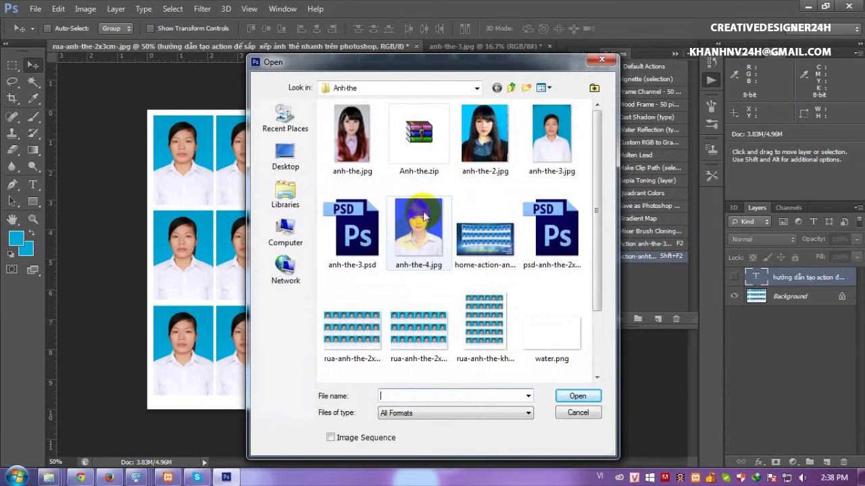
click(550, 158)
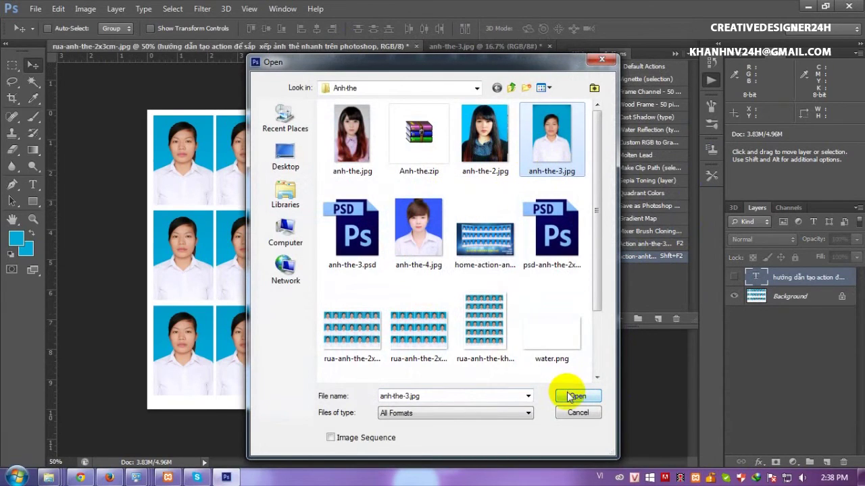
- Open anh-the-4.jpg and crop the portrait with the 2 × 3 cm preset
click(418, 227)
click(575, 397)
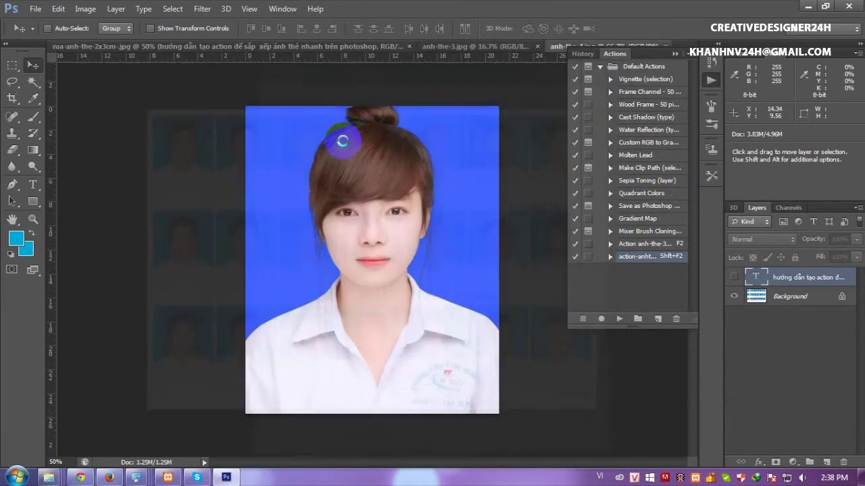
key(c)
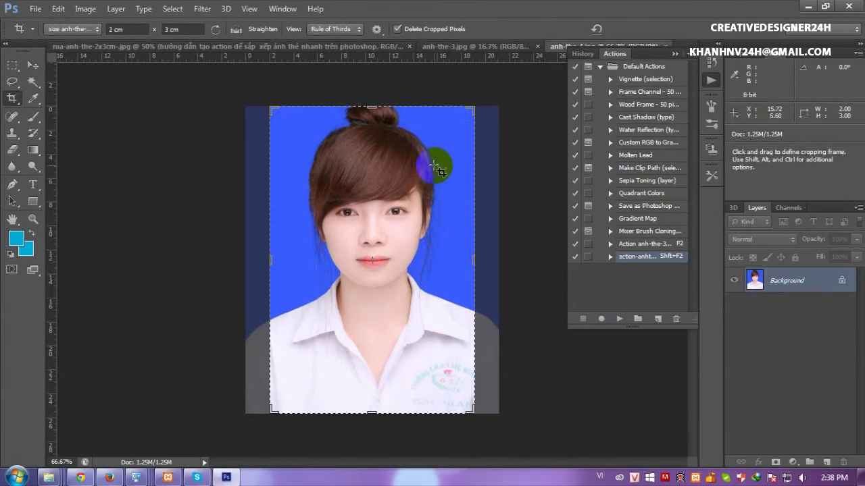
drag(472, 106, 483, 93)
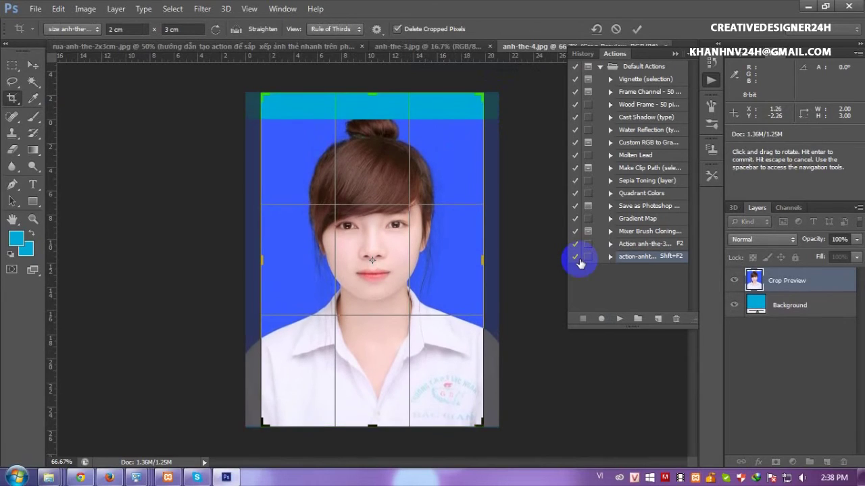
key(Return)
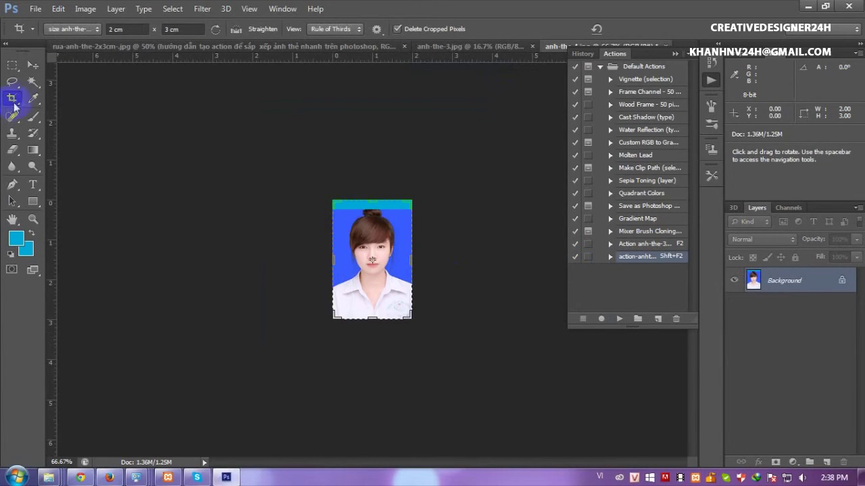
click(33, 82)
- Magic Wand-select all the blue background around the head, zooming in to catch leftovers
click(357, 242)
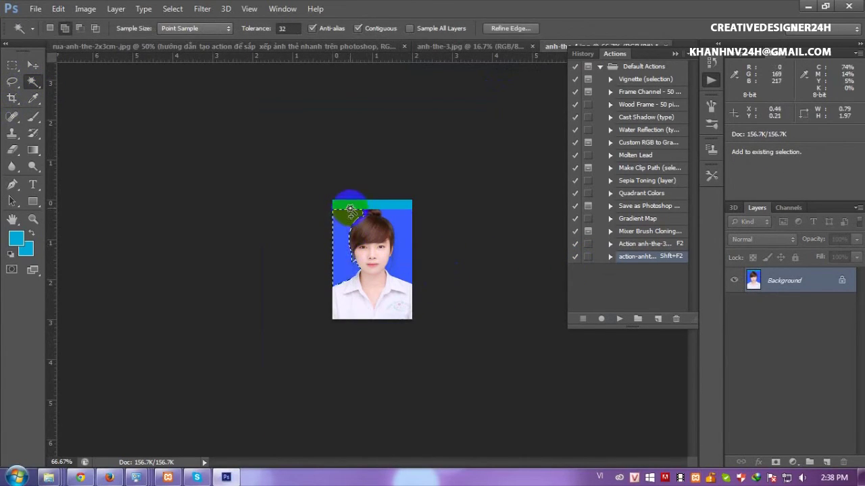
shift+click(393, 203)
shift+click(411, 262)
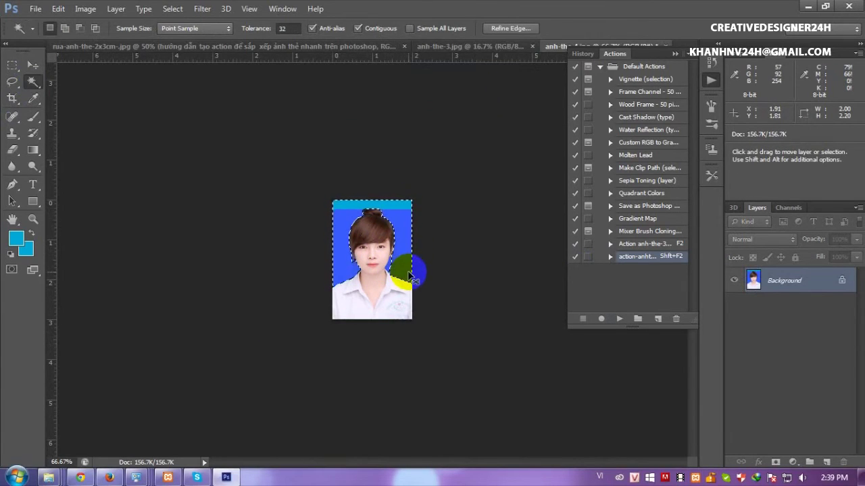
key(z)
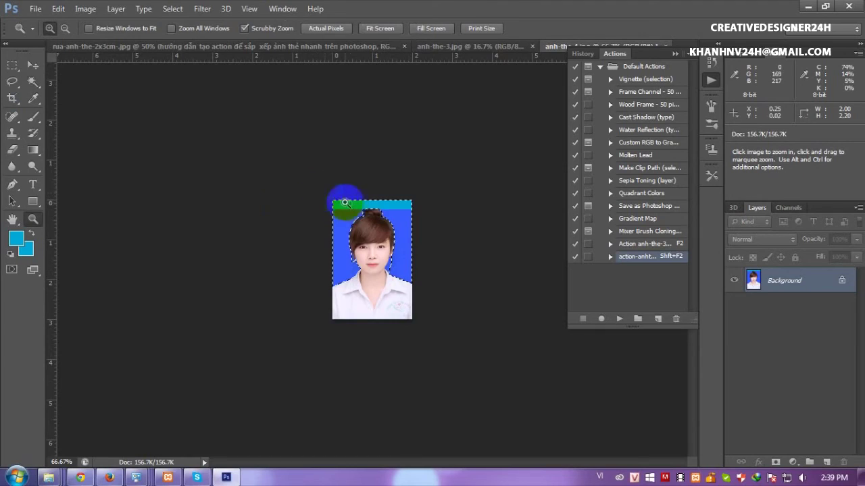
click(344, 202)
click(34, 81)
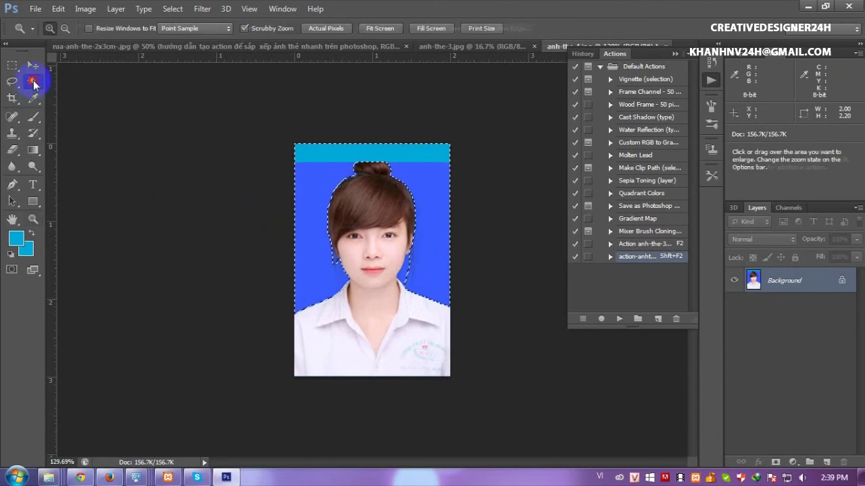
shift+click(407, 262)
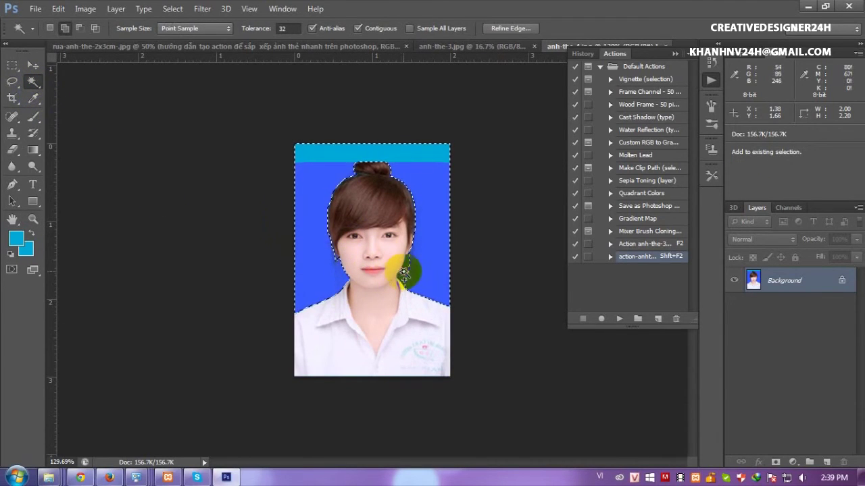
shift+click(397, 249)
shift+click(443, 317)
- Feather the selection 1 px, fill it cyan, deselect, and convert Background into Layer 0
key(shift+F6)
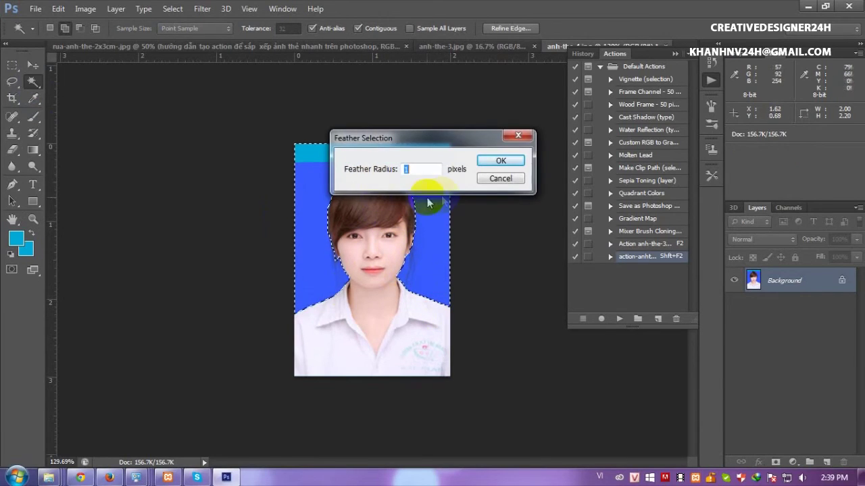
key(Return)
key(g)
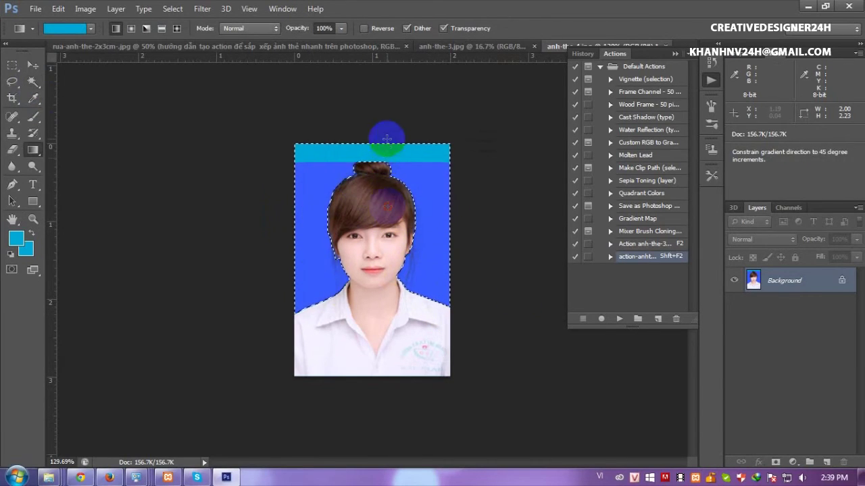
drag(382, 139, 383, 193)
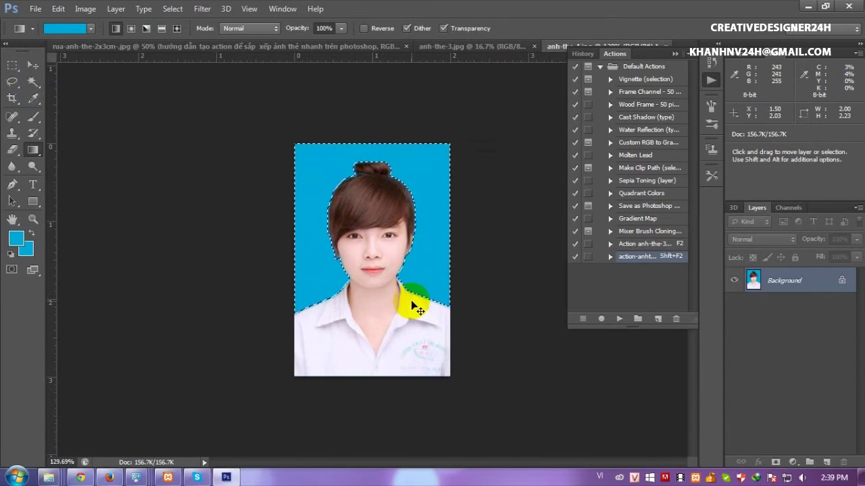
key(ctrl+d)
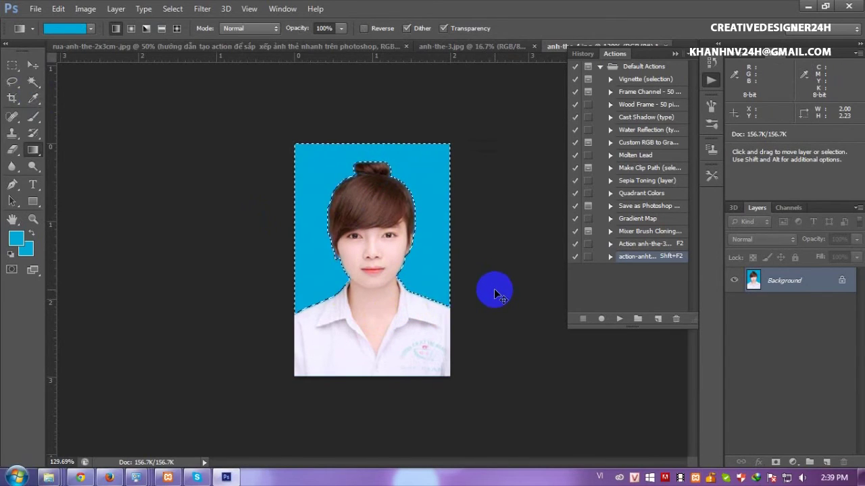
double_click(783, 282)
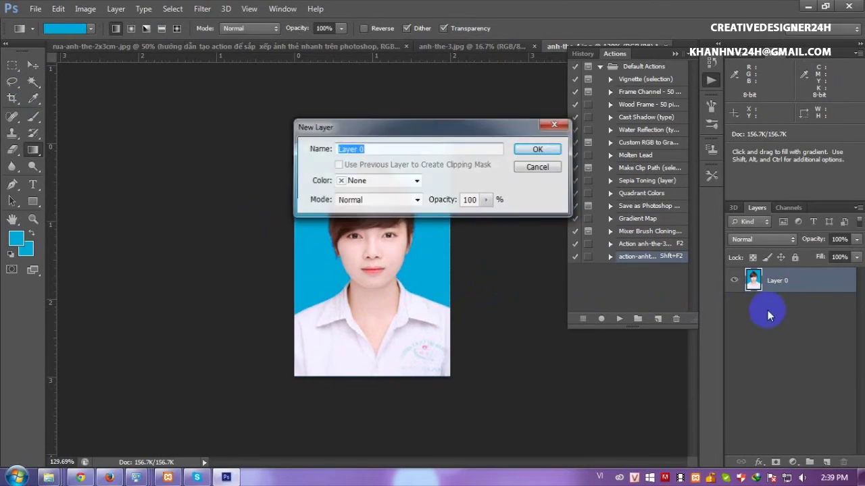
key(Return)
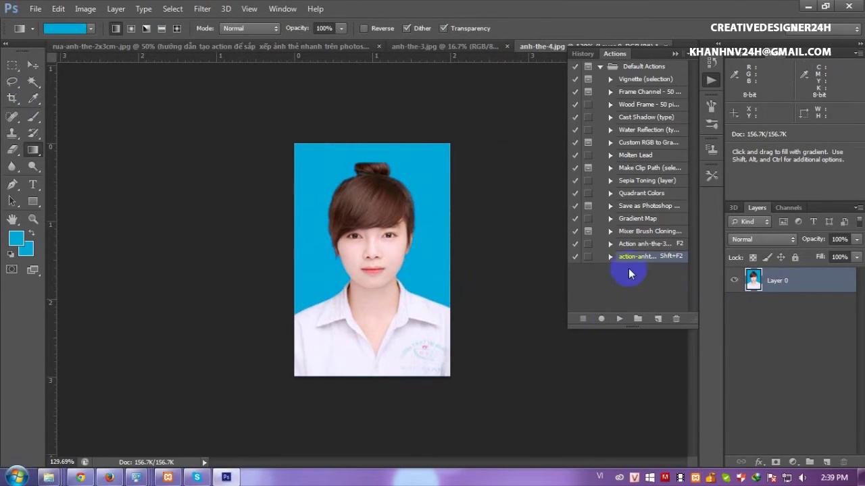
- Play action-anhthe-2-3cm to tile anh-the-4.jpg into a six-row photo sheet
click(610, 257)
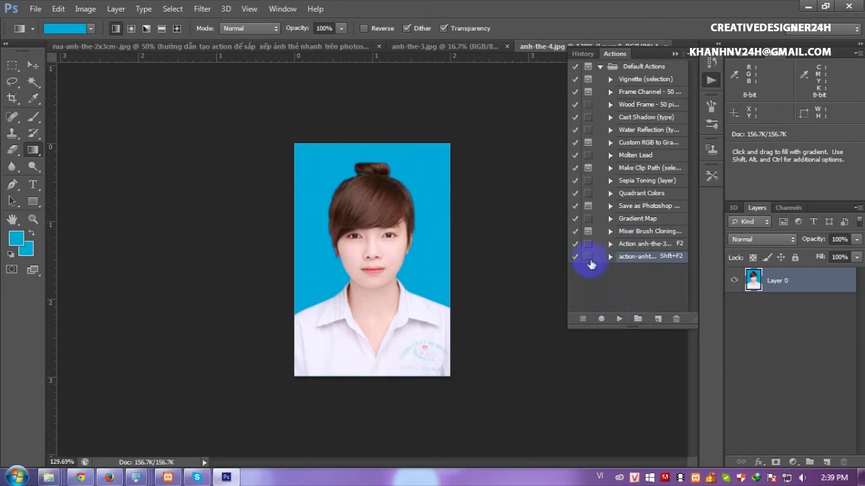
click(618, 322)
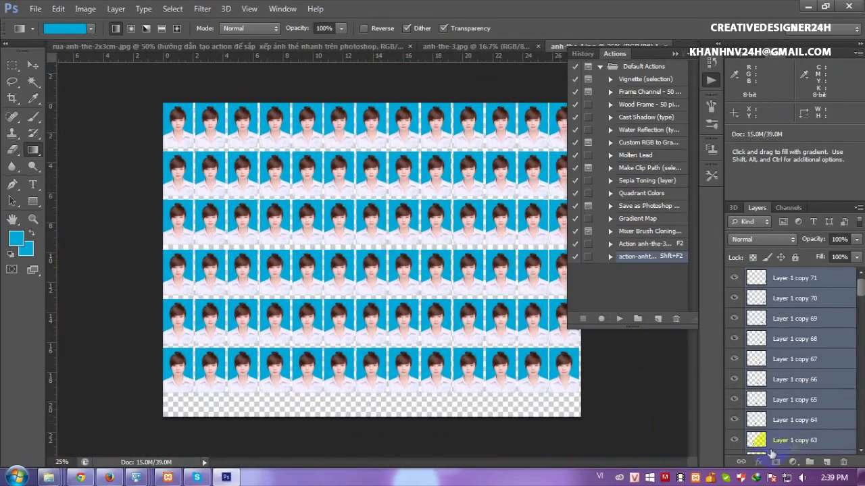
scroll(849, 331, down, 5)
drag(860, 317, 861, 439)
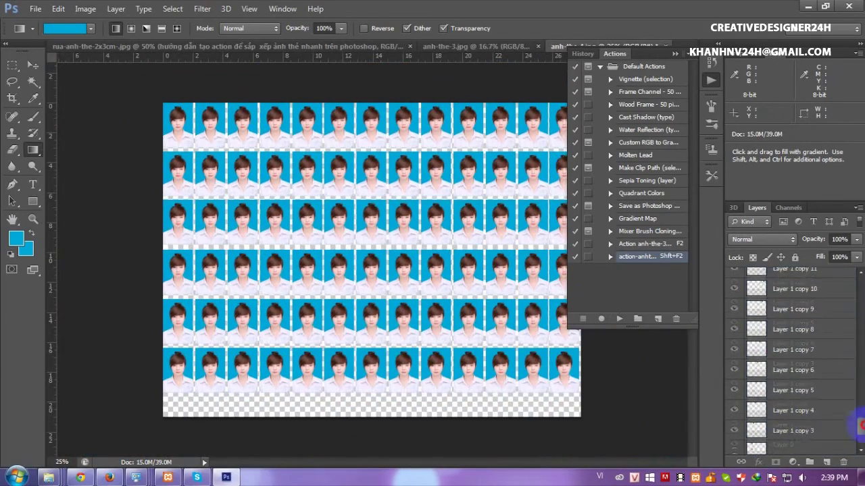
- Shift-select all the tiled photo layers and bring up their context menu
click(805, 450)
scroll(802, 410, up, 3)
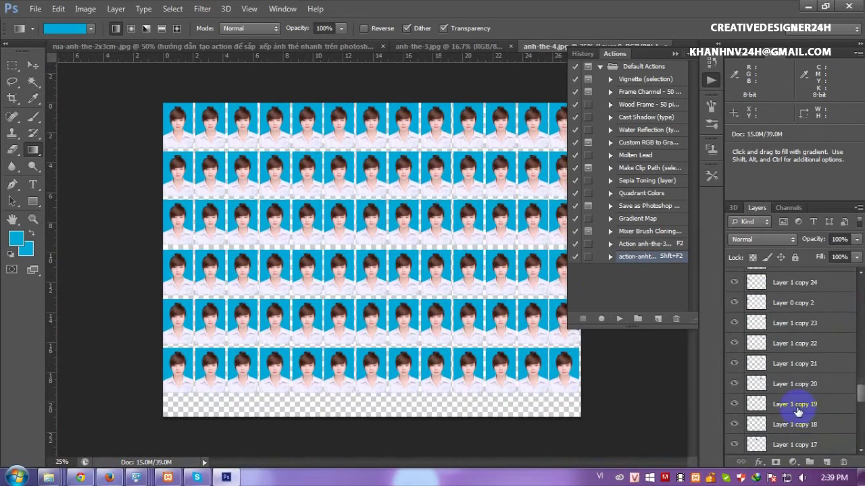
scroll(799, 405, up, 2)
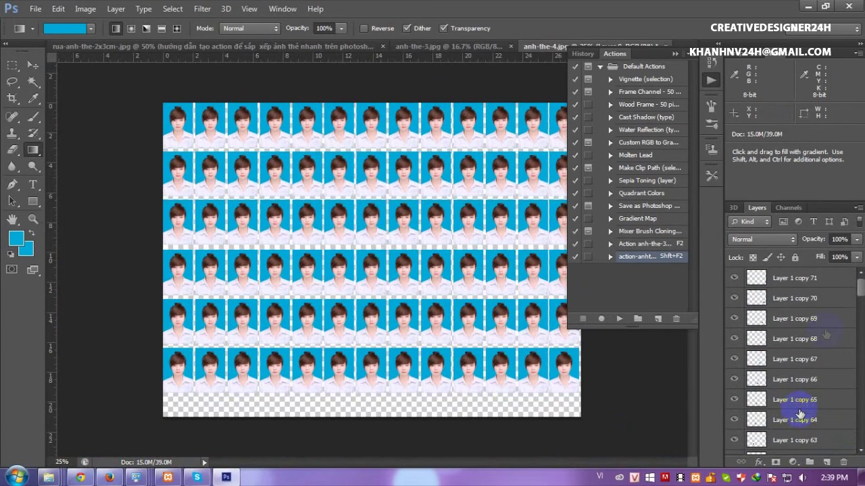
shift+click(797, 282)
right_click(753, 277)
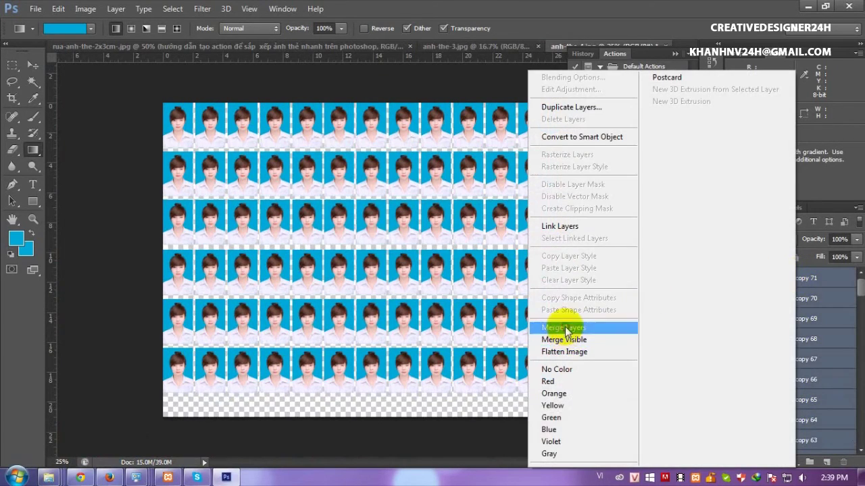
- Merge the photo copies into one layer and add a new layer beneath it
click(563, 328)
key(ctrl+j)
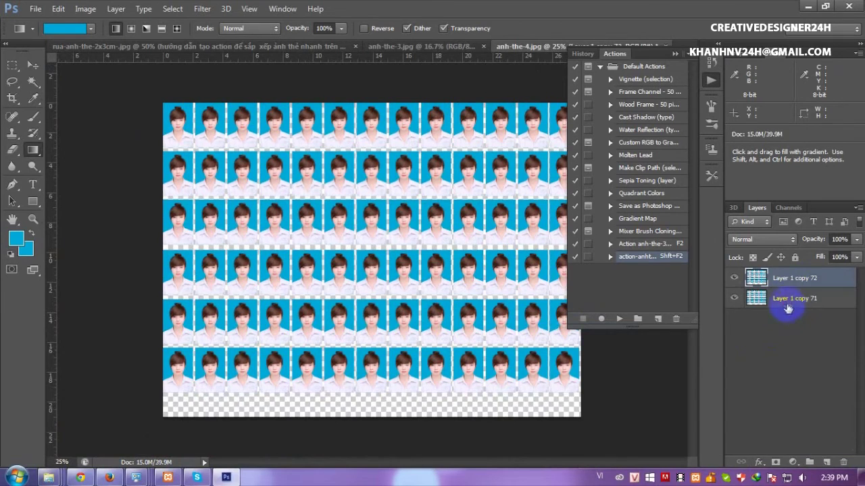
click(787, 304)
key(alt+BackSpace)
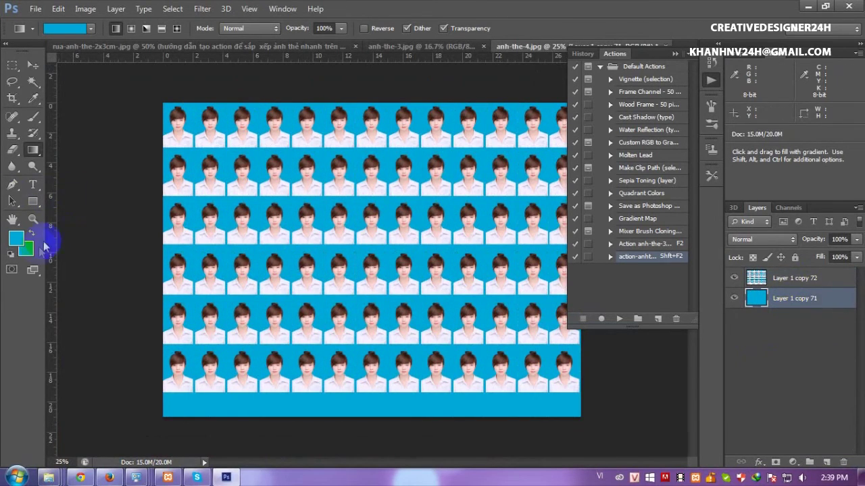
- Set the background colour to white and fill the lower layer with it
click(25, 249)
drag(514, 293, 494, 217)
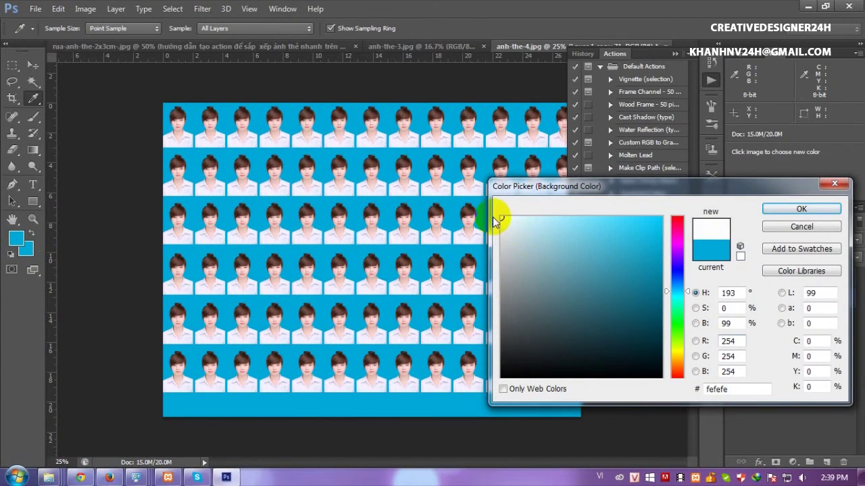
key(Return)
key(g)
key(v)
key(ctrl+BackSpace)
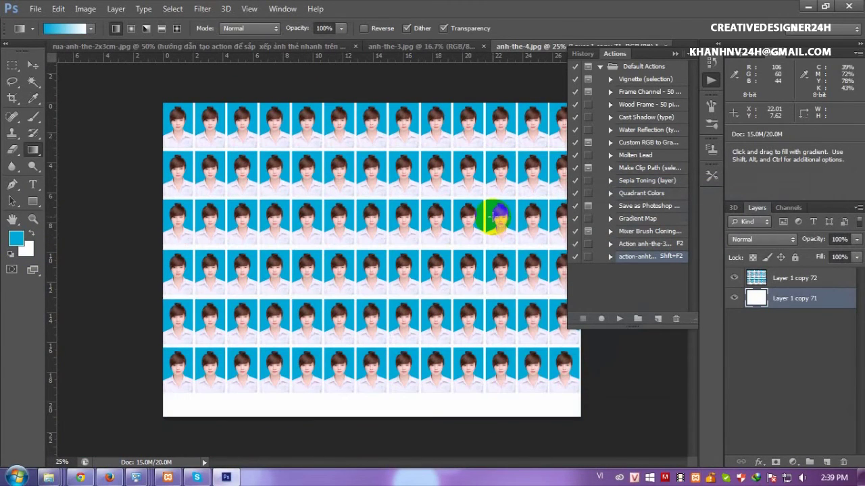
- Nudge the merged photo grid slightly down with the Move tool
click(790, 273)
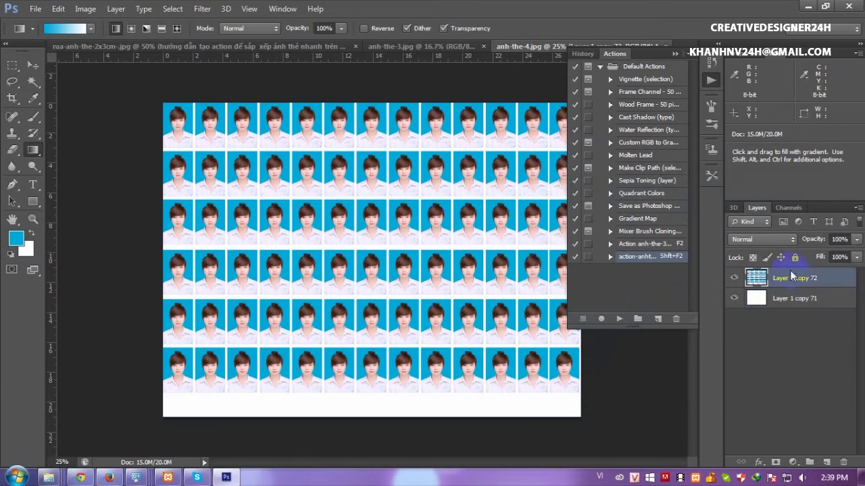
key(v)
key(shift+Down)
key(shift+Down)
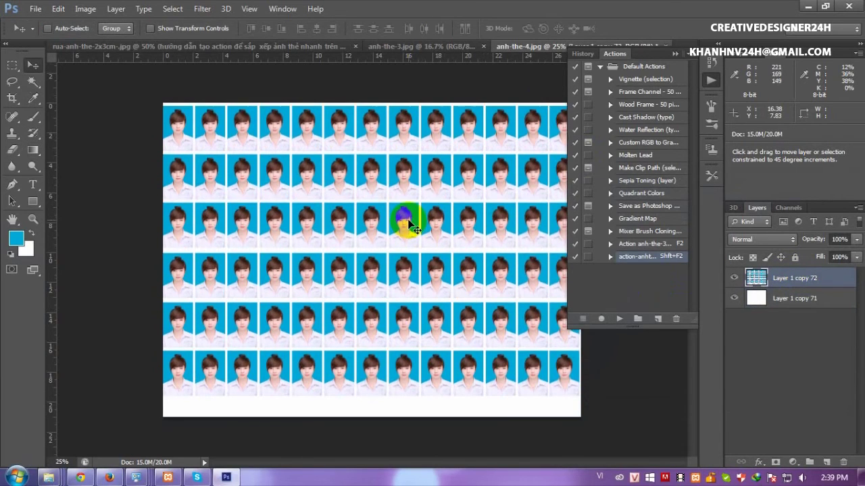
key(shift+Down)
key(shift+Down)
key(shift+Down)
key(shift+Down)
key(shift+Down)
key(shift+Down)
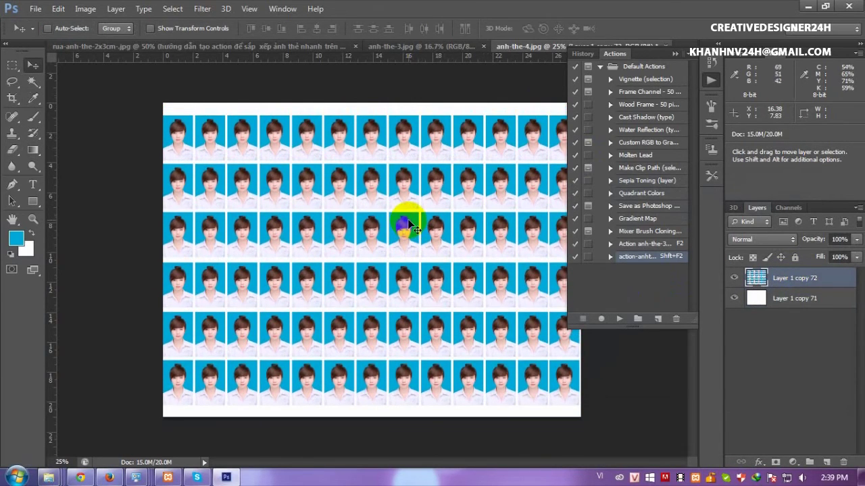
click(33, 13)
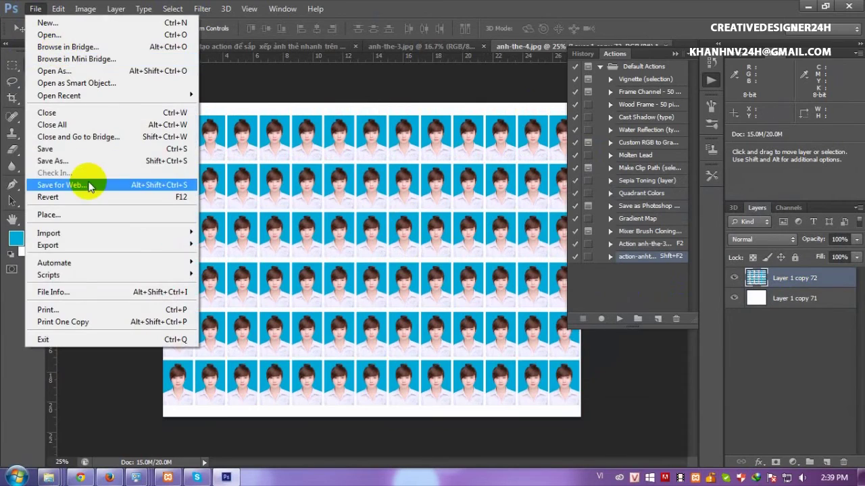
- Cancel Save for Web, then start Save As with JPEG as the format
click(154, 188)
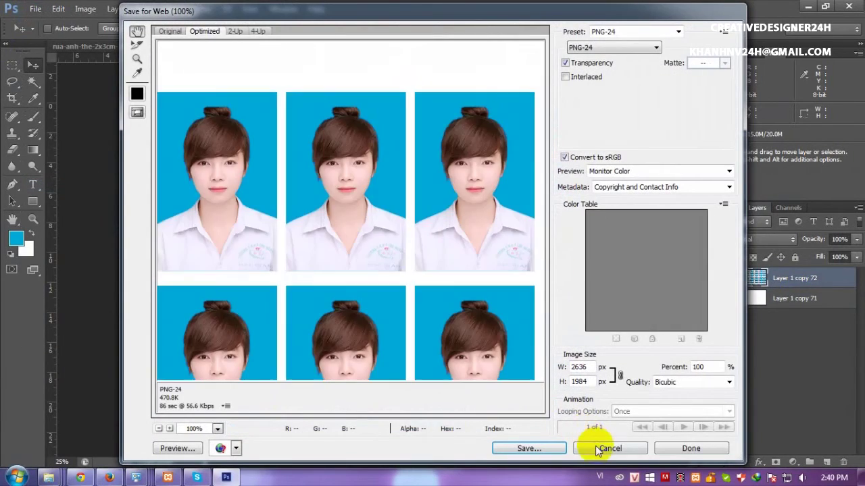
click(608, 448)
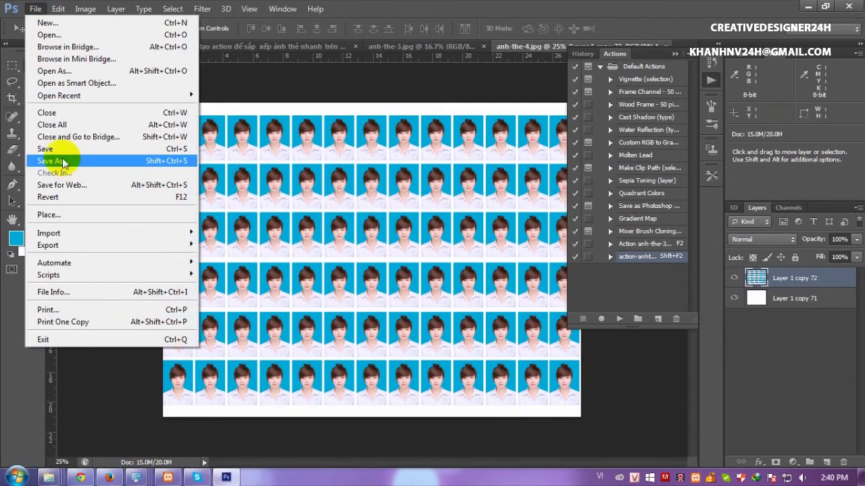
click(59, 161)
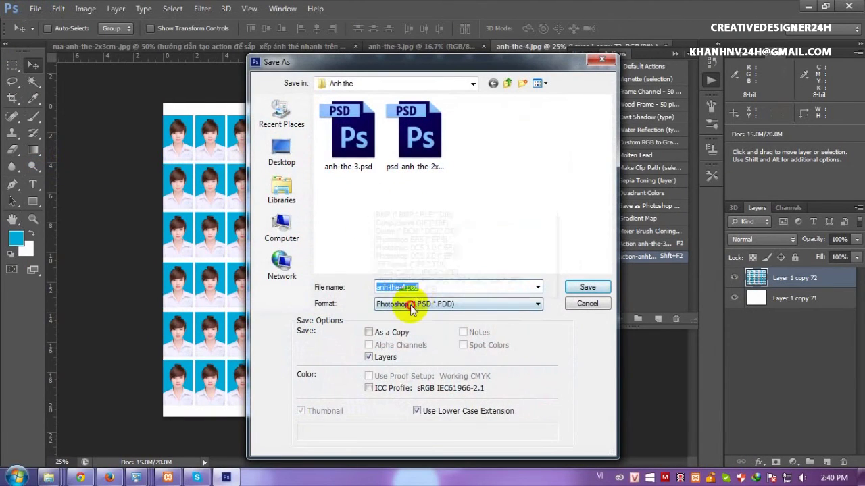
click(412, 305)
click(394, 195)
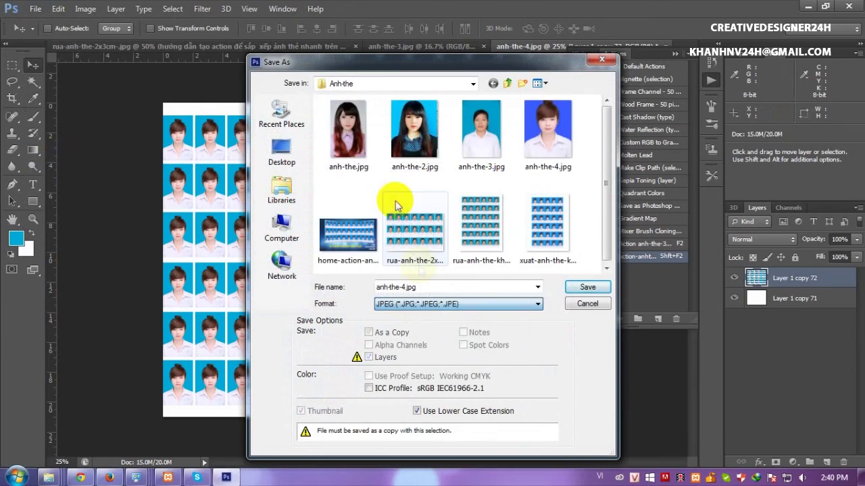
- Save the sheet as anh-the-2x3-tren-kho-A4.jpg, accepting the JPEG options
key(Right)
key(Left)
key(Left)
key(Left)
key(shift+Left)
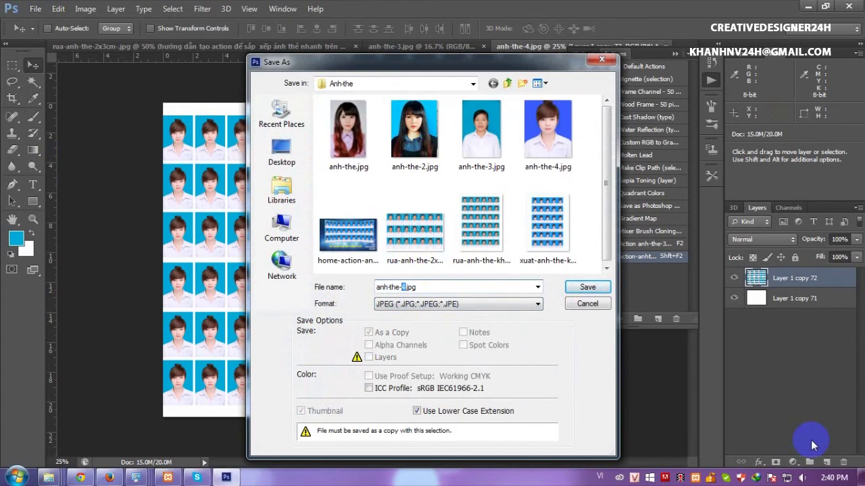
text(3x)
key(BackSpace)
key(BackSpace)
text(2x3)
text(-tren-kho-A4)
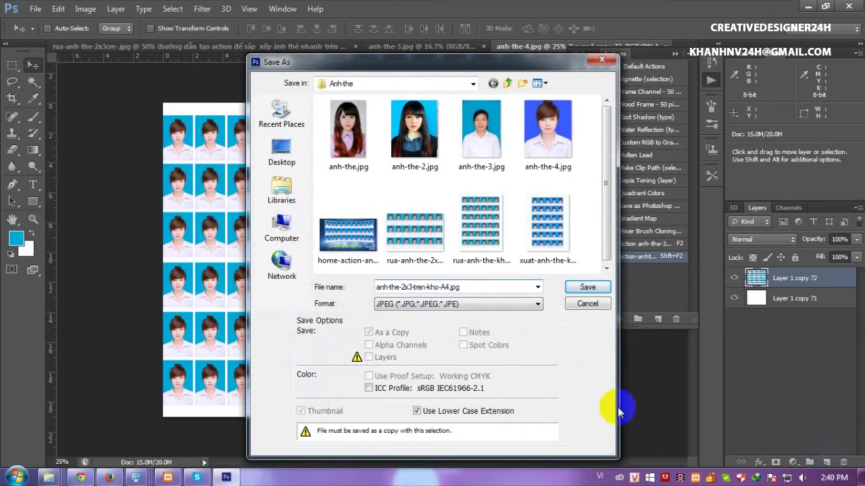
click(585, 291)
click(503, 122)
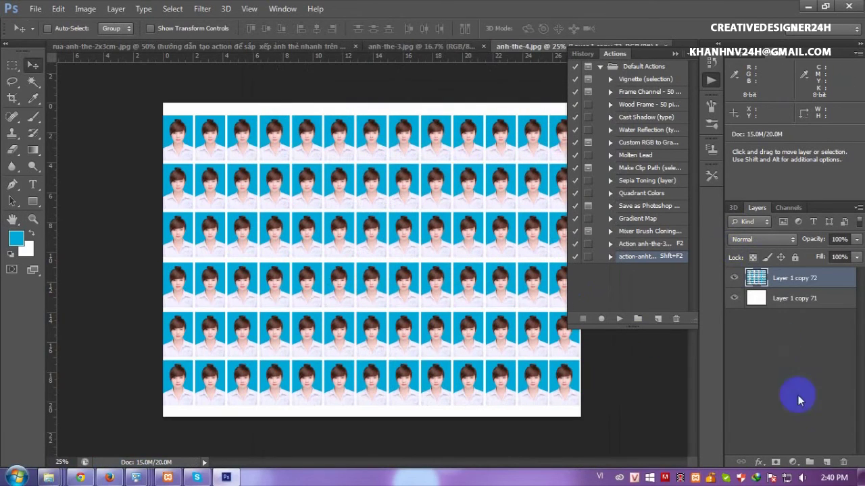
- Add a text layer, place a Type cursor on the sheet, and set orange-red text colour
click(825, 462)
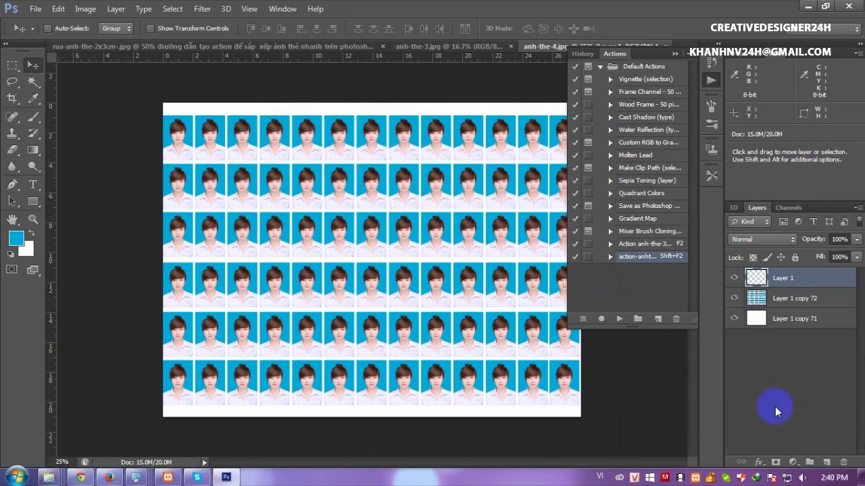
key(t)
click(228, 241)
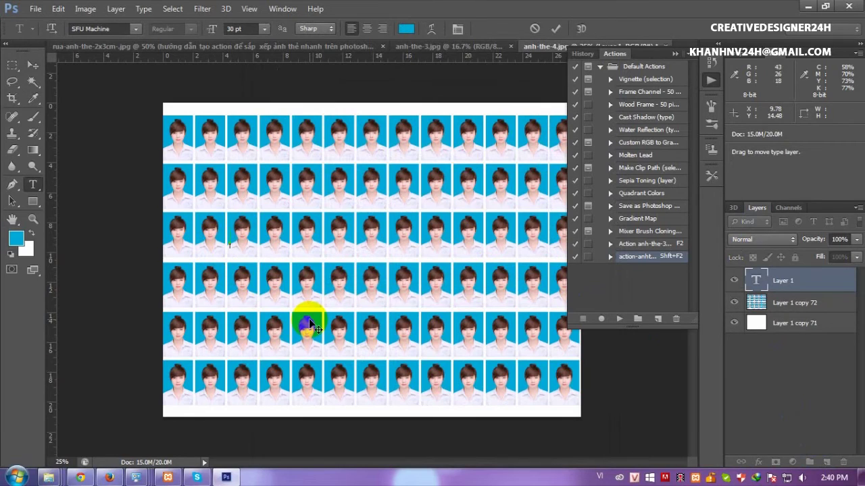
click(406, 29)
click(679, 352)
drag(679, 353, 678, 372)
click(656, 225)
click(797, 211)
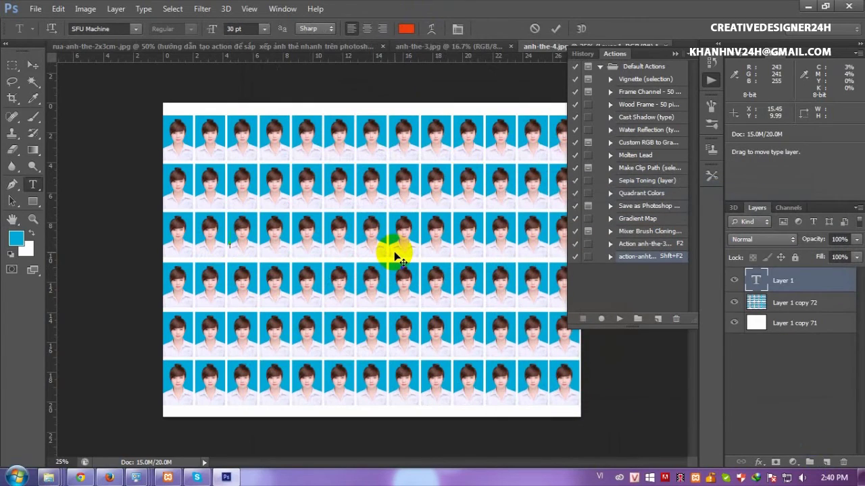
- Type the first caption line ending in 2X3 CM, fixing typos along the way
text(ửa)
text( TRÌNH)
text( HỌC)
key(BackSpace)
key(BackSpace)
key(BackSpace)
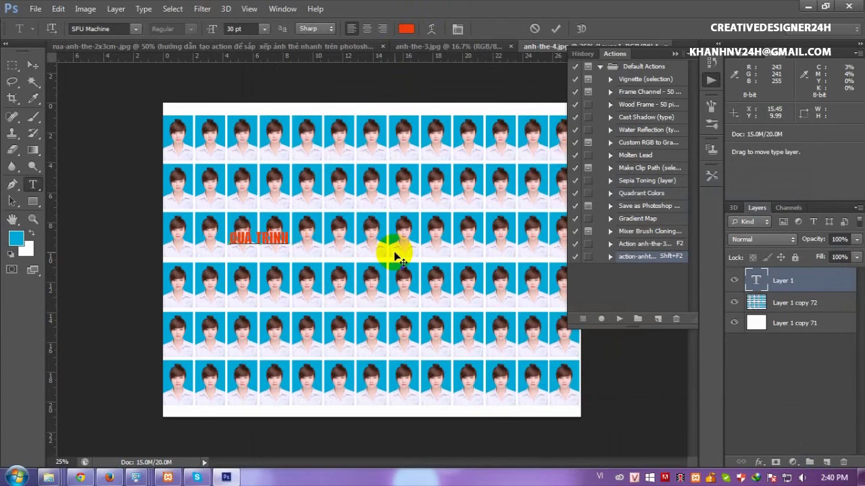
text(O)
key(BackSpace)
key(BackSpace)
text(NH 1)
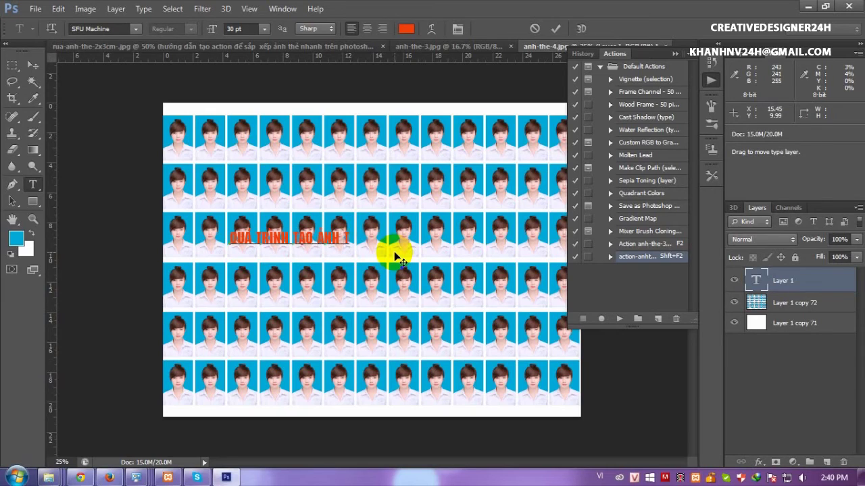
text(3x)
key(BackSpace)
key(BackSpace)
text(2x)
text( cm)
drag(348, 238, 381, 242)
key(BackSpace)
text(HẺ X3CM)
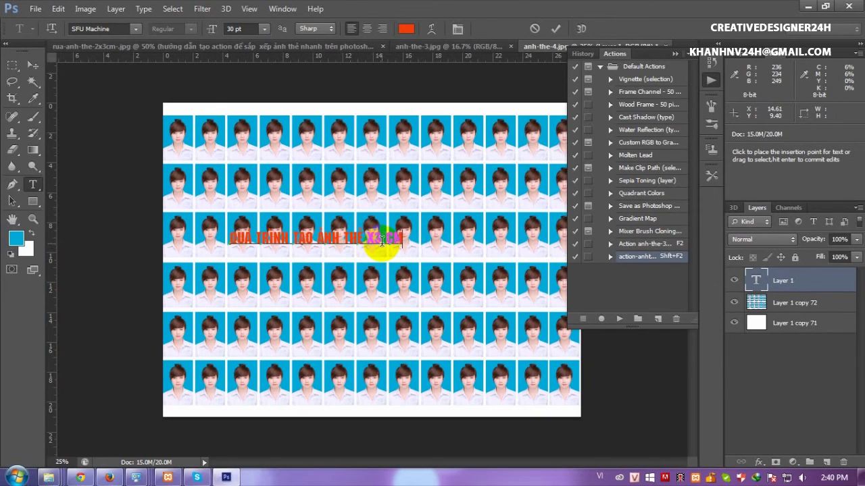
key(ctrl+z)
text(ĐA)
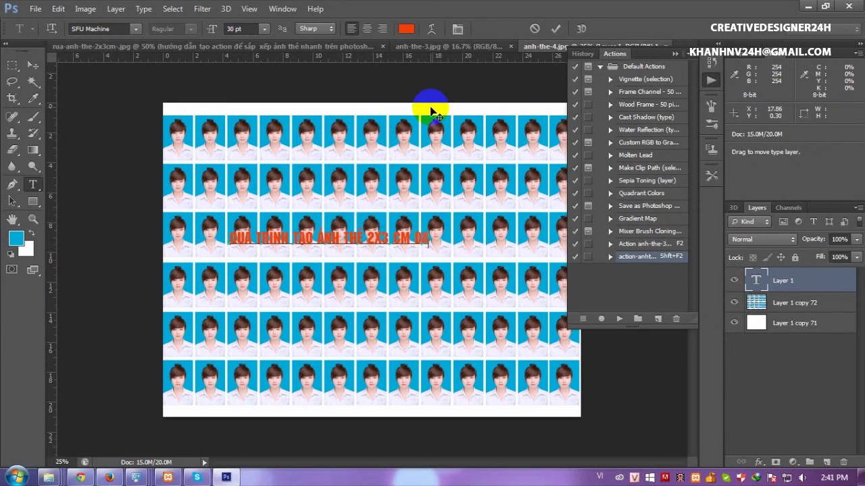
key(BackSpace)
key(BackSpace)
key(Return)
- Type the second line about the quick A4 ID-photo action, ending ĐÃ HOÀN THÀNH and CẢM ƠN
text(TAOA)
text(AC)
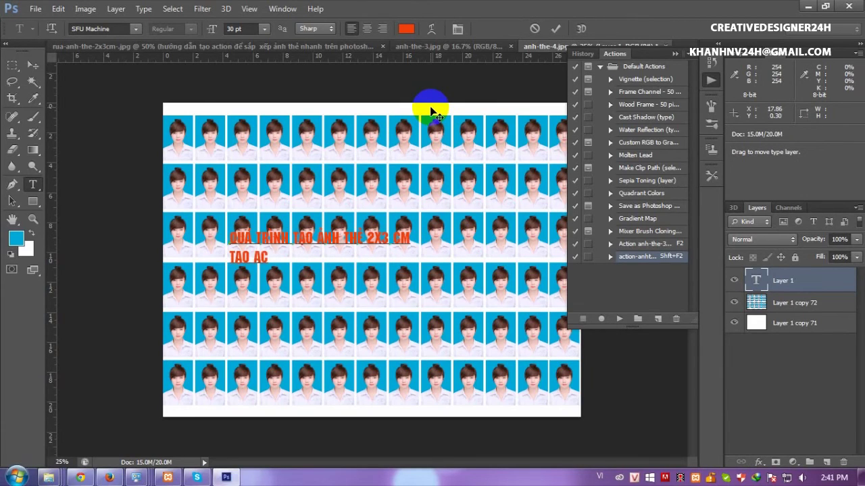
text(TION)
text( SEẾP ẢNH T)
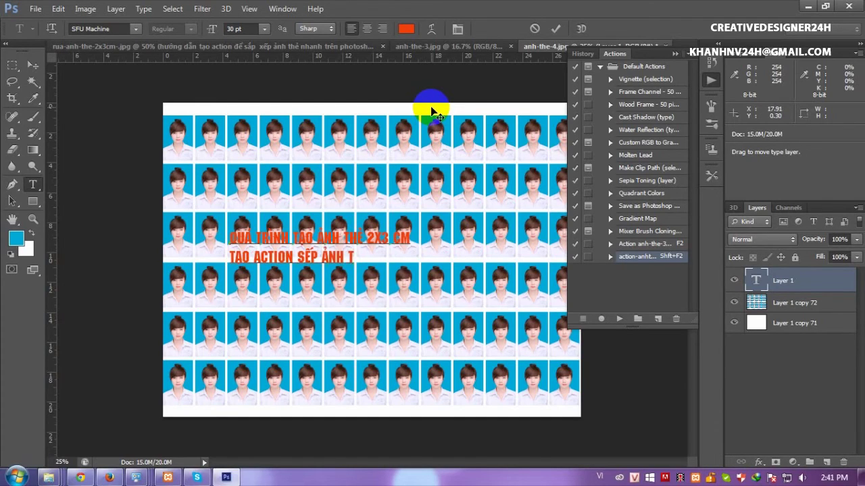
text(HẺ)
text( NHANH TRÊN KHO)
text(IẤY A)
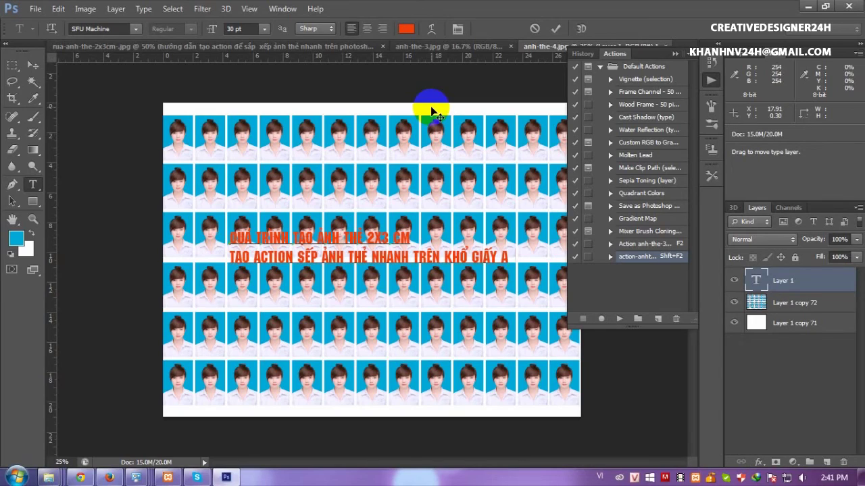
text( ĐA)
key(BackSpace)
key(BackSpace)
key(BackSpace)
text(ĐAXC)
key(BackSpace)
key(BackSpace)
text(ÀN)
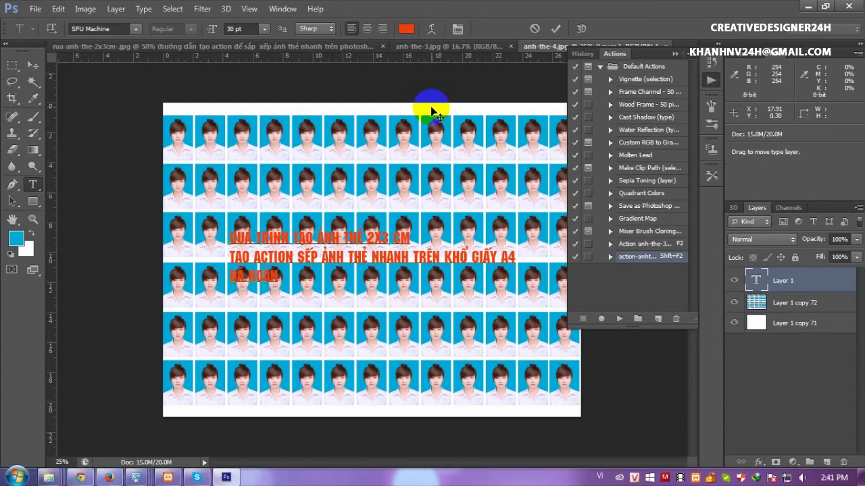
text(THÀNH)
text(CAM)
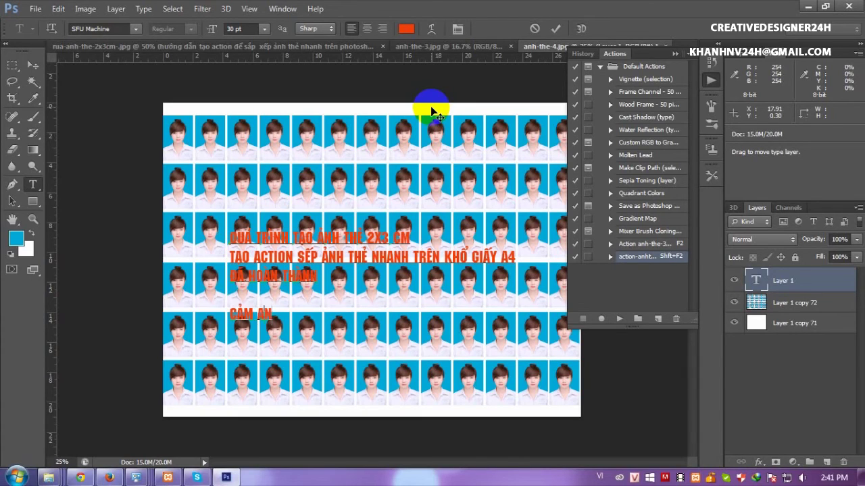
text(SSG)
text(BAN ĐA)
text( THE)
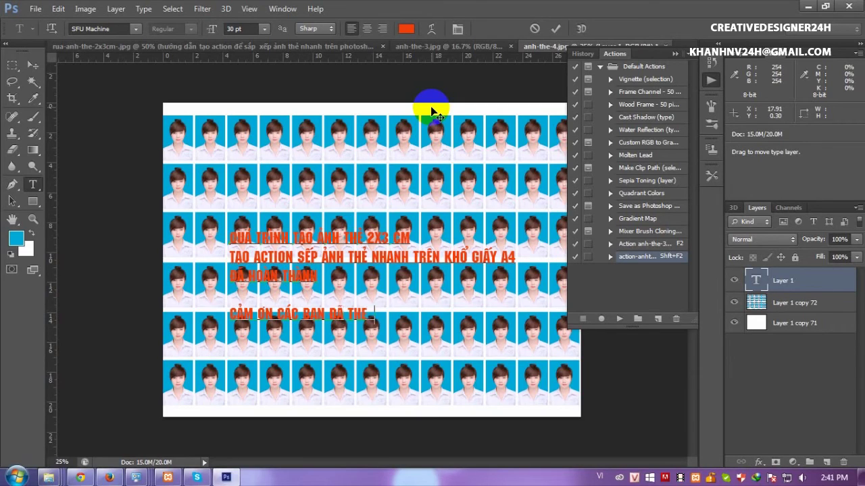
text(!)
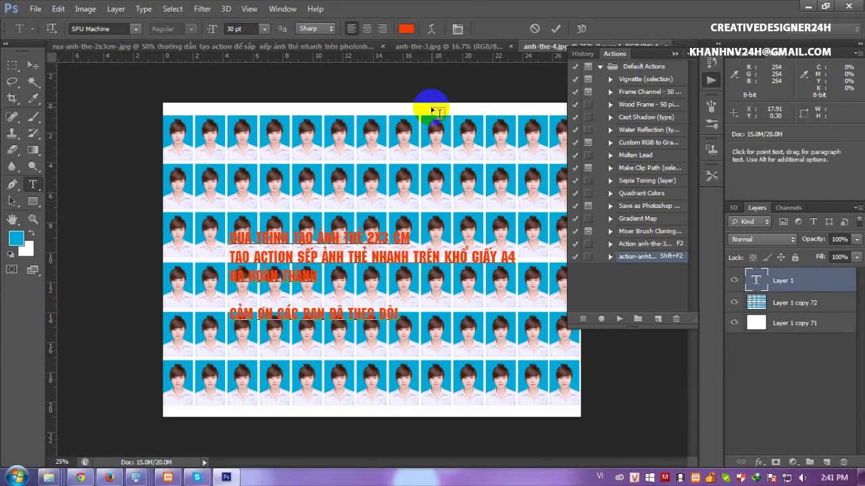
- Add good-luck and see-you-in-the-next-Photoshop-video lines to the red closing text, then commit it
key(Return)
text(CHU)
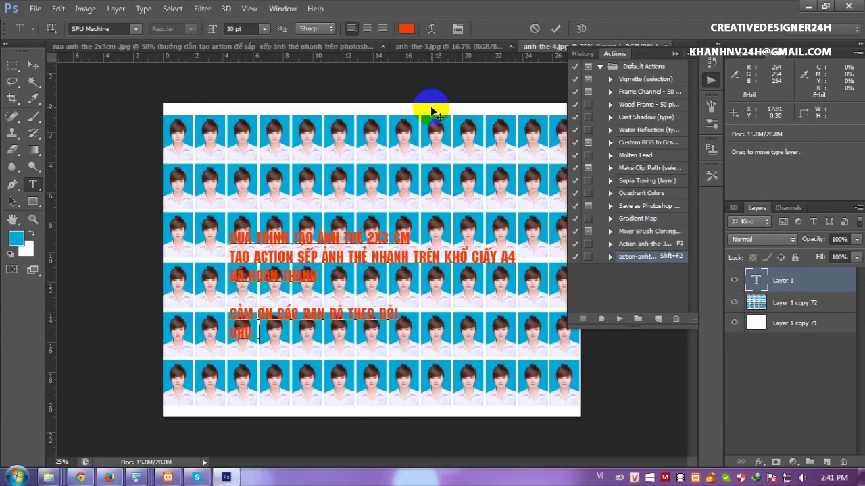
text( CẢ)
text(ẠN THÀNH CÔNG)
text(!)
key(Return)
text(HẸN LẠI)
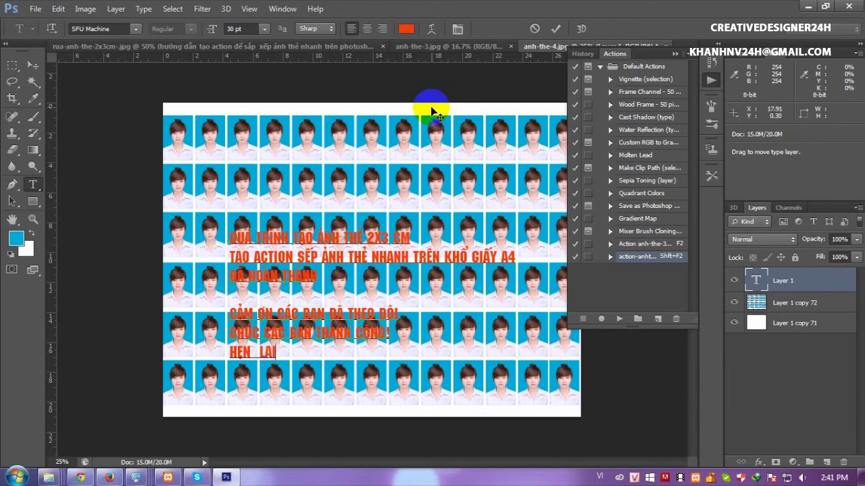
text( VIDEO HƯỚNG DAN)
key(BackSpace)
key(BackSpace)
text(ẪN PHÔ)
key(BackSpace)
text(OTOSHOP LẦN SAU)
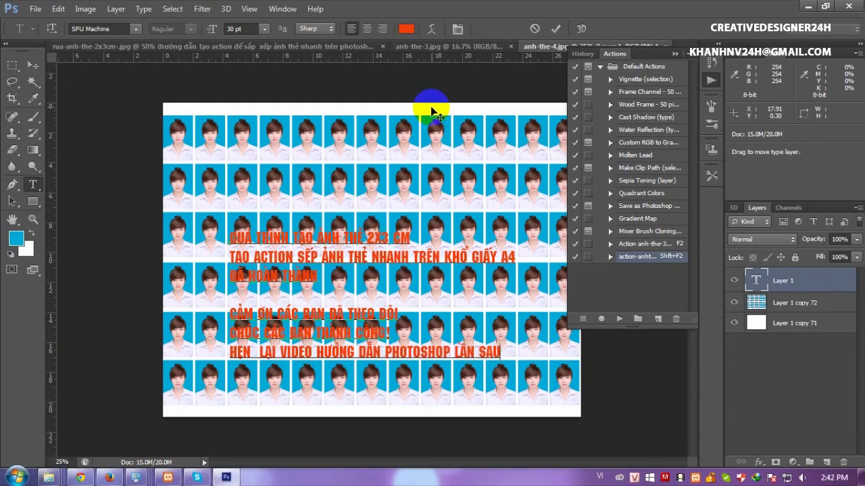
click(780, 280)
- Move the closing text higher and marquee a box around it on the photo tile layer
key(v)
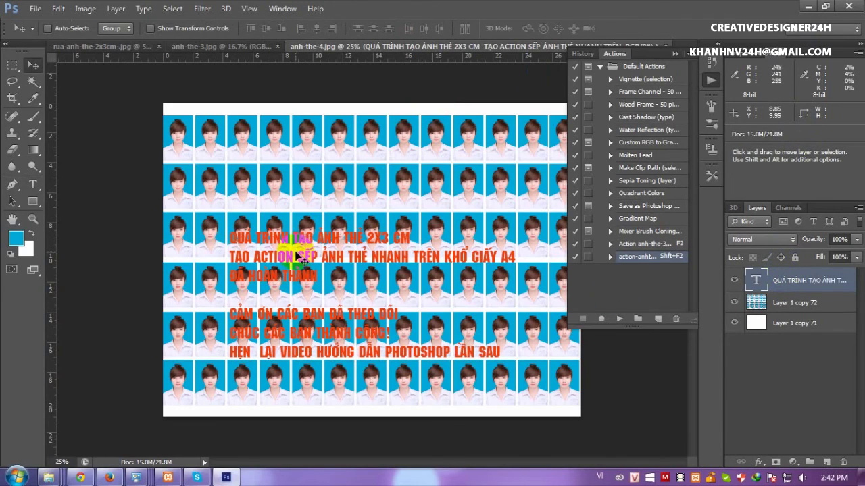
drag(297, 257, 296, 204)
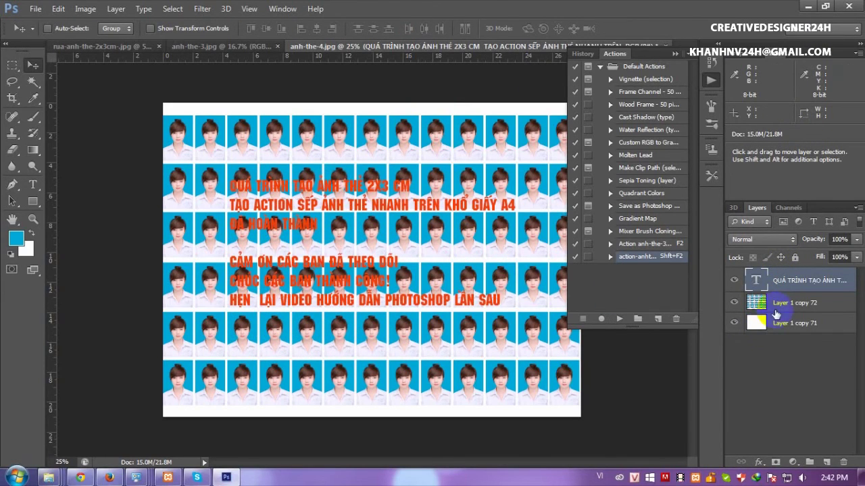
click(776, 312)
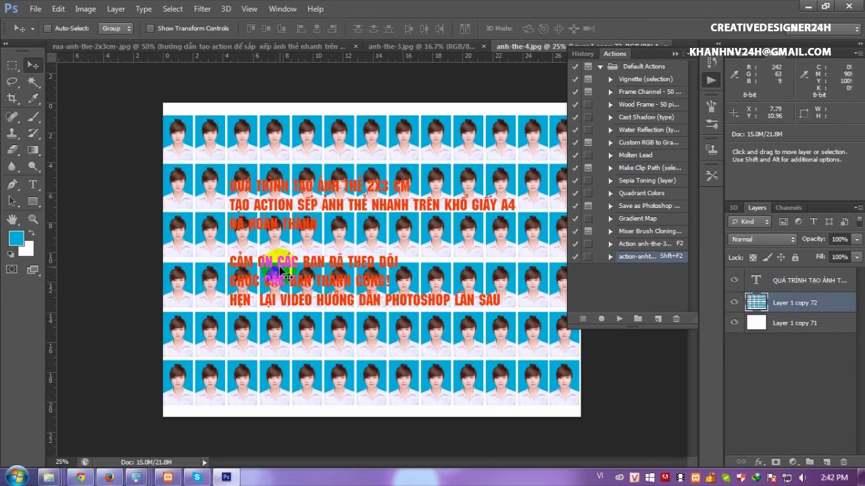
key(m)
mouse_move(213, 166)
mouse_down()
mouse_move(357, 241)
mouse_move(525, 376)
mouse_move(539, 371)
mouse_up()
- Fill the marquee box with white, deselect, and resume editing the closing text
key(alt+BackSpace)
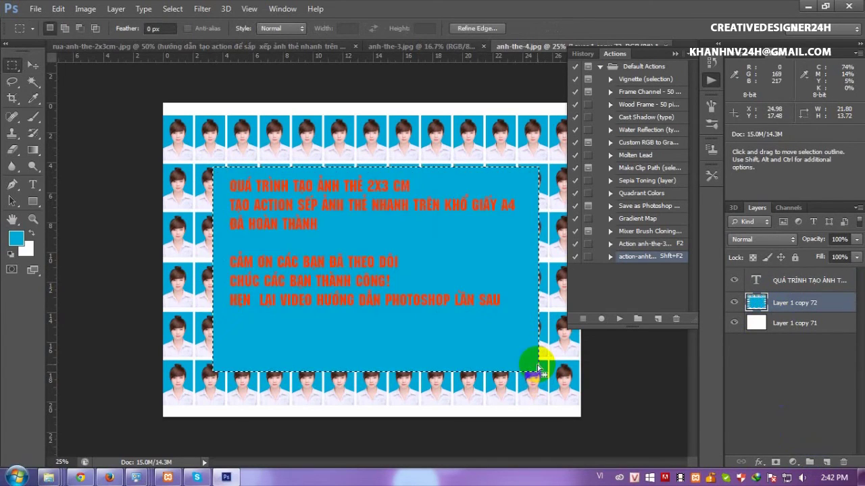
key(ctrl+BackSpace)
key(ctrl+d)
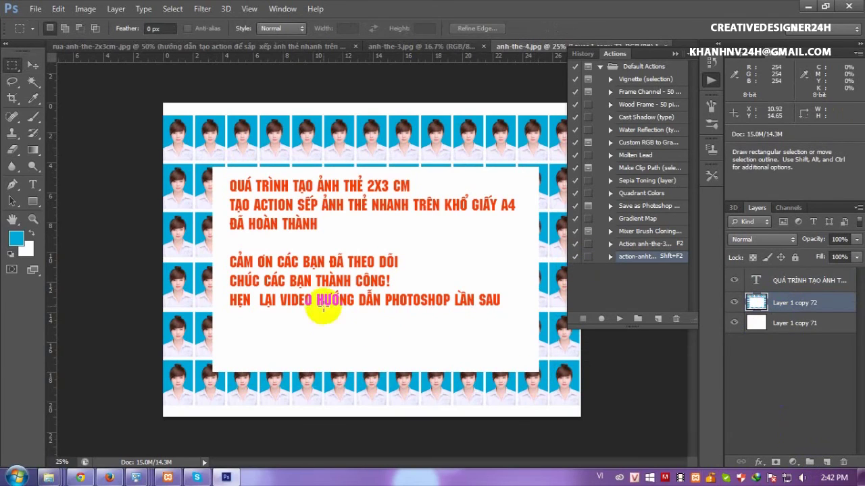
key(v)
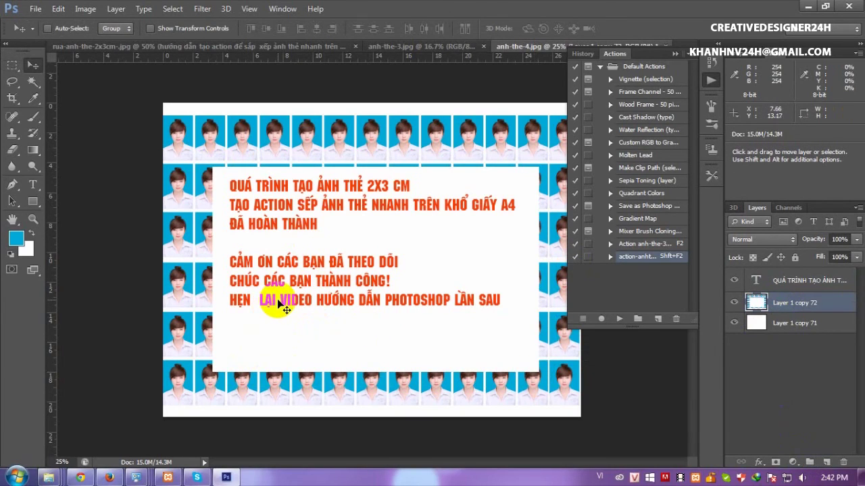
key(t)
click(284, 308)
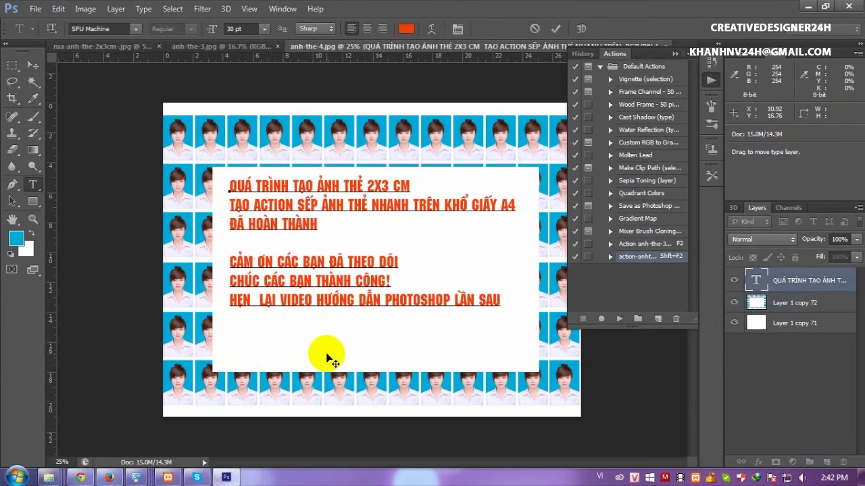
- Add the line 'CLICK ĐĂNG KÝ & LIKE THEO DÕI NHIỀU HƠN NHÉ', fixing typos
text(CAC)
key(BackSpace)
key(BackSpace)
key(BackSpace)
text(CLICK )
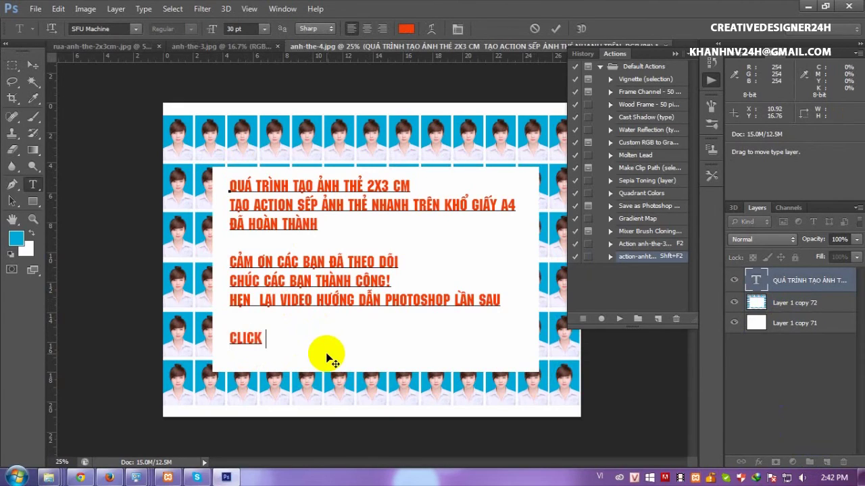
text(ĐĂNG)
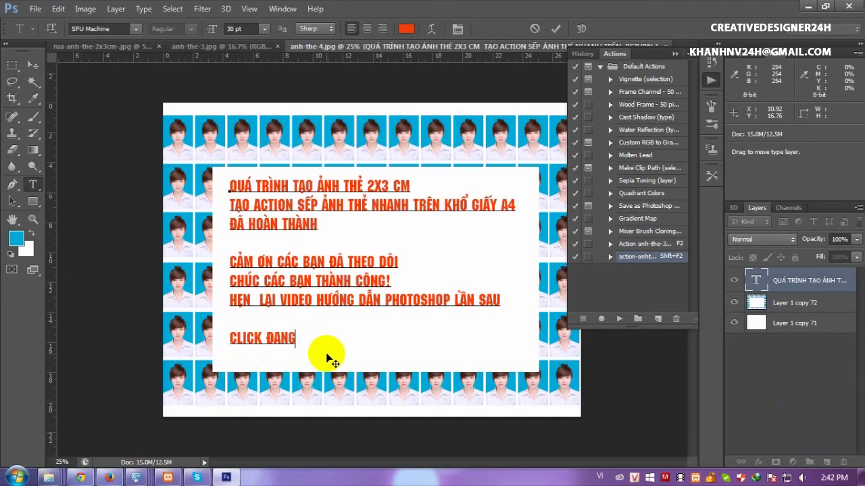
text( KÝ &)
text( L)
text(IKE ĐE)
text(THOI D)
key(BackSpace)
key(BackSpace)
key(BackSpace)
key(BackSpace)
text(EO DO)
text(x NHIỀU H)
key(BackSpace)
key(BackSpace)
key(BackSpace)
key(BackSpace)
text(EO DÕI NHIỀU H)
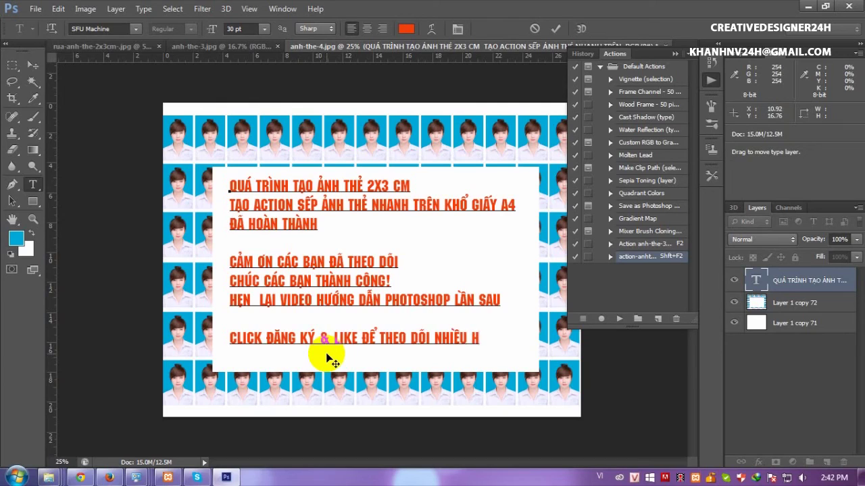
text(ƠN NHÉ)
- Add a new line beginning 'THANKS! BEST REGARDS' below the subscribe line
key(Return)
text(TJHI)
key(BackSpace)
key(BackSpace)
key(BackSpace)
text(AN)
key(BackSpace)
text(A)
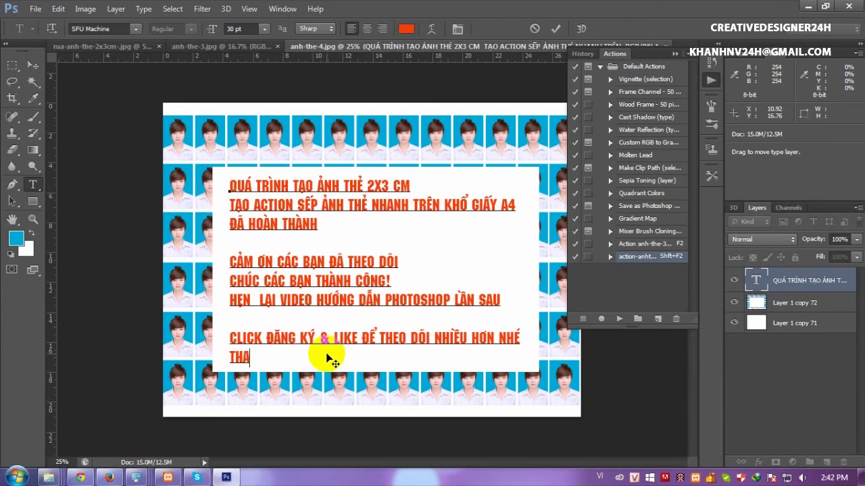
text(NKS)
key(BackSpace)
text(! BÉ)
text(s)
text(T R)
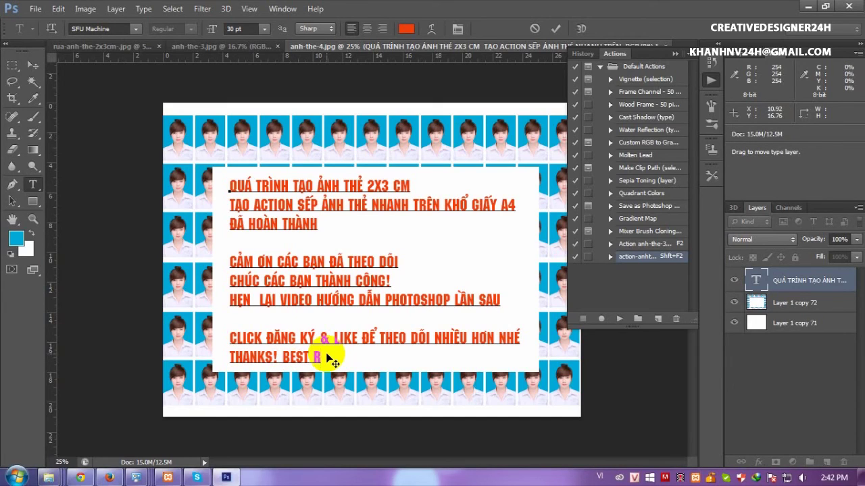
text(EGA)
text(RDS)
- Recolour the last two closing lines orange, commit, and duplicate the text layer
mouse_move(231, 339)
mouse_down()
mouse_move(244, 356)
mouse_move(216, 337)
mouse_up()
click(405, 28)
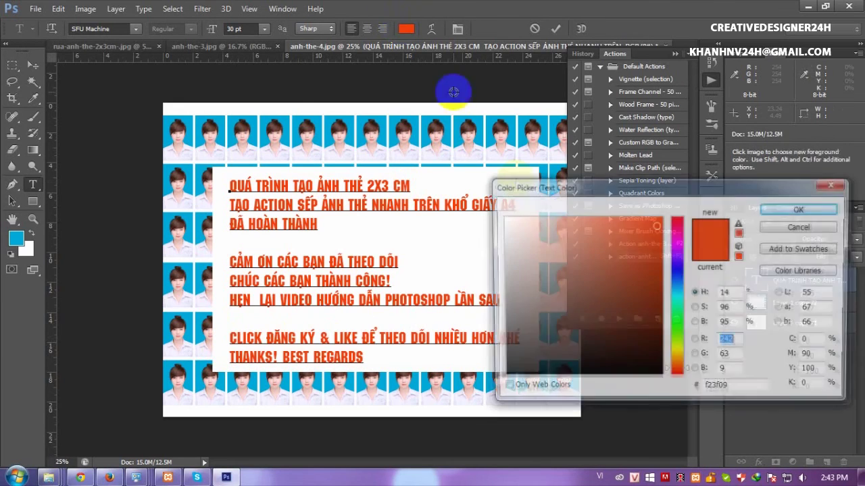
drag(676, 324, 677, 360)
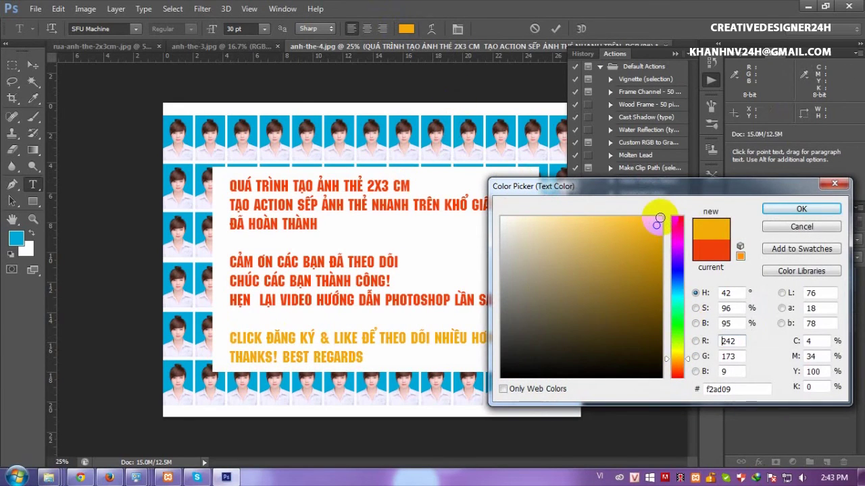
click(777, 209)
click(781, 279)
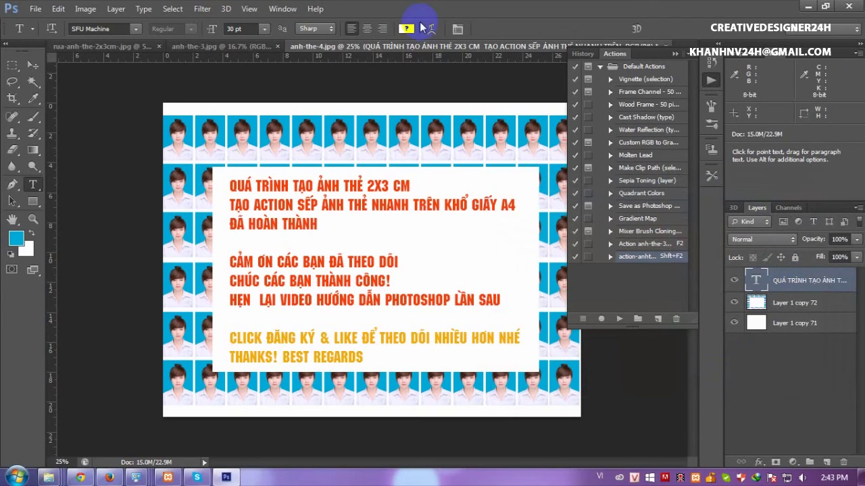
ctrl+click(318, 242)
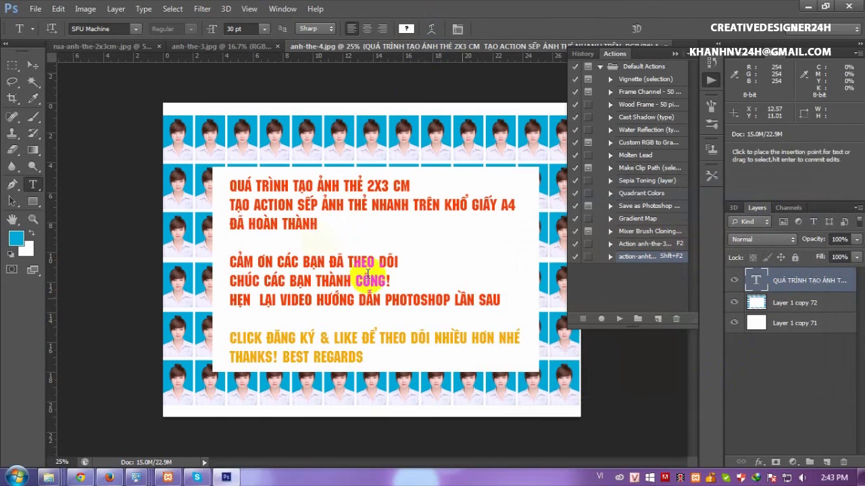
key(ctrl+j)
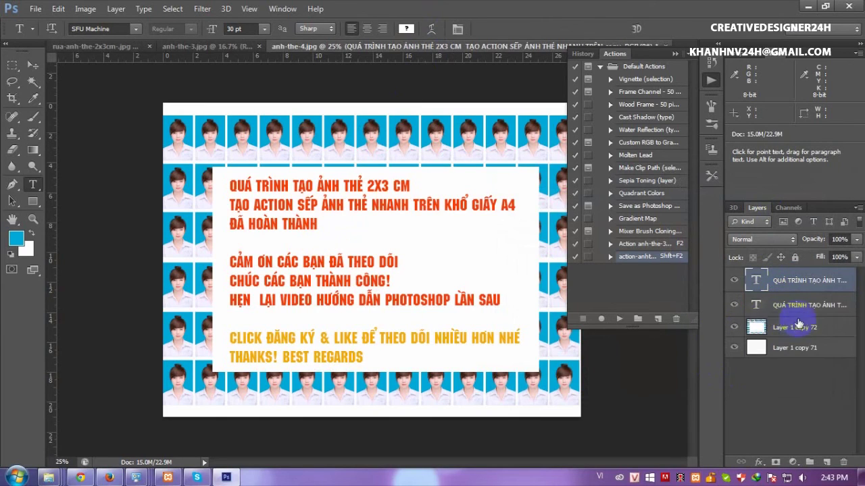
- Hide the original text layer and replace the copy's text with a 'THỰC HIỆN VIDEO HƯỚNG DẪN' credit line
click(734, 304)
click(370, 206)
key(ctrl+a)
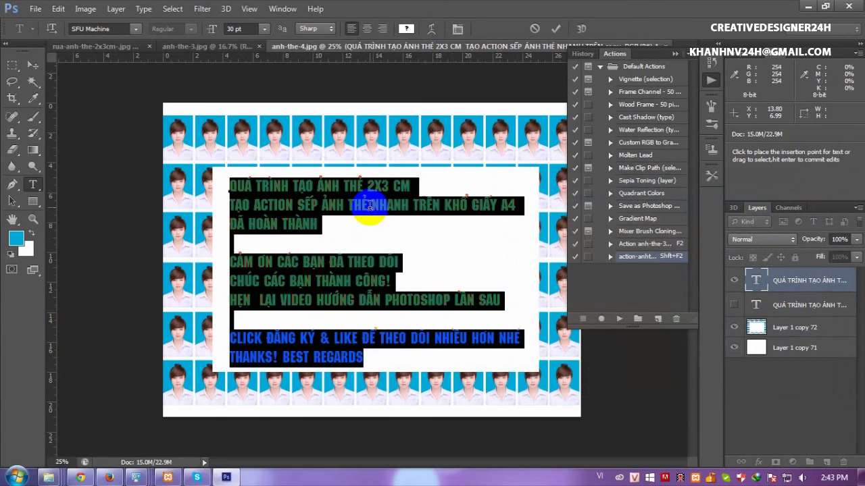
text(THỰC HIỆN VIDOE HUO)
key(BackSpace)
key(BackSpace)
key(BackSpace)
key(BackSpace)
key(BackSpace)
text(EO HUOn)
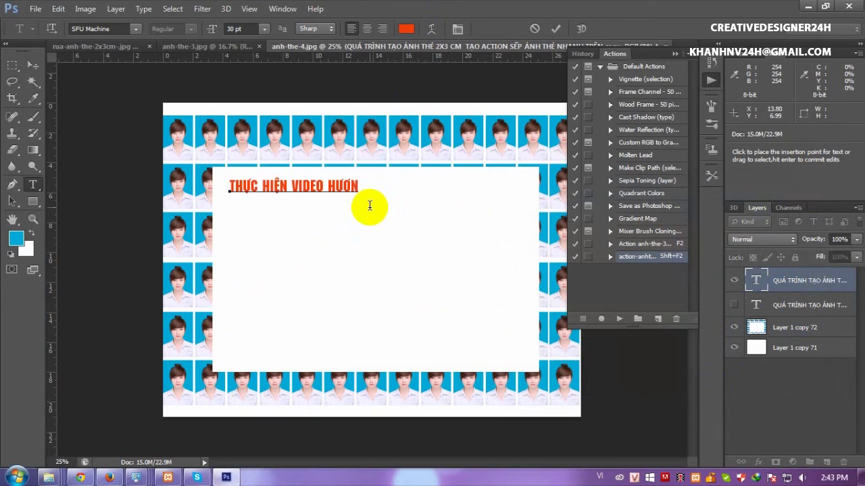
text(G)
key(BackSpace)
text(s DẪN)
text( TU)
key(BackSpace)
key(BackSpace)
- Add a contact e-mail line and a Skype ID line beneath it, then commit
key(Return)
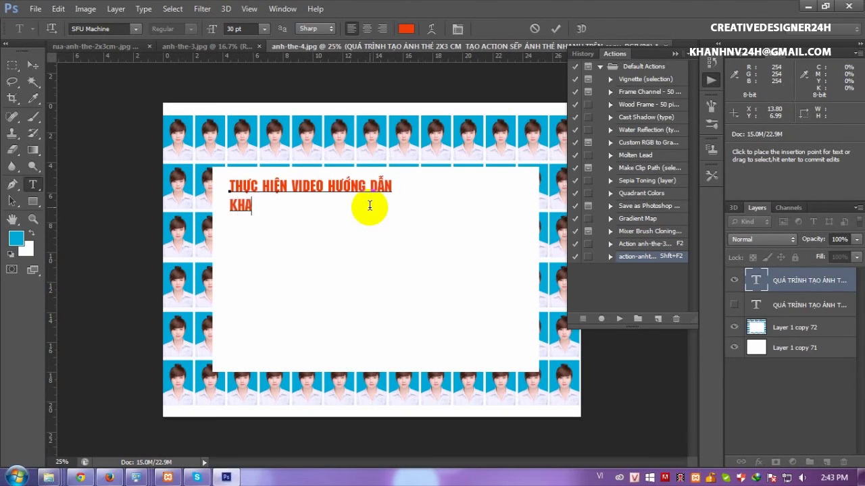
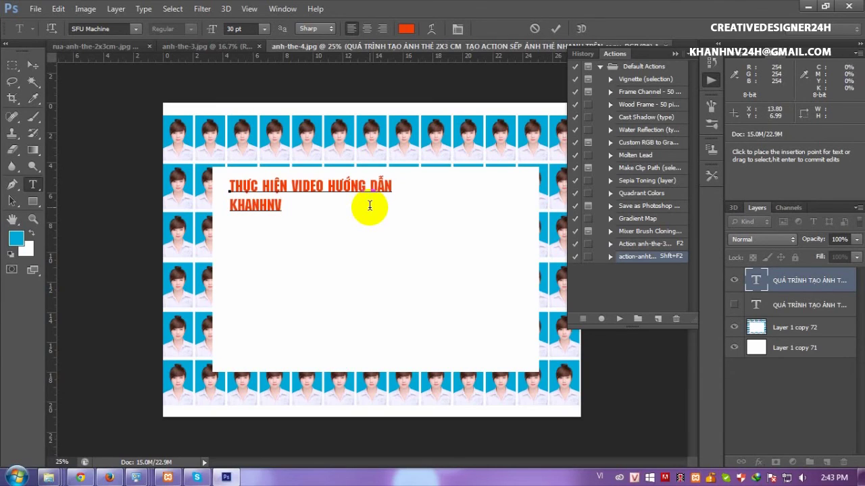
key(Return)
key(Return)
text(SKYPE: )
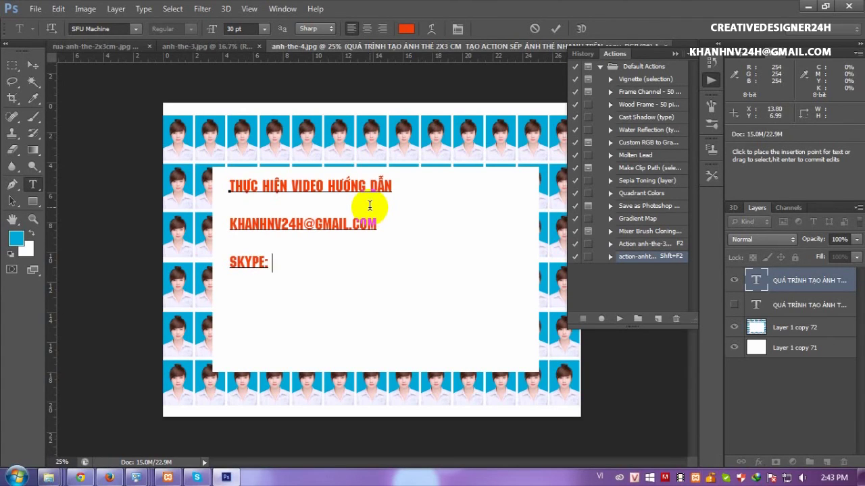
text(KHANHNV24H)
click(750, 288)
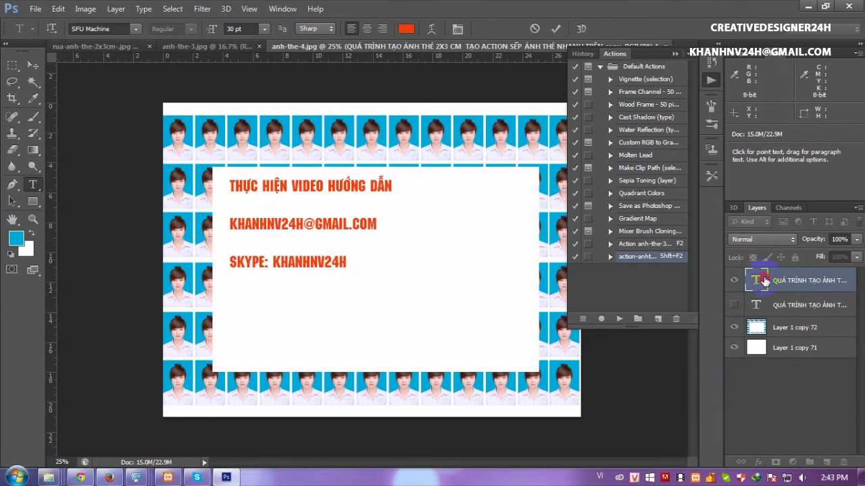